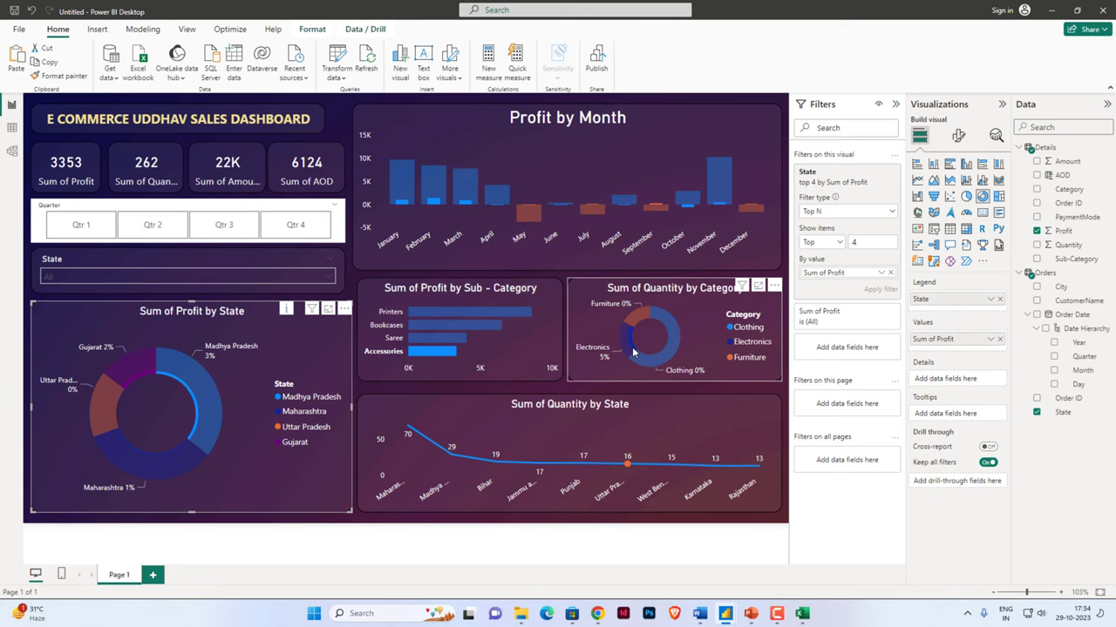
Toggle the donut chart's Electronics cross-filter on and then off again
{"action": "left_click", "coordinate": [649, 366]}
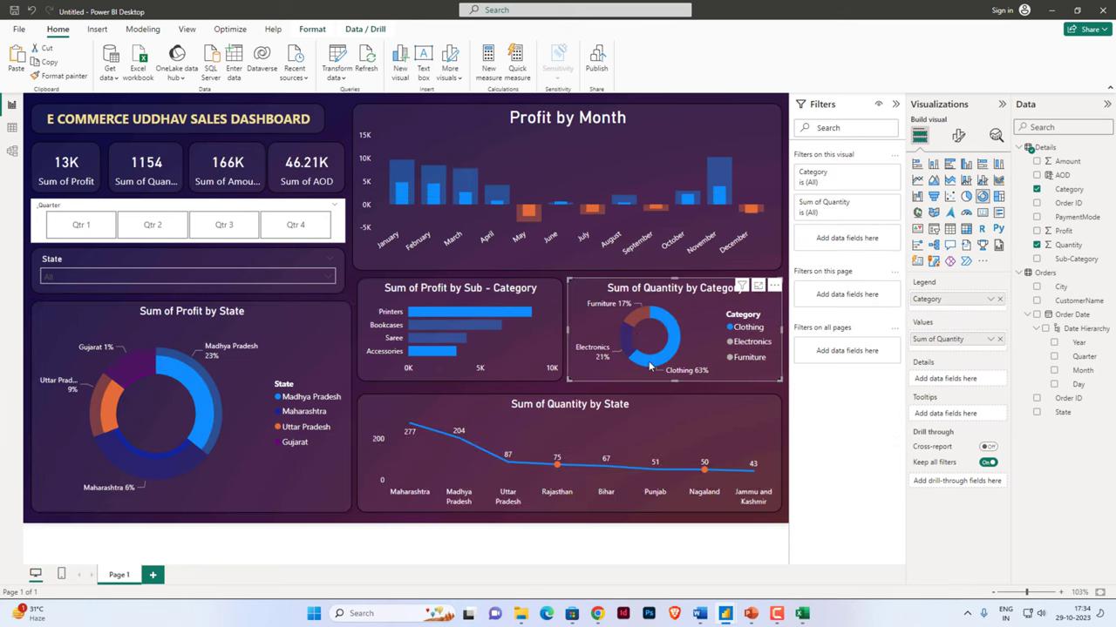
{"action": "left_click", "coordinate": [633, 357]}
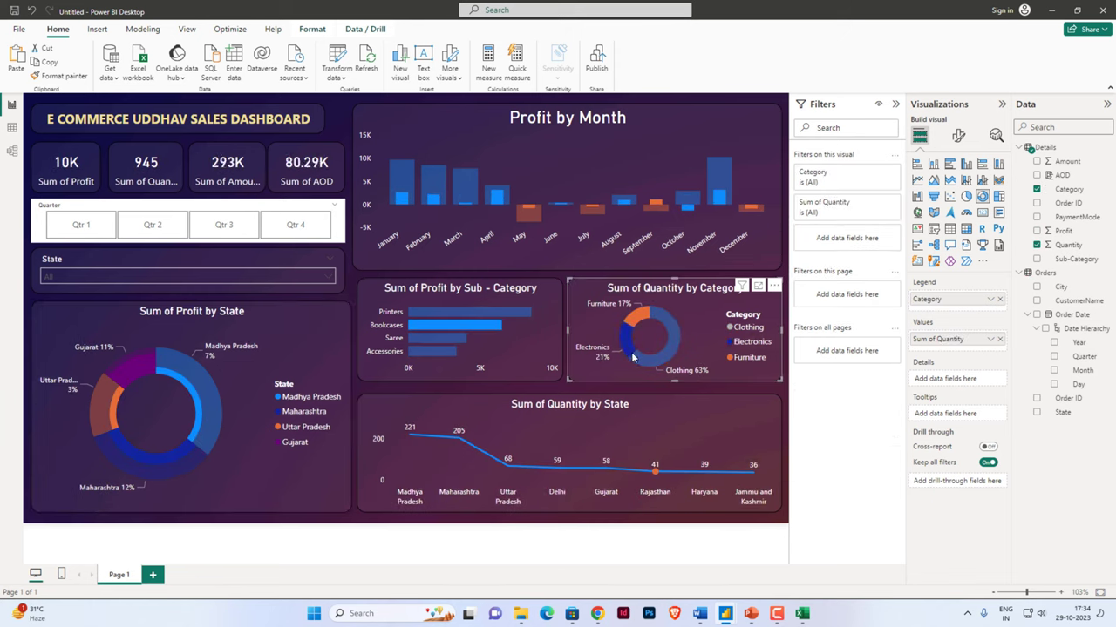
{"action": "left_click", "coordinate": [634, 358]}
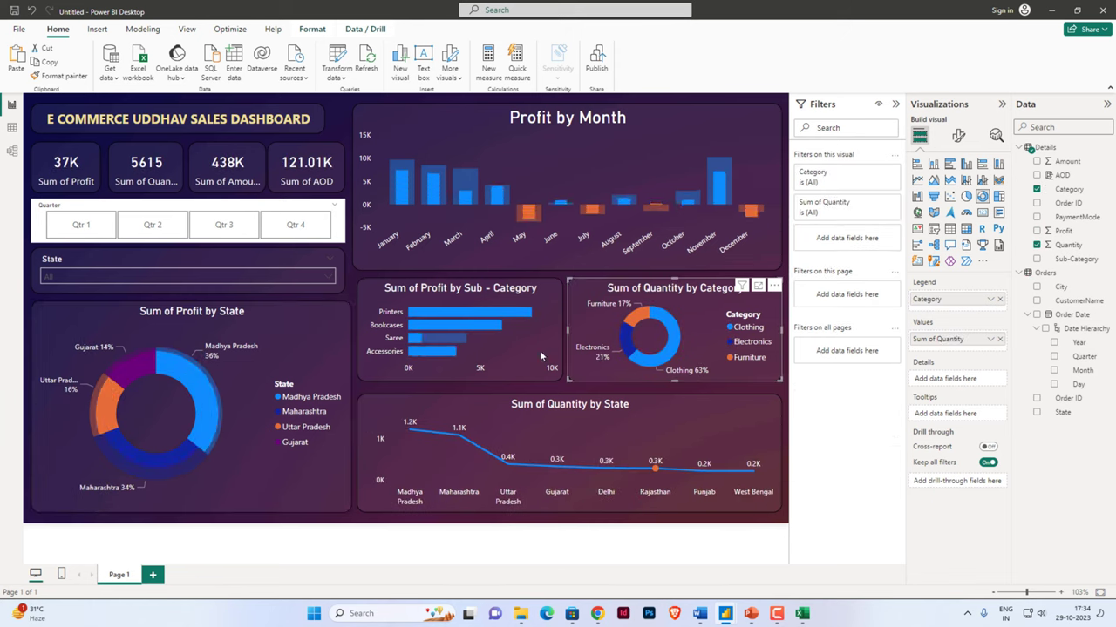
Cycle the Quarter slicer through Qtr 3, Qtr 2, Qtr 1 and Qtr 4
{"action": "left_click", "coordinate": [222, 228]}
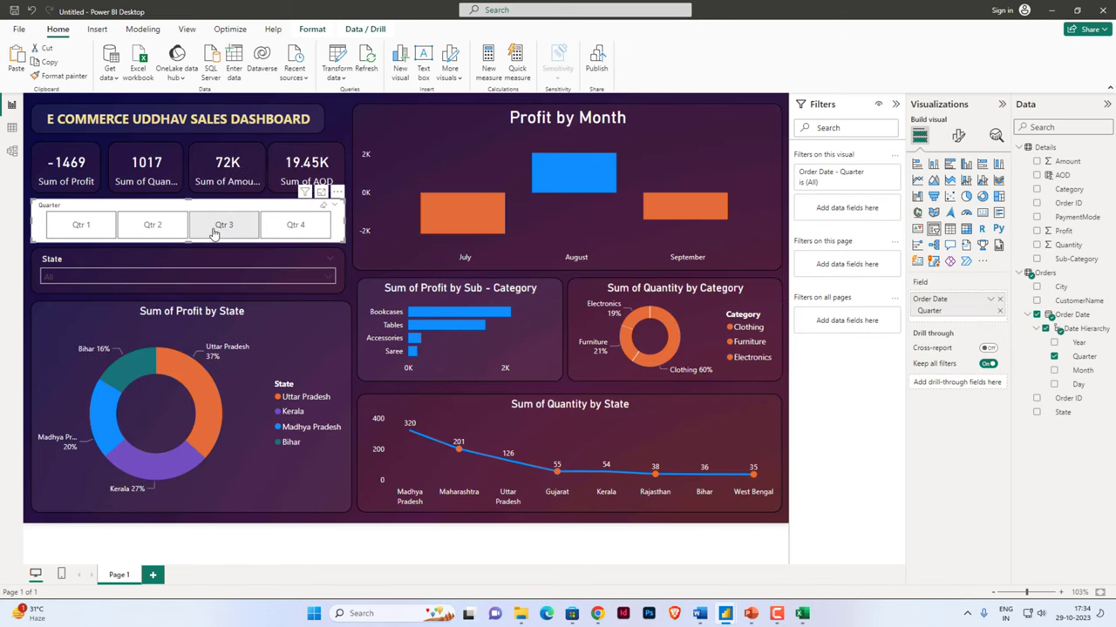
{"action": "left_click", "coordinate": [163, 228]}
{"action": "left_click", "coordinate": [83, 228]}
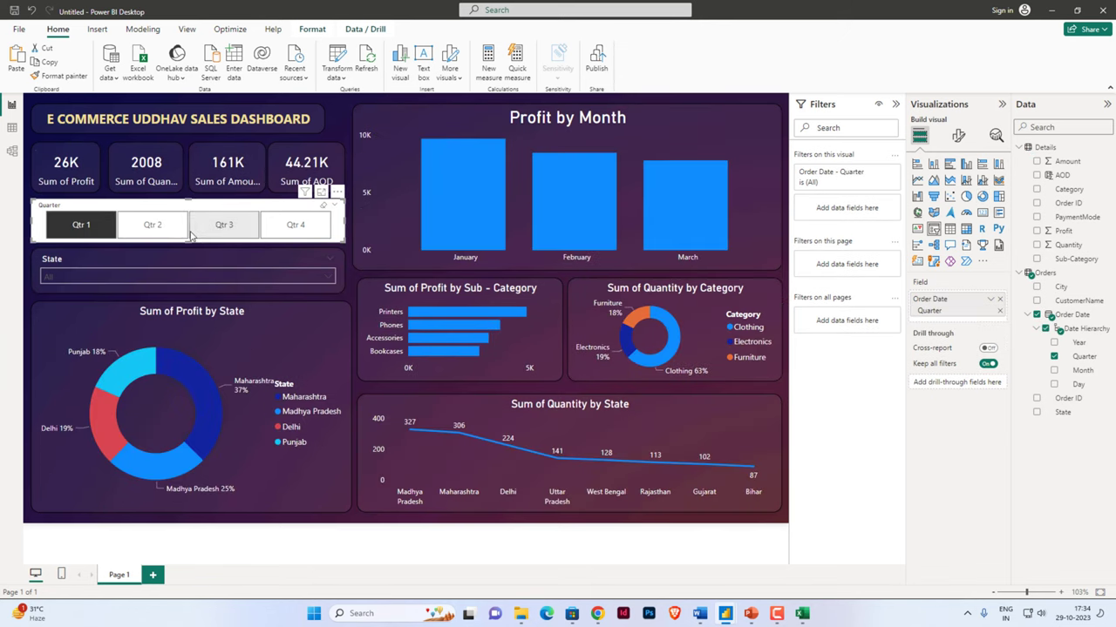
{"action": "left_click", "coordinate": [220, 226]}
{"action": "left_click", "coordinate": [293, 225]}
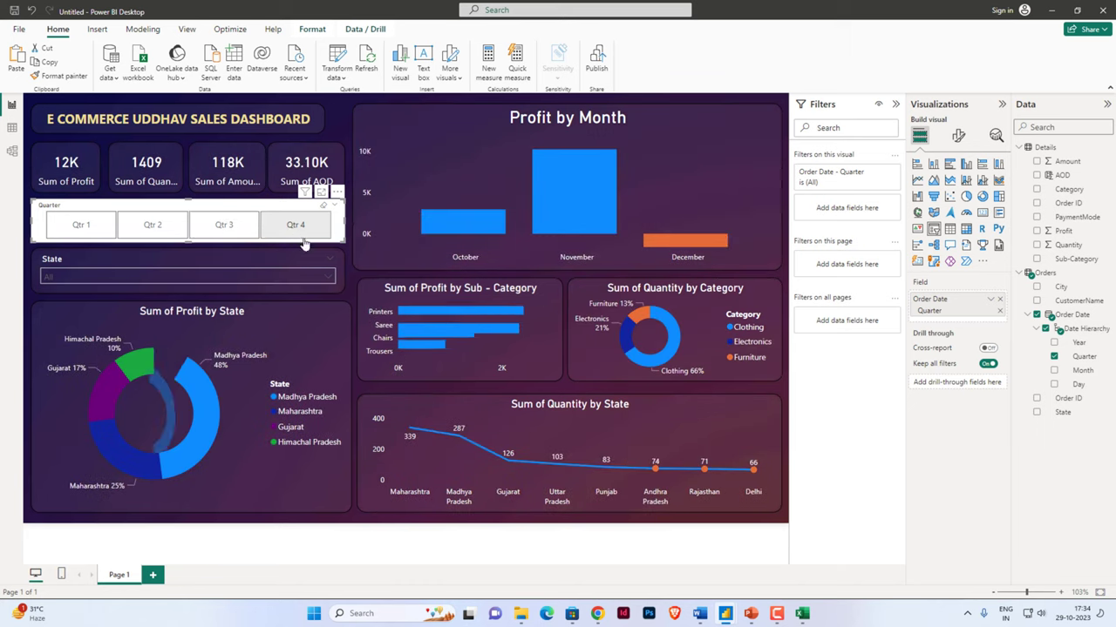
{"action": "left_click", "coordinate": [225, 229]}
{"action": "left_click", "coordinate": [141, 230]}
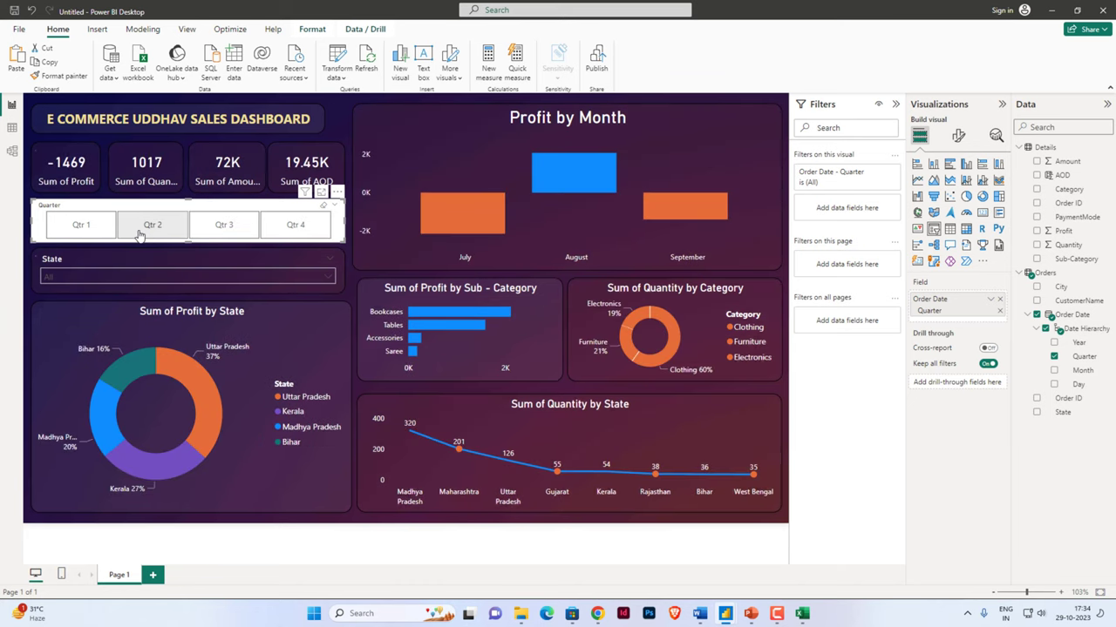
{"action": "left_click", "coordinate": [81, 227]}
Settle the Quarter slicer on only Qtr 1 and pick Andhra Pradesh in the State slicer
{"action": "left_click", "coordinate": [150, 227]}
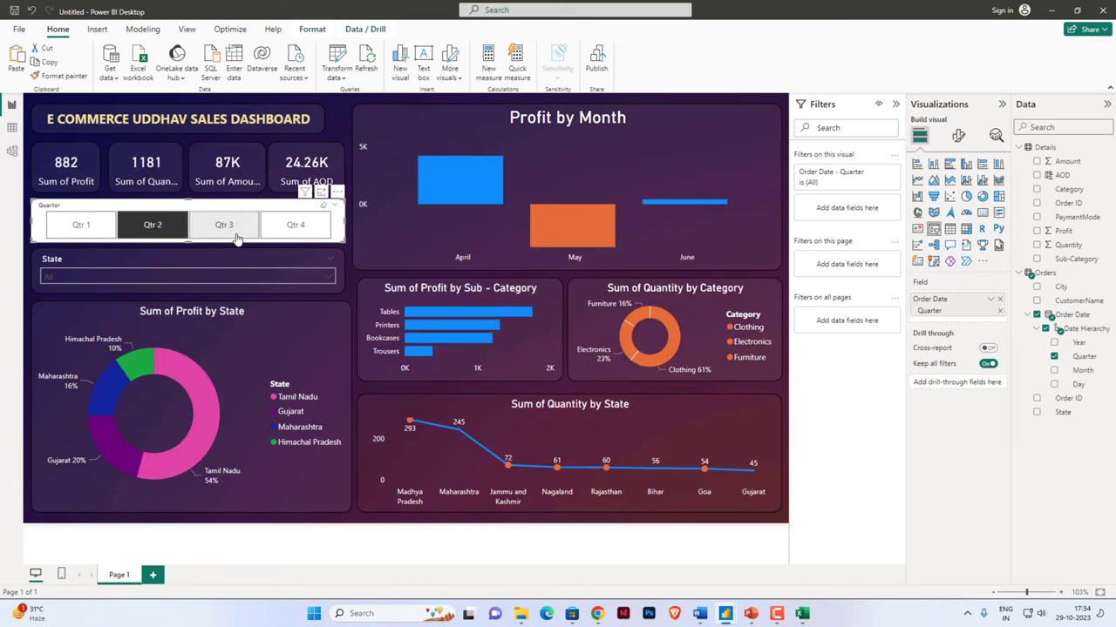
{"action": "left_click", "coordinate": [228, 228]}
{"action": "left_click", "coordinate": [296, 226]}
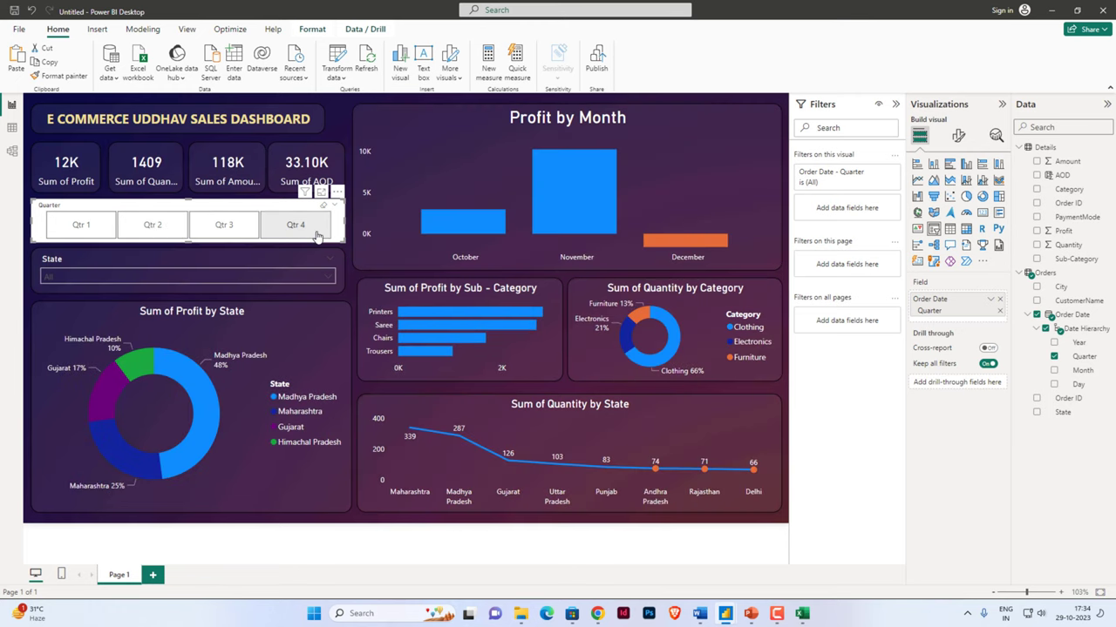
{"action": "left_click", "coordinate": [233, 228], "text": "ctrl"}
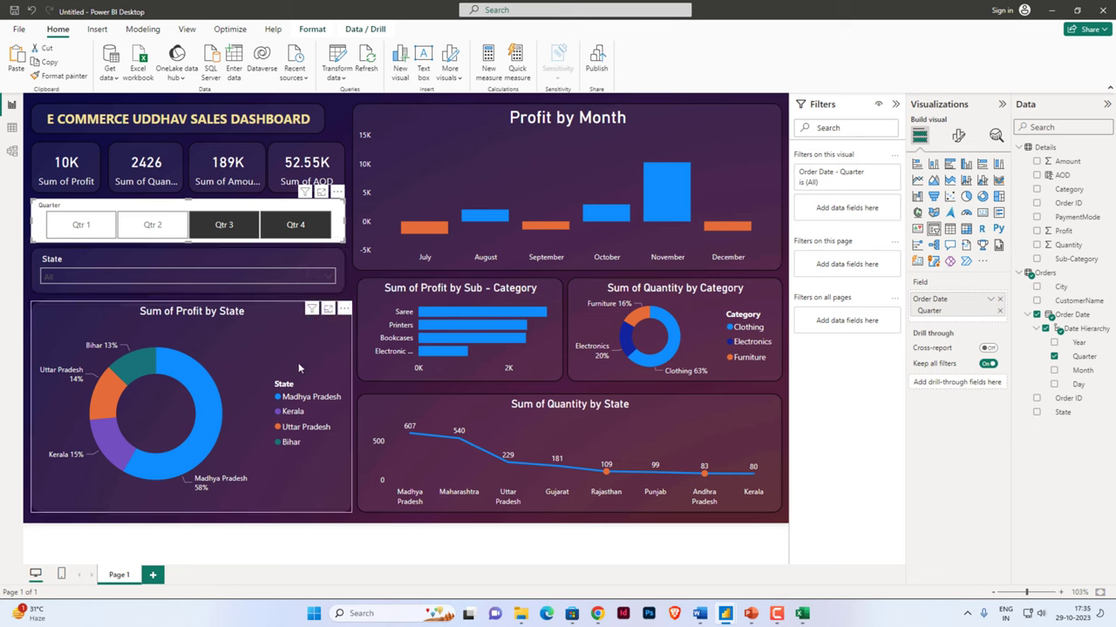
{"action": "left_click", "coordinate": [102, 229]}
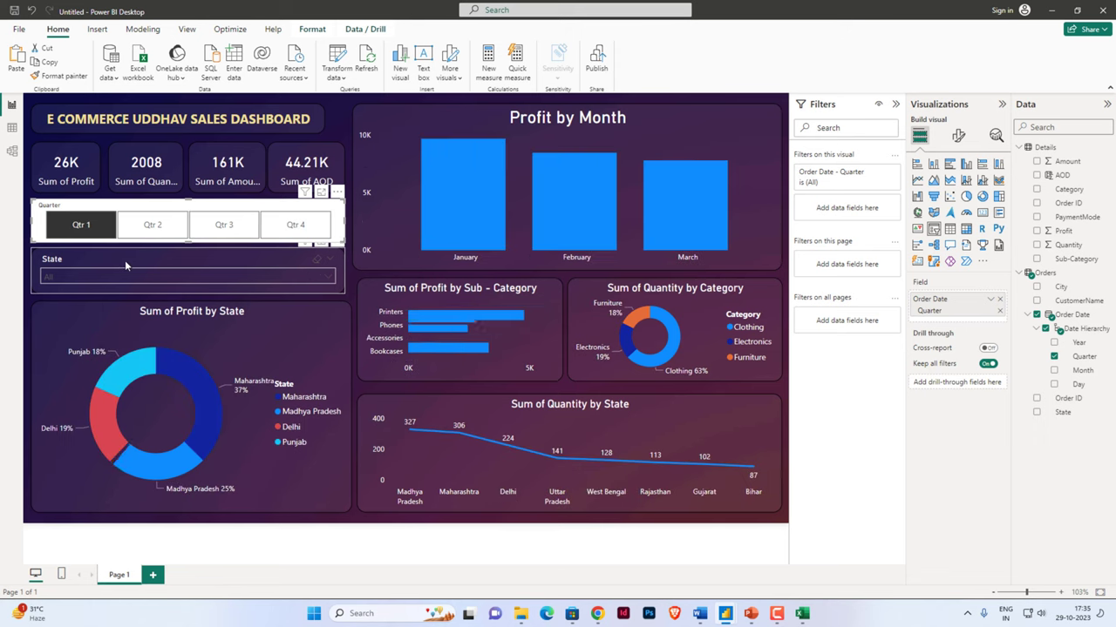
{"action": "left_click", "coordinate": [129, 277]}
{"action": "left_click", "coordinate": [51, 294]}
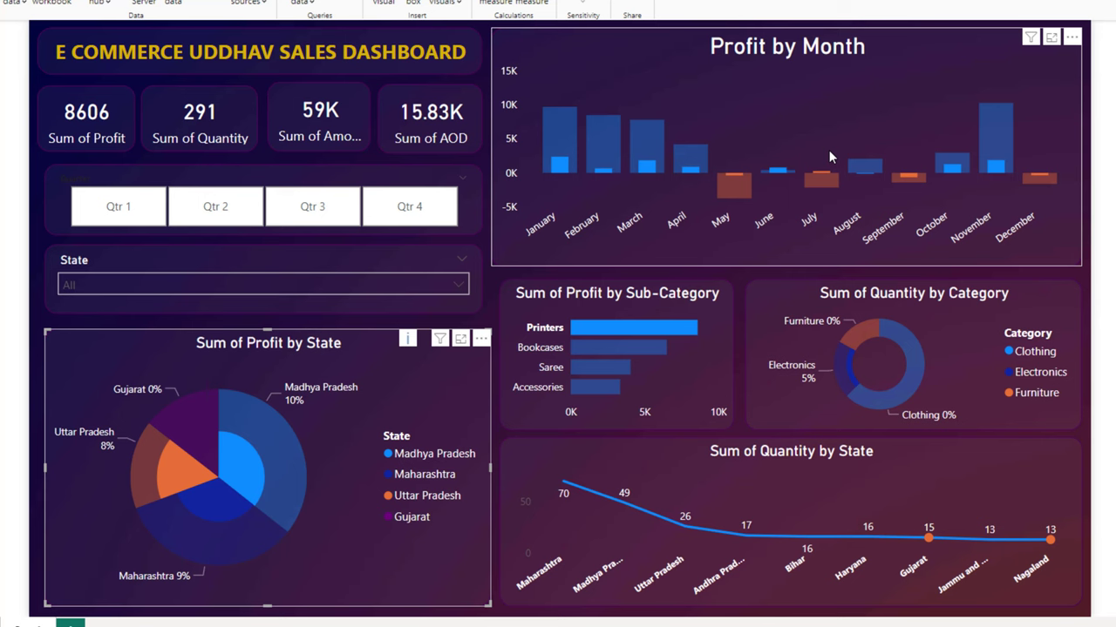
Cross-filter by the April and March profit bars, then by the Madhya Pradesh pie slice
{"action": "left_click", "coordinate": [681, 161]}
{"action": "left_click", "coordinate": [642, 157]}
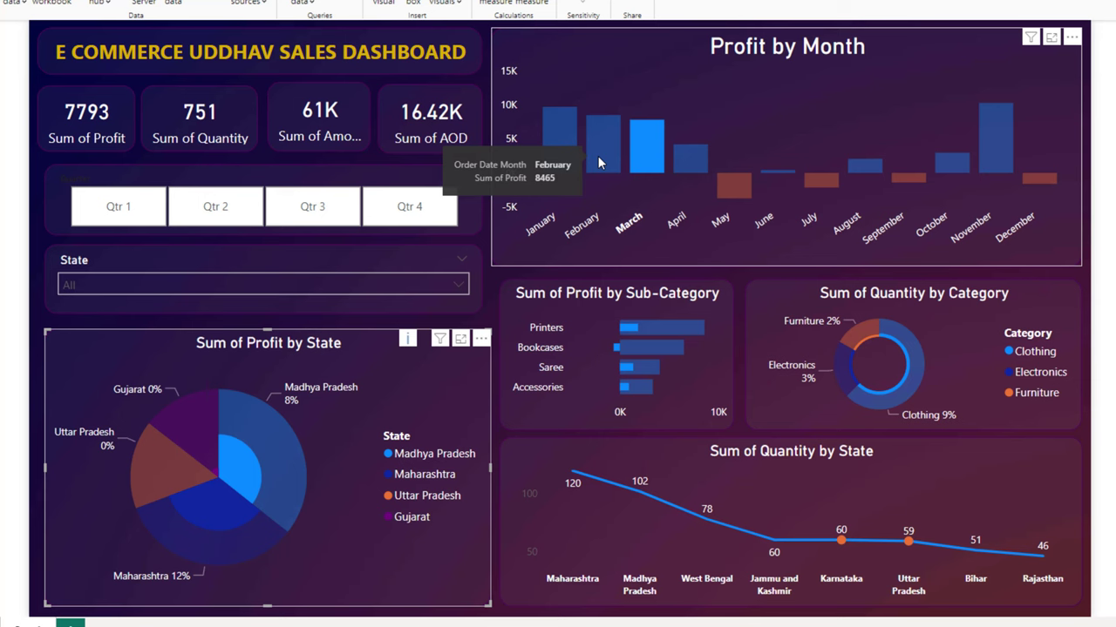
{"action": "left_click", "coordinate": [271, 475]}
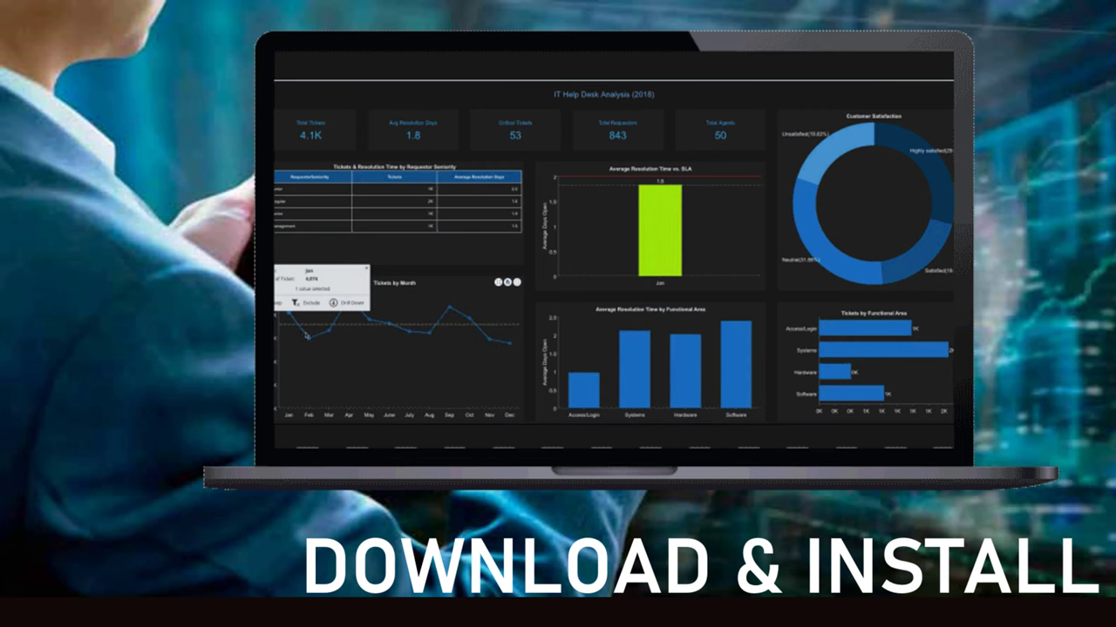
Launch Microsoft Store from Windows search and search 'power bi' to reach the Power BI Desktop page
{"action": "left_click", "coordinate": [400, 614]}
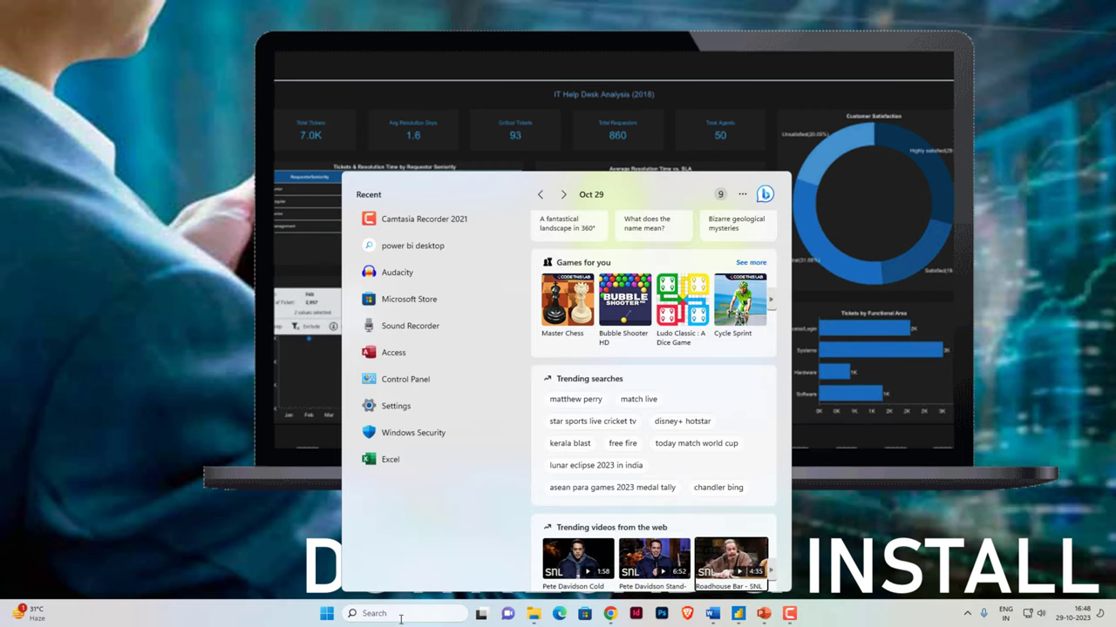
{"action": "left_click", "coordinate": [401, 296]}
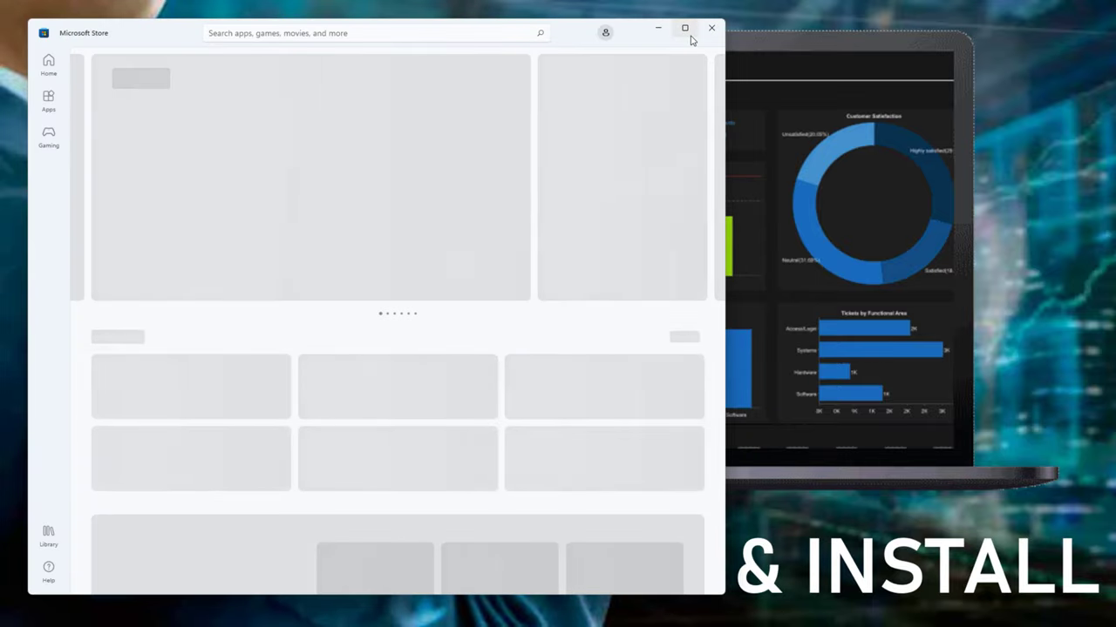
{"action": "mouse_move", "coordinate": [684, 35]}
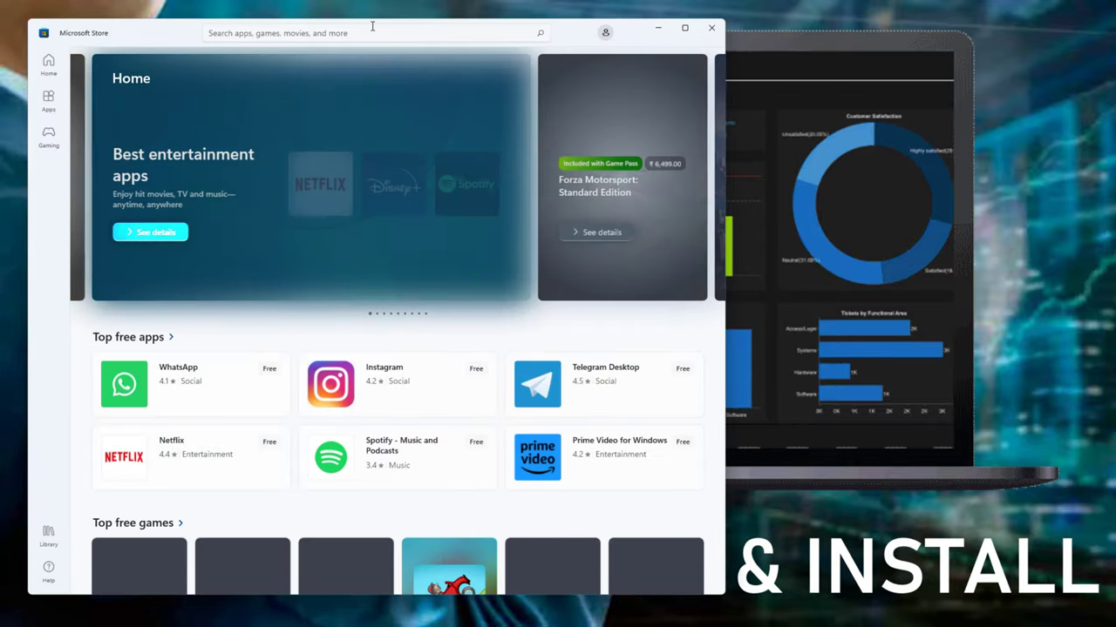
{"action": "left_click", "coordinate": [364, 32]}
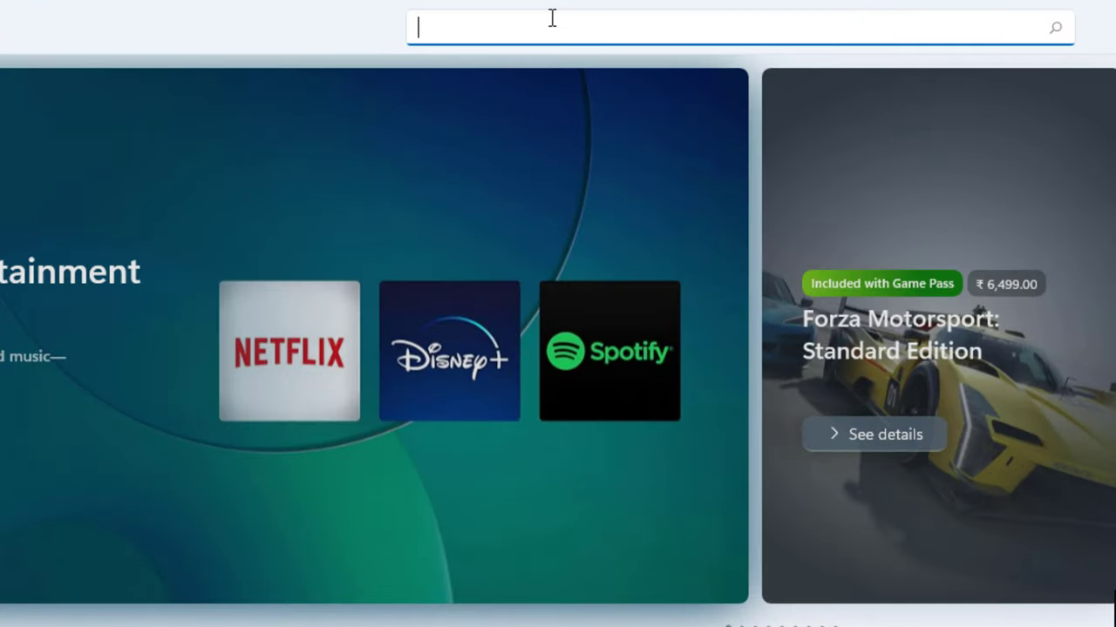
{"action": "type", "text": "power "}
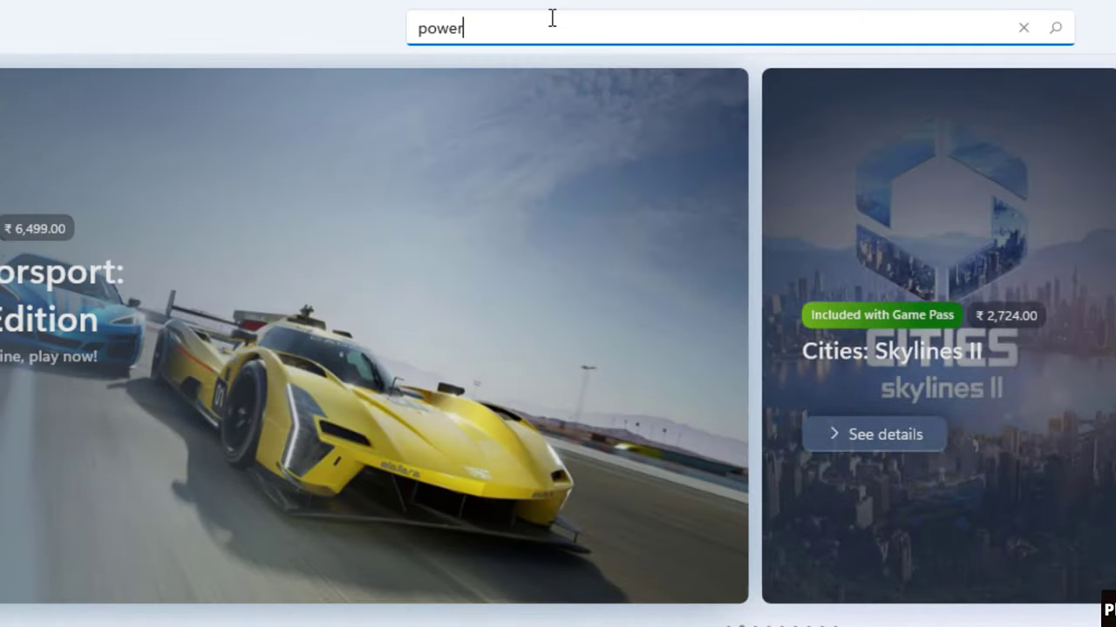
{"action": "type", "text": "bi de"}
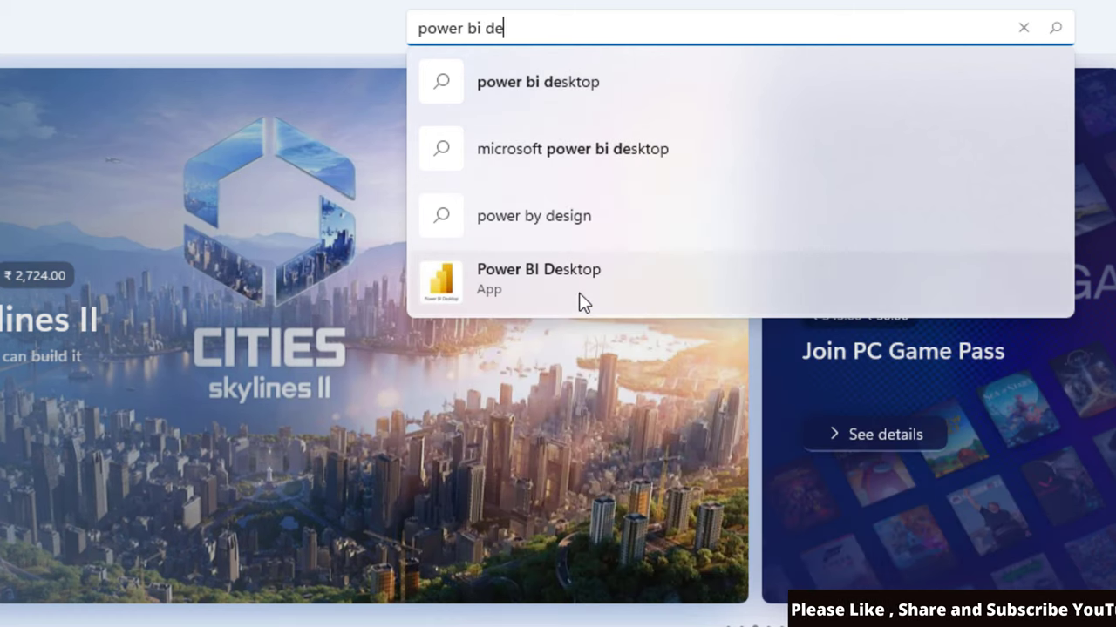
{"action": "left_click", "coordinate": [579, 294]}
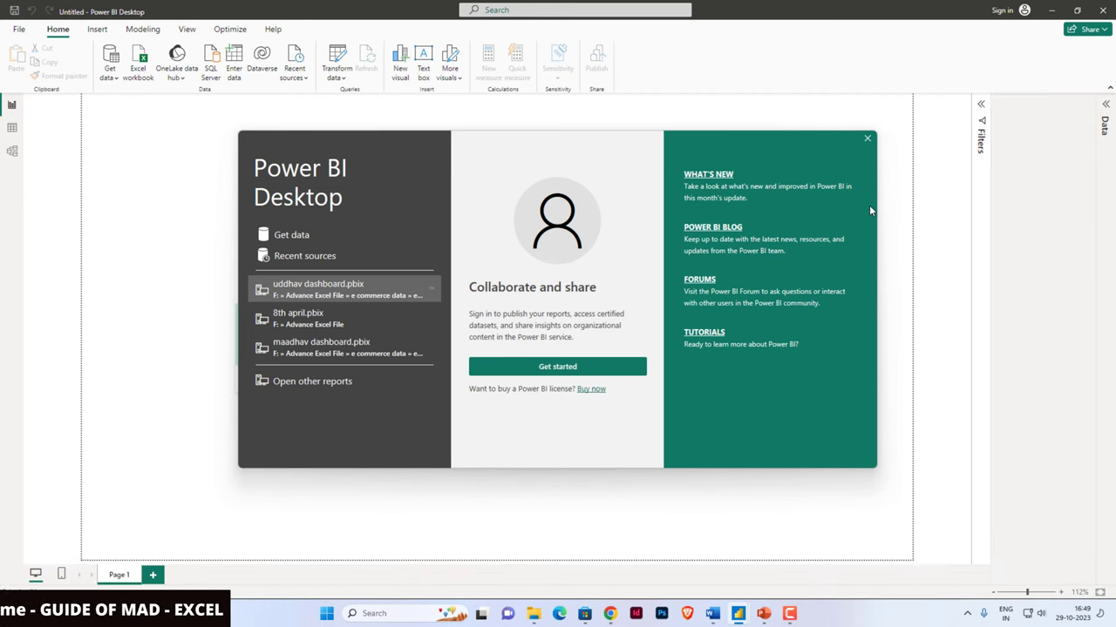
Dismiss the start screen and browse the Get data source list before closing it
{"action": "left_click", "coordinate": [868, 141]}
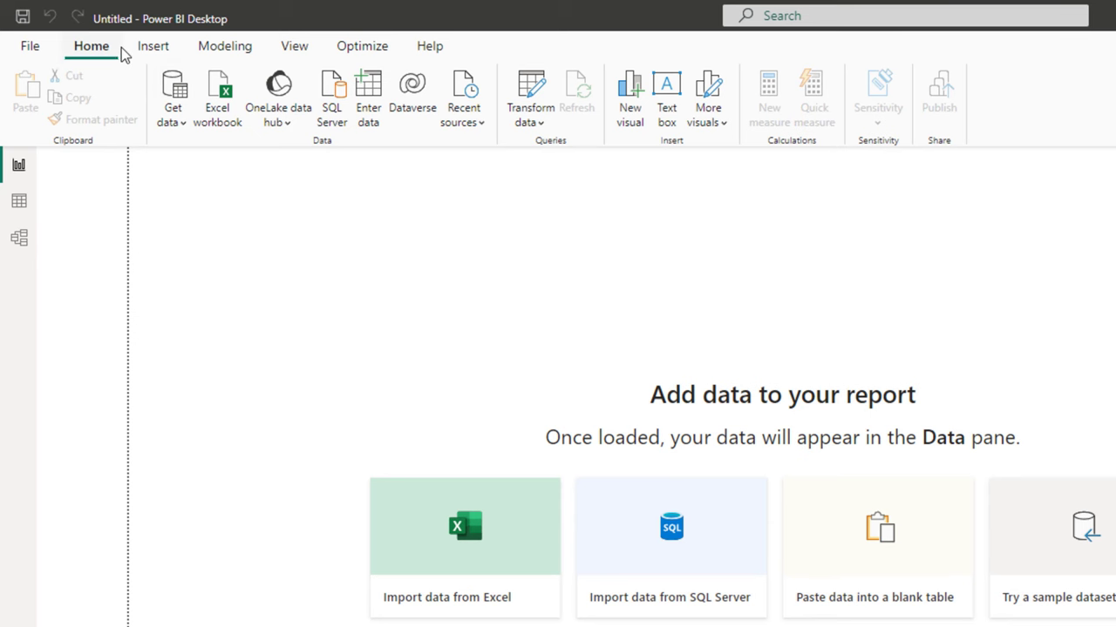
{"action": "left_click", "coordinate": [185, 123]}
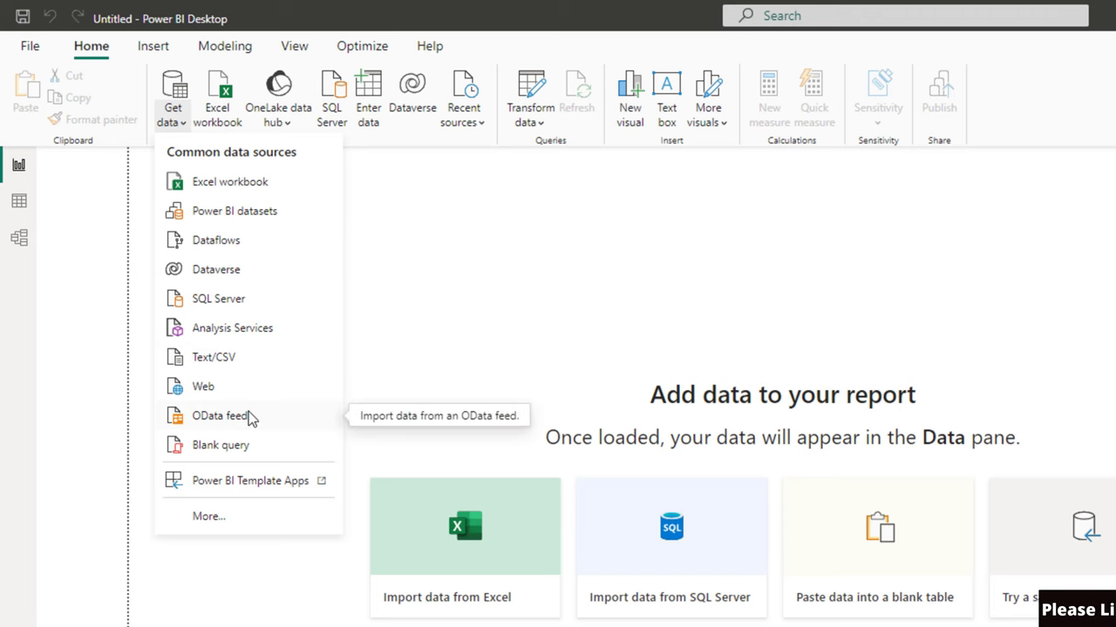
{"action": "left_click", "coordinate": [453, 249]}
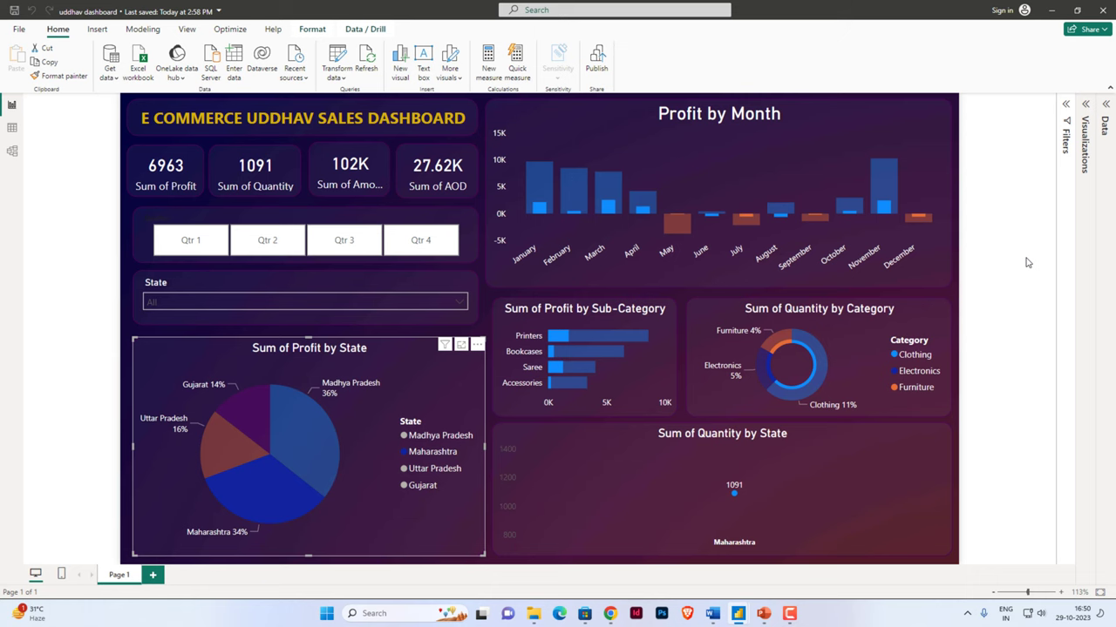
Minimise Power BI and widen File Explorer's Type column in the data folder
{"action": "left_click", "coordinate": [1057, 11]}
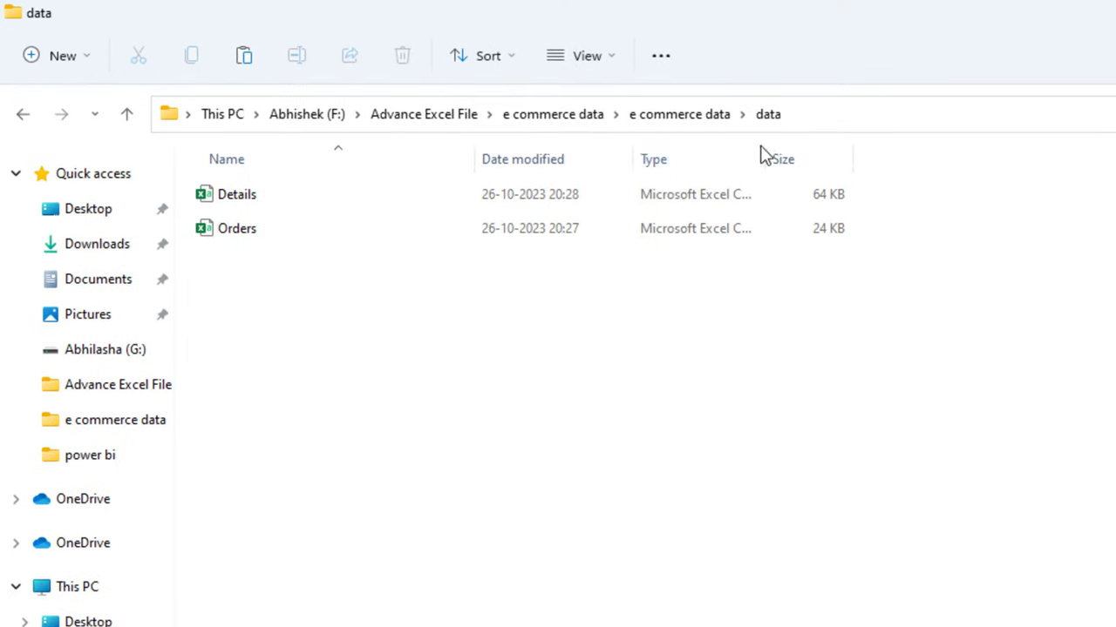
{"action": "left_click_drag", "start_coordinate": [767, 155], "coordinate": [968, 153]}
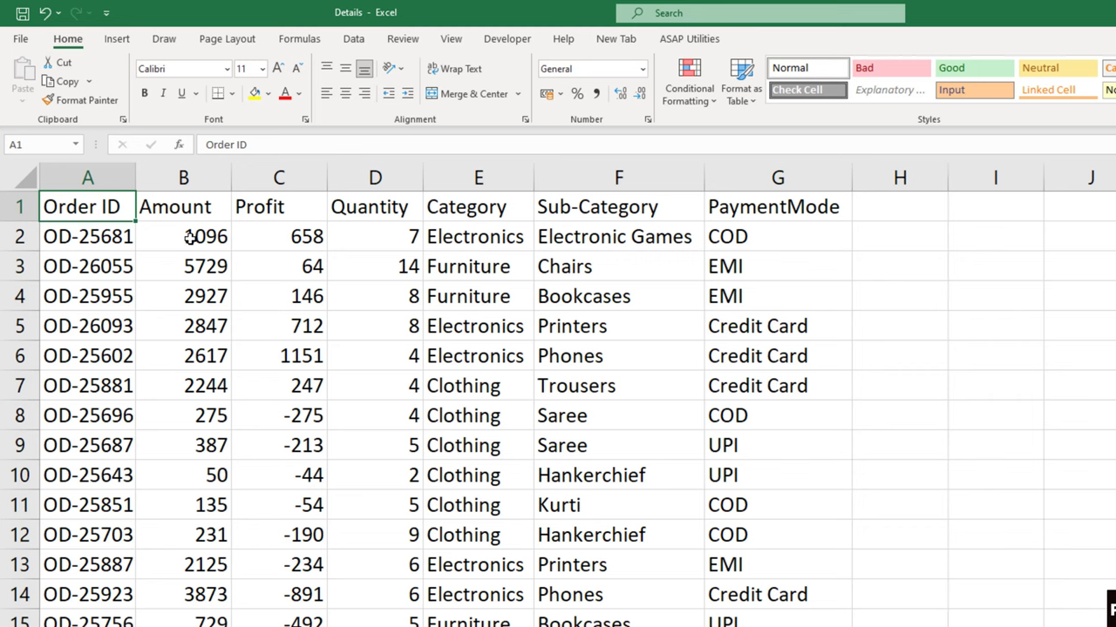
Review the first order's Amount, Profit, Quantity, Category, Sub-Category and PaymentMode values in Details
{"action": "left_click", "coordinate": [190, 238]}
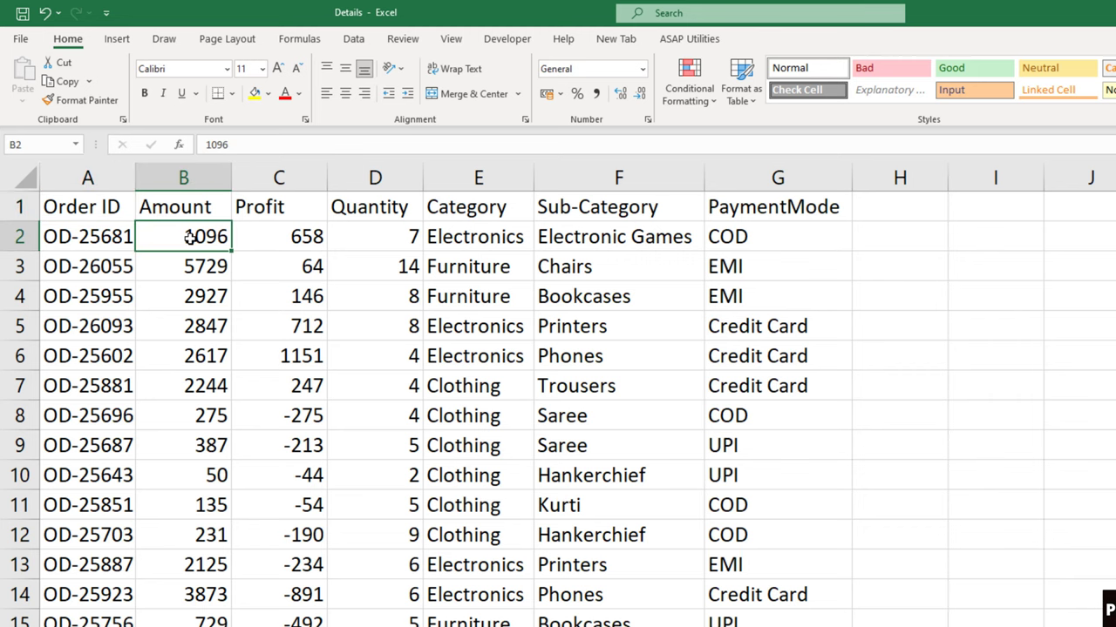
{"action": "left_click", "coordinate": [296, 244]}
{"action": "left_click", "coordinate": [380, 242]}
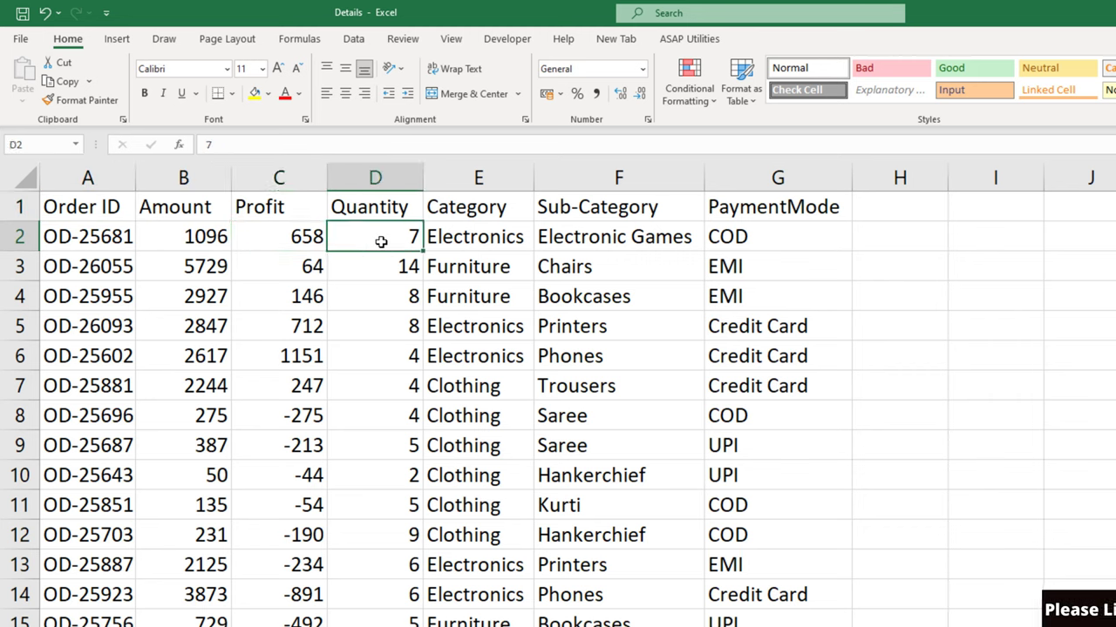
{"action": "left_click", "coordinate": [507, 237]}
{"action": "left_click", "coordinate": [613, 241]}
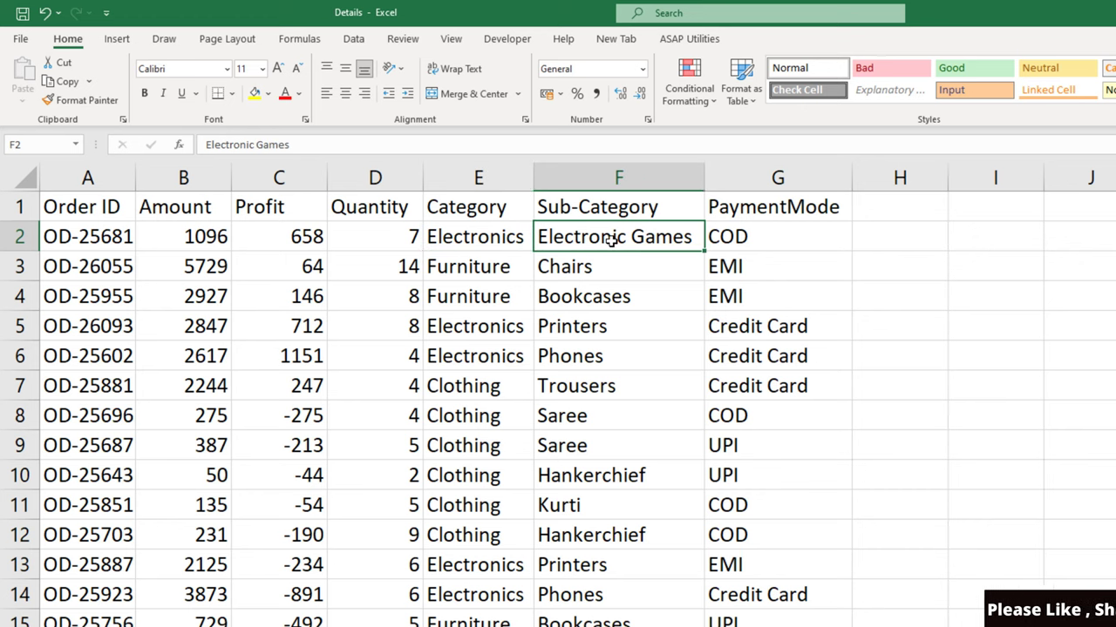
{"action": "left_click", "coordinate": [759, 241]}
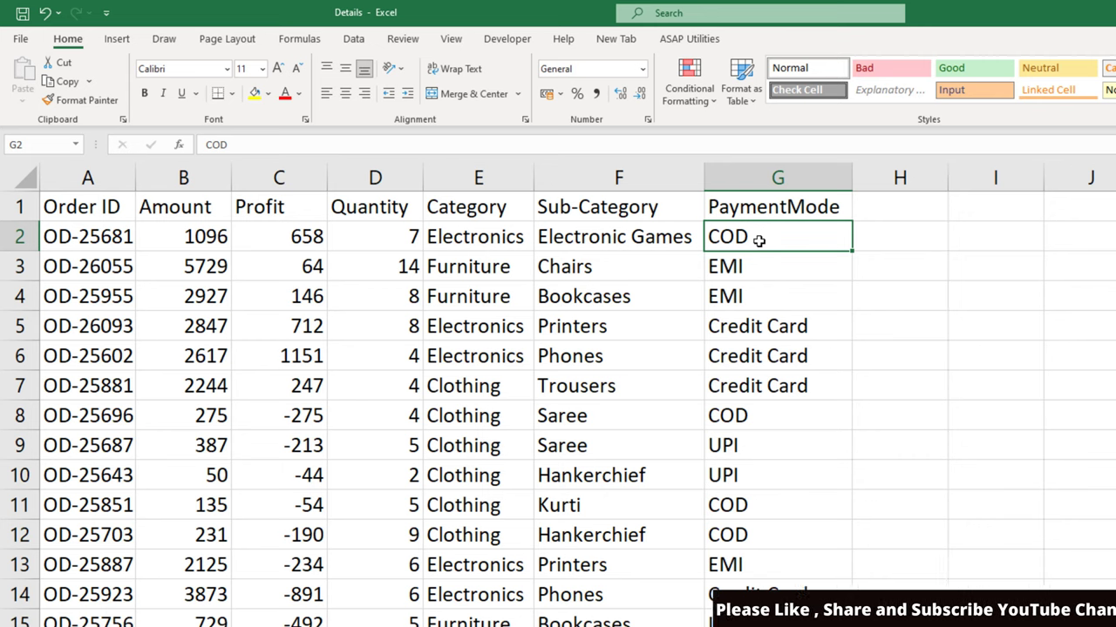
Jump to the last Details row with Ctrl+Down, then auto-fit Orders columns C and D
{"action": "left_click", "coordinate": [96, 266]}
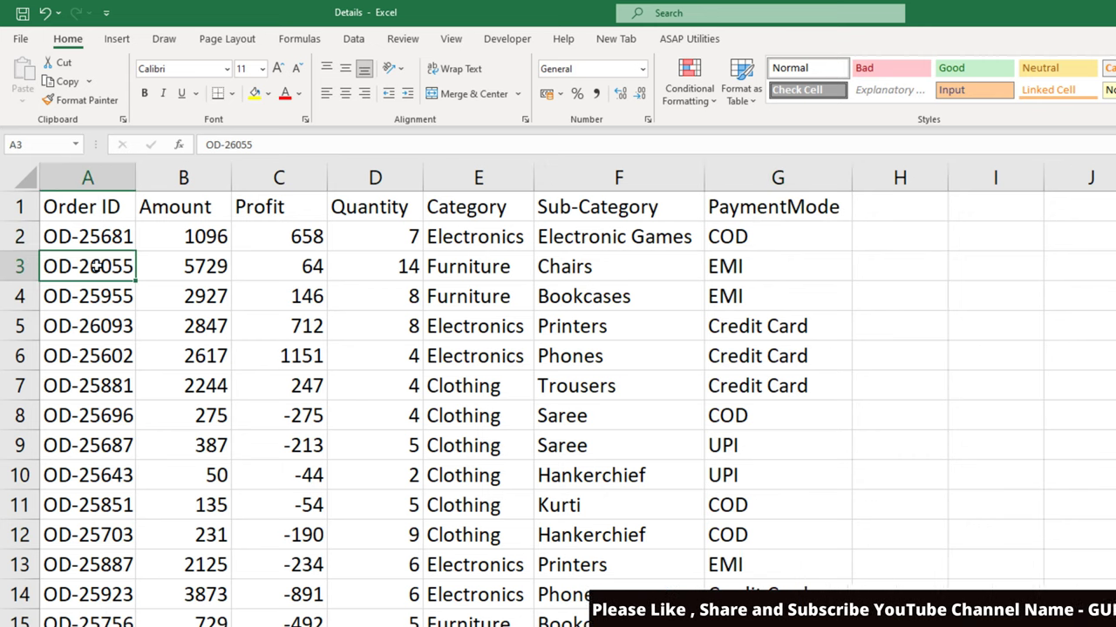
{"action": "key", "text": "ctrl+Down"}
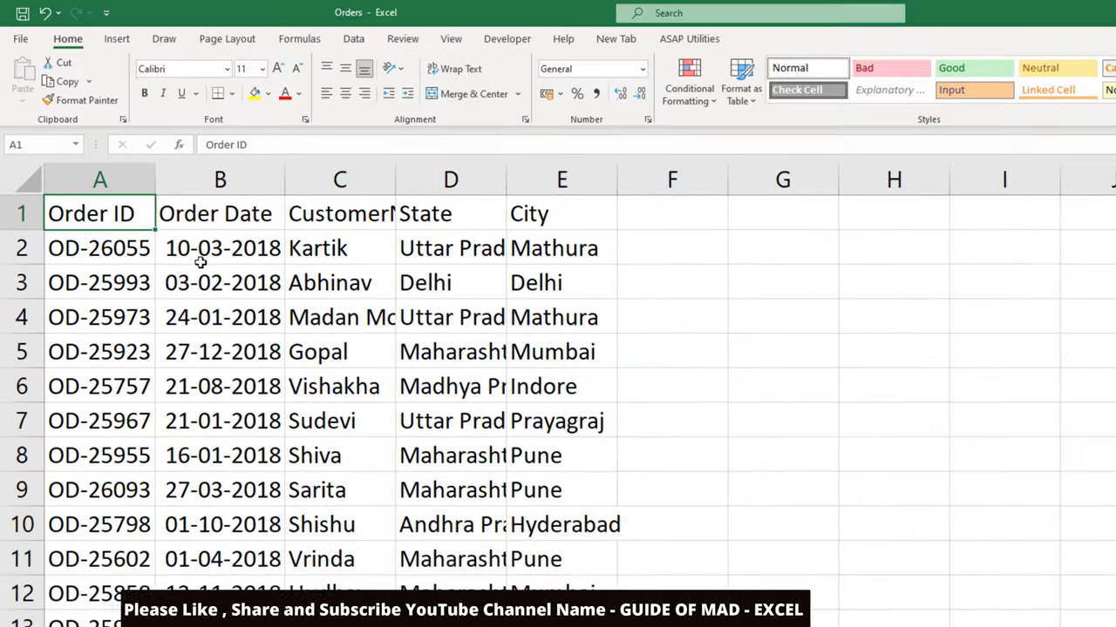
{"action": "double_click", "coordinate": [396, 179]}
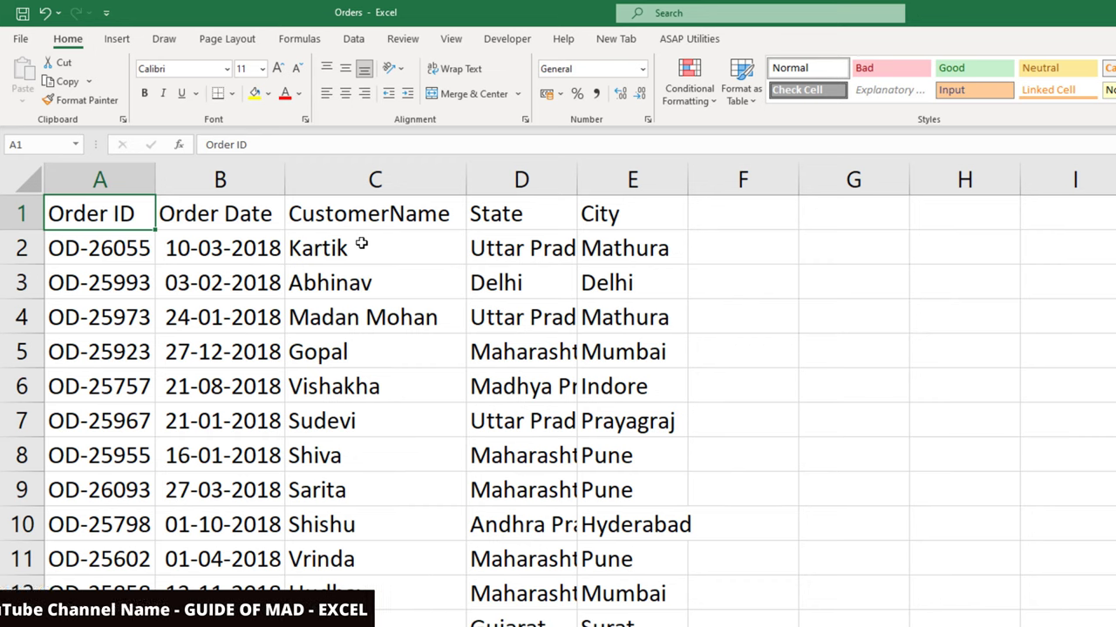
{"action": "double_click", "coordinate": [577, 168]}
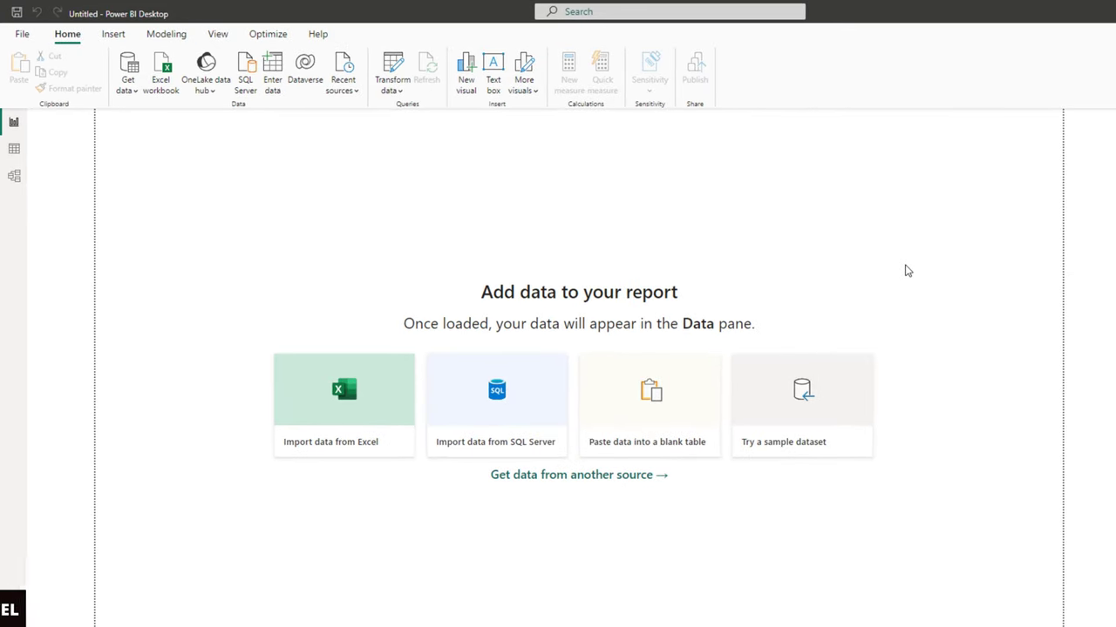
Choose Get data > Text/CSV and open Details from the data folder for import
{"action": "left_click", "coordinate": [129, 84]}
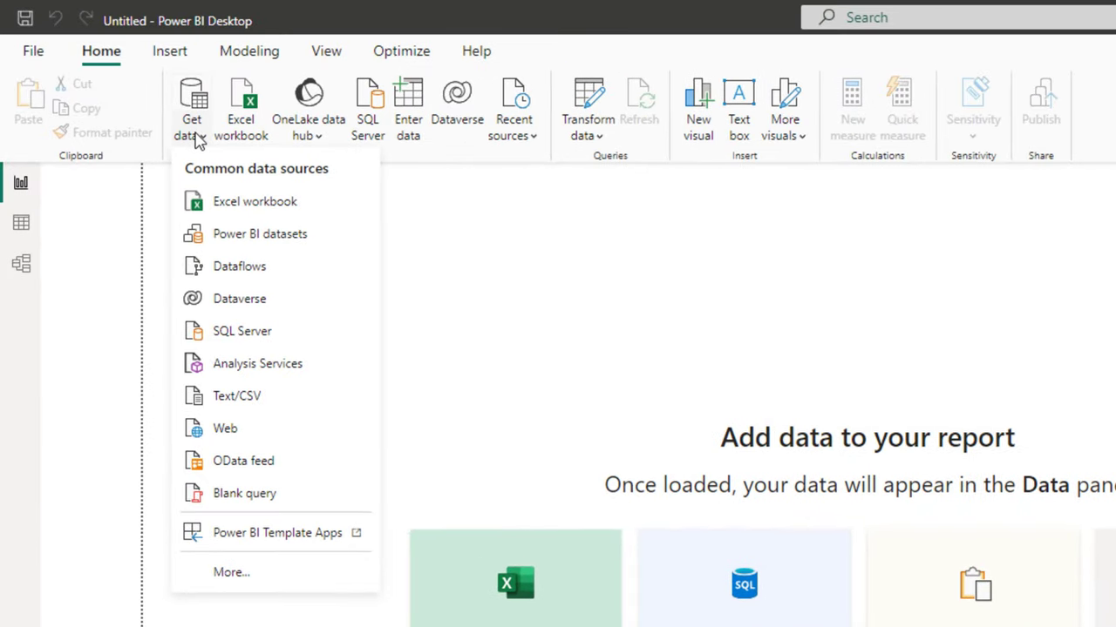
{"action": "left_click", "coordinate": [240, 400]}
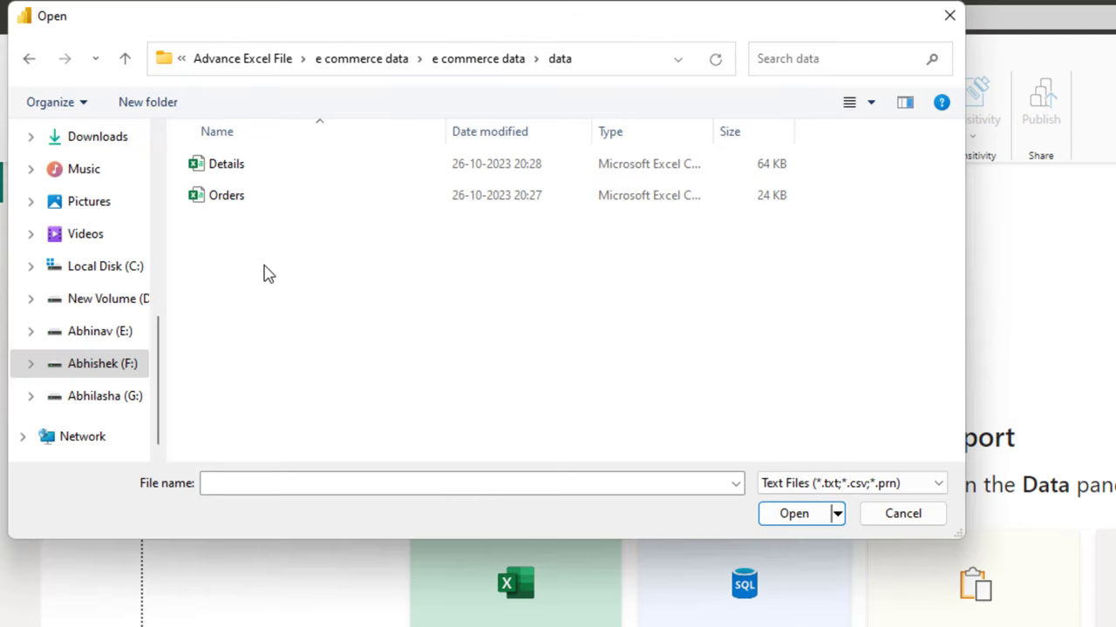
{"action": "left_click", "coordinate": [227, 170]}
{"action": "left_click", "coordinate": [800, 520]}
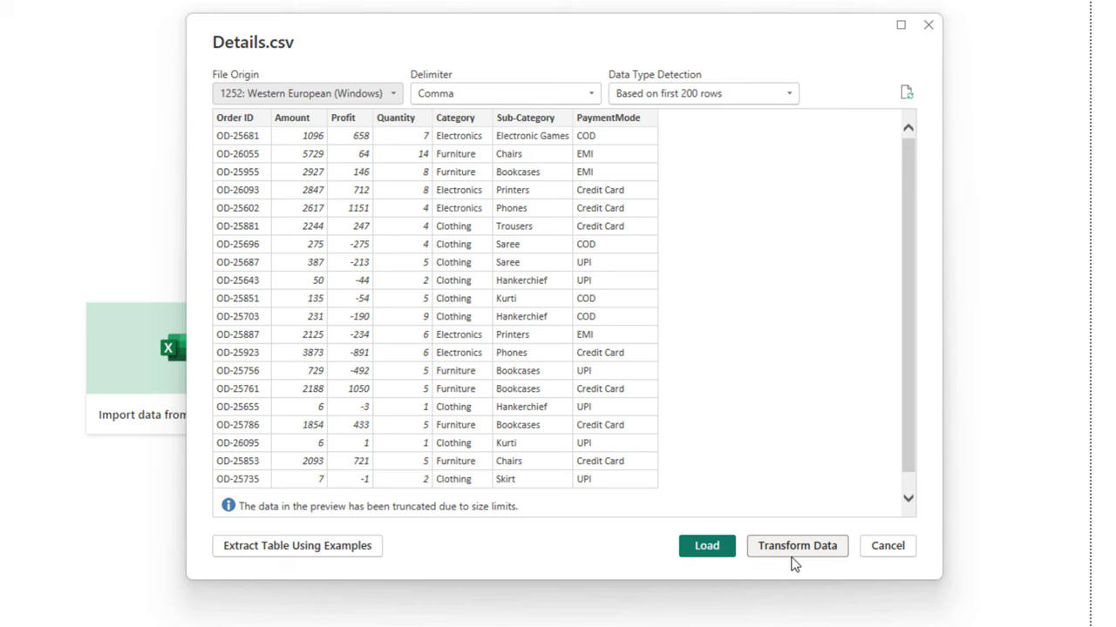
Load the Details table, then open Orders through Get data > Text/CSV
{"action": "left_click", "coordinate": [706, 547]}
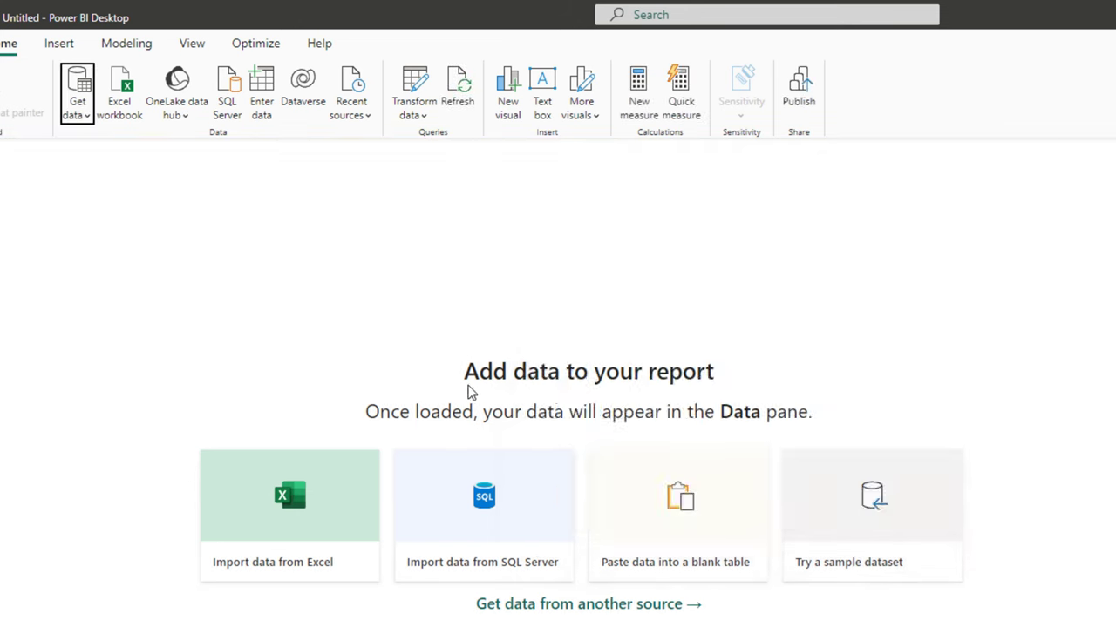
{"action": "left_click", "coordinate": [89, 115]}
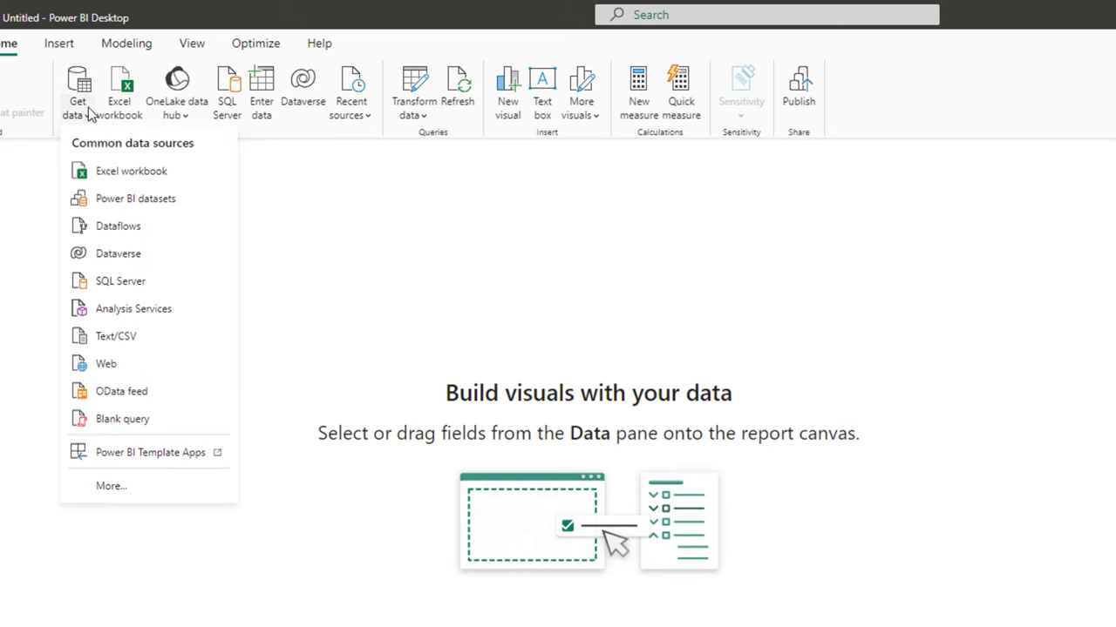
{"action": "left_click", "coordinate": [128, 331]}
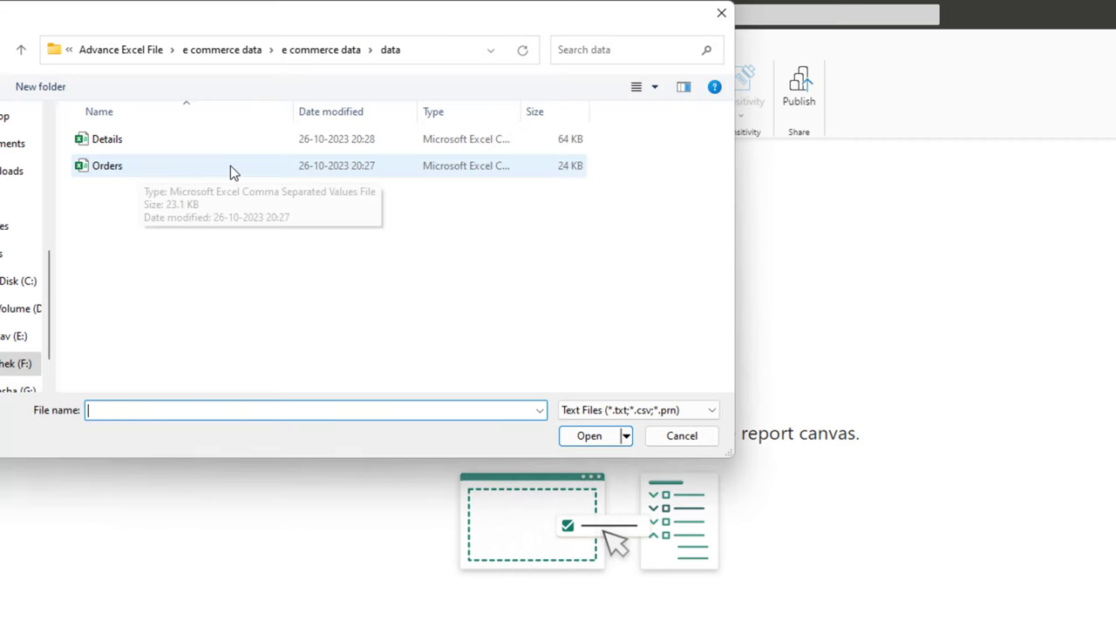
{"action": "left_click", "coordinate": [160, 165]}
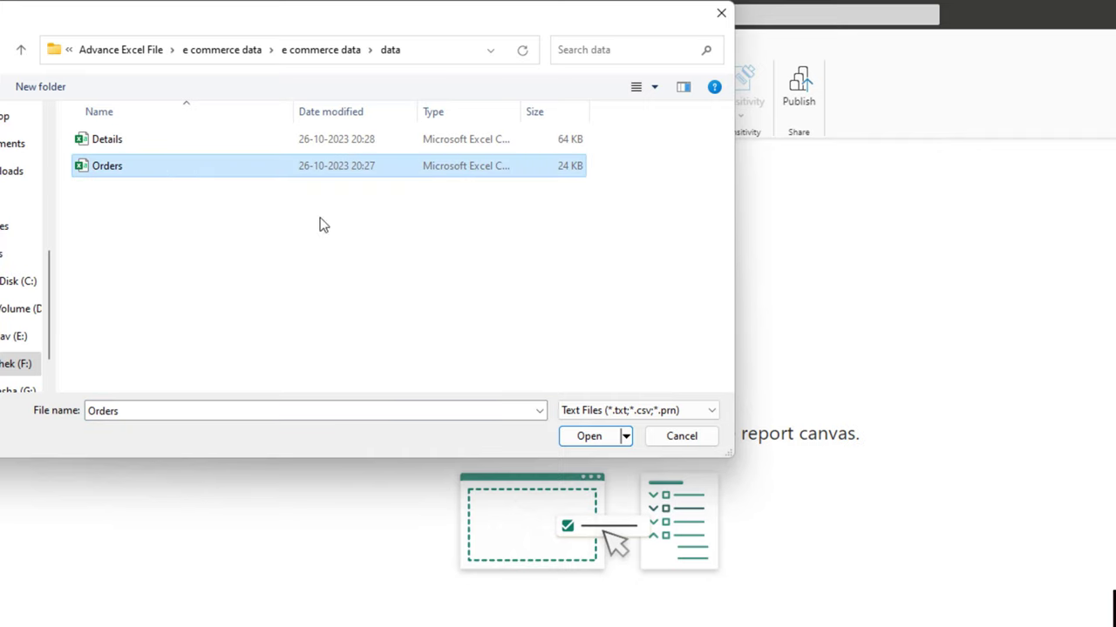
{"action": "left_click", "coordinate": [592, 443]}
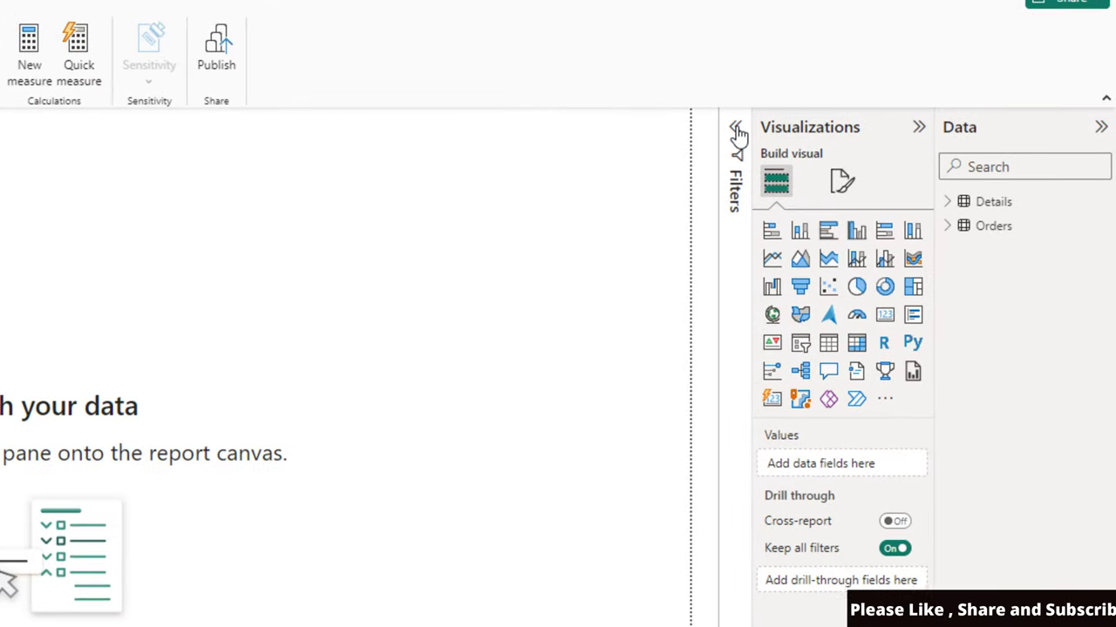
Expand the Filters pane, then the Details and Orders tables in the Data pane
{"action": "left_click", "coordinate": [736, 129]}
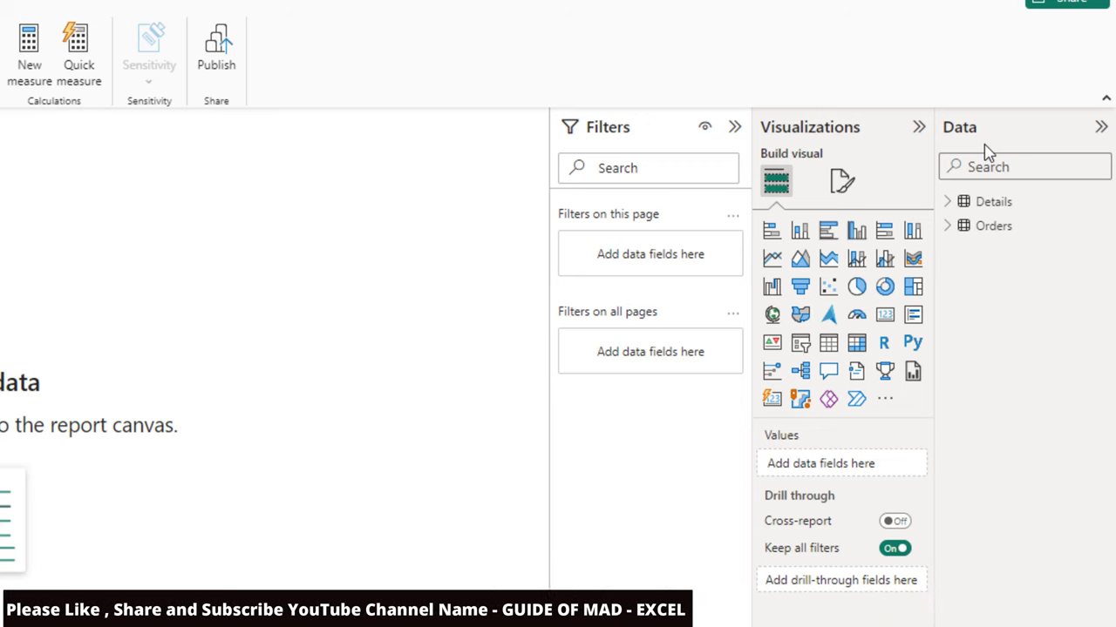
{"action": "left_click", "coordinate": [955, 201]}
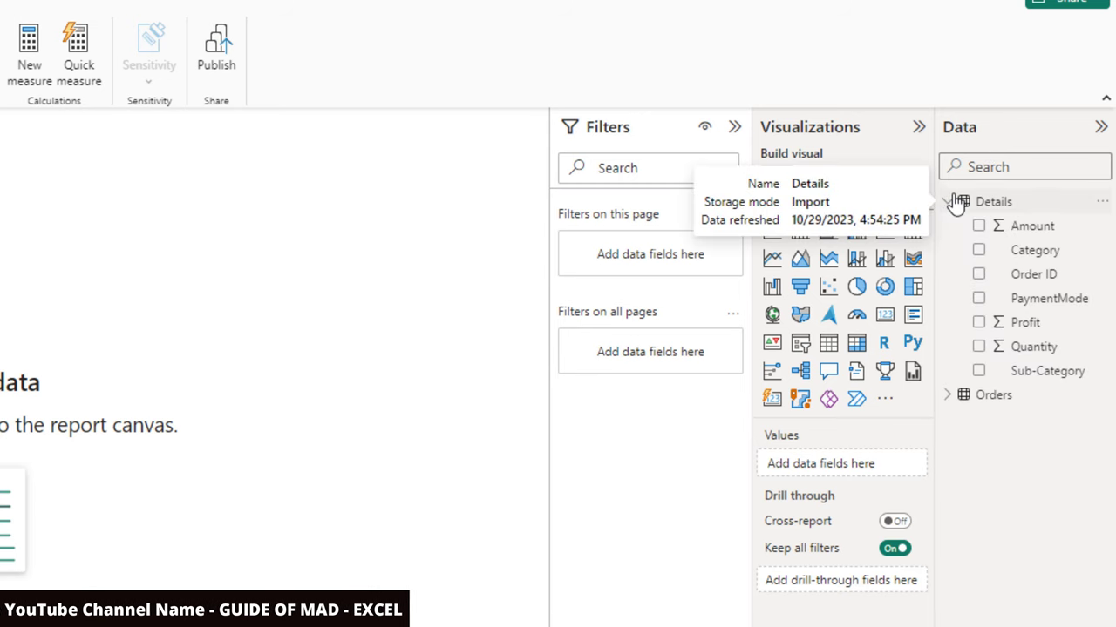
{"action": "left_click", "coordinate": [948, 402]}
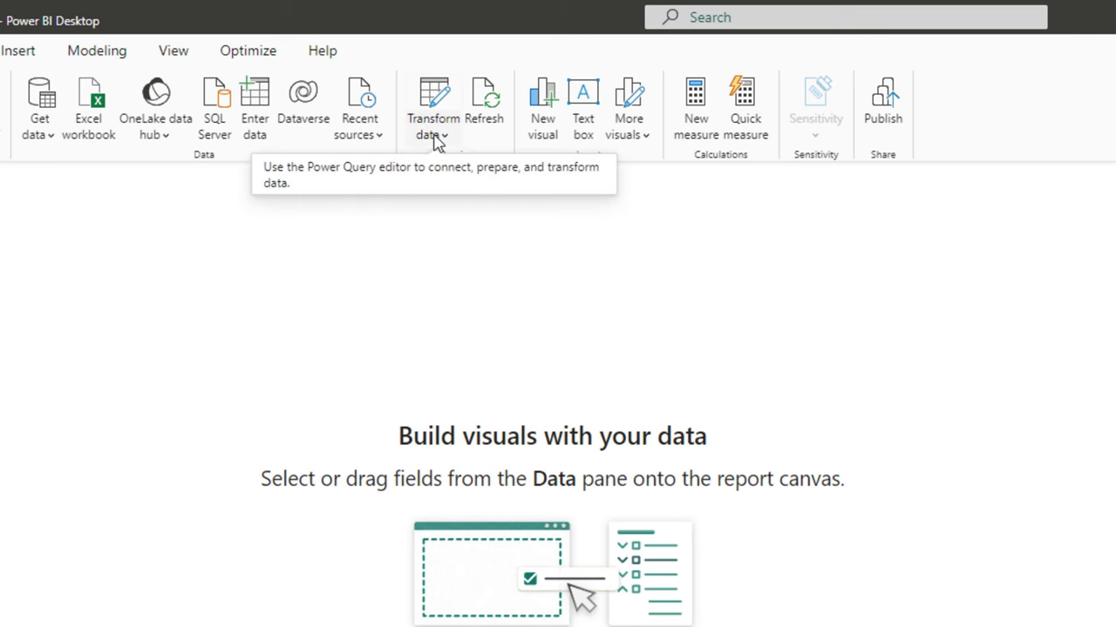
Open Power Query Editor maximised, view the Orders query, then return to Details
{"action": "left_click", "coordinate": [437, 140]}
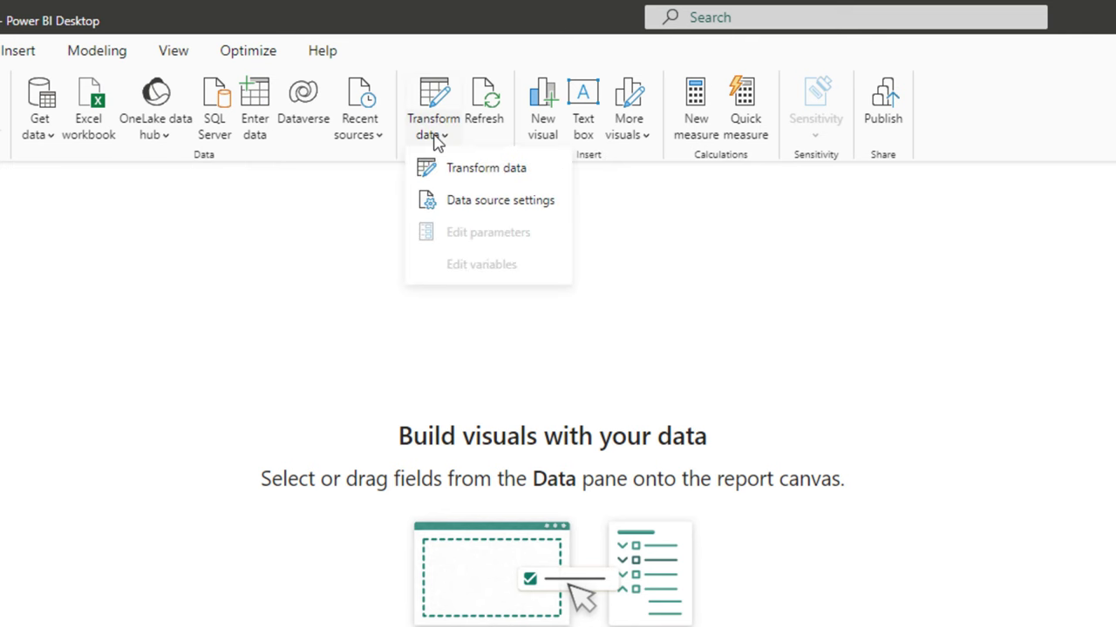
{"action": "left_click", "coordinate": [475, 169]}
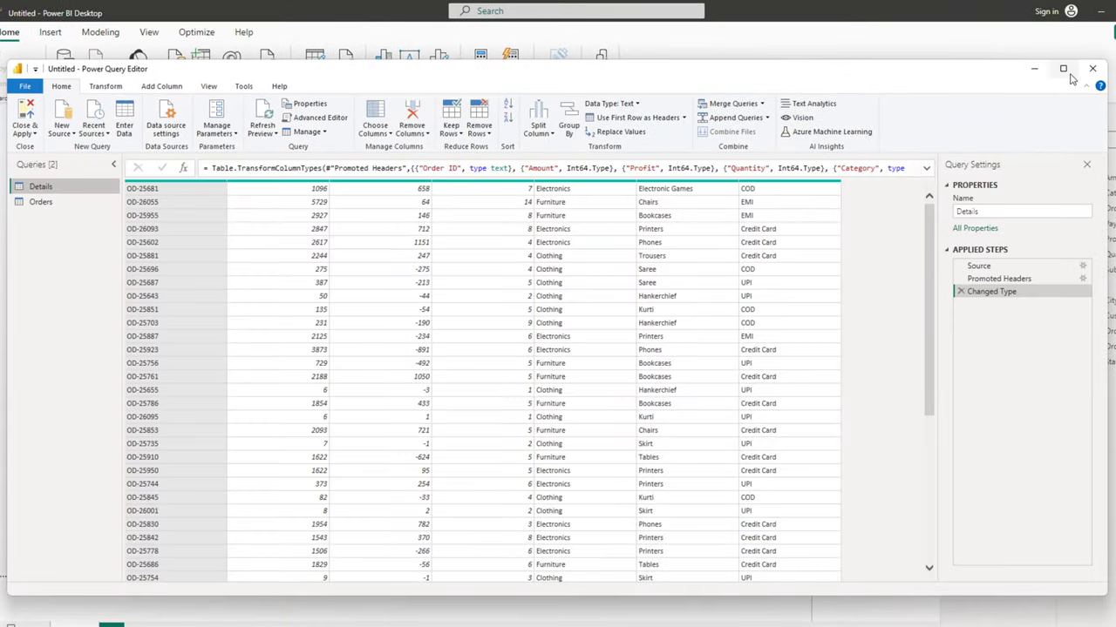
{"action": "left_click", "coordinate": [1067, 72]}
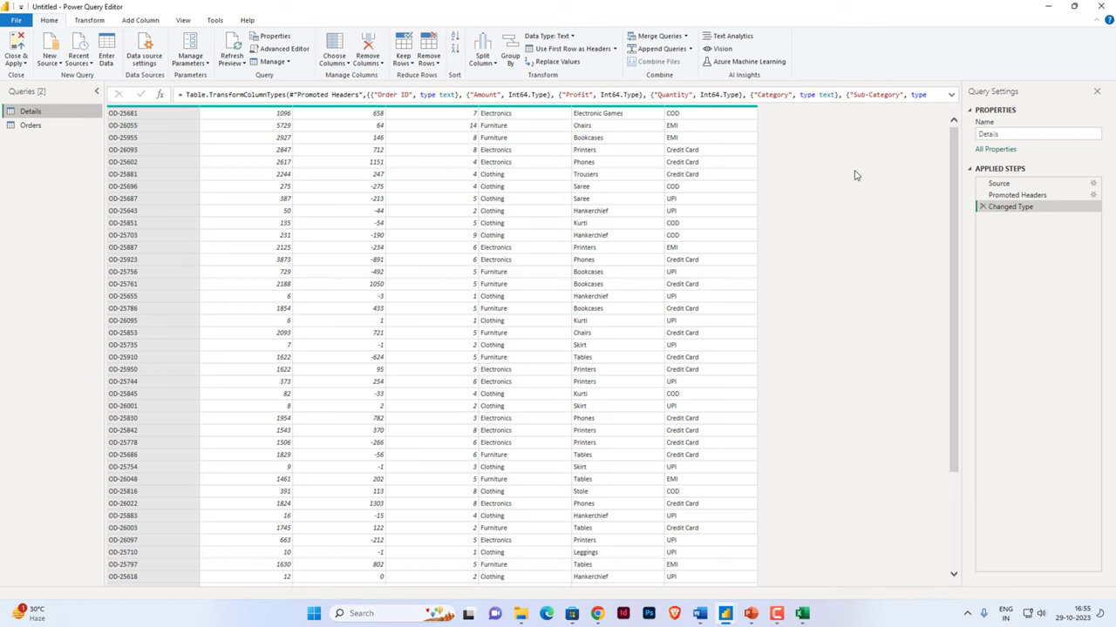
{"action": "left_click", "coordinate": [32, 125]}
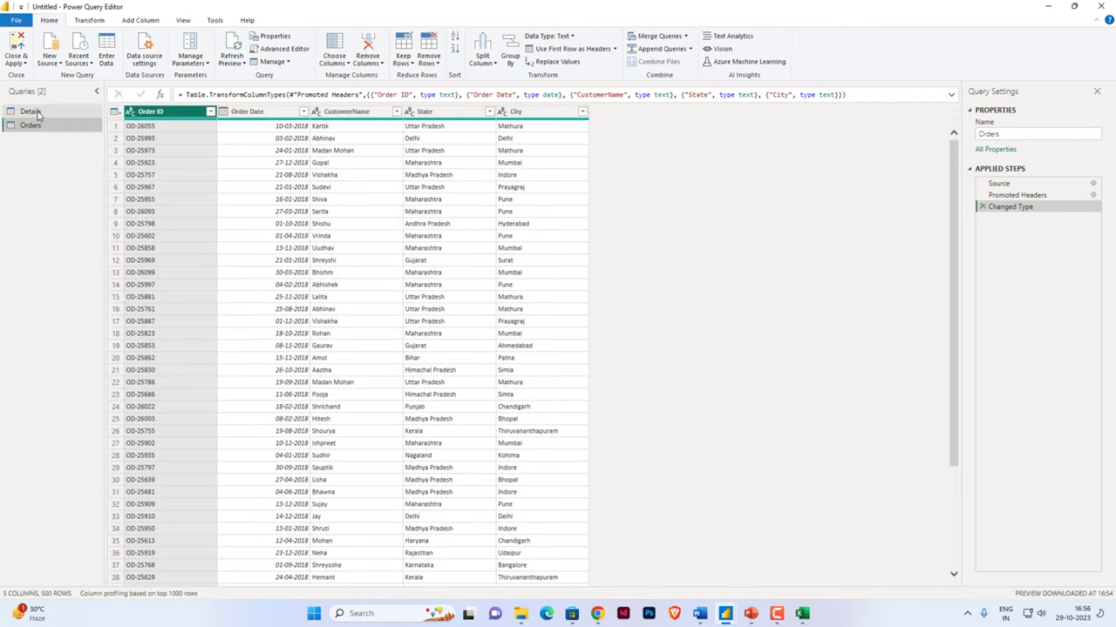
{"action": "left_click", "coordinate": [38, 111]}
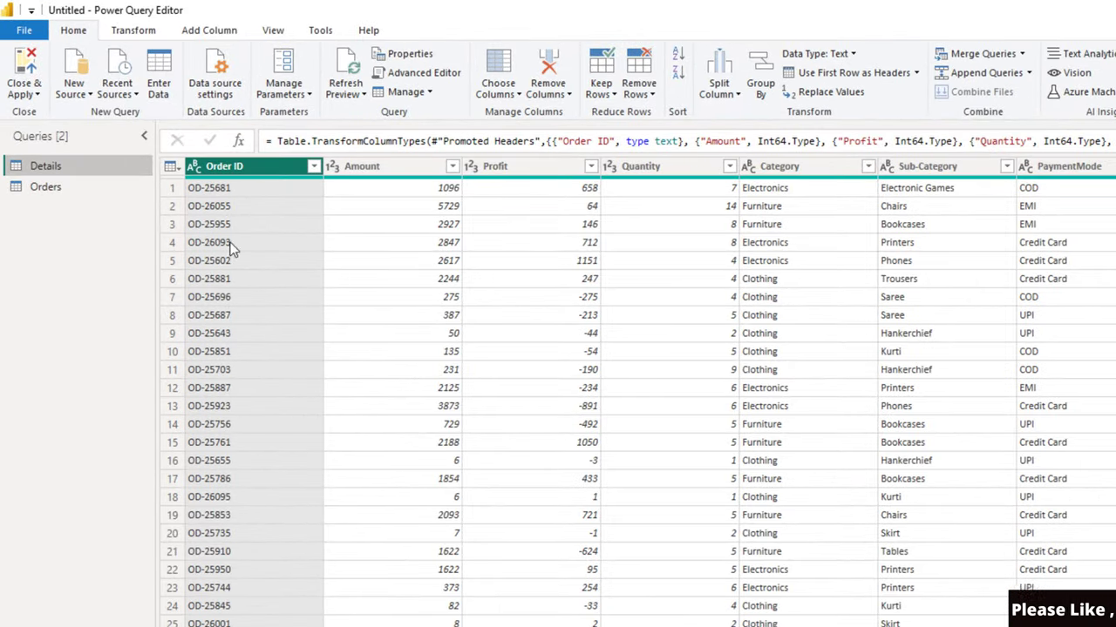
Split the Details Order ID at each '-' into Order ID.1 (OD) and Order ID.2 (number)
{"action": "right_click", "coordinate": [242, 173]}
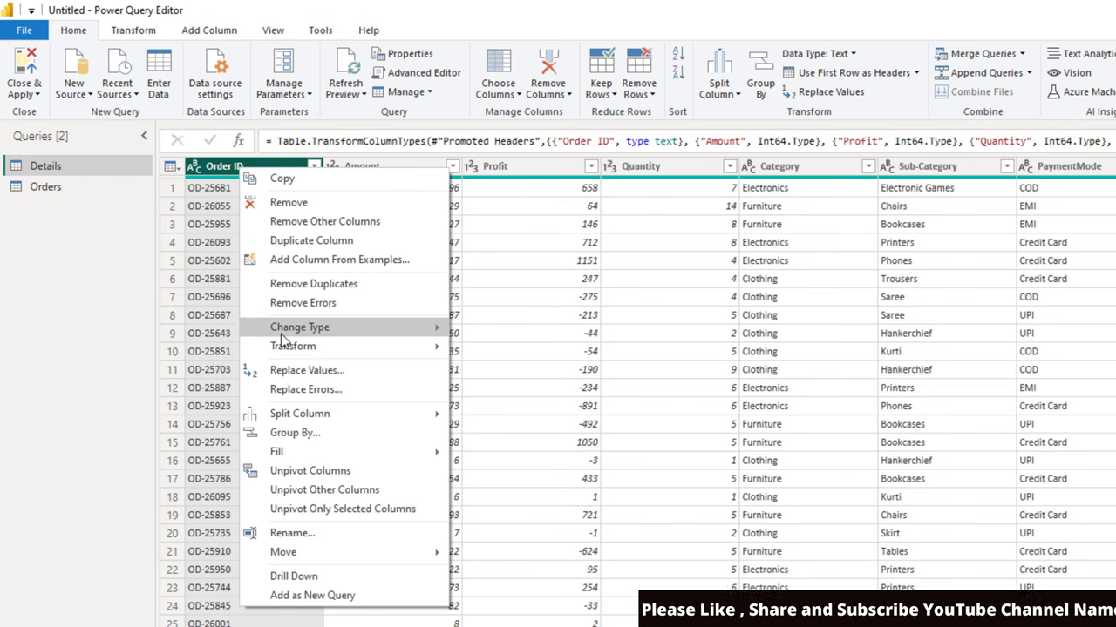
{"action": "mouse_move", "coordinate": [292, 415]}
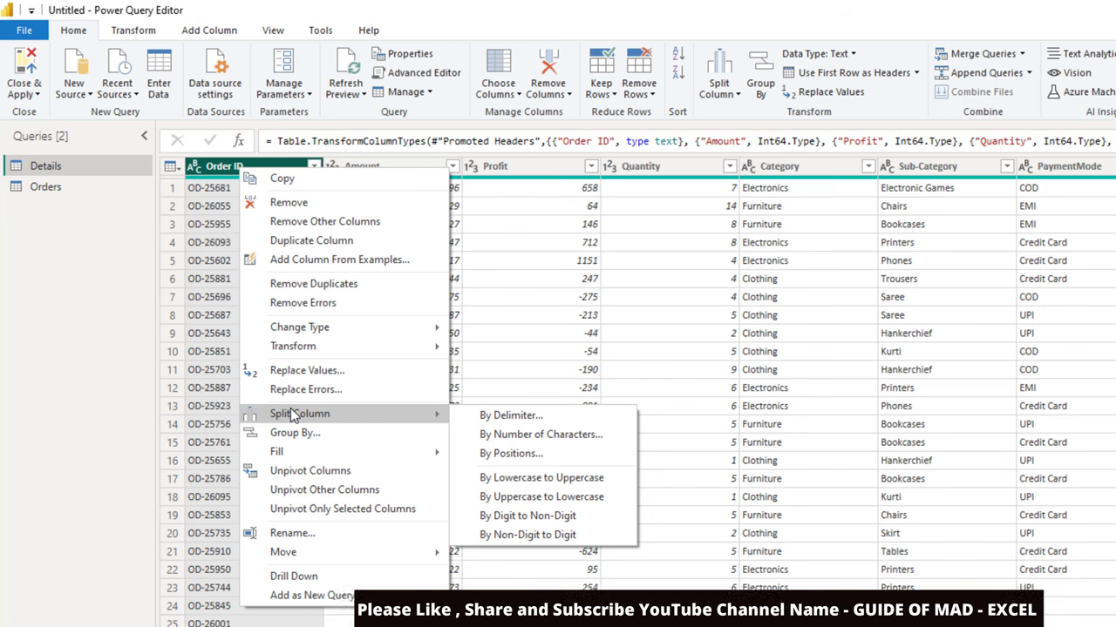
{"action": "left_click", "coordinate": [506, 417]}
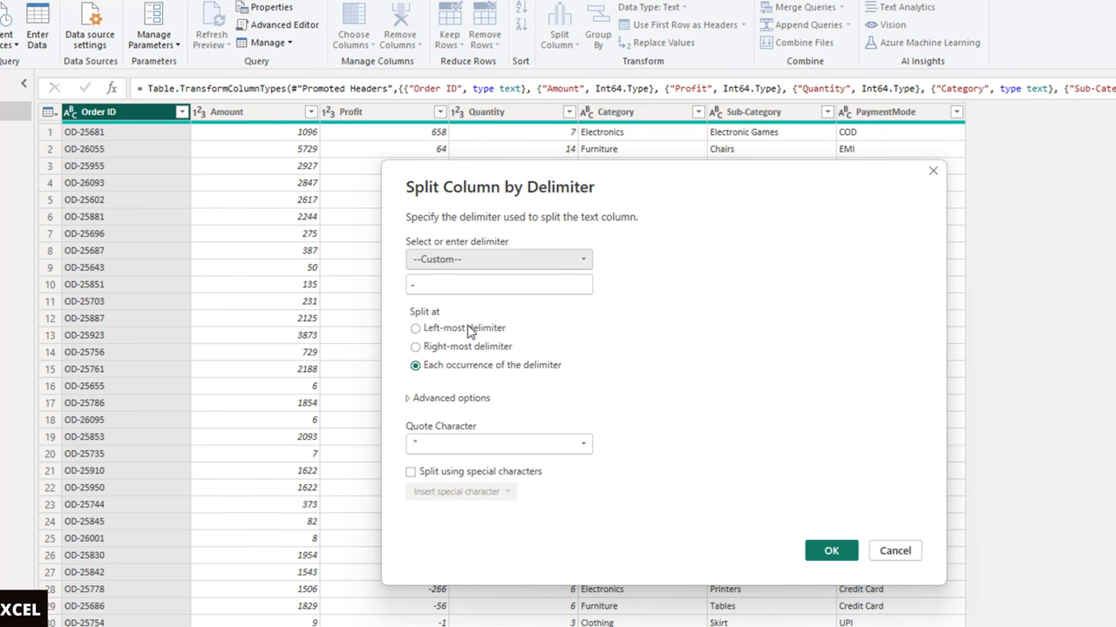
{"action": "left_click", "coordinate": [837, 552]}
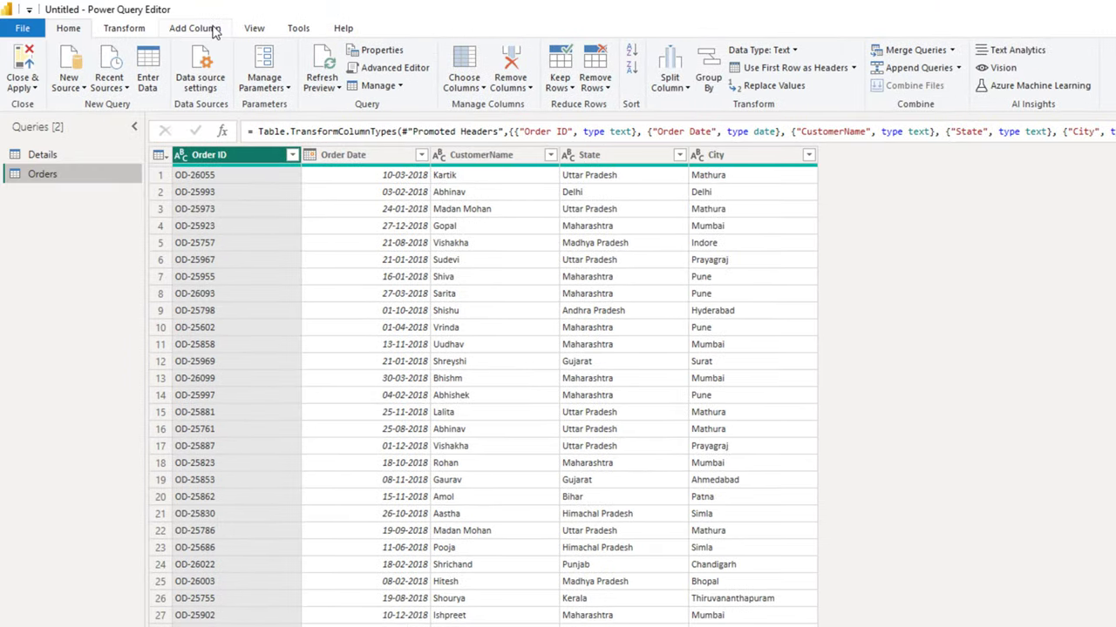
{"action": "left_click", "coordinate": [86, 154]}
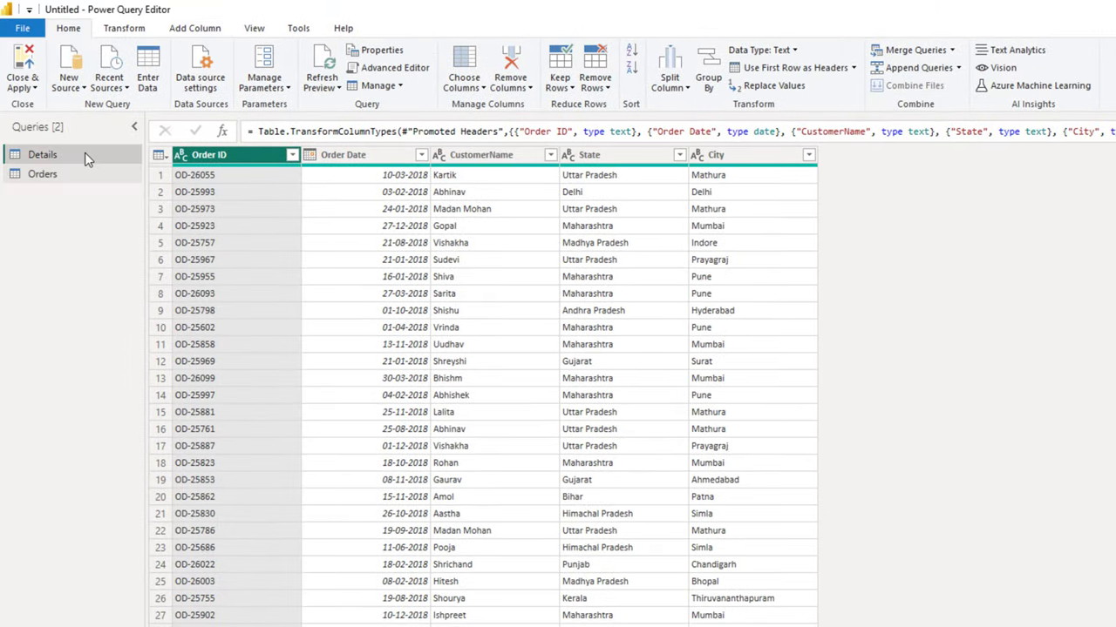
{"action": "left_click", "coordinate": [210, 29]}
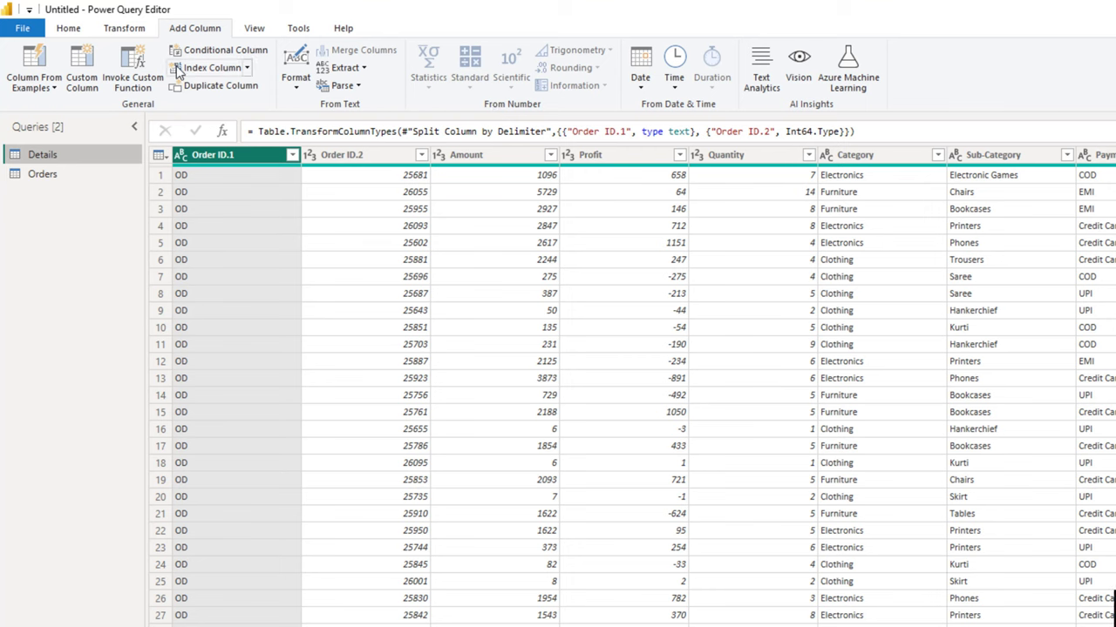
Add a custom column named Average with the formula [Amount]/[Quantity]
{"action": "left_click", "coordinate": [81, 81]}
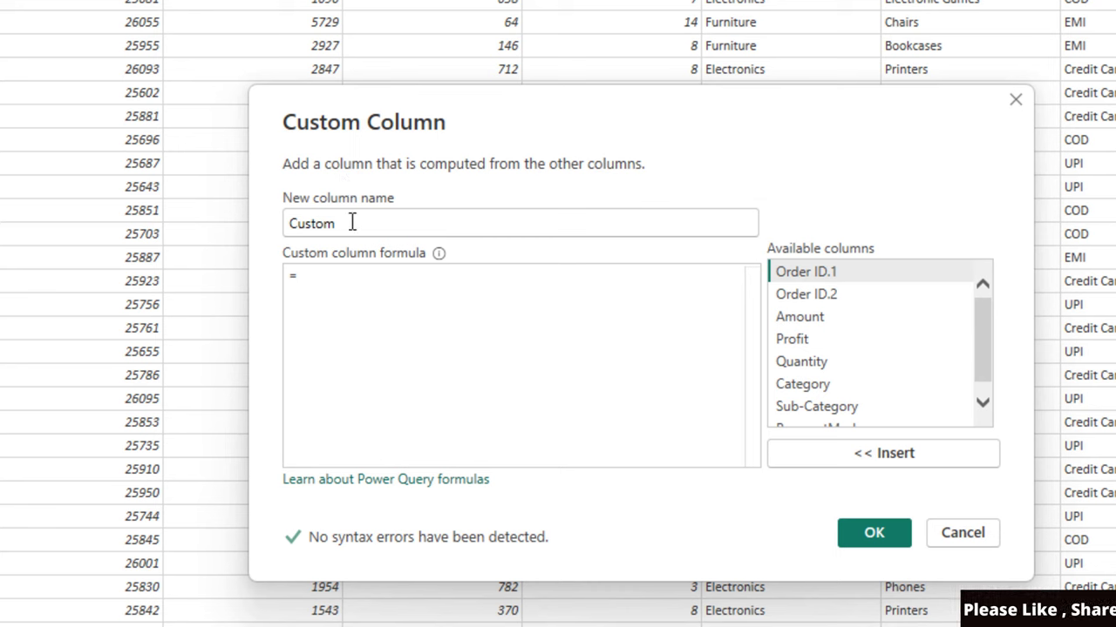
{"action": "key", "text": "BackSpace"}
{"action": "key", "text": "BackSpace"}
{"action": "key", "text": "BackSpace"}
{"action": "key", "text": "BackSpace"}
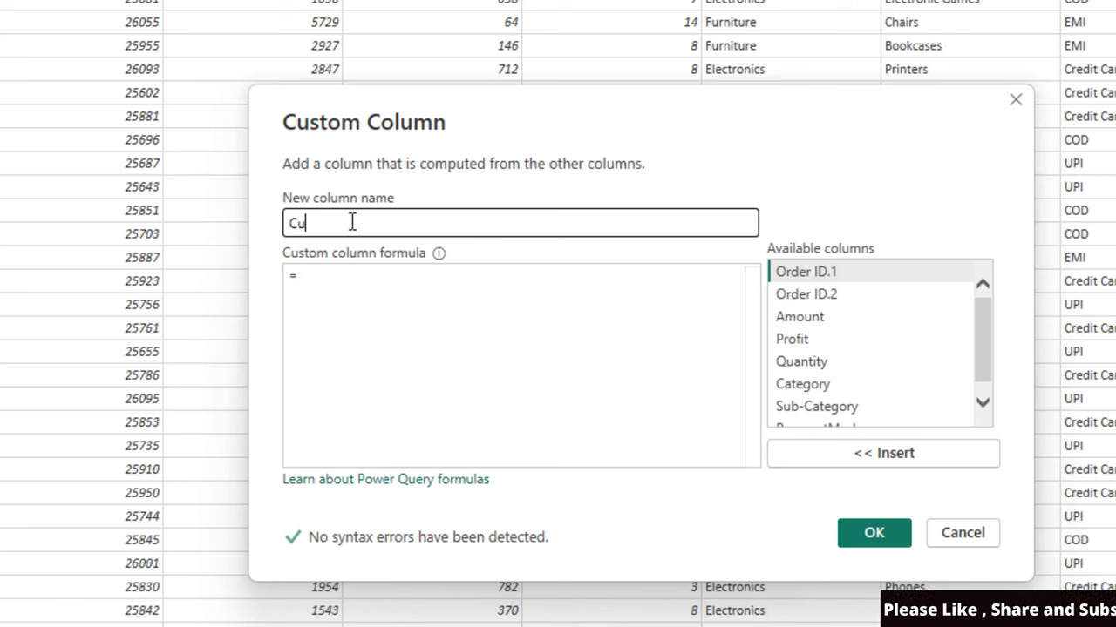
{"action": "key", "text": "BackSpace"}
{"action": "key", "text": "BackSpace"}
{"action": "type", "text": "Average"}
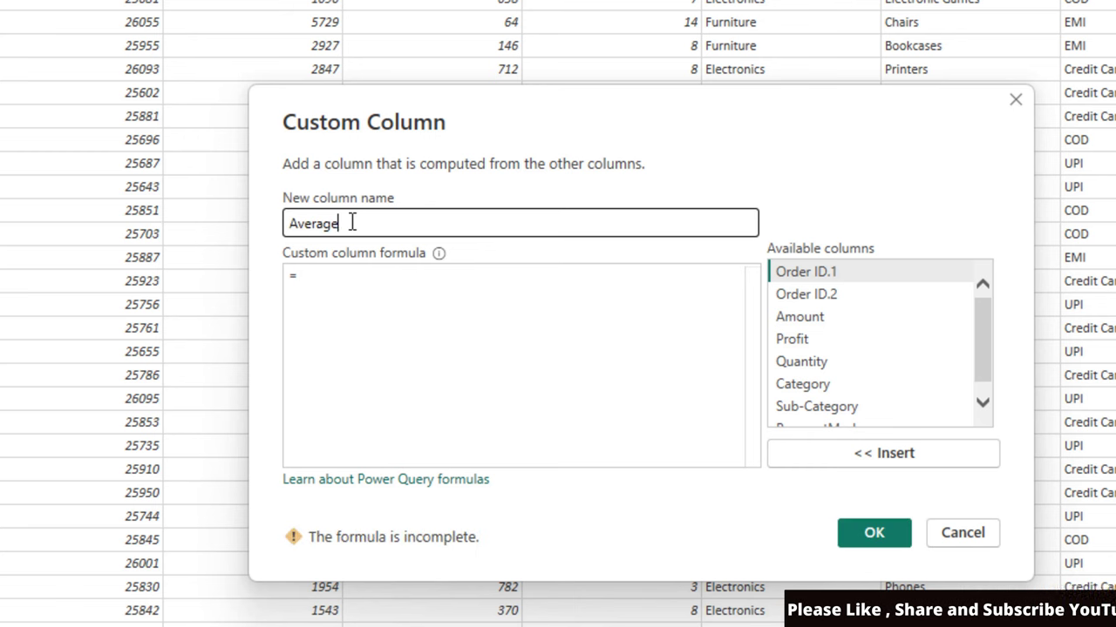
{"action": "left_click", "coordinate": [337, 275]}
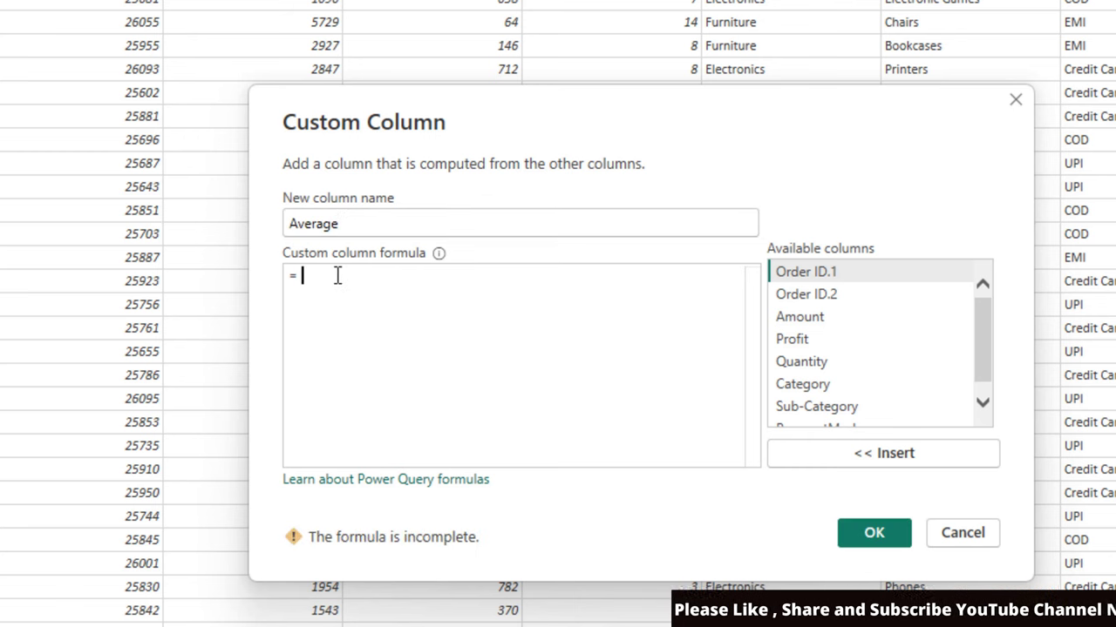
{"action": "type", "text": "[am"}
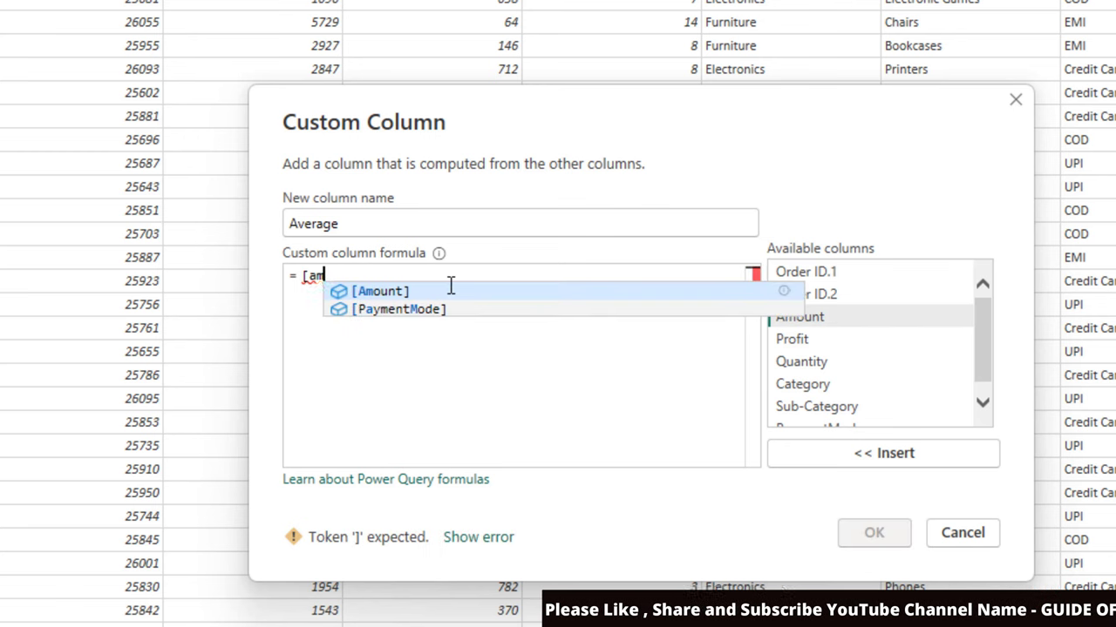
{"action": "key", "text": "Tab"}
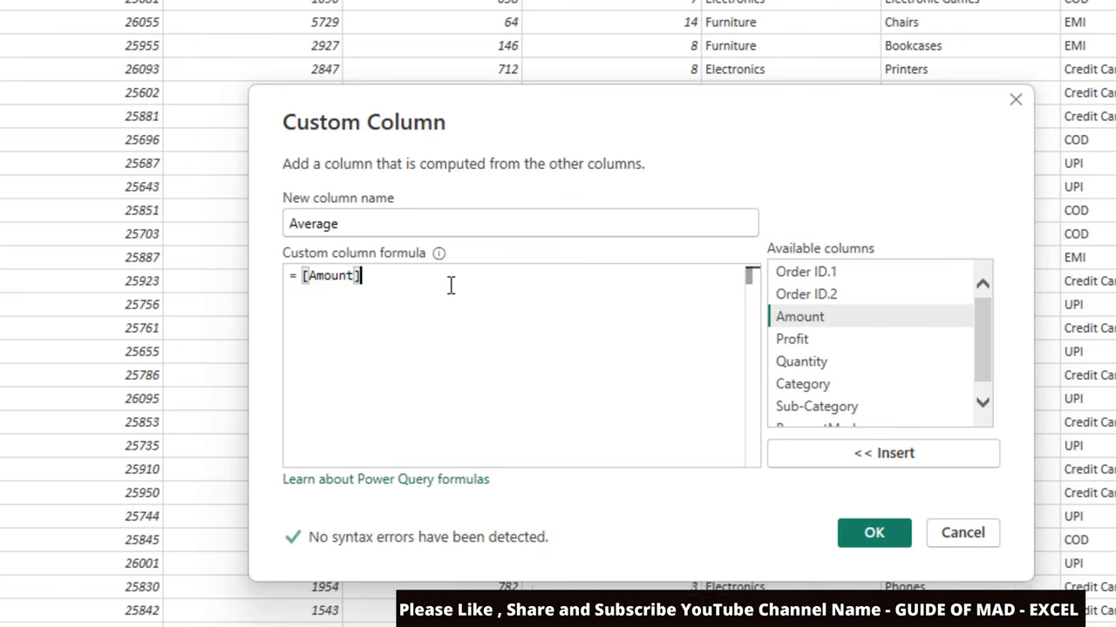
{"action": "type", "text": "/"}
{"action": "type", "text": "["}
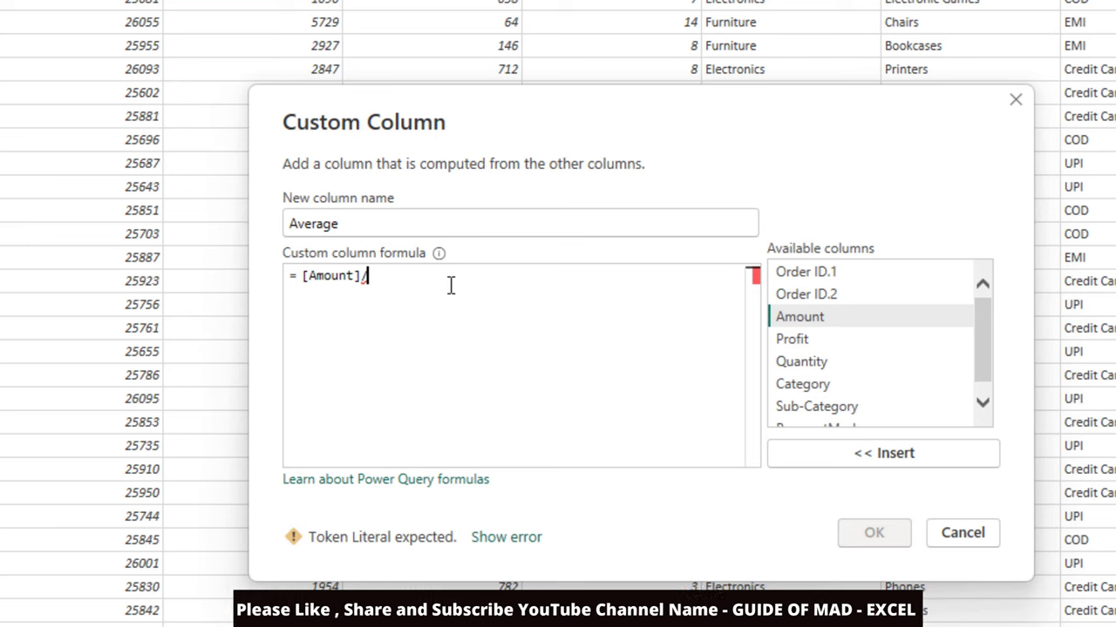
{"action": "type", "text": "qu"}
{"action": "key", "text": "Tab"}
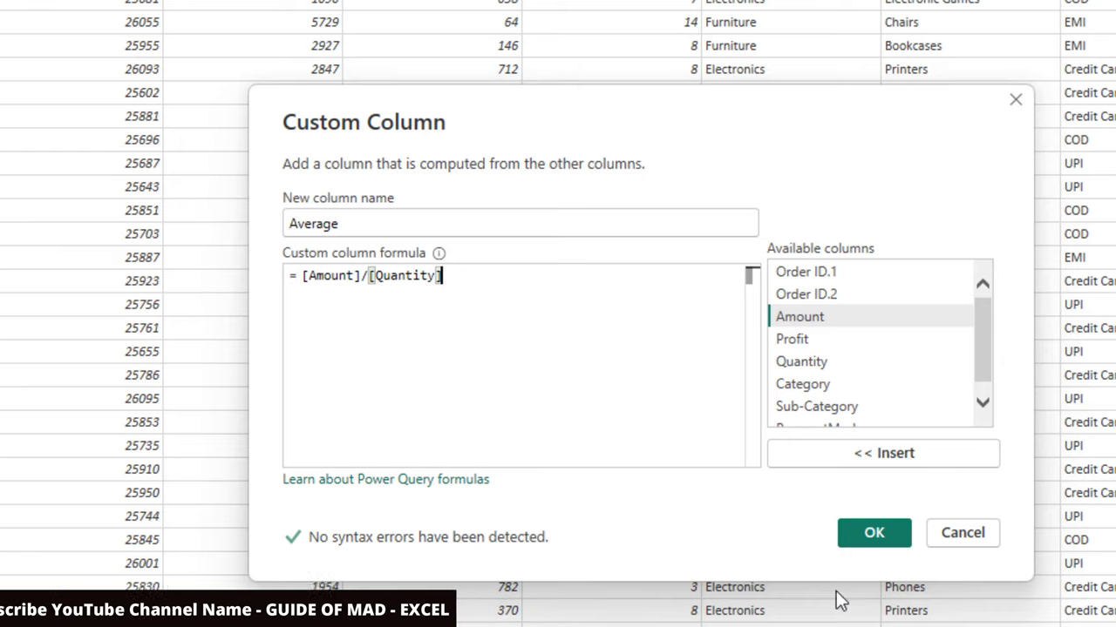
{"action": "left_click", "coordinate": [874, 536]}
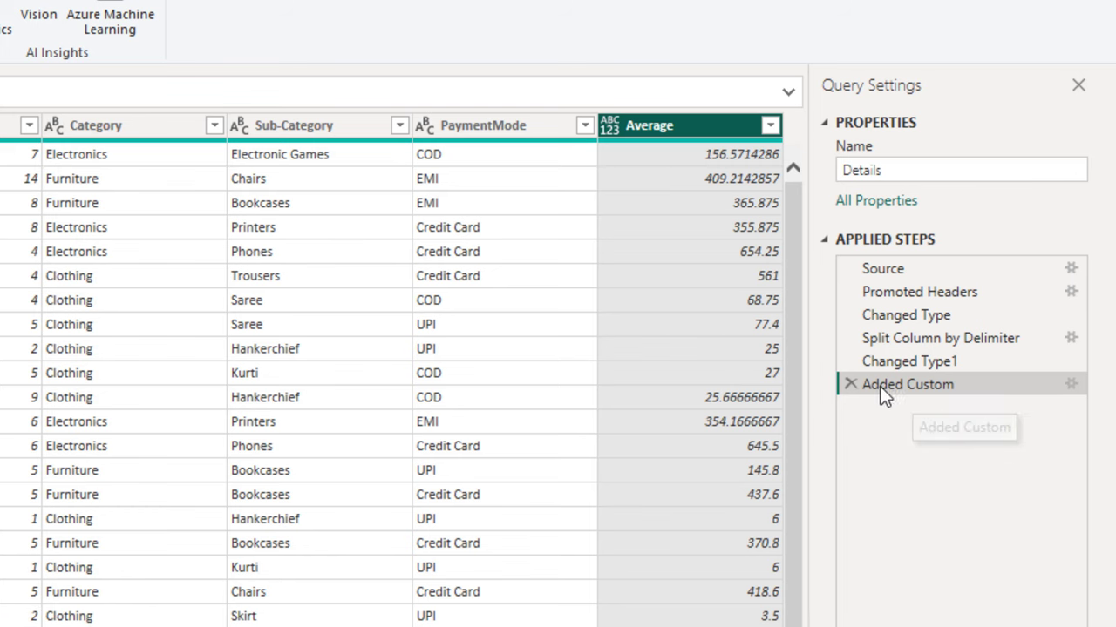
Delete the Added Custom, Changed Type1 and Split Column by Delimiter applied steps
{"action": "left_click", "coordinate": [851, 386]}
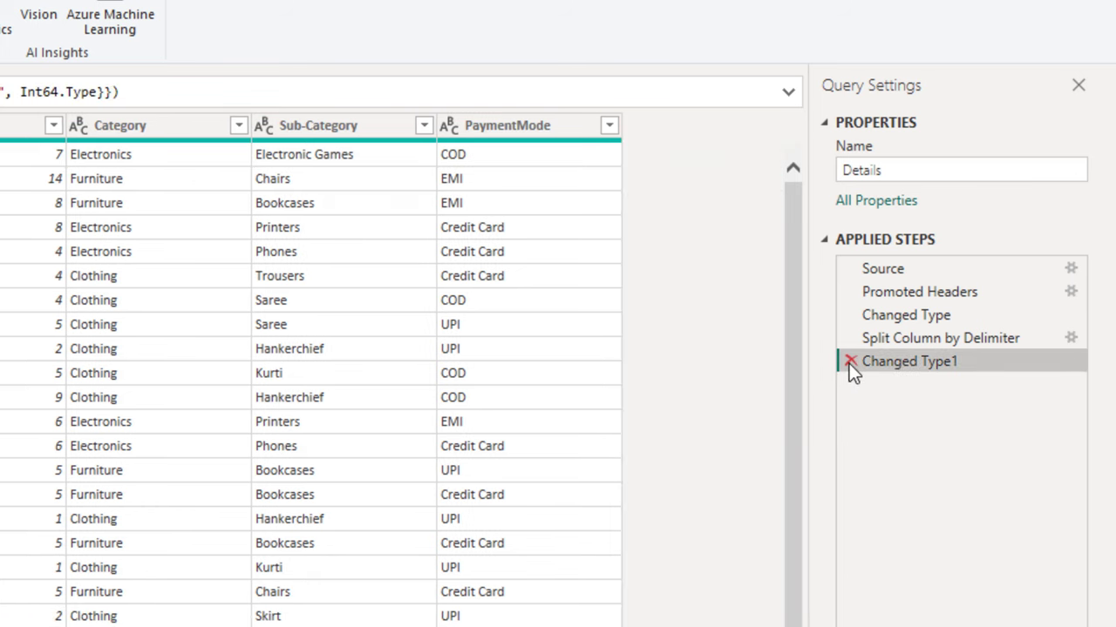
{"action": "left_click", "coordinate": [849, 363]}
{"action": "left_click", "coordinate": [852, 341]}
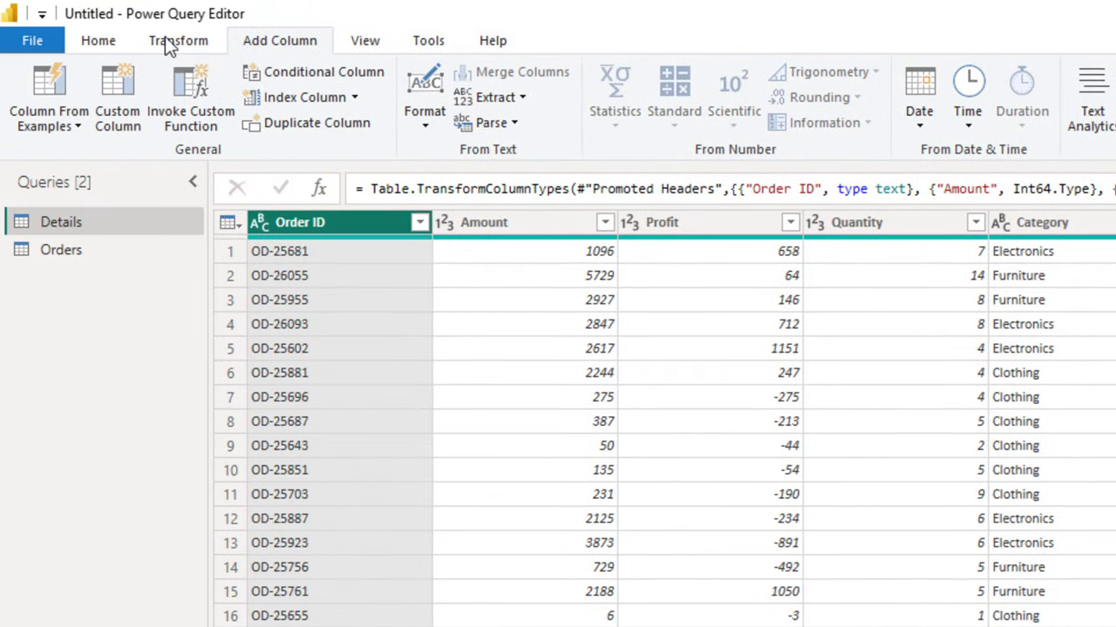
Close Power Query Editor and apply the query changes
{"action": "left_click", "coordinate": [114, 38]}
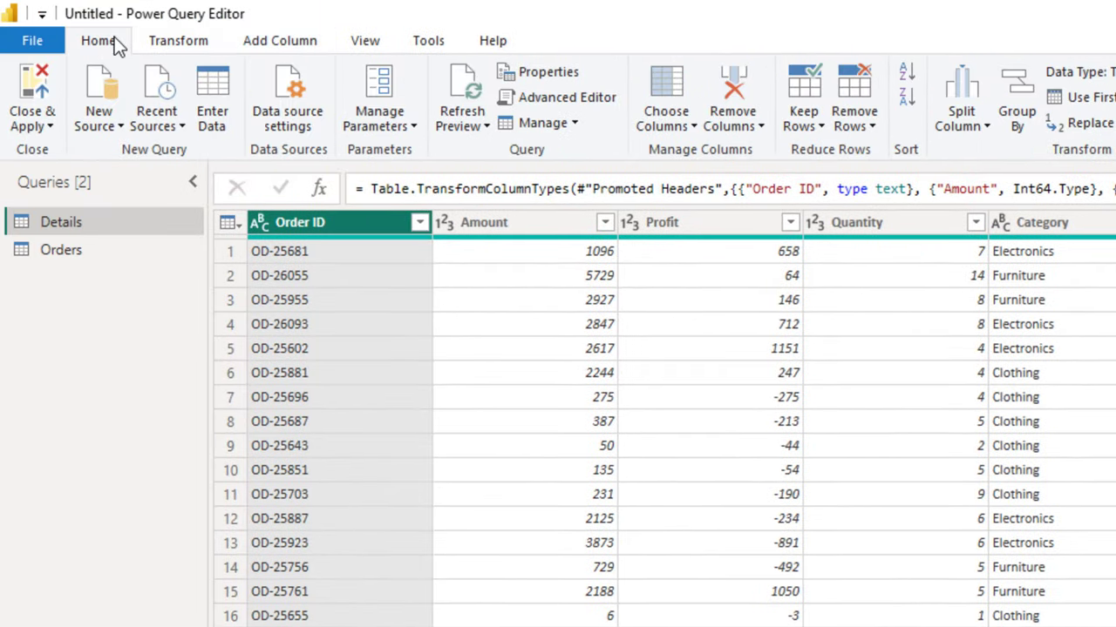
{"action": "left_click", "coordinate": [26, 128]}
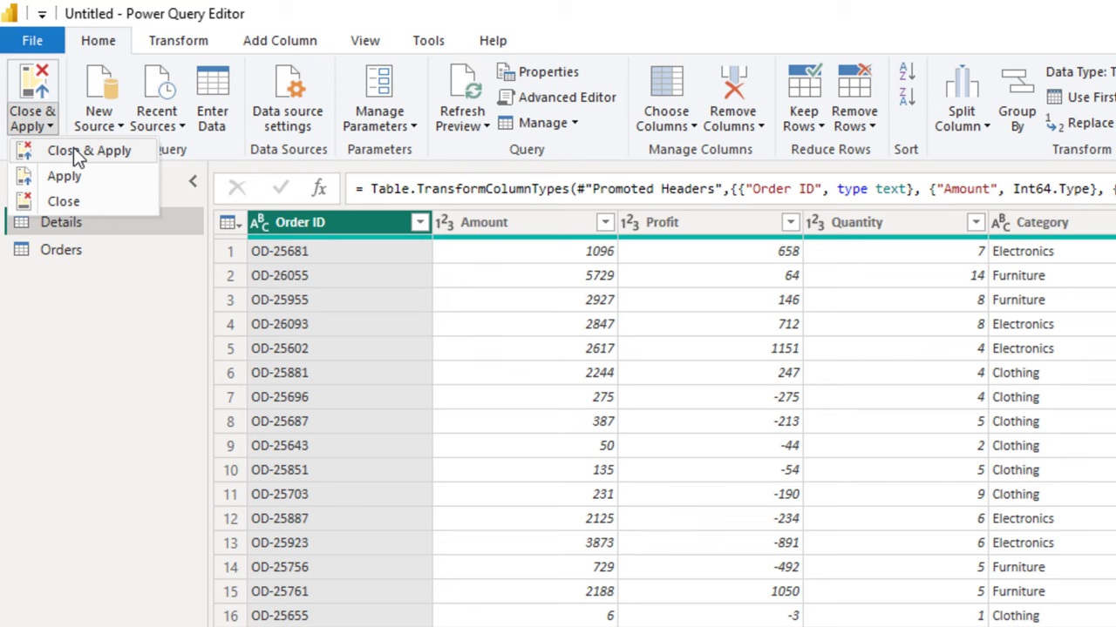
{"action": "left_click", "coordinate": [77, 152]}
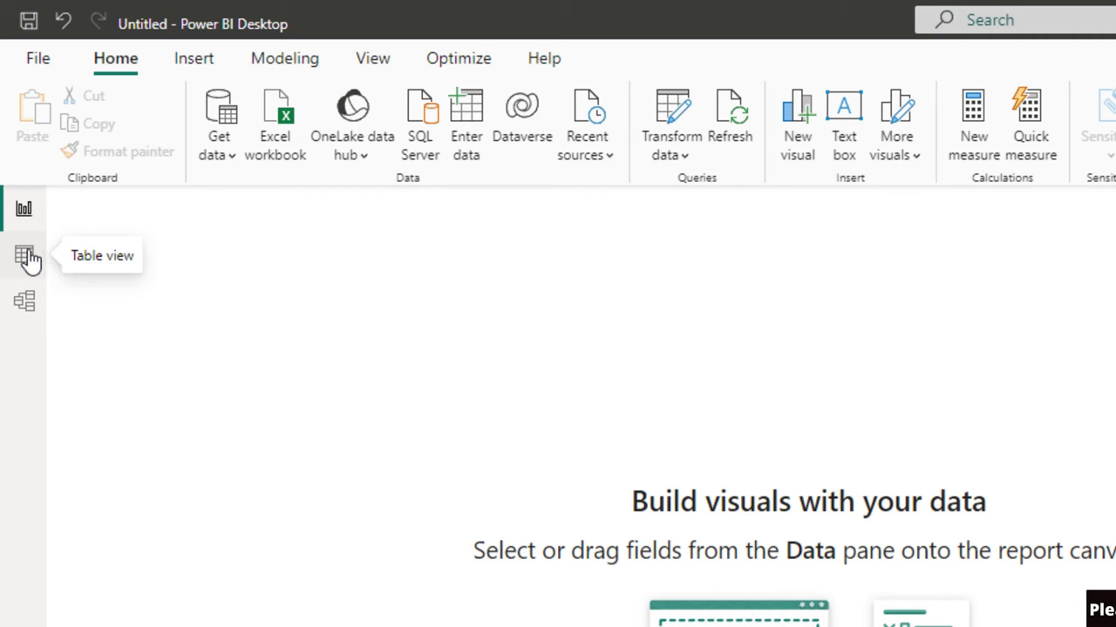
{"action": "left_click", "coordinate": [26, 257]}
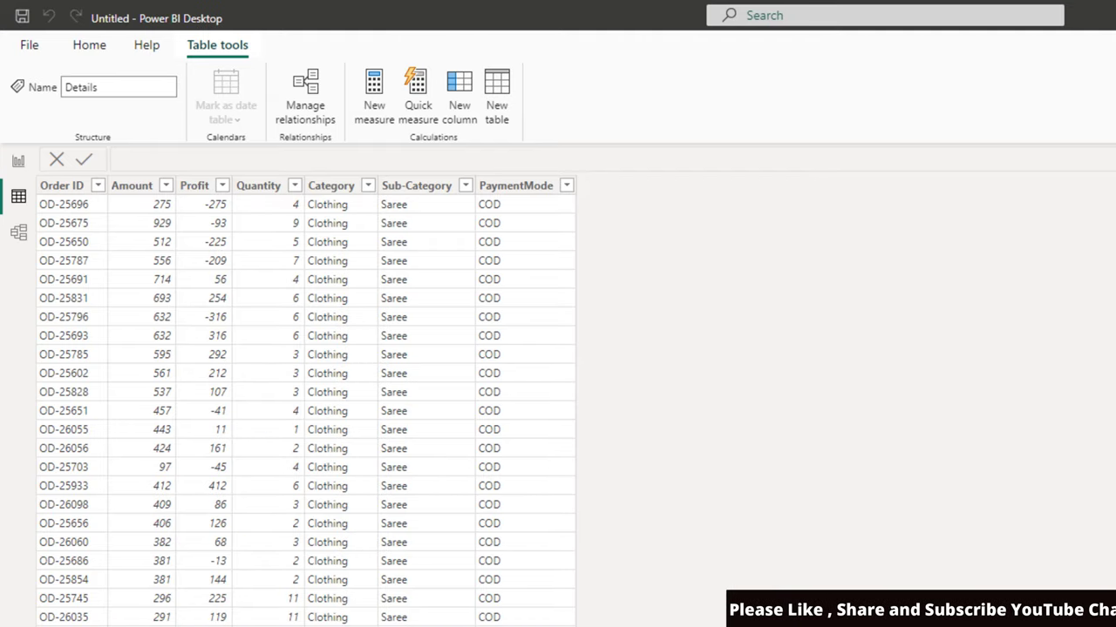
{"action": "left_click", "coordinate": [146, 184]}
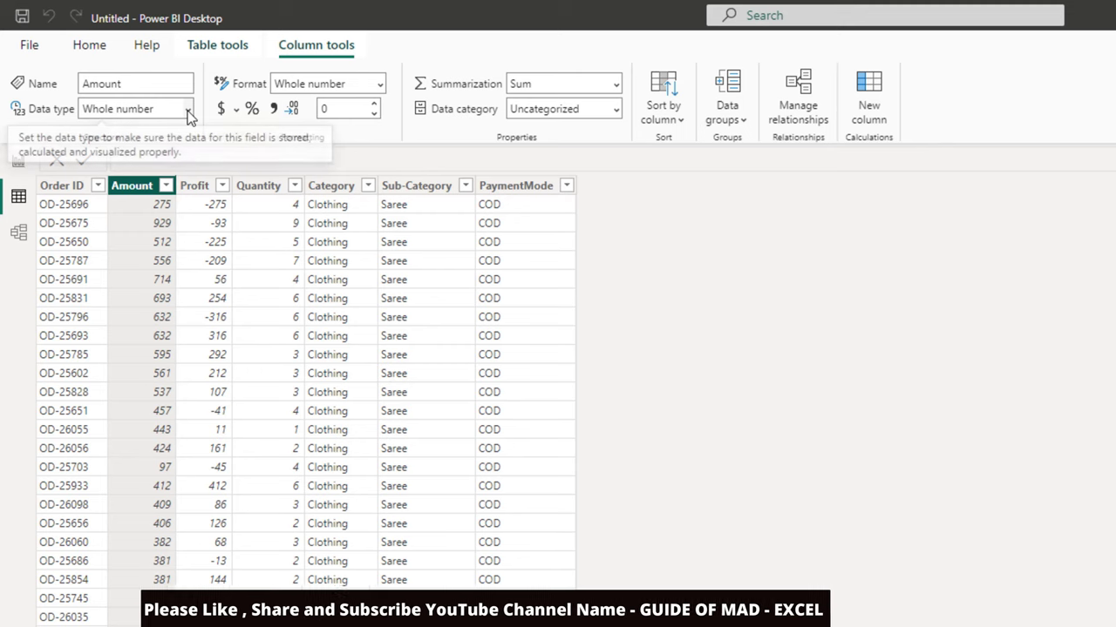
{"action": "left_click", "coordinate": [186, 114]}
{"action": "left_click", "coordinate": [186, 113]}
{"action": "left_click", "coordinate": [188, 114]}
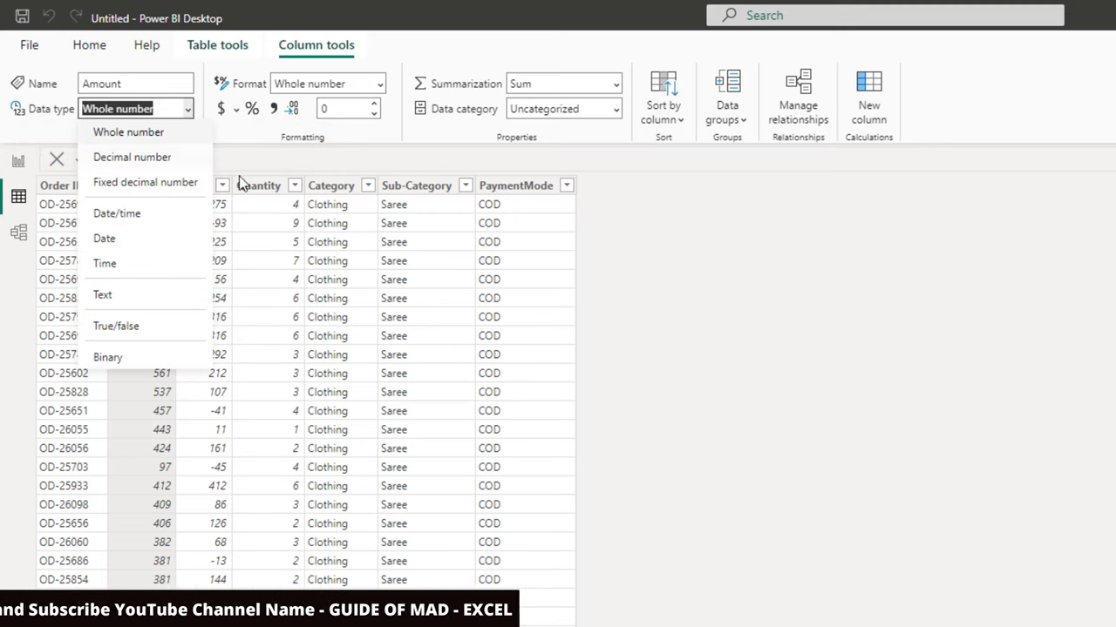
{"action": "left_click", "coordinate": [351, 194]}
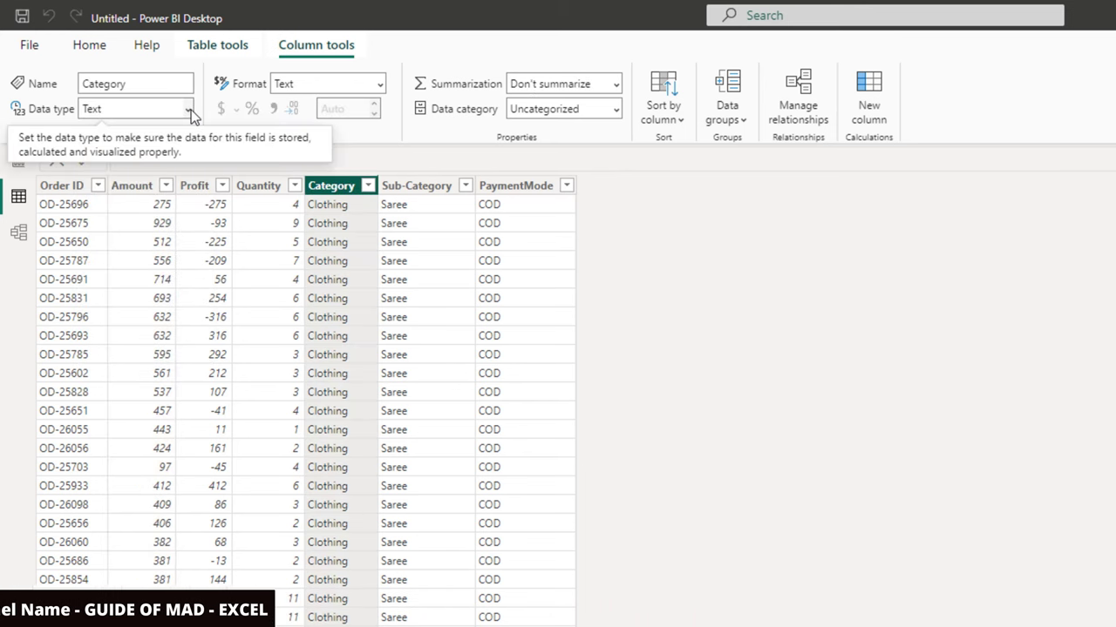
{"action": "left_click", "coordinate": [397, 194]}
{"action": "left_click", "coordinate": [538, 196]}
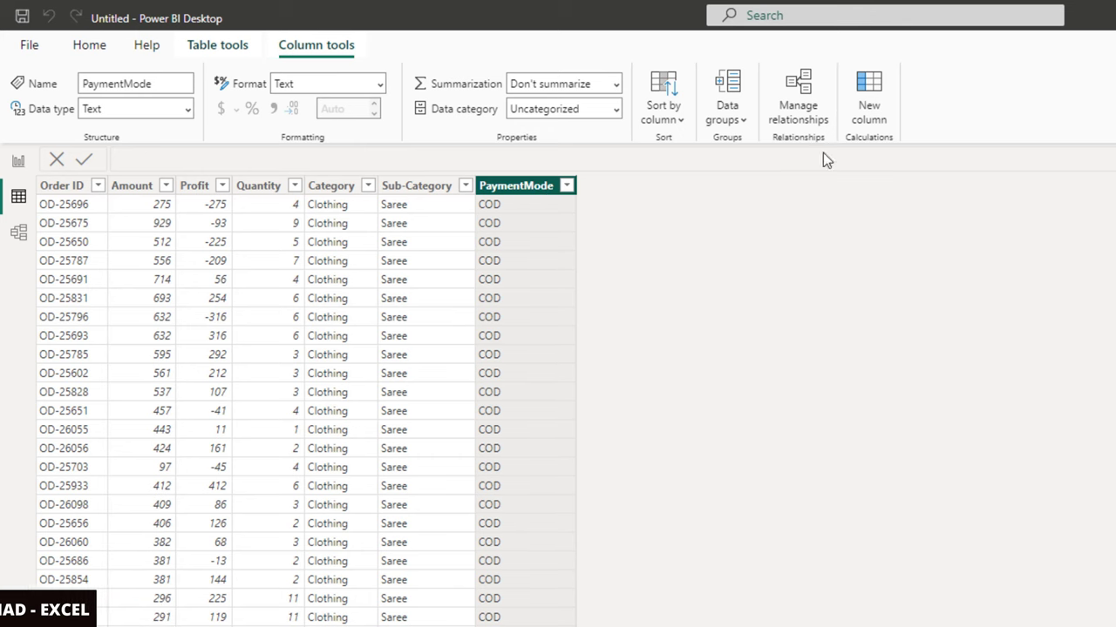
{"action": "left_click", "coordinate": [869, 112]}
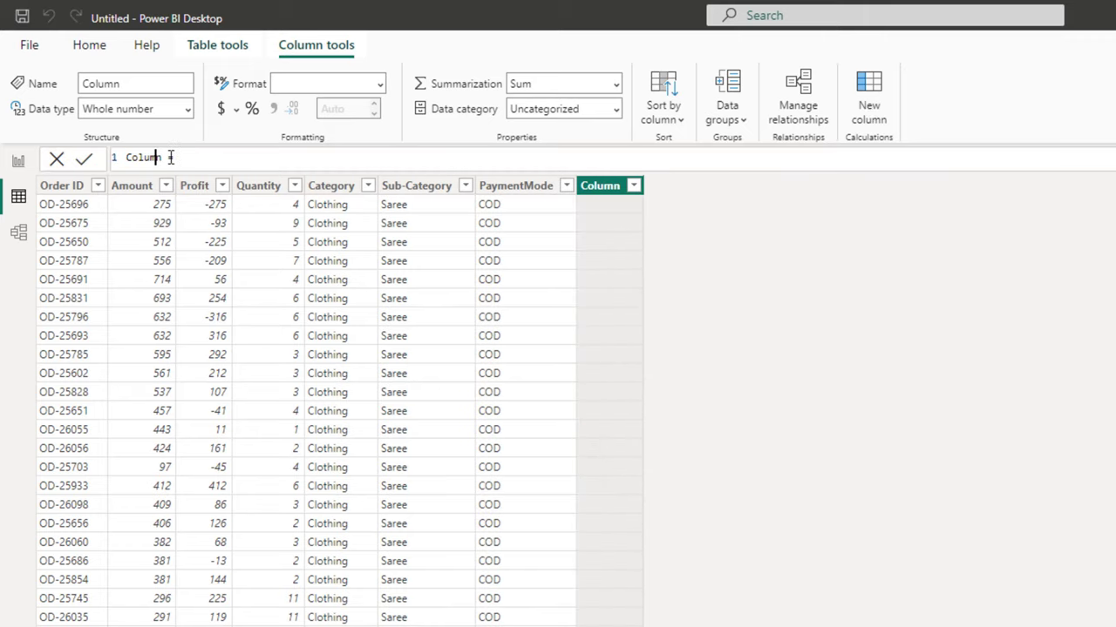
{"action": "double_click", "coordinate": [127, 158]}
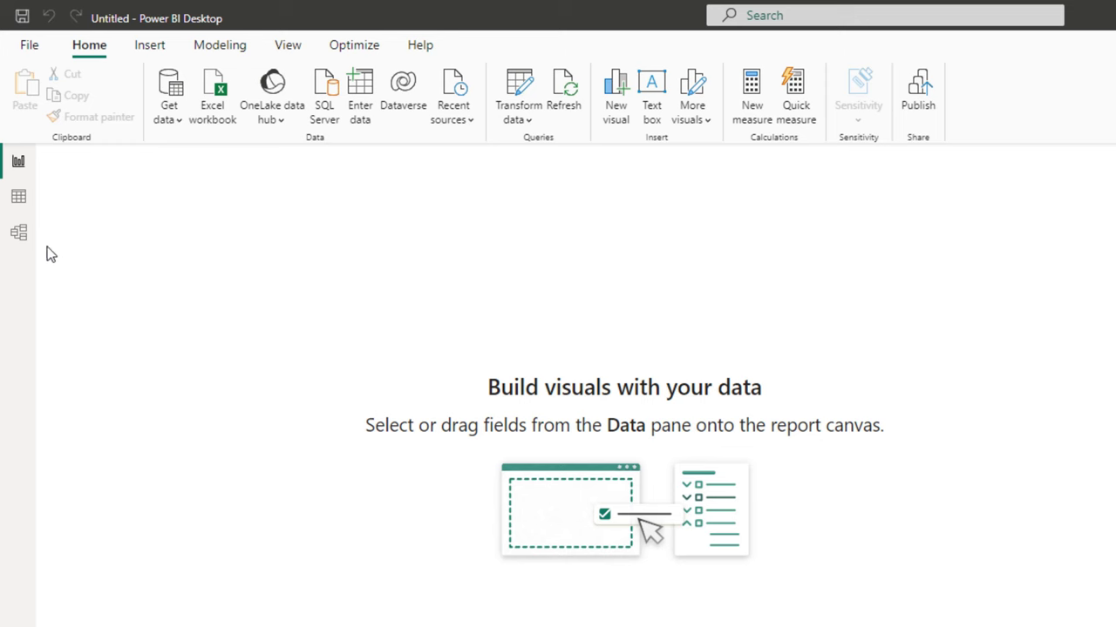
In Model view, move the Orders table right and open the Details–Orders relationship editor
{"action": "left_click", "coordinate": [21, 241]}
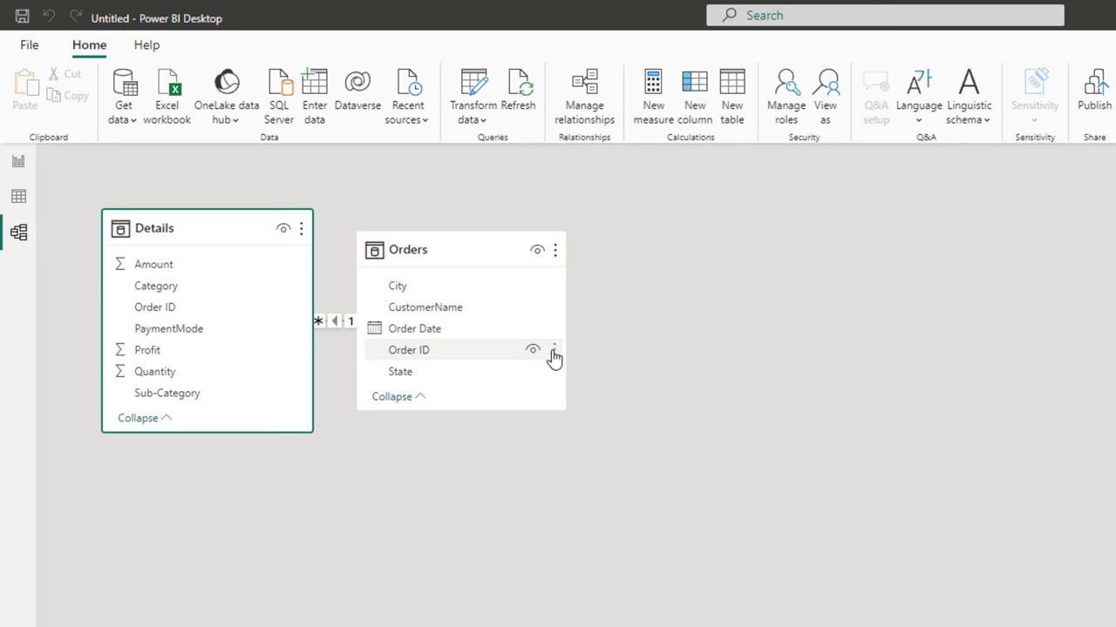
{"action": "mouse_move", "coordinate": [491, 262]}
{"action": "left_mouse_down"}
{"action": "mouse_move", "coordinate": [645, 277]}
{"action": "mouse_move", "coordinate": [822, 352]}
{"action": "left_mouse_up"}
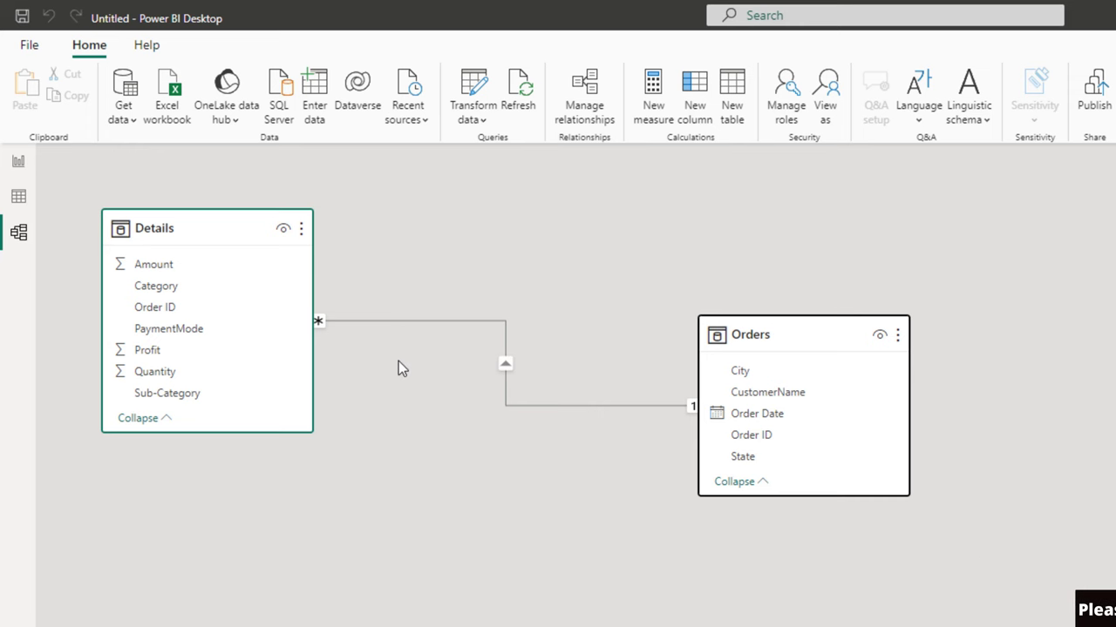
{"action": "double_click", "coordinate": [505, 375]}
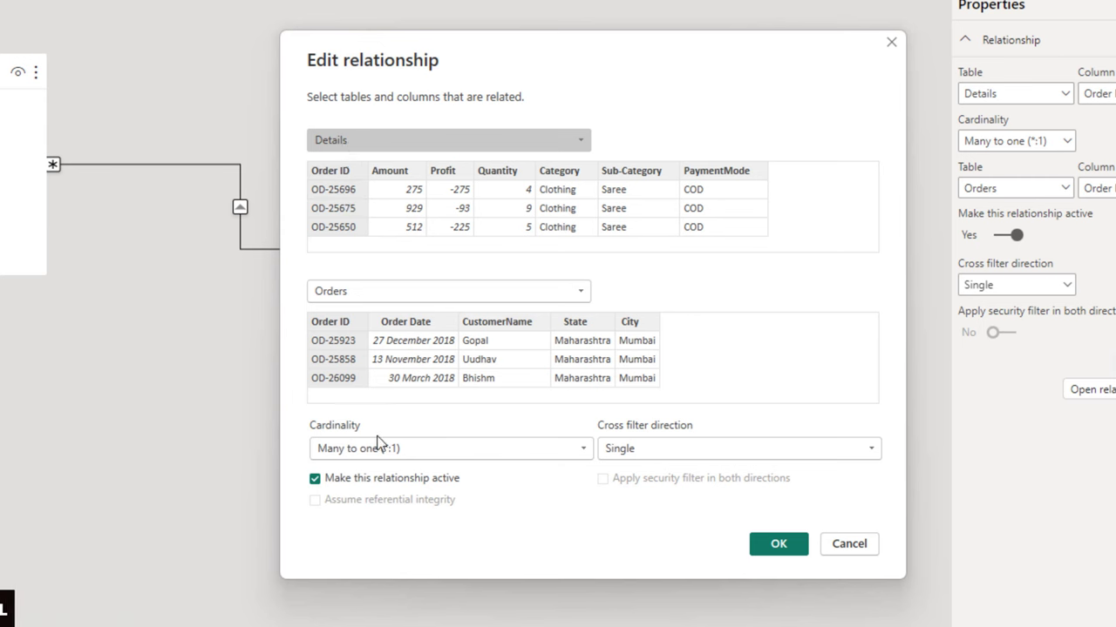
Try the Cardinality options and the Amount and Order Date columns, then cancel without saving
{"action": "left_click", "coordinate": [396, 453]}
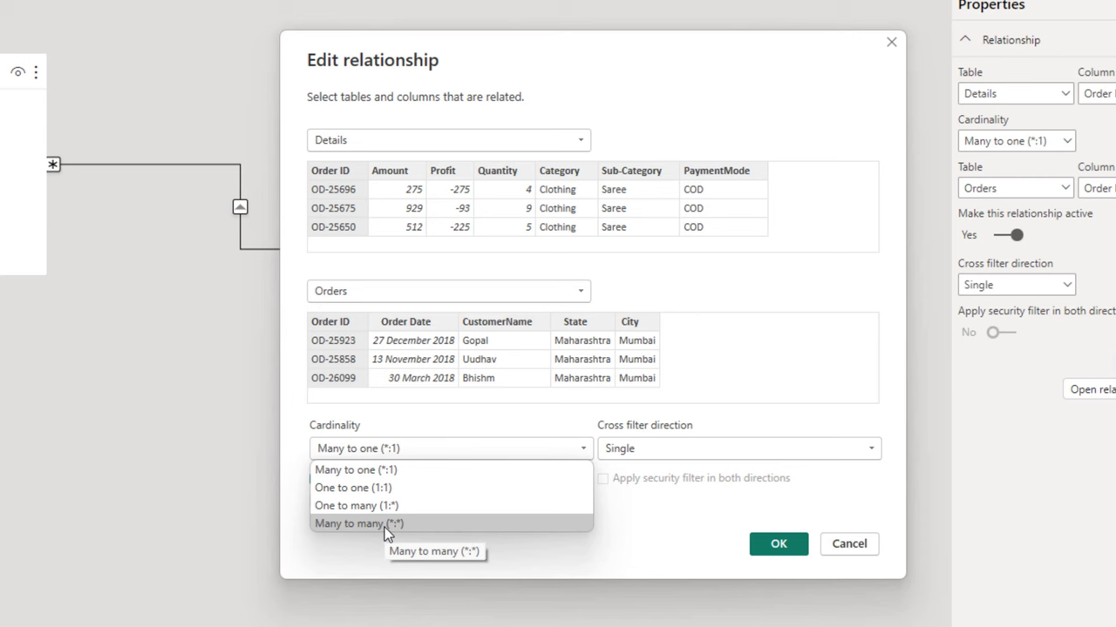
{"action": "left_click", "coordinate": [488, 419]}
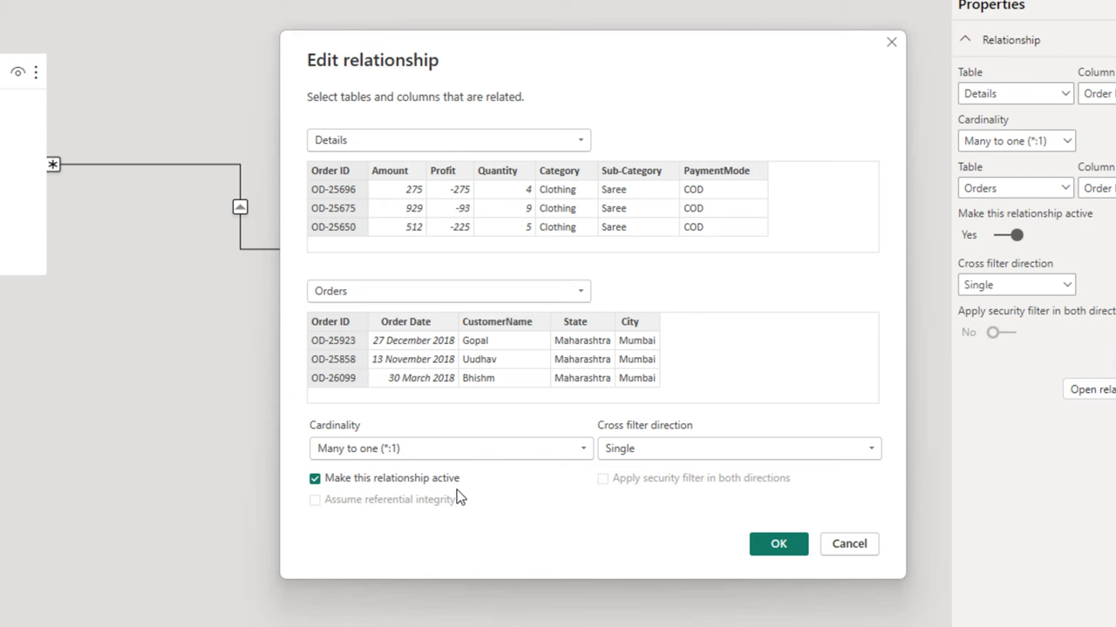
{"action": "left_click", "coordinate": [397, 175]}
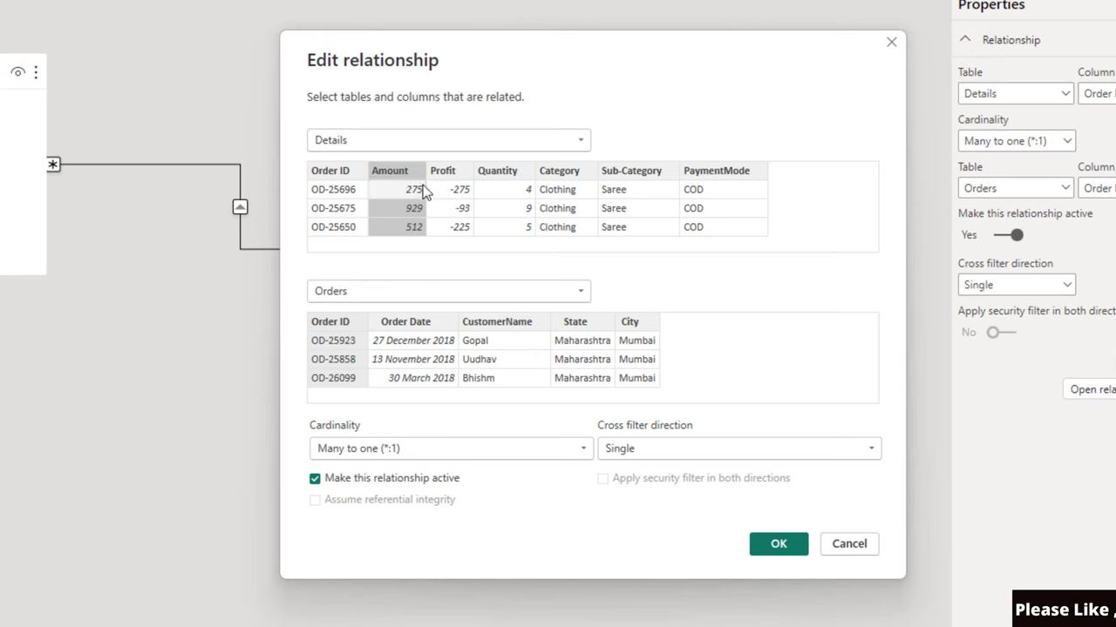
{"action": "left_click", "coordinate": [393, 319]}
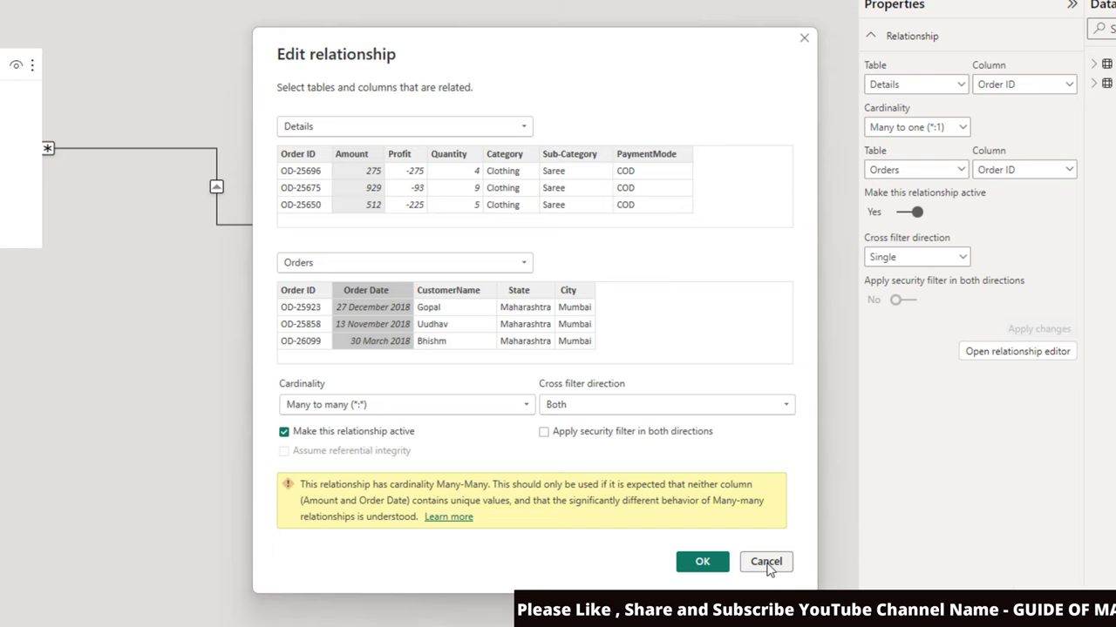
{"action": "left_click", "coordinate": [766, 562]}
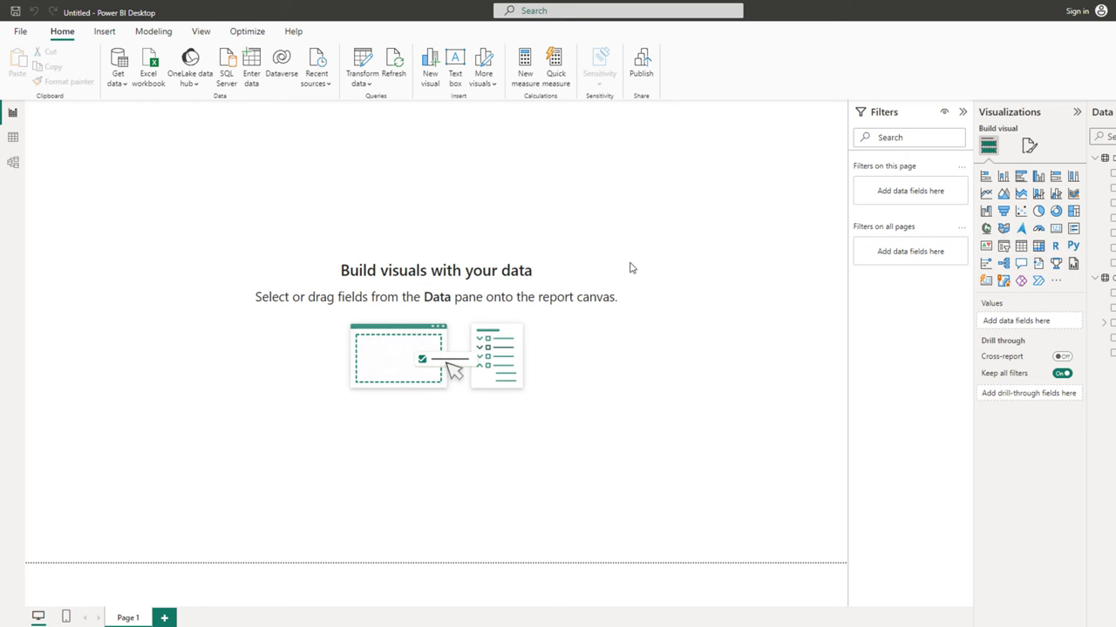
Set dark-gradient.jpg as the canvas background image at about 3% transparency
{"action": "left_click", "coordinate": [1031, 149]}
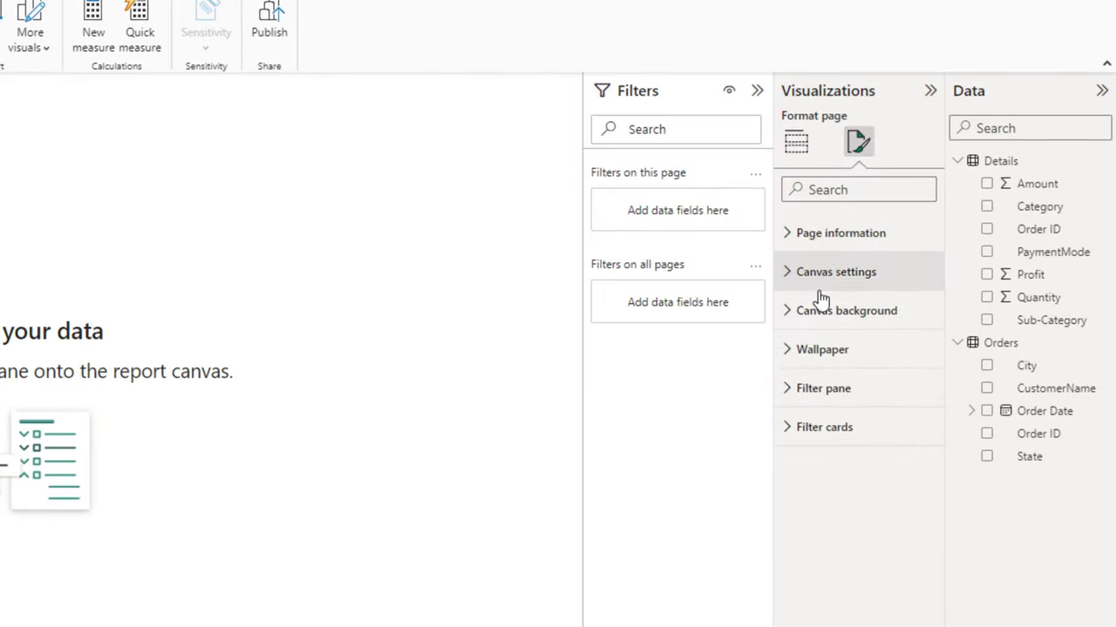
{"action": "left_click", "coordinate": [791, 324]}
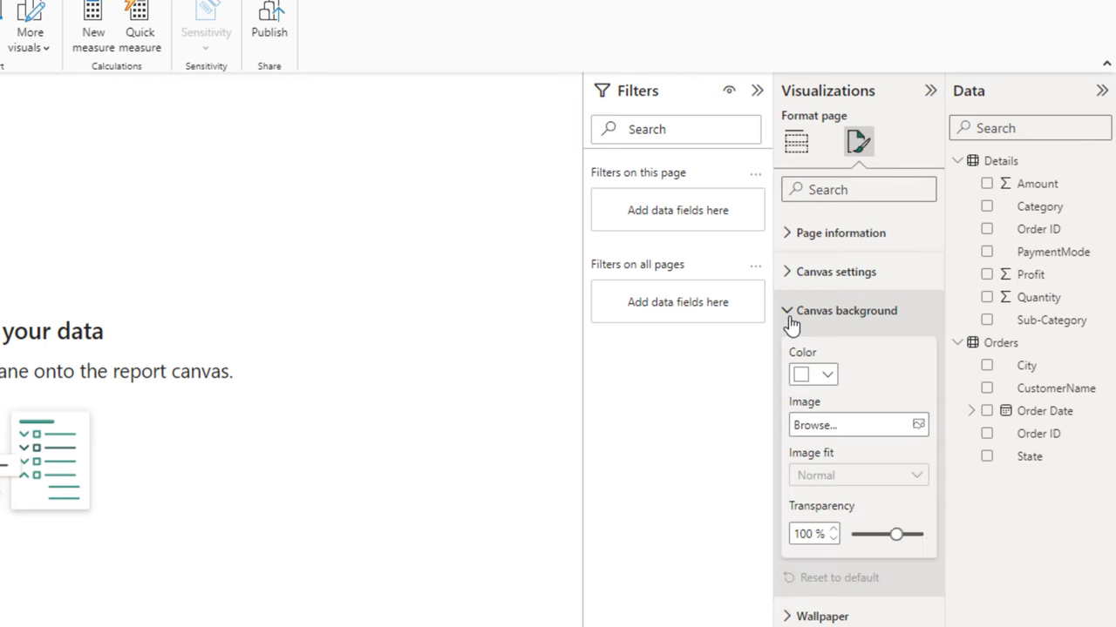
{"action": "left_click", "coordinate": [881, 430]}
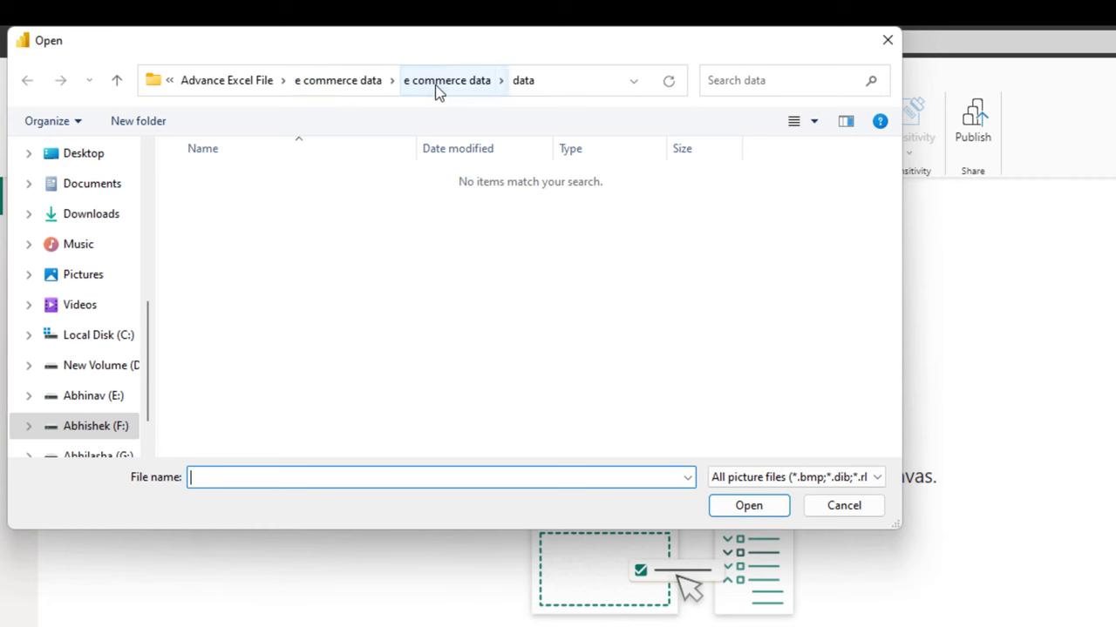
{"action": "left_click", "coordinate": [445, 80]}
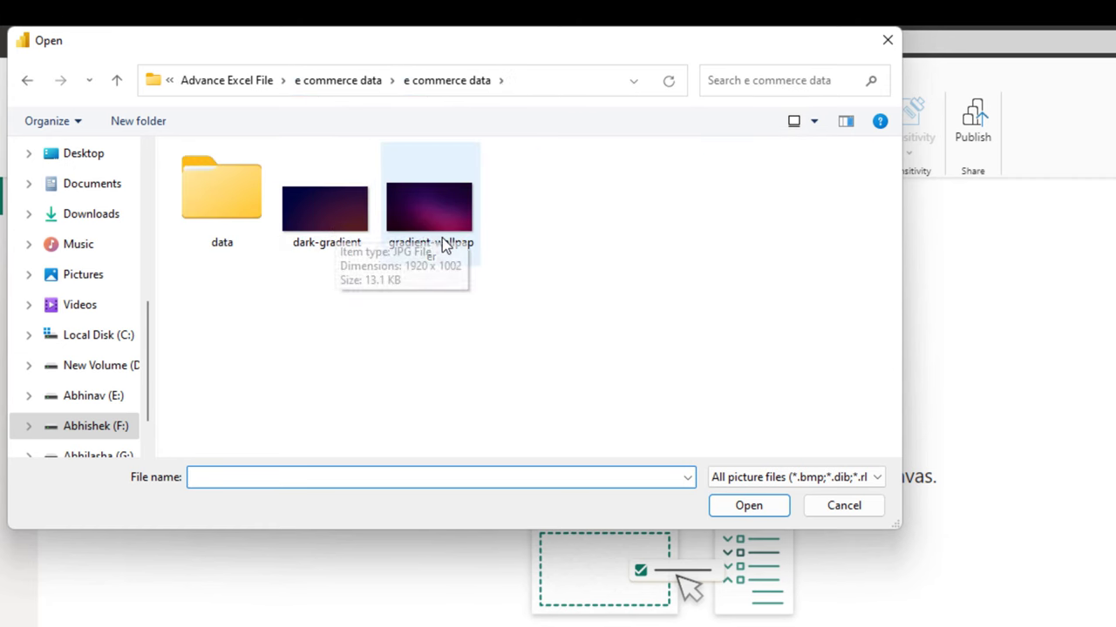
{"action": "left_click", "coordinate": [353, 222]}
{"action": "left_click", "coordinate": [750, 507]}
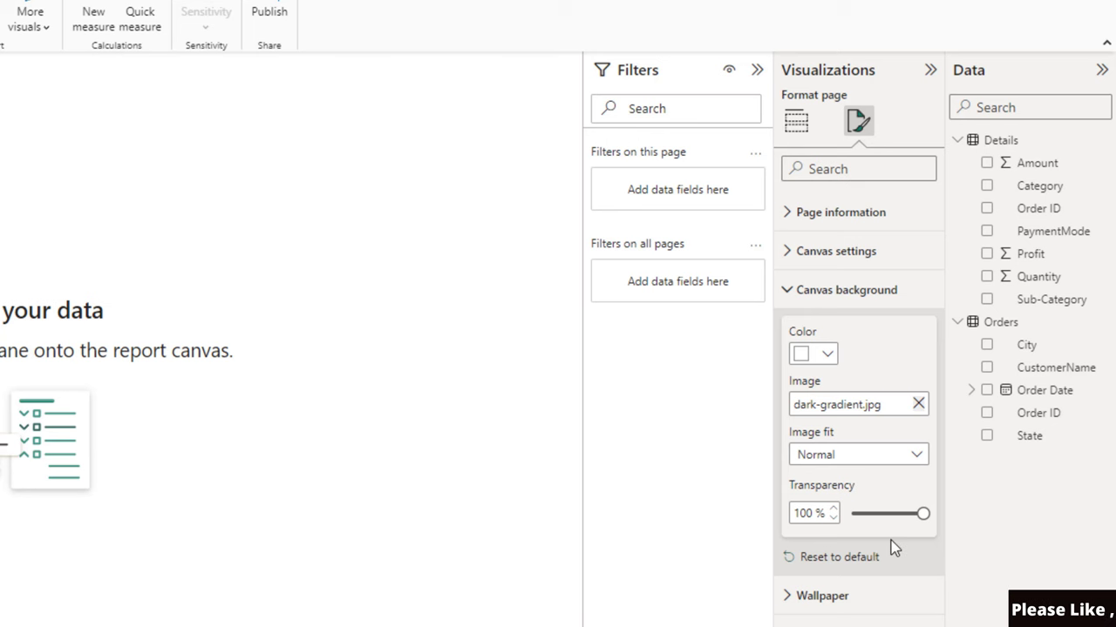
{"action": "left_click_drag", "start_coordinate": [921, 515], "coordinate": [862, 515]}
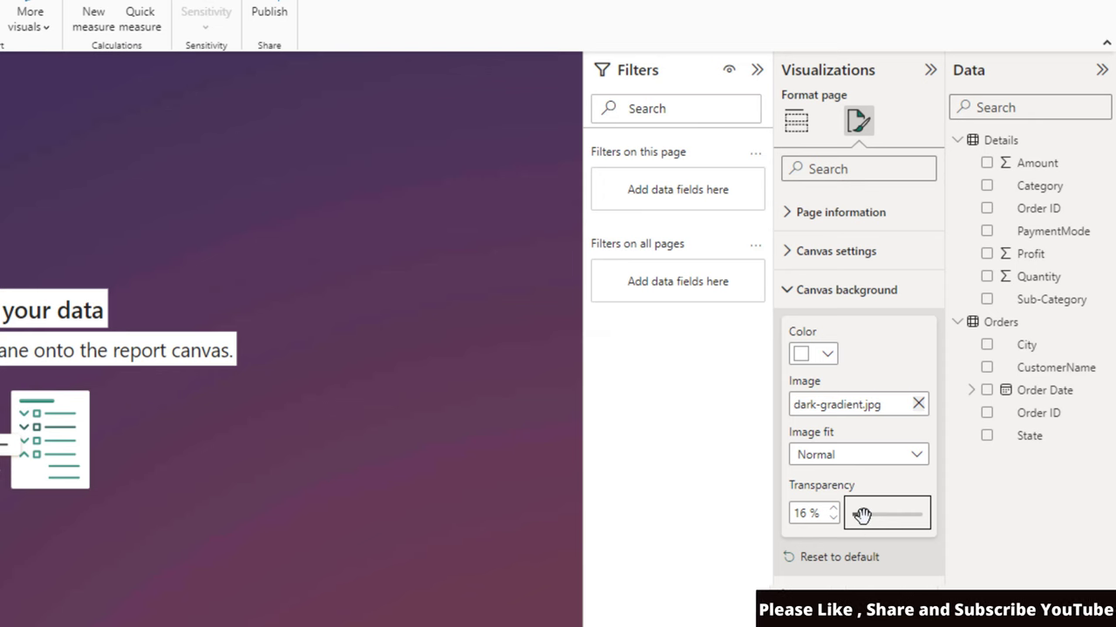
{"action": "left_click_drag", "start_coordinate": [861, 515], "coordinate": [854, 516]}
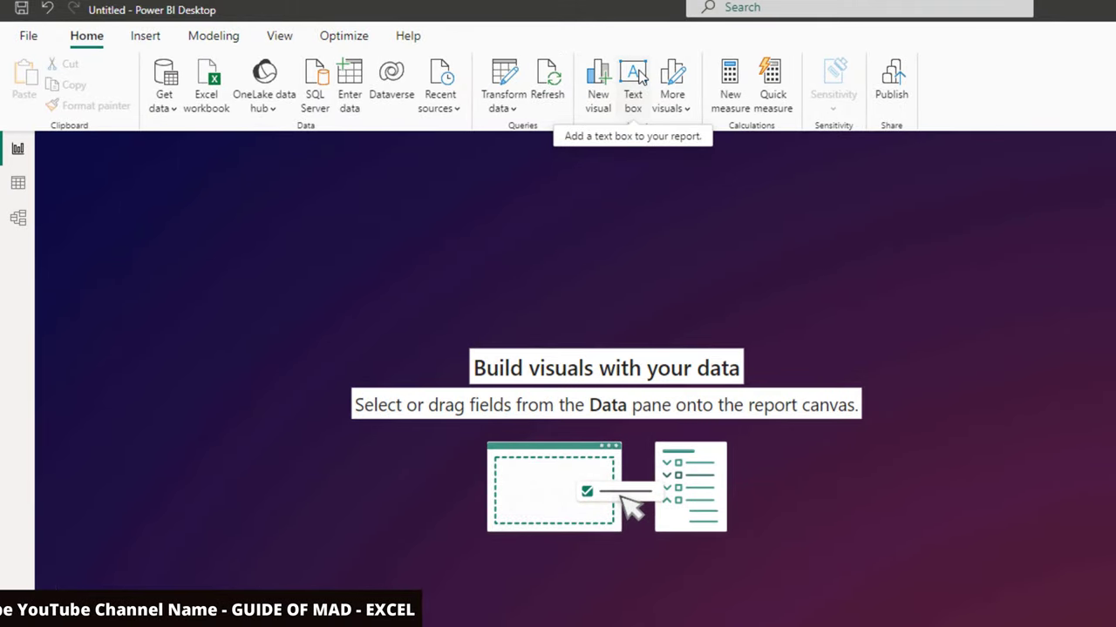
Insert a text box containing the title 'E COMMERCE UDDHAV SALES DASHBOARD'
{"action": "left_click", "coordinate": [636, 74]}
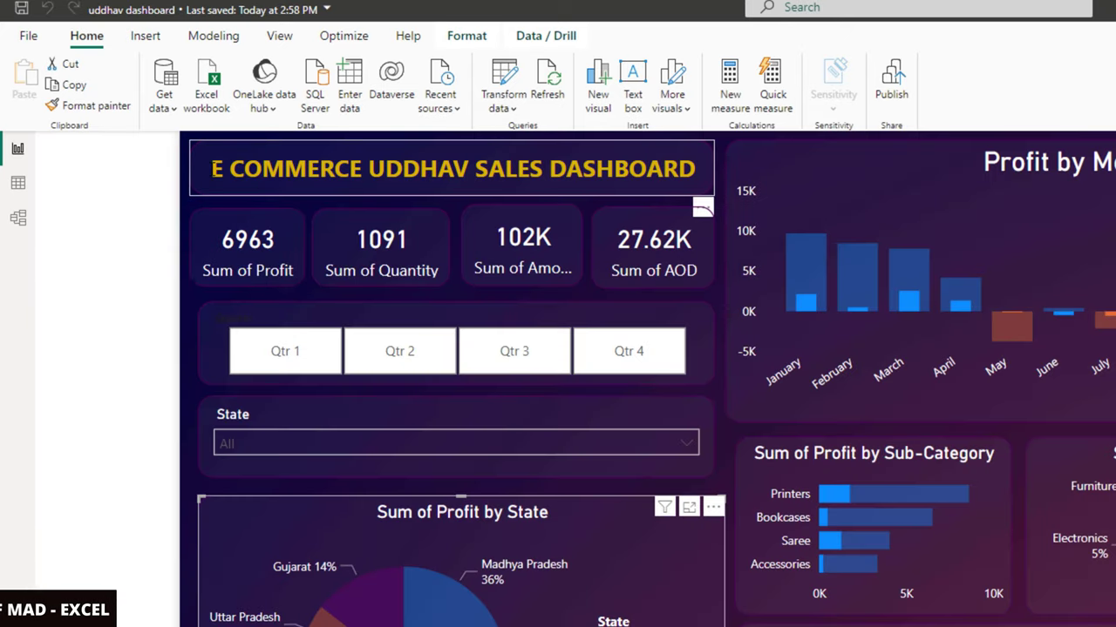
{"action": "left_click", "coordinate": [708, 175]}
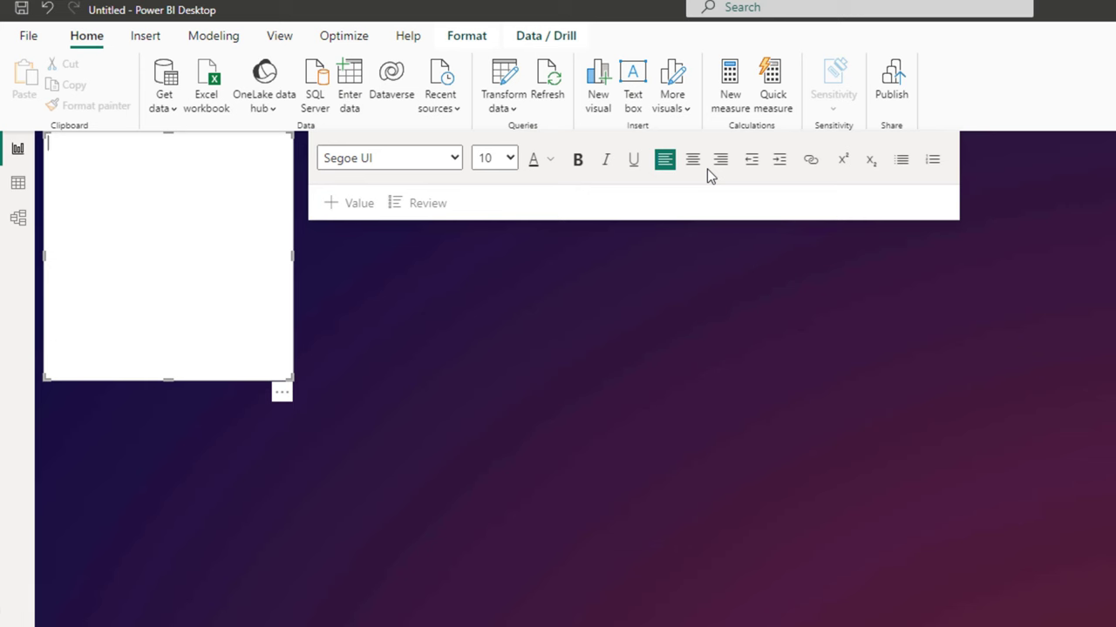
{"action": "type", "text": "E COMMERCE UDDHAV SALES DASHBOARD"}
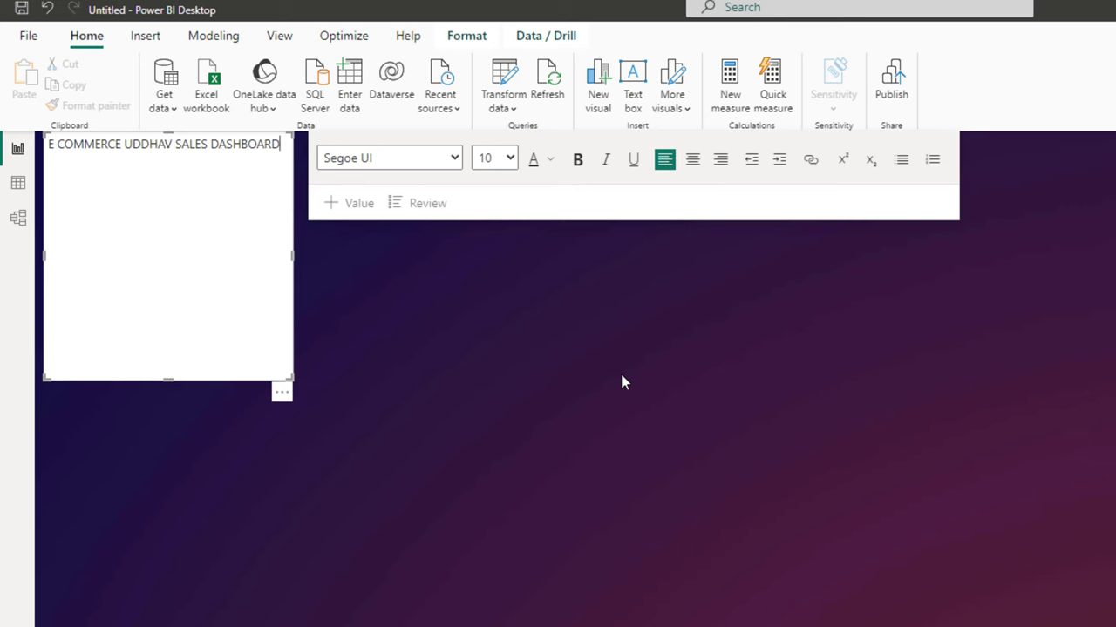
{"action": "left_click", "coordinate": [622, 375]}
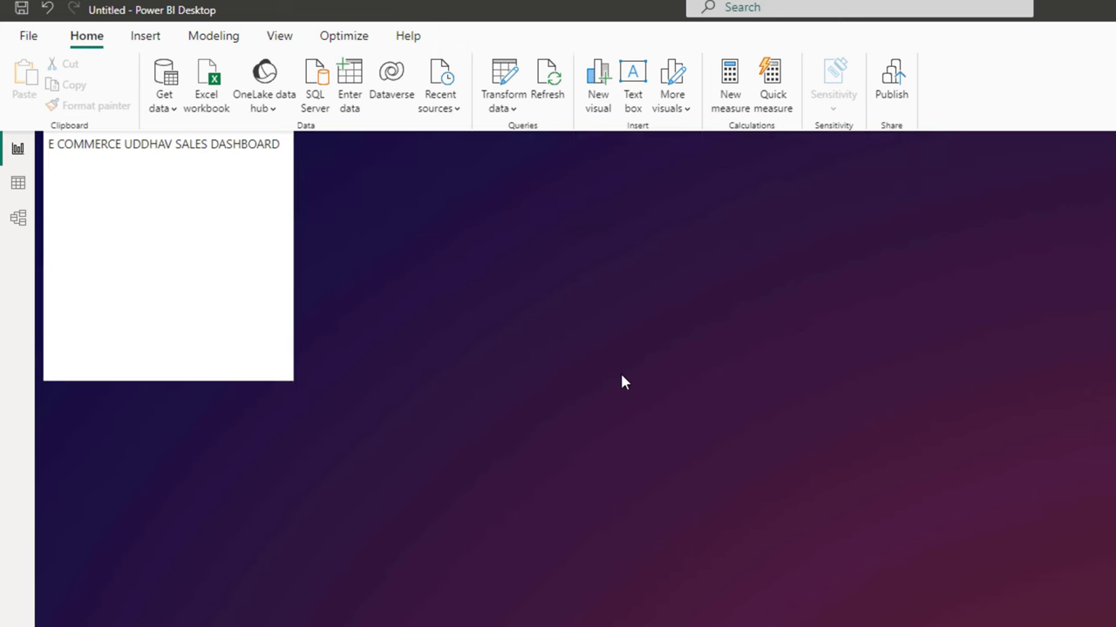
Reshape the title box to a wide one-line strip with 16 pt bold text
{"action": "left_click", "coordinate": [225, 301]}
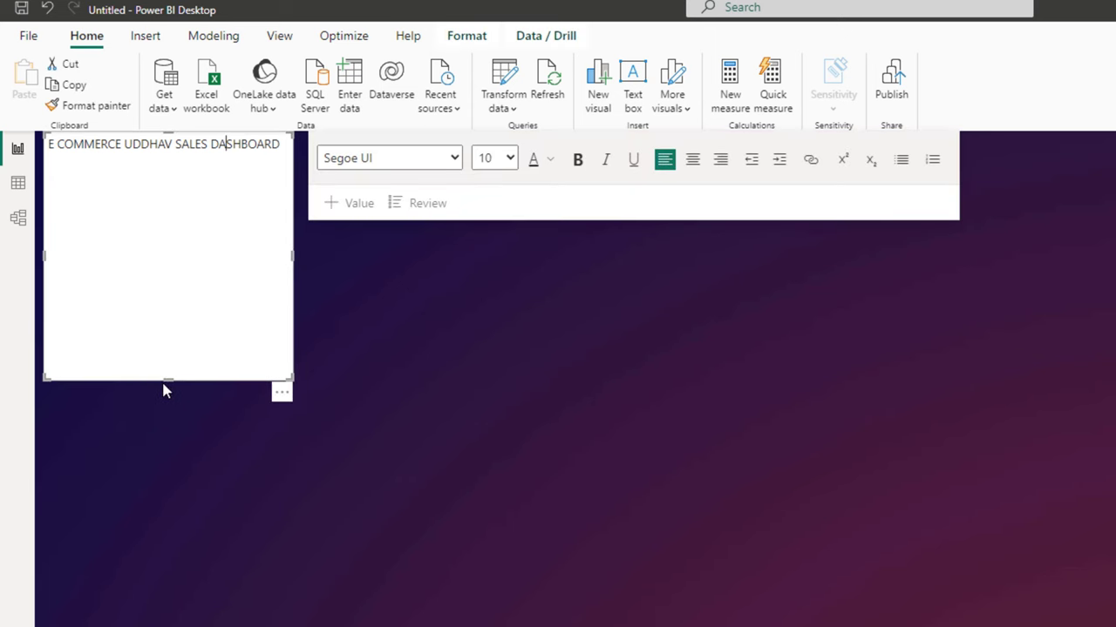
{"action": "mouse_move", "coordinate": [165, 388]}
{"action": "left_mouse_down"}
{"action": "mouse_move", "coordinate": [267, 214]}
{"action": "mouse_move", "coordinate": [261, 192]}
{"action": "left_mouse_up"}
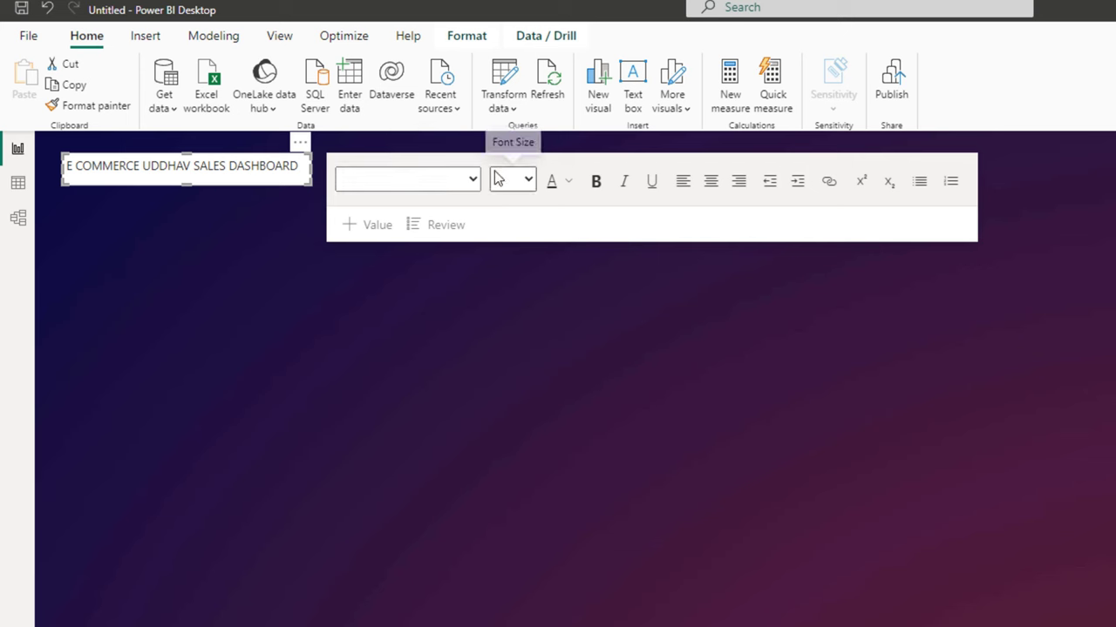
{"action": "key", "text": "ctrl+a"}
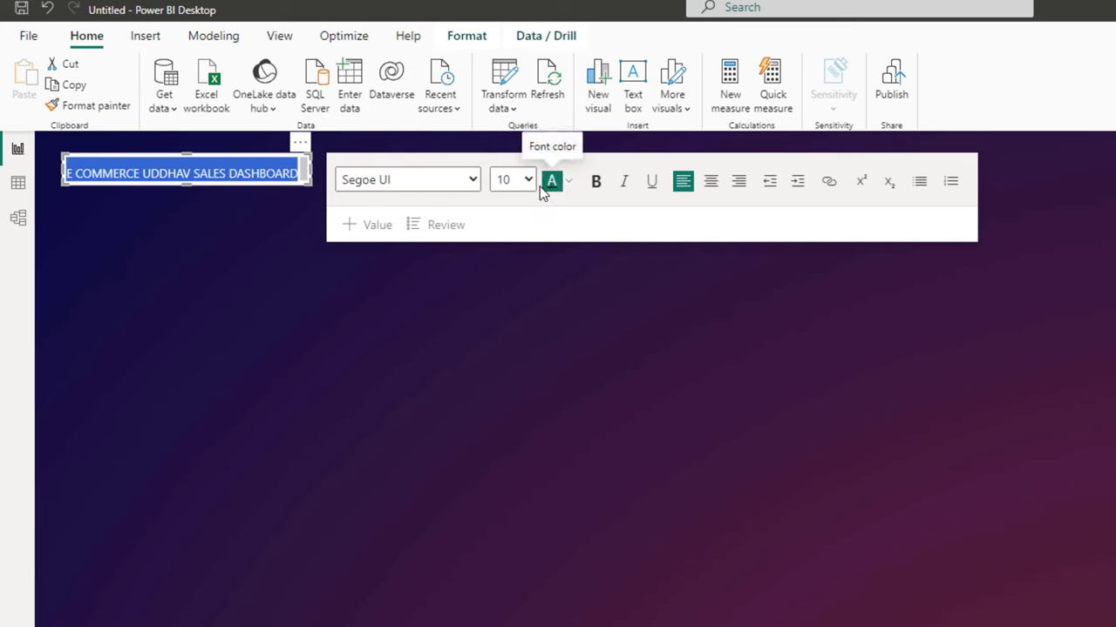
{"action": "left_click", "coordinate": [528, 182]}
{"action": "left_click", "coordinate": [511, 326]}
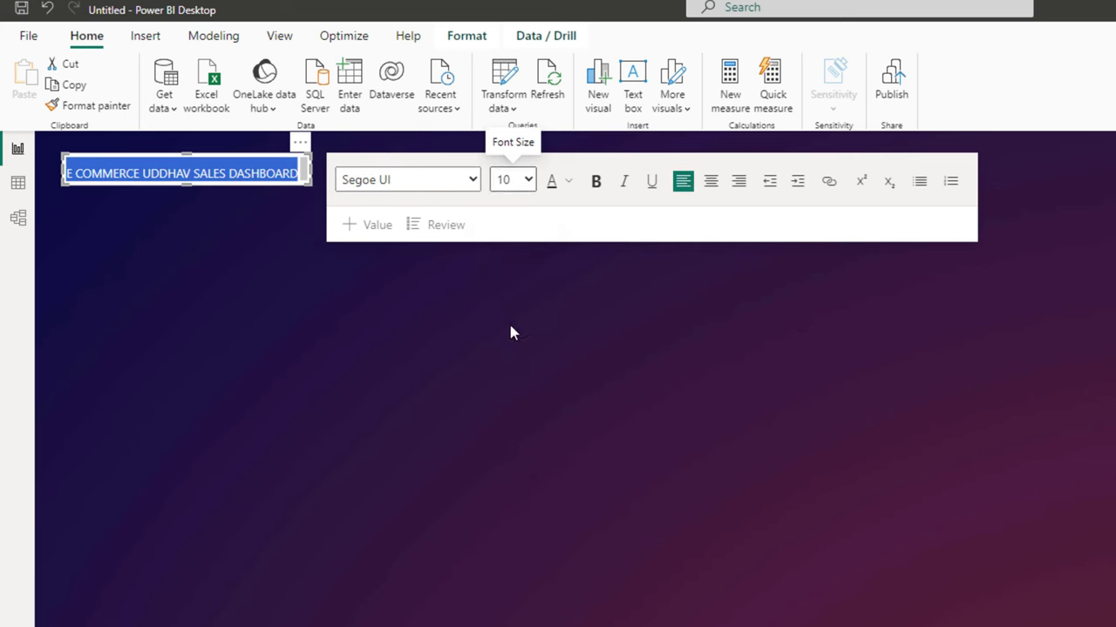
{"action": "left_click", "coordinate": [596, 182]}
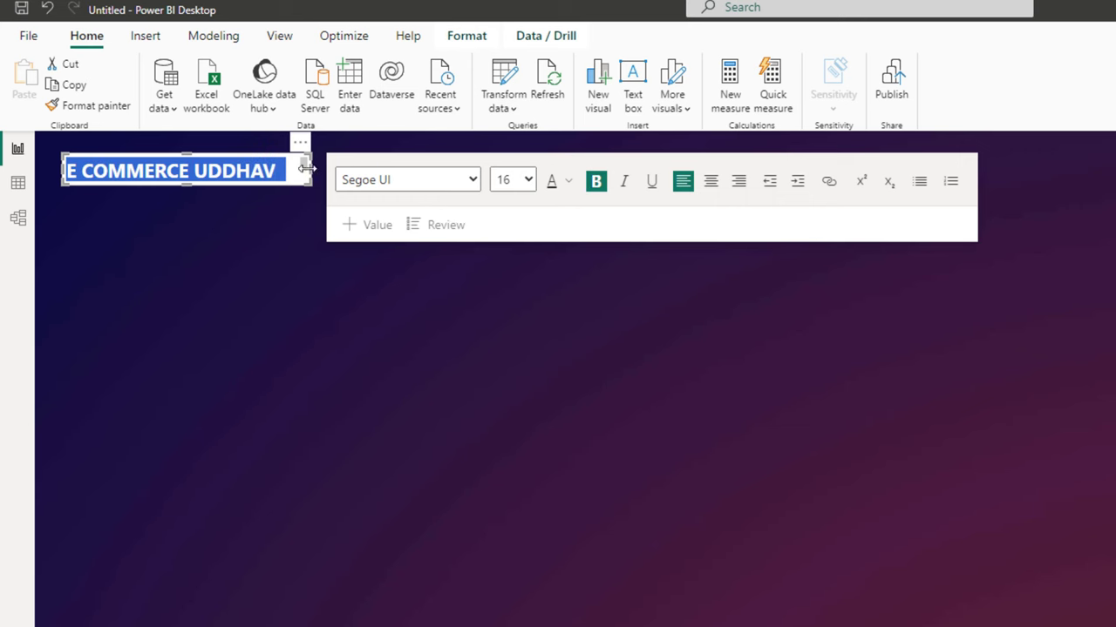
{"action": "left_click_drag", "start_coordinate": [330, 179], "coordinate": [500, 179]}
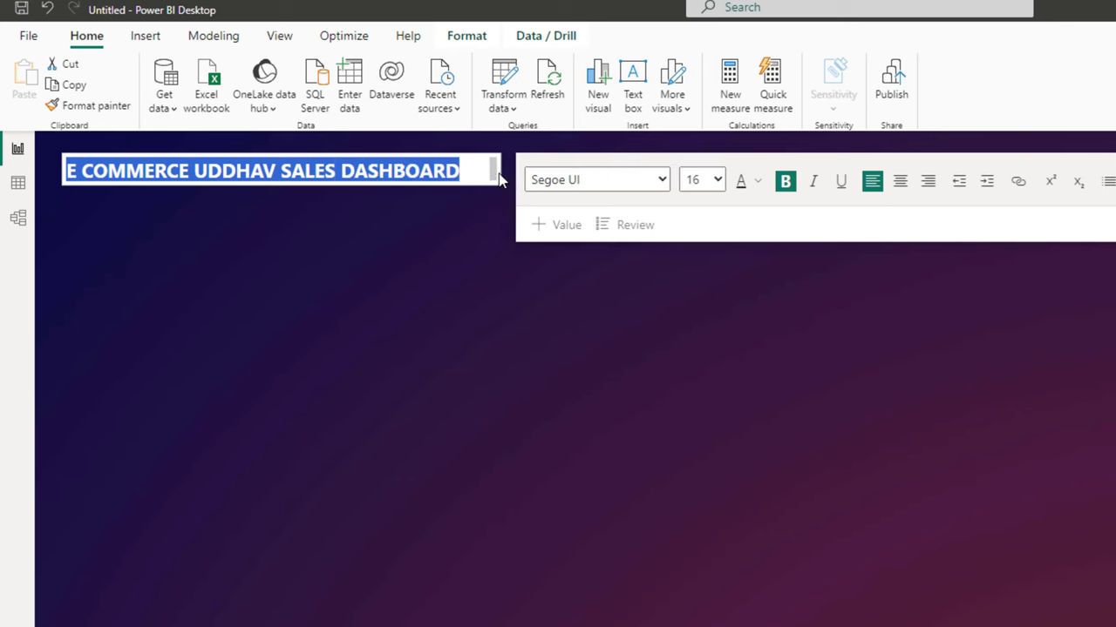
{"action": "left_click", "coordinate": [394, 250]}
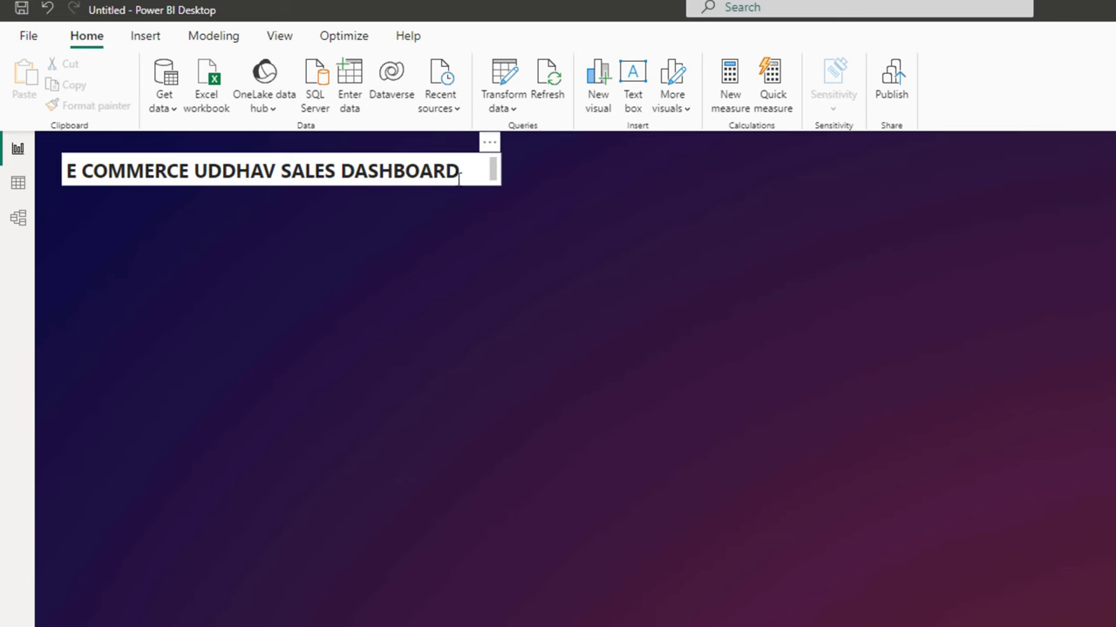
Centre-align the title text and make the title box slightly taller
{"action": "left_click", "coordinate": [493, 185]}
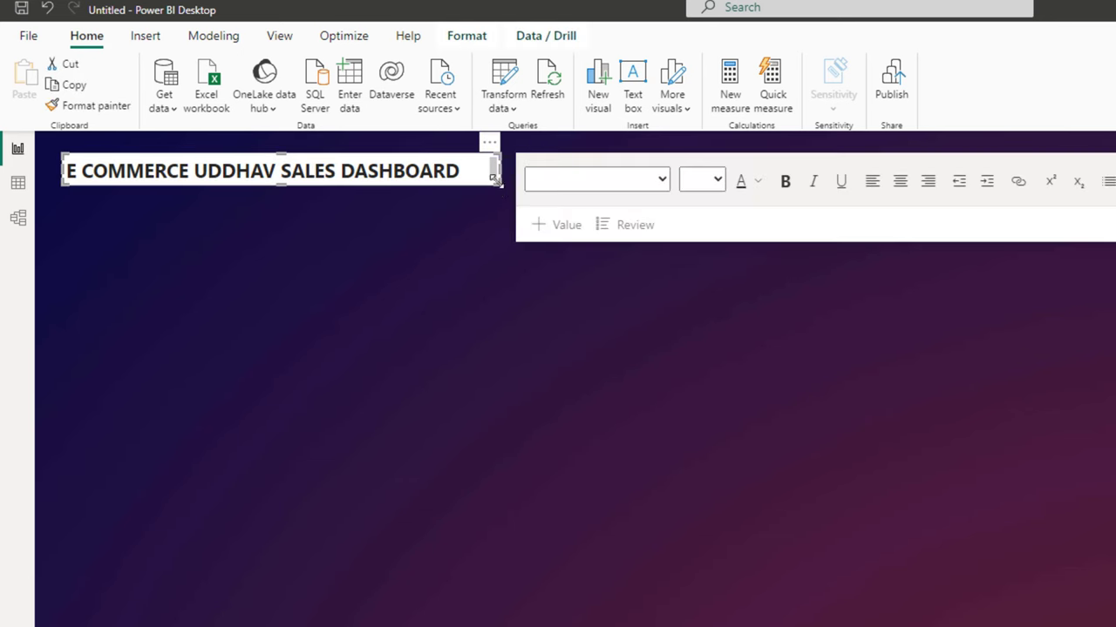
{"action": "left_click", "coordinate": [895, 181]}
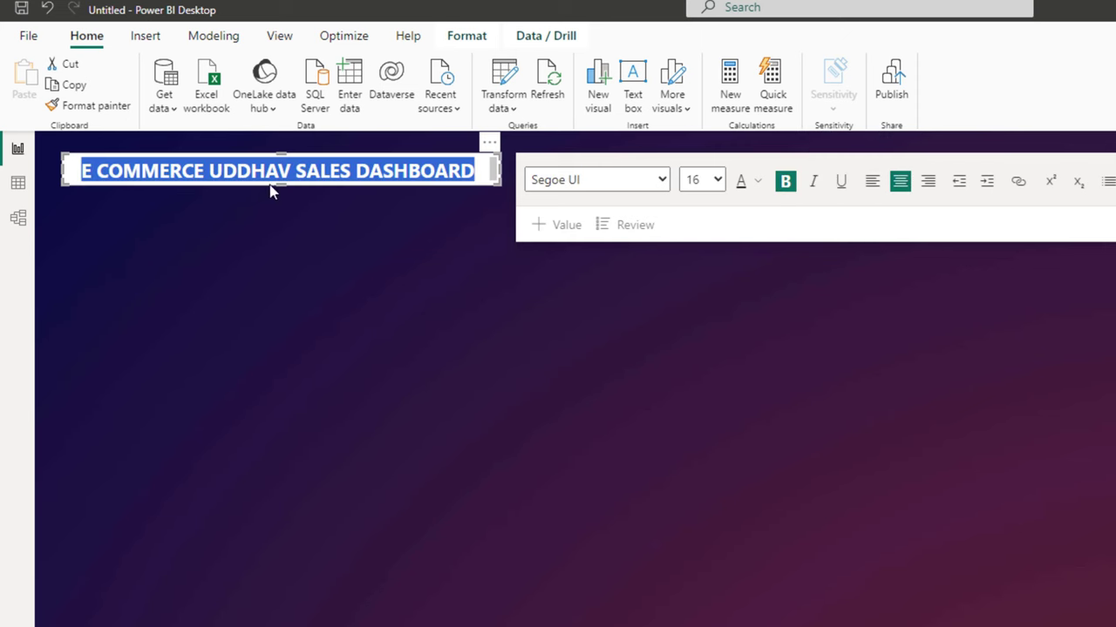
{"action": "left_click_drag", "start_coordinate": [282, 181], "coordinate": [293, 193]}
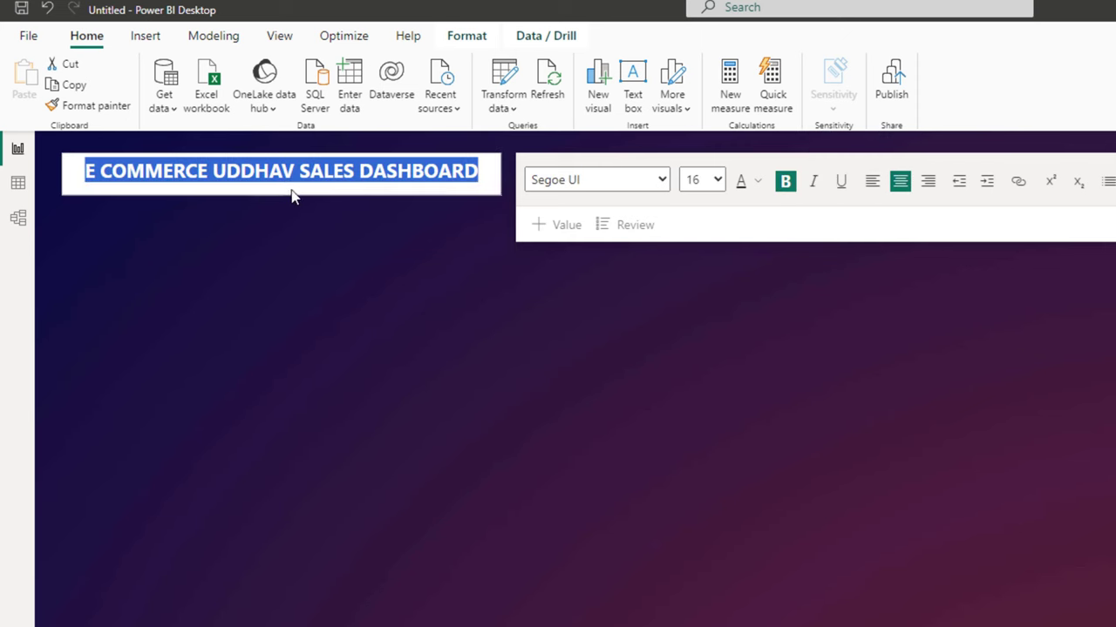
{"action": "left_click", "coordinate": [401, 271]}
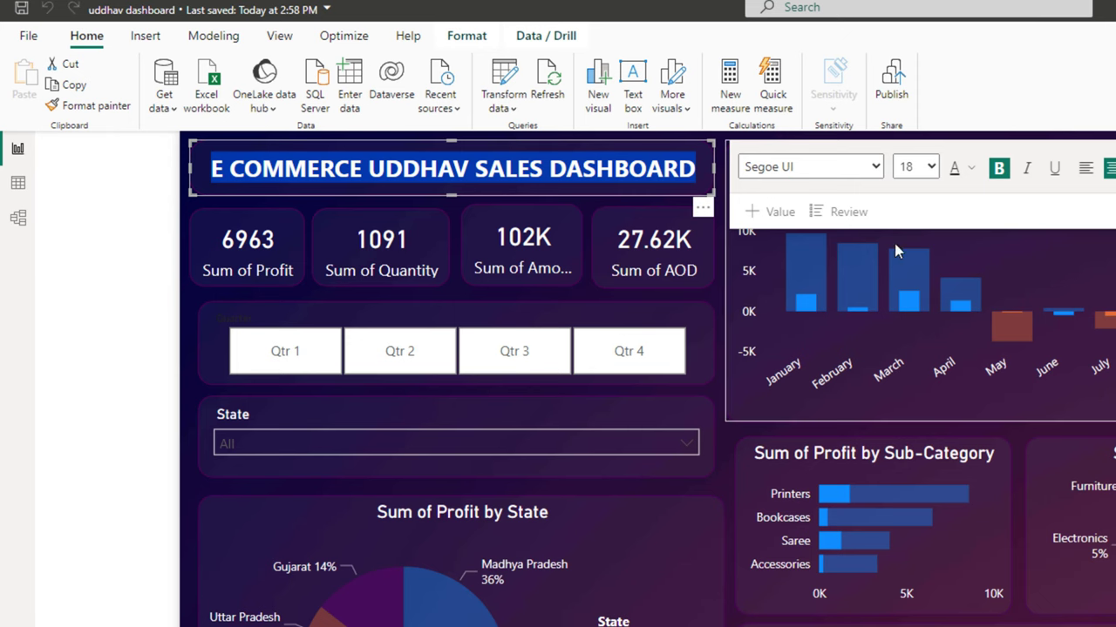
{"action": "left_click", "coordinate": [719, 262]}
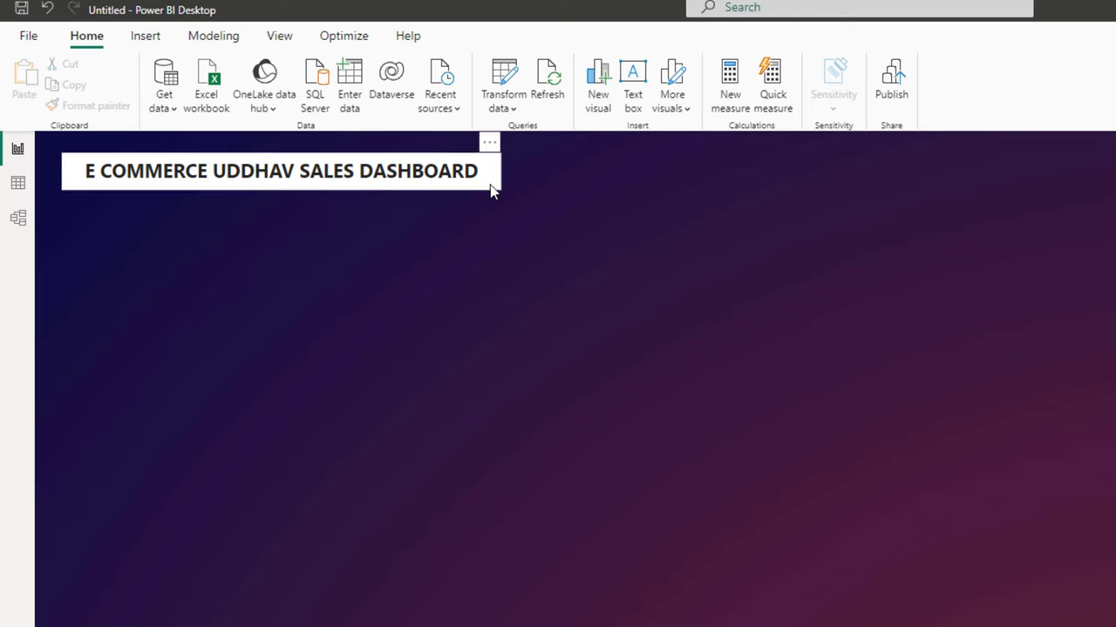
{"action": "left_click", "coordinate": [491, 185]}
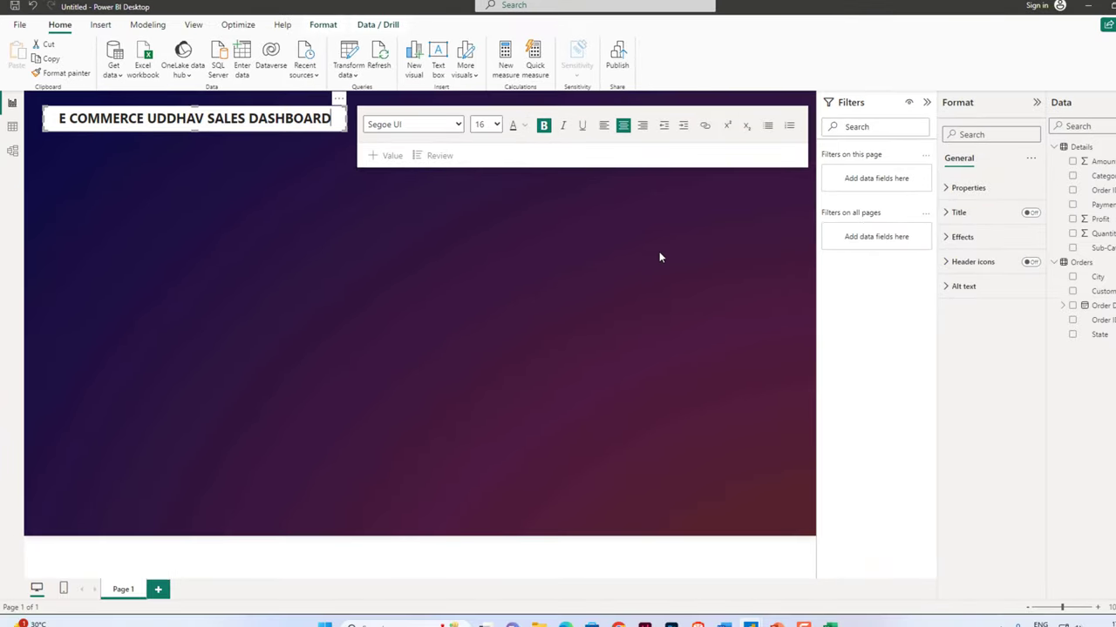
Set the title box's background transparency to 93%
{"action": "left_click", "coordinate": [659, 257]}
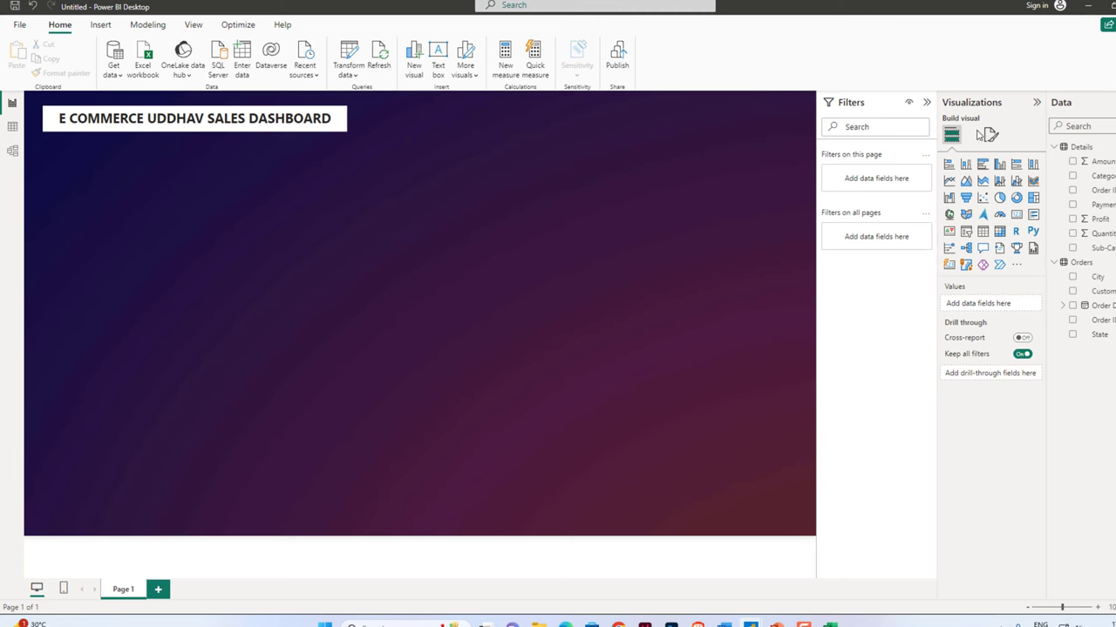
{"action": "left_click", "coordinate": [300, 130]}
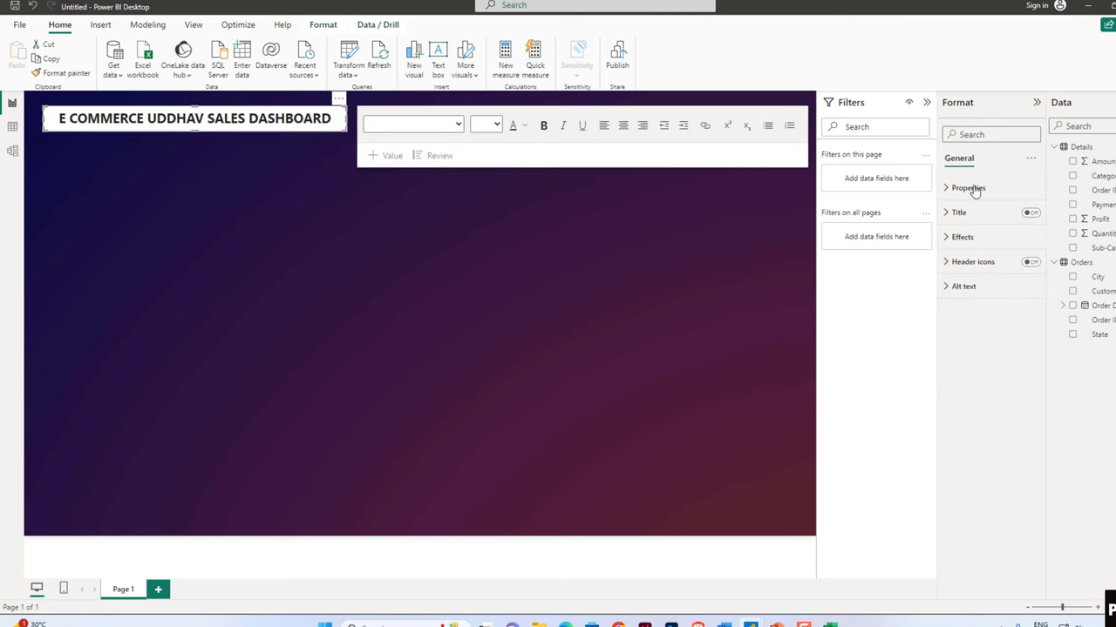
{"action": "left_click", "coordinate": [948, 247]}
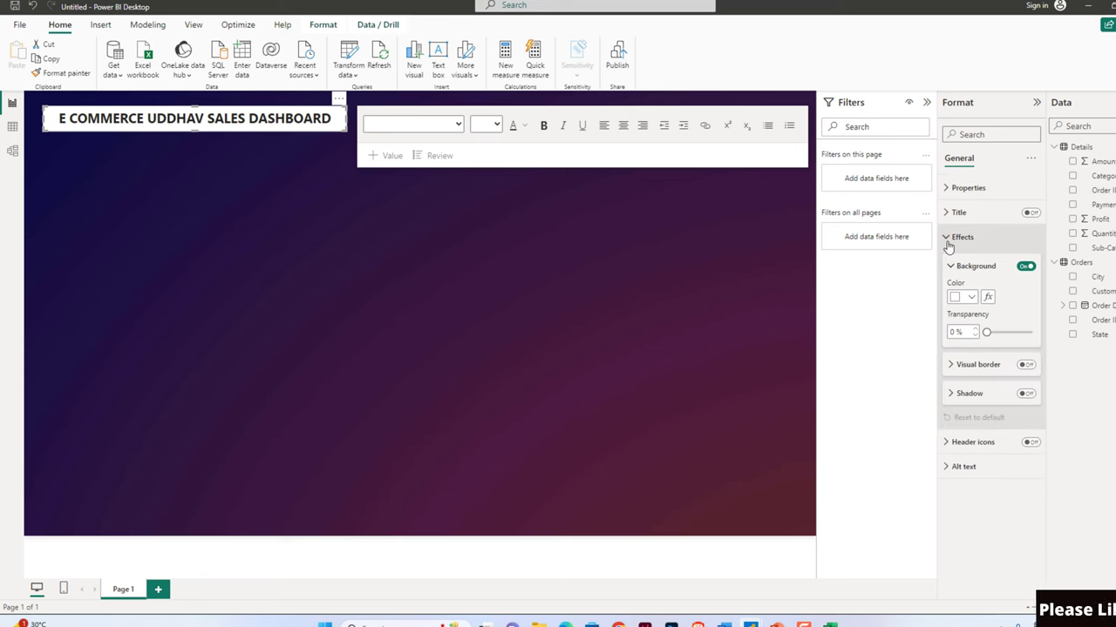
{"action": "left_click", "coordinate": [970, 298]}
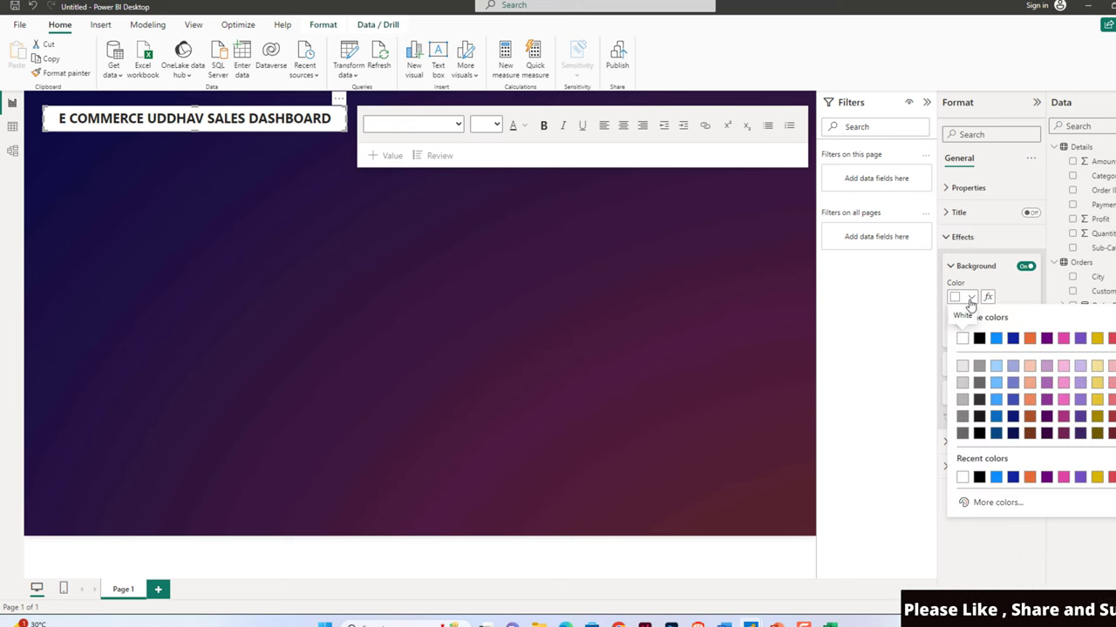
{"action": "left_click", "coordinate": [970, 298]}
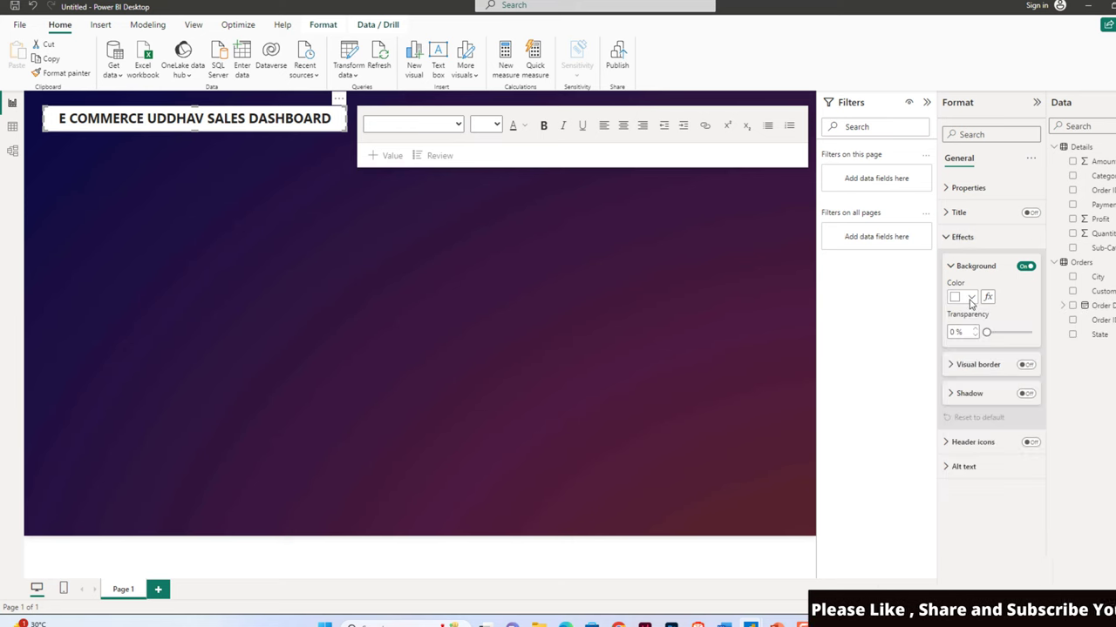
{"action": "left_click_drag", "start_coordinate": [995, 332], "coordinate": [1040, 338]}
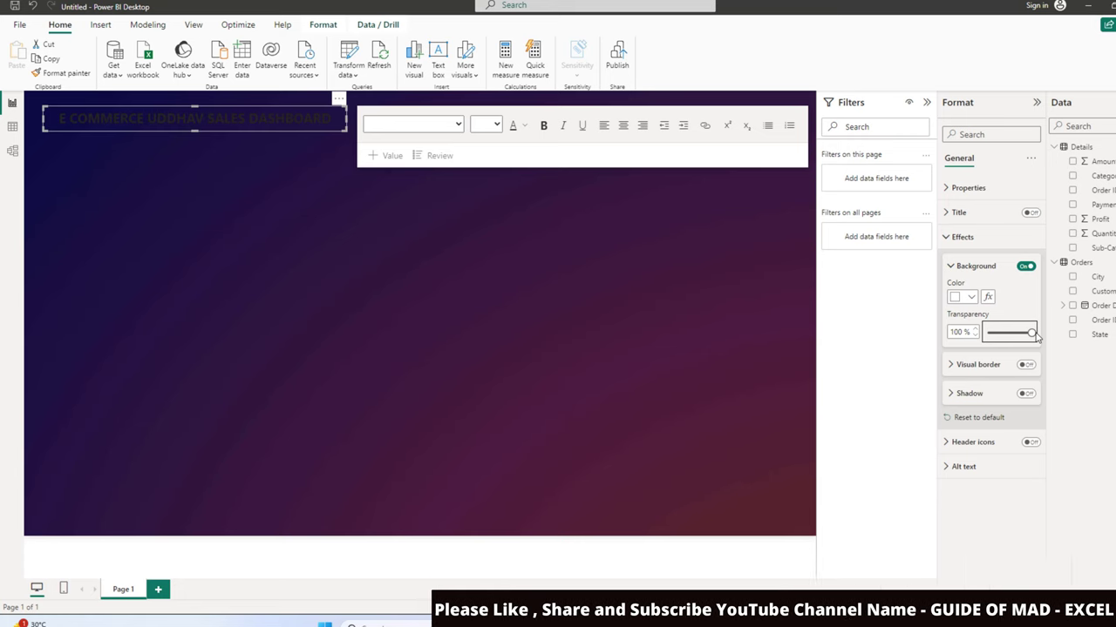
{"action": "left_click_drag", "start_coordinate": [1031, 339], "coordinate": [1024, 334]}
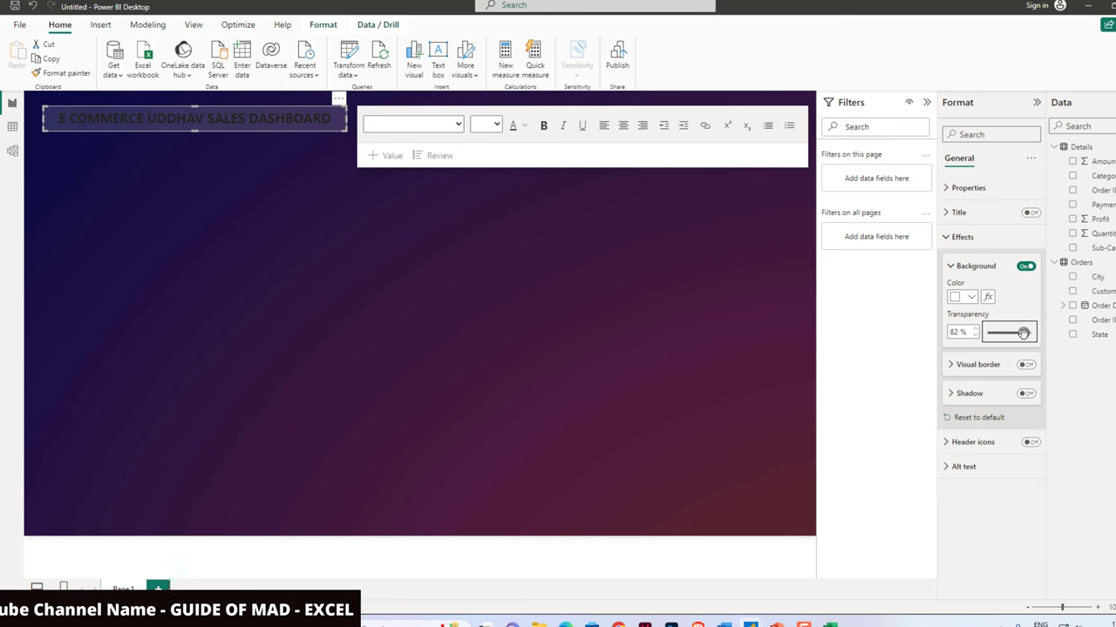
{"action": "left_click_drag", "start_coordinate": [1024, 333], "coordinate": [1029, 332]}
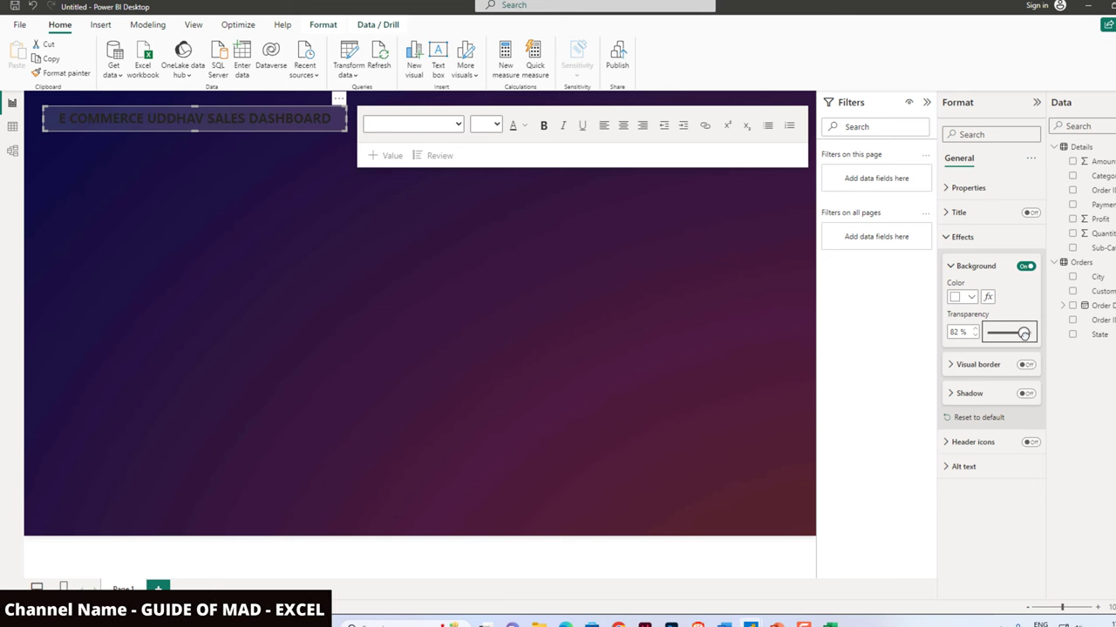
{"action": "left_click", "coordinate": [948, 237]}
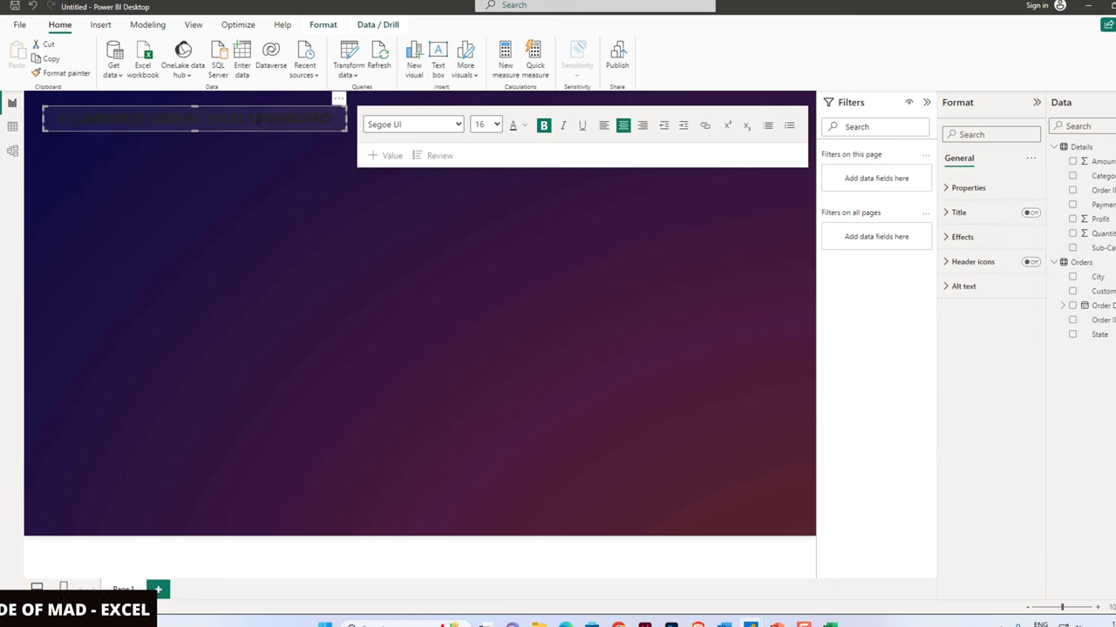
Change the title text's font colour to gold
{"action": "left_click_drag", "start_coordinate": [333, 118], "coordinate": [57, 119]}
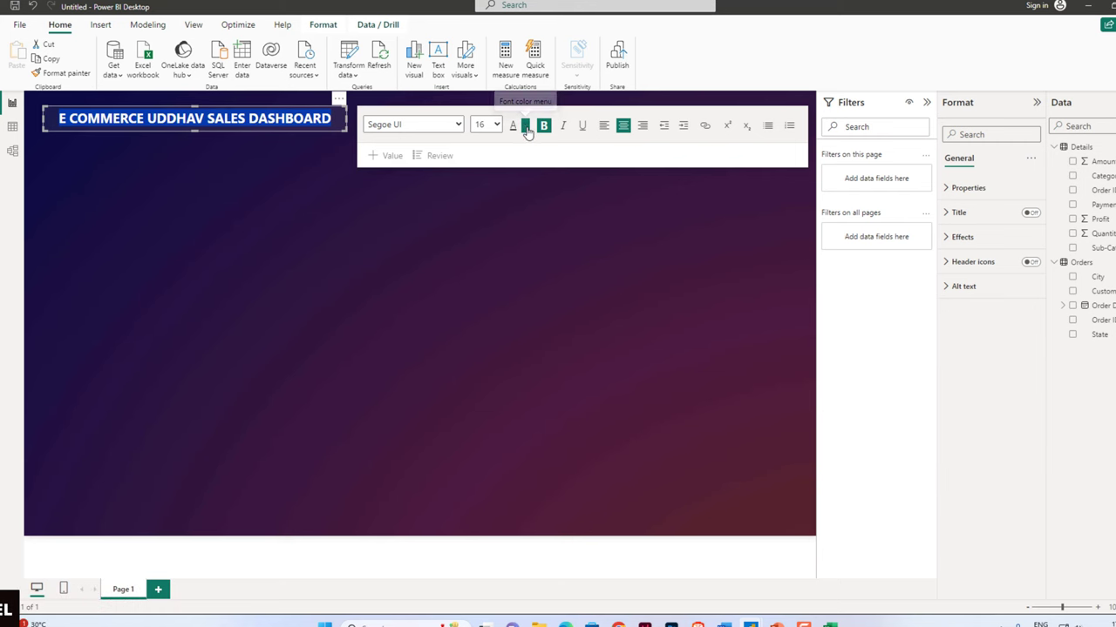
{"action": "left_click", "coordinate": [526, 127]}
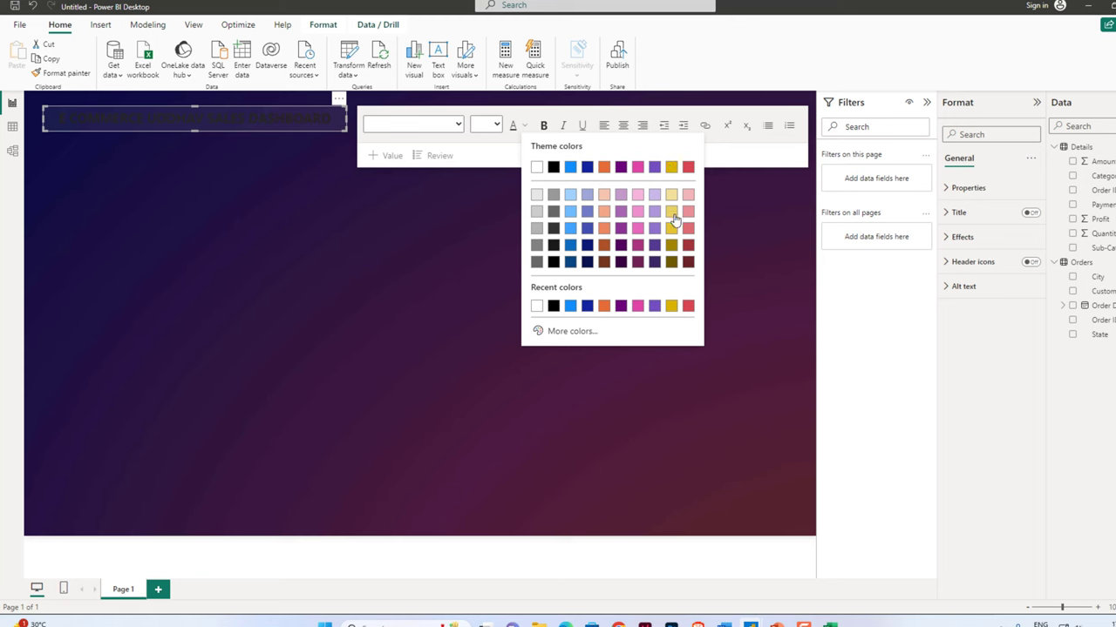
{"action": "left_click", "coordinate": [668, 248]}
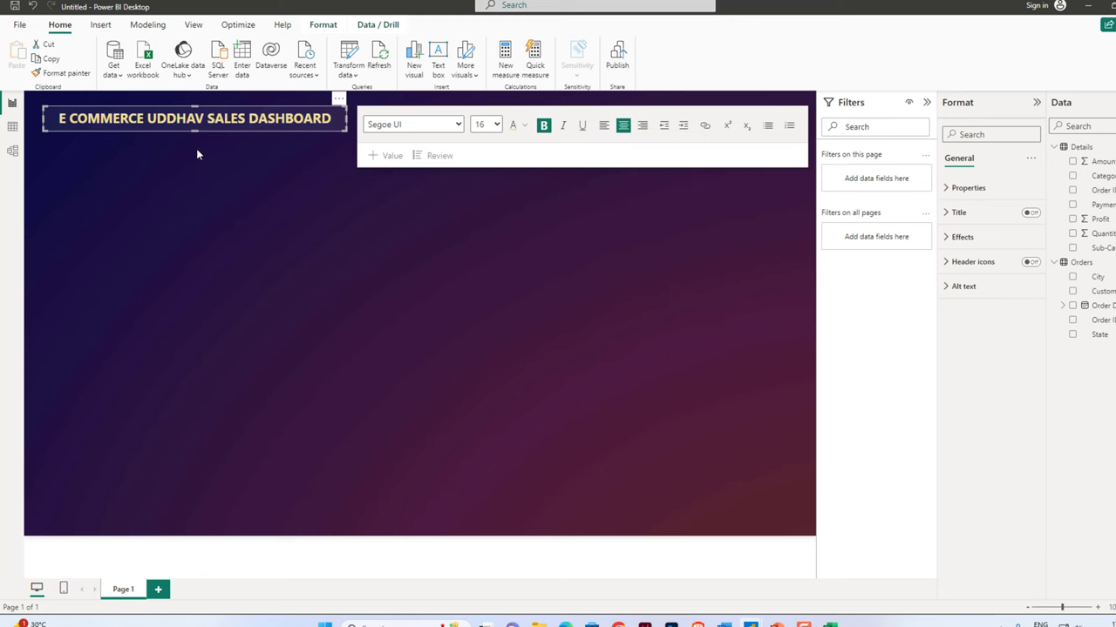
{"action": "left_click", "coordinate": [208, 168]}
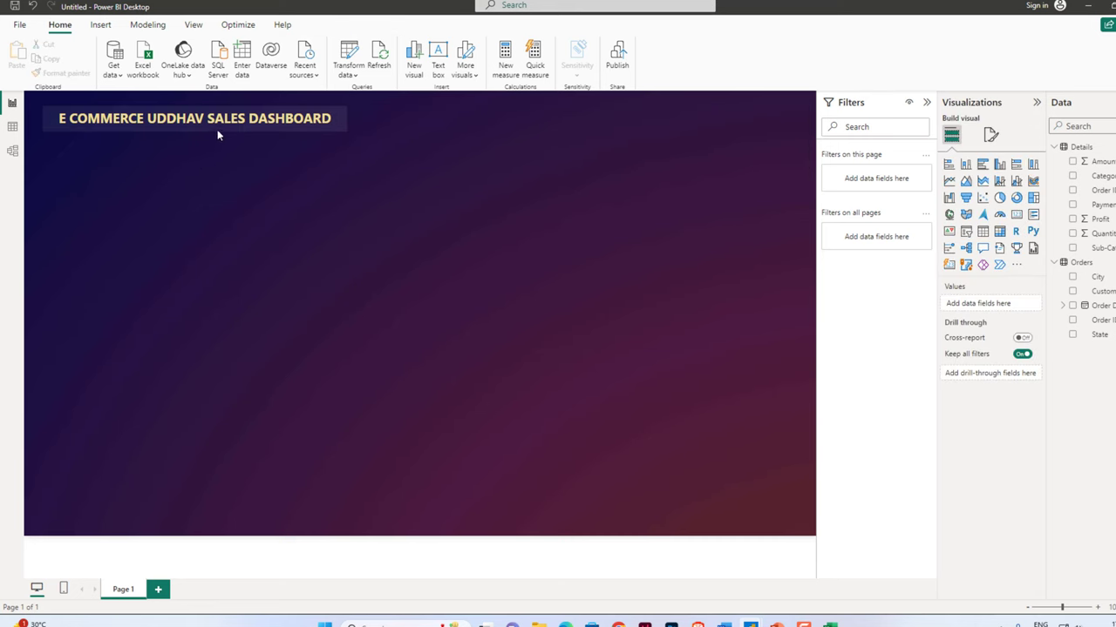
{"action": "left_click", "coordinate": [217, 129]}
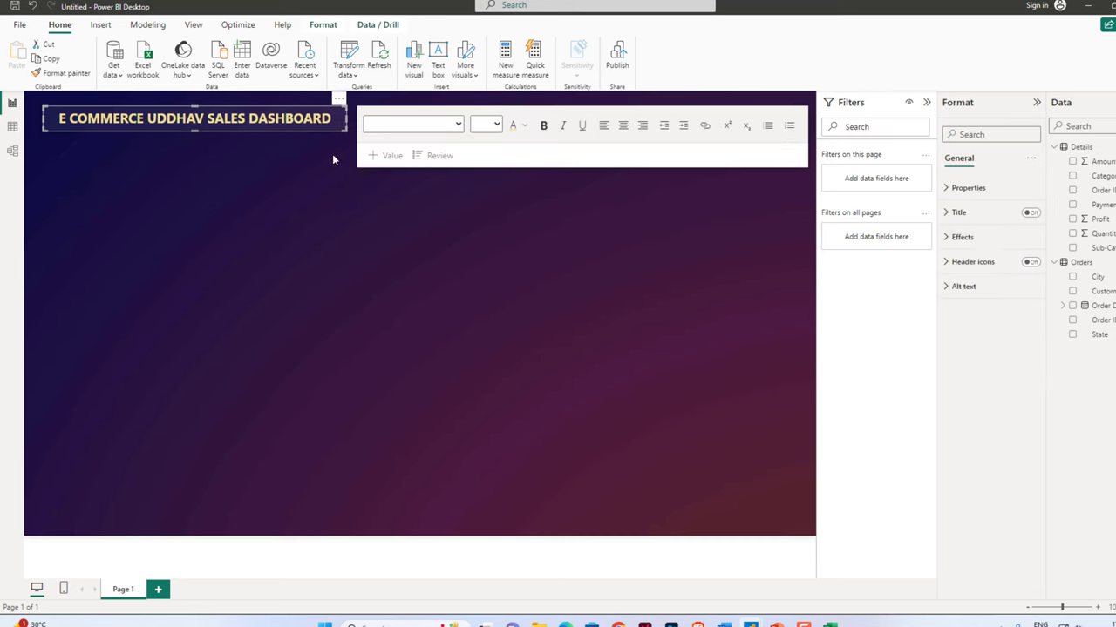
{"action": "left_click", "coordinate": [281, 236]}
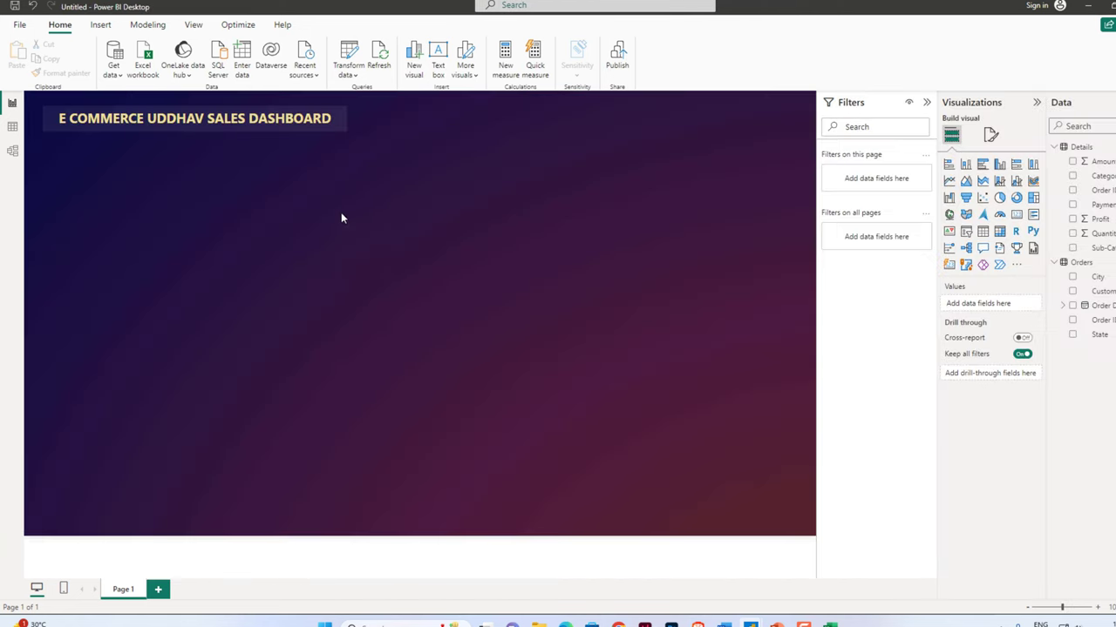
Turn on a visual border around the title box in its Effects settings
{"action": "left_click", "coordinate": [247, 133]}
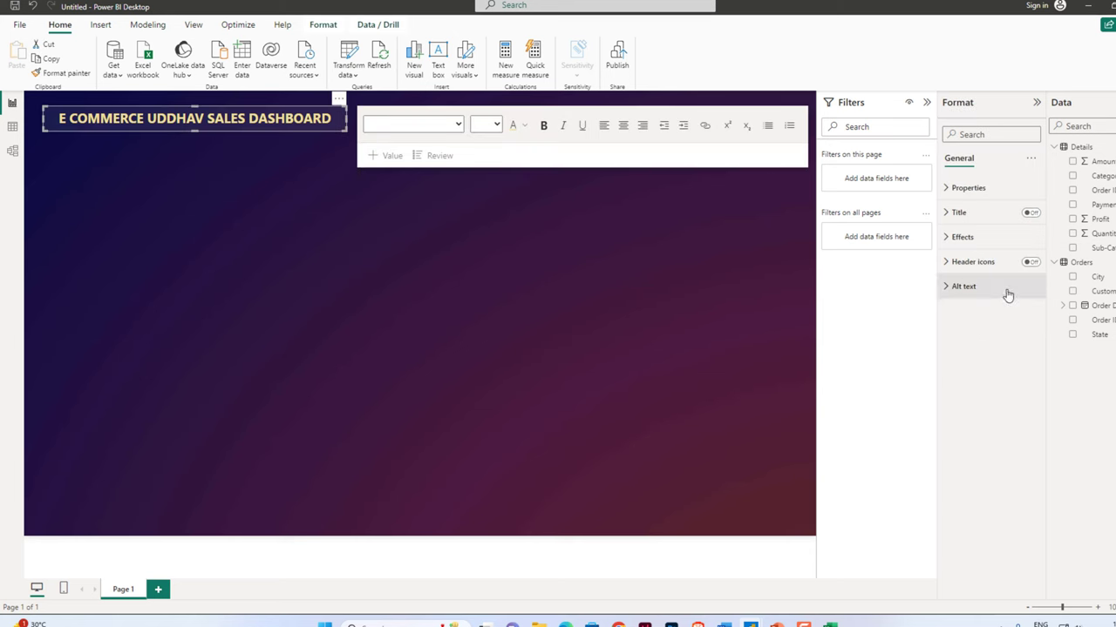
{"action": "left_click", "coordinate": [946, 240]}
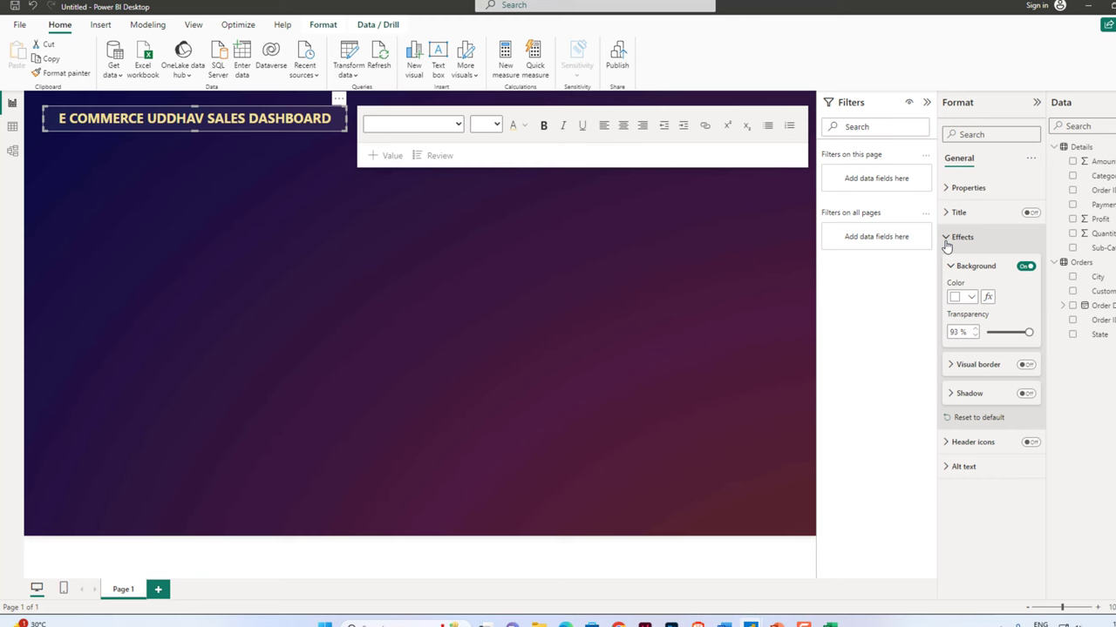
{"action": "left_click", "coordinate": [951, 365]}
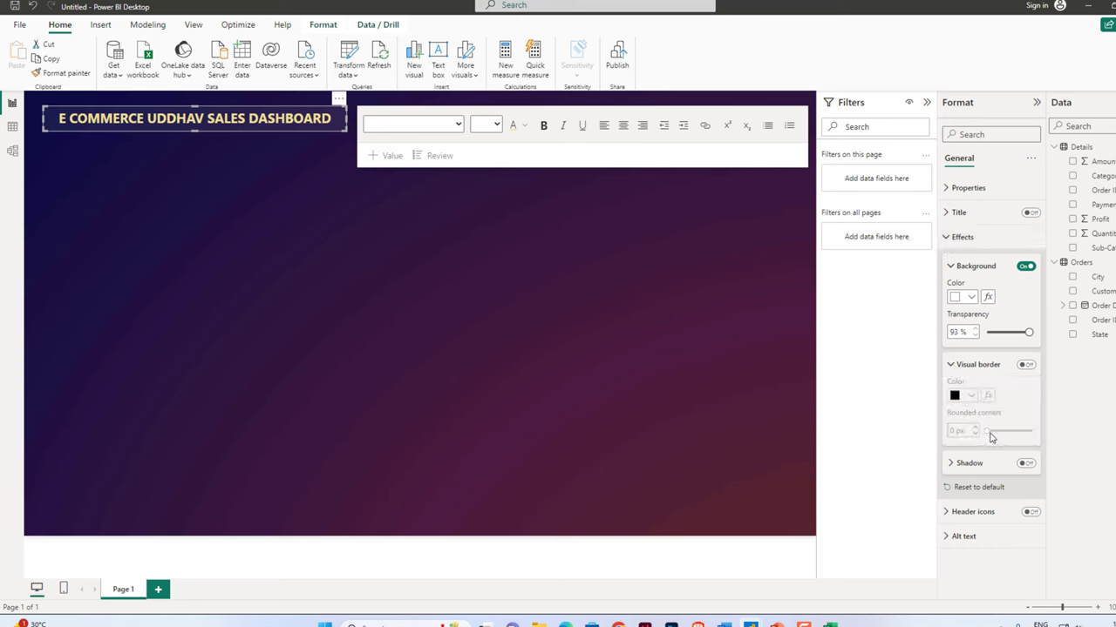
{"action": "left_click", "coordinate": [1024, 366]}
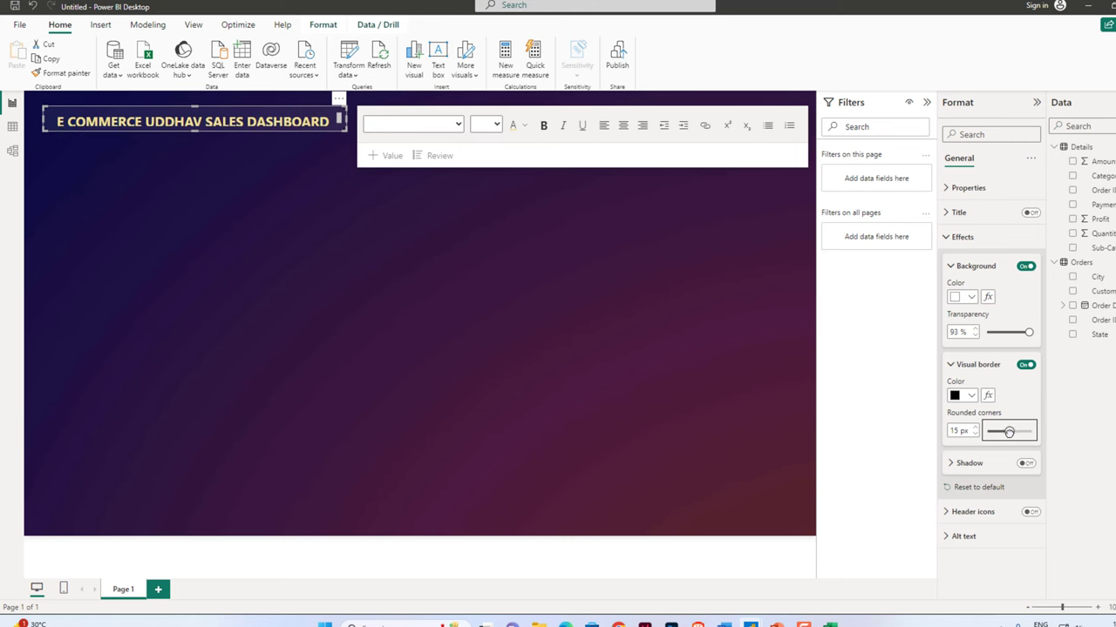
{"action": "left_click", "coordinate": [592, 386]}
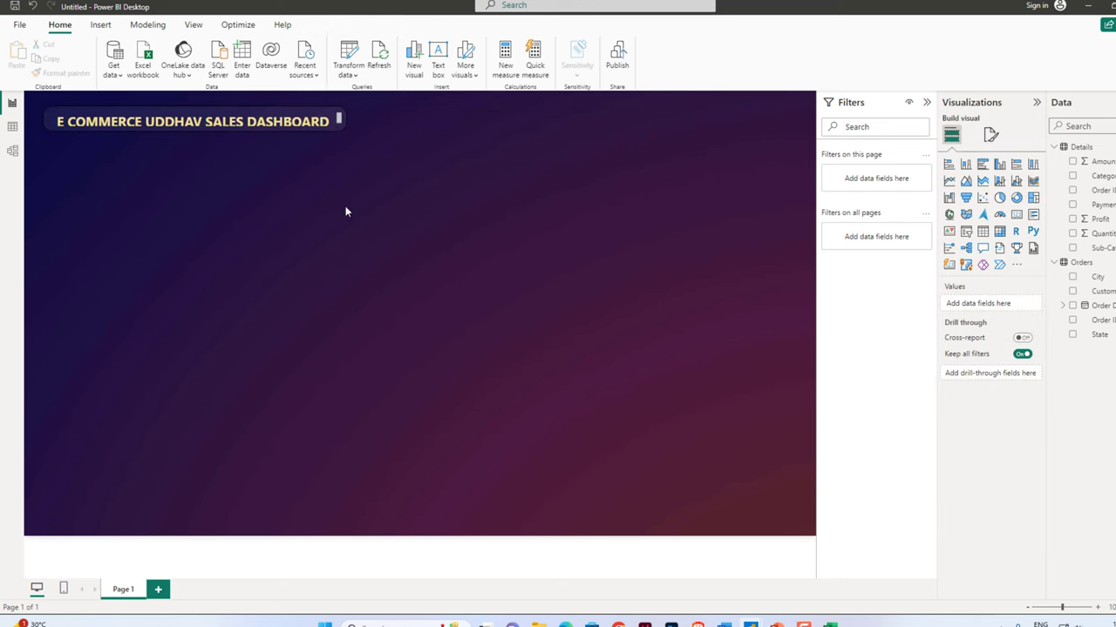
Drag the title box's bottom edge down to make it slightly taller
{"action": "left_click", "coordinate": [282, 124]}
{"action": "left_click", "coordinate": [282, 124]}
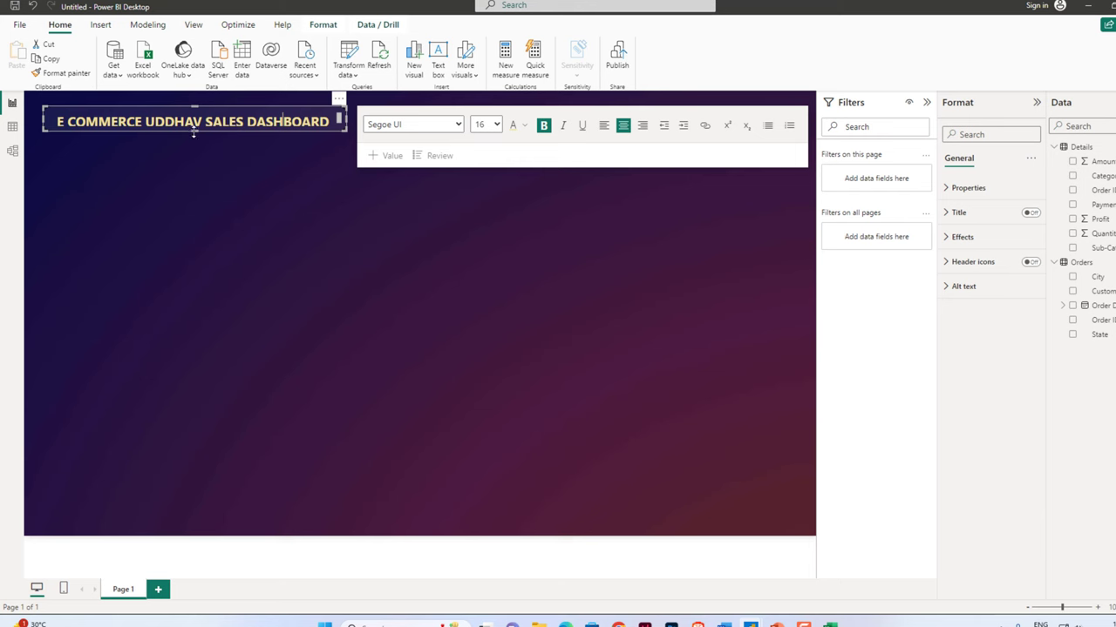
{"action": "left_click_drag", "start_coordinate": [194, 130], "coordinate": [195, 137]}
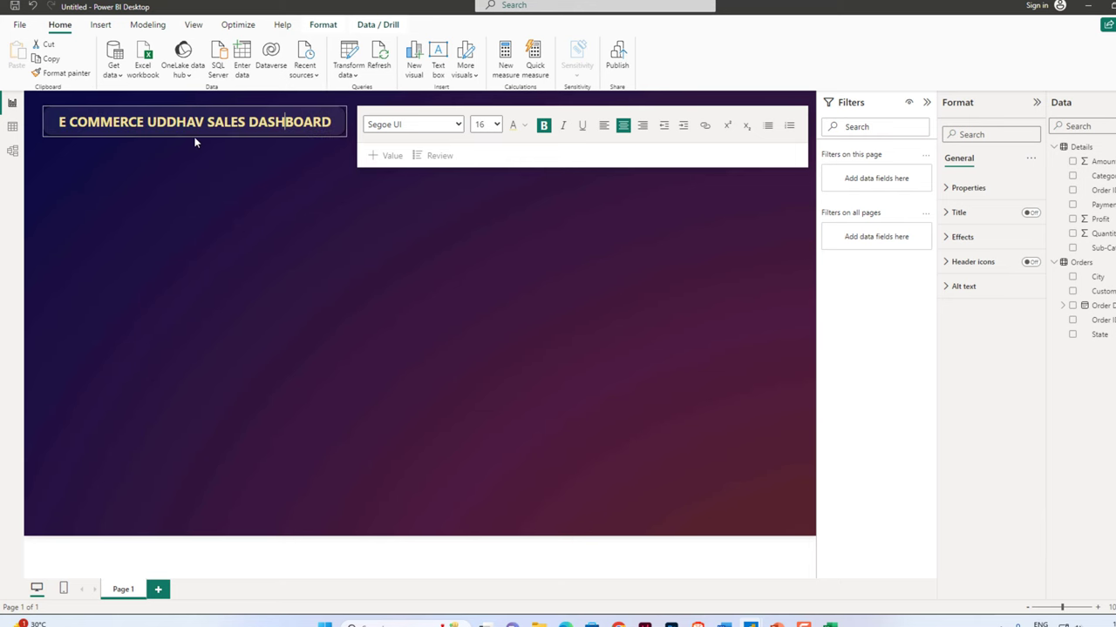
{"action": "left_click", "coordinate": [233, 184]}
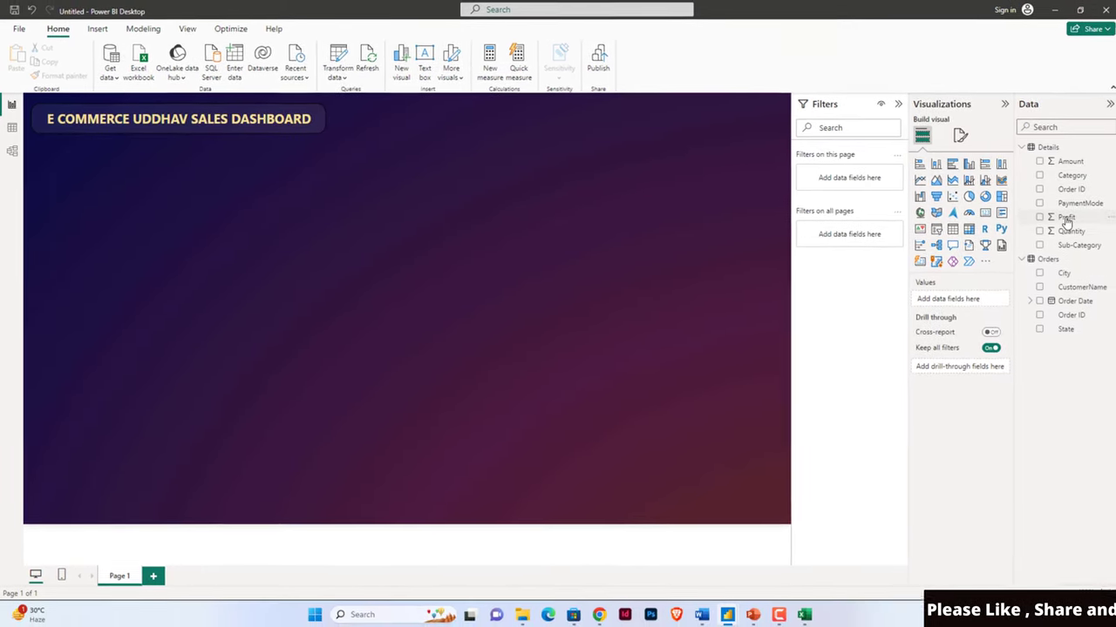
Create a column chart of Sum of Profit broken down by Order Date Month
{"action": "left_click", "coordinate": [1037, 218]}
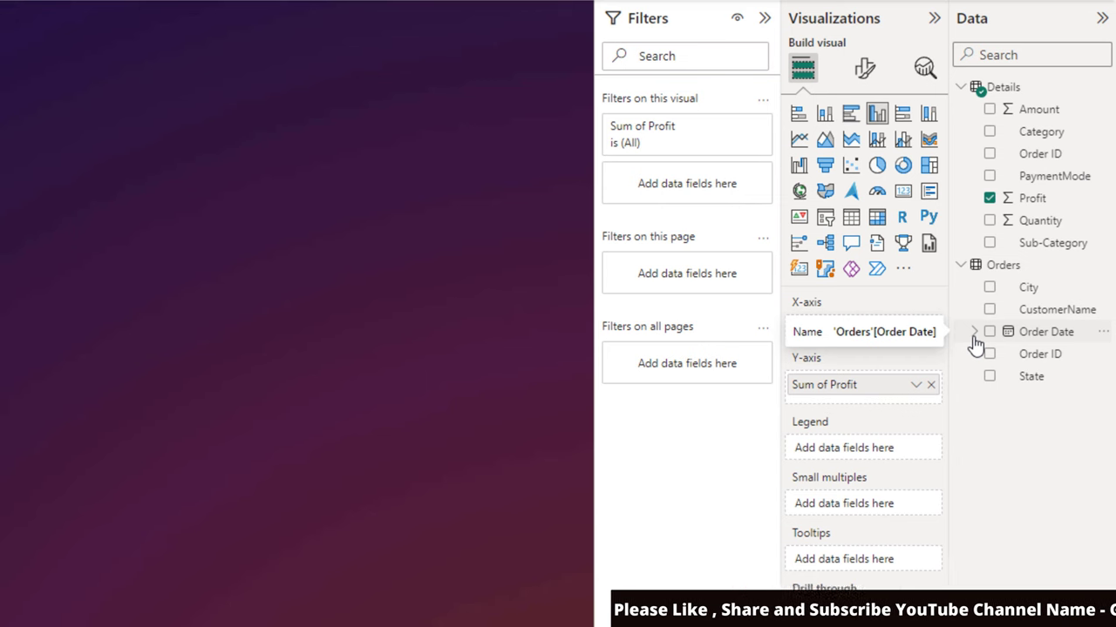
{"action": "left_click", "coordinate": [975, 335]}
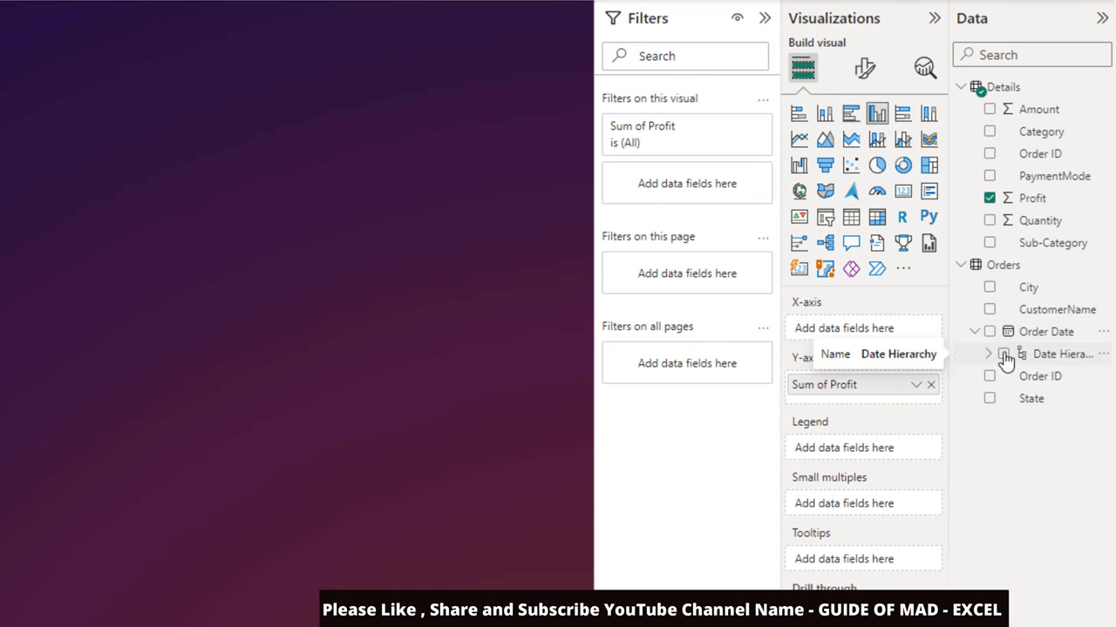
{"action": "left_click", "coordinate": [989, 354]}
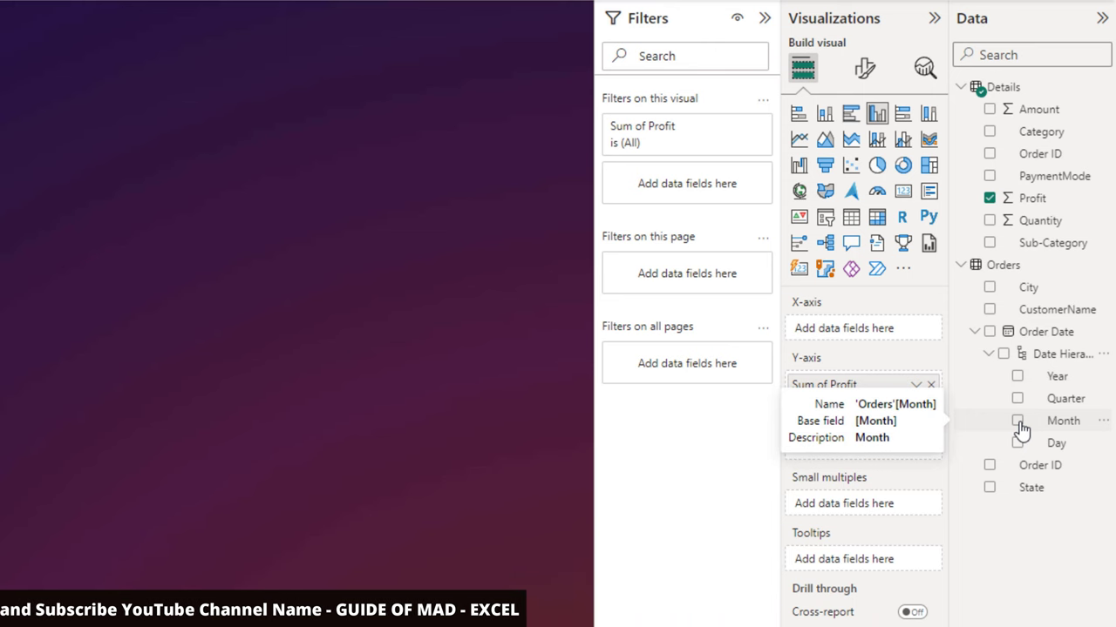
{"action": "left_click", "coordinate": [1018, 423]}
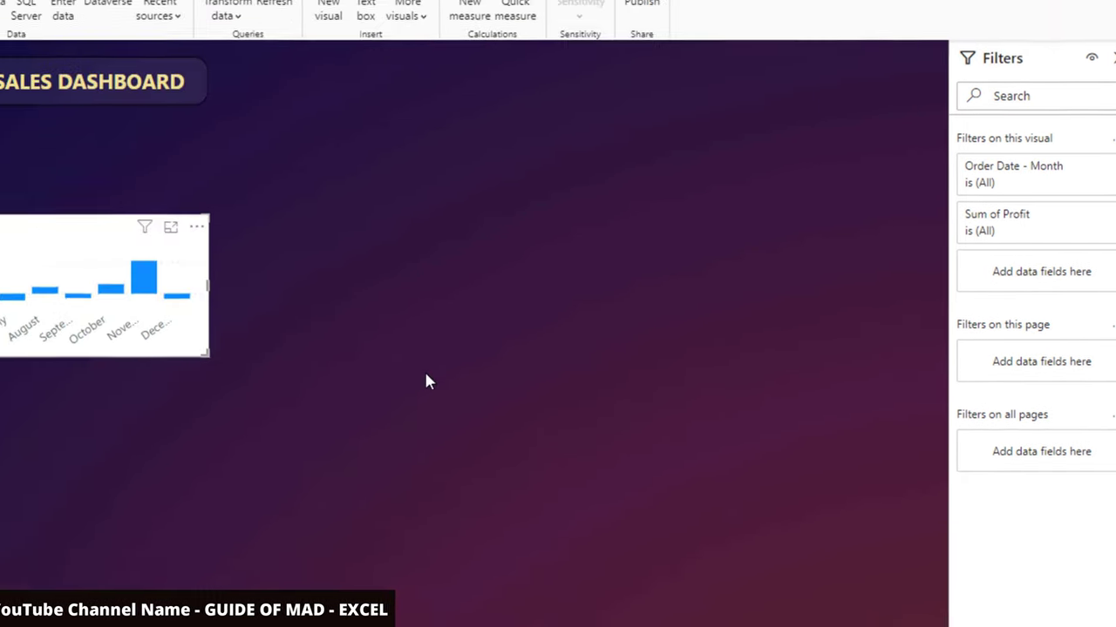
Move the profit chart to the top beside the title and enlarge it
{"action": "mouse_move", "coordinate": [242, 267]}
{"action": "left_mouse_down"}
{"action": "mouse_move", "coordinate": [830, 129]}
{"action": "mouse_move", "coordinate": [775, 112]}
{"action": "left_mouse_up"}
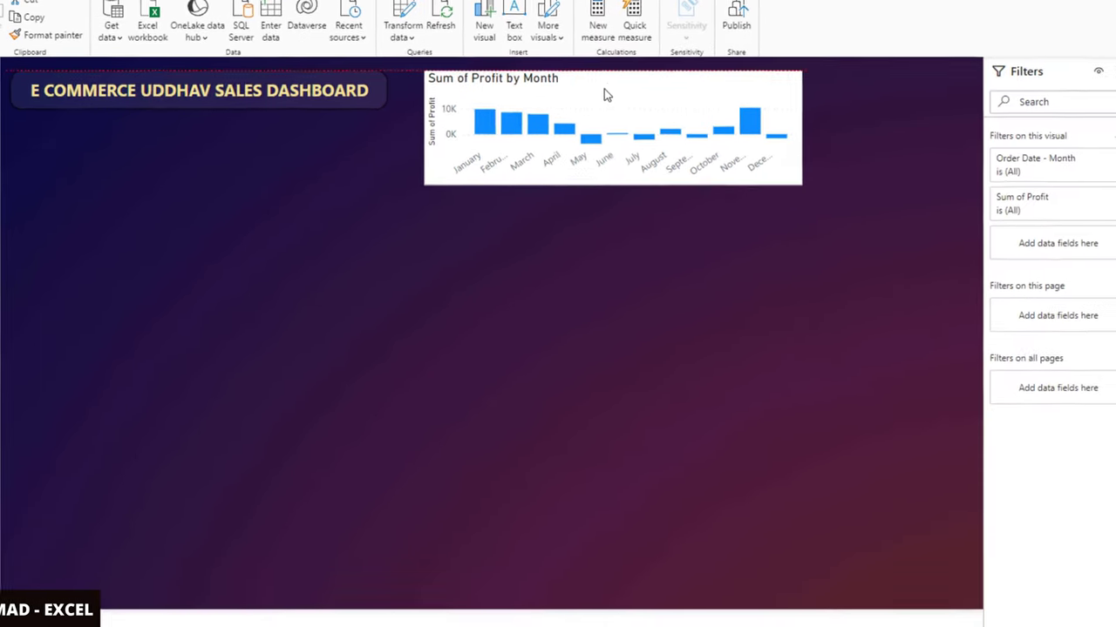
{"action": "left_click_drag", "start_coordinate": [771, 105], "coordinate": [750, 101]}
{"action": "left_click_drag", "start_coordinate": [593, 82], "coordinate": [592, 81]}
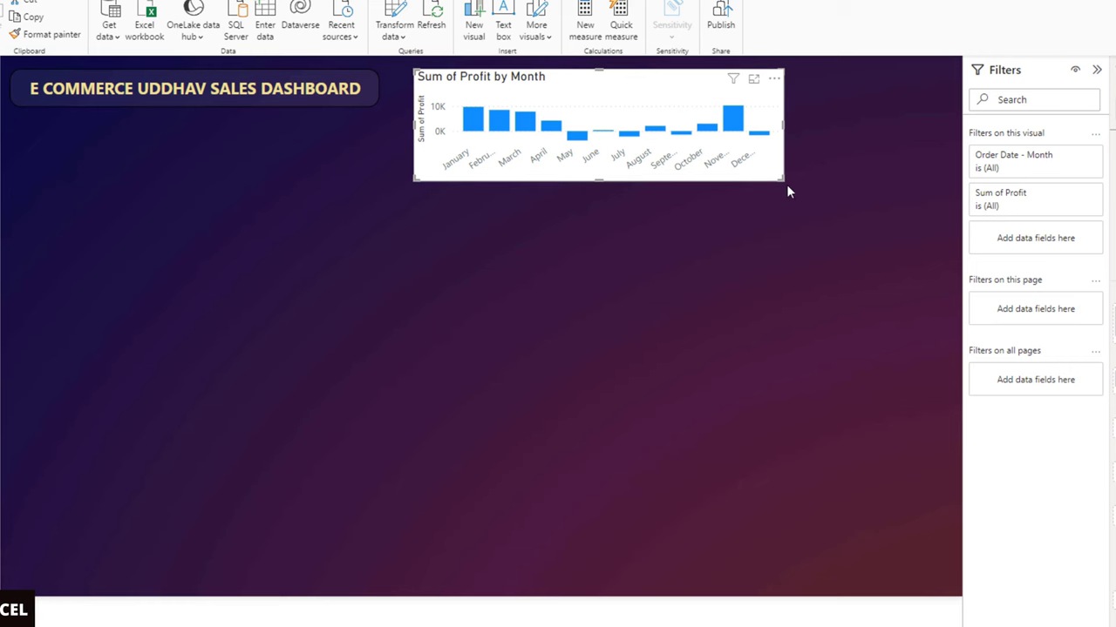
{"action": "left_click_drag", "start_coordinate": [784, 182], "coordinate": [953, 250]}
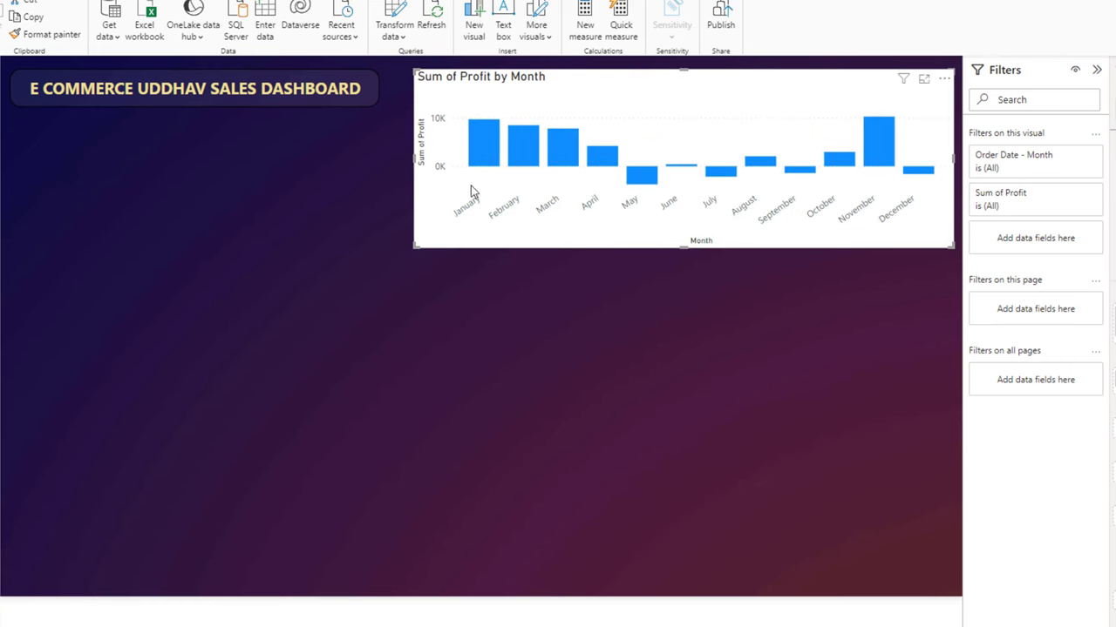
Copy the title text box's dark translucent style onto the Profit by Month chart with Format painter
{"action": "left_click", "coordinate": [369, 98]}
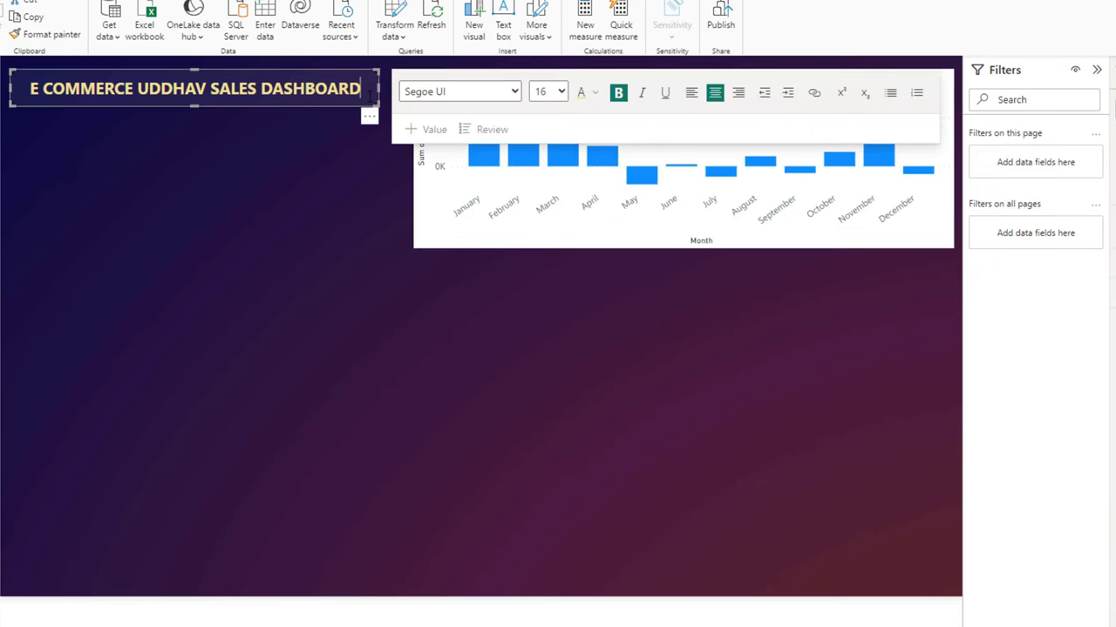
{"action": "left_click", "coordinate": [608, 248]}
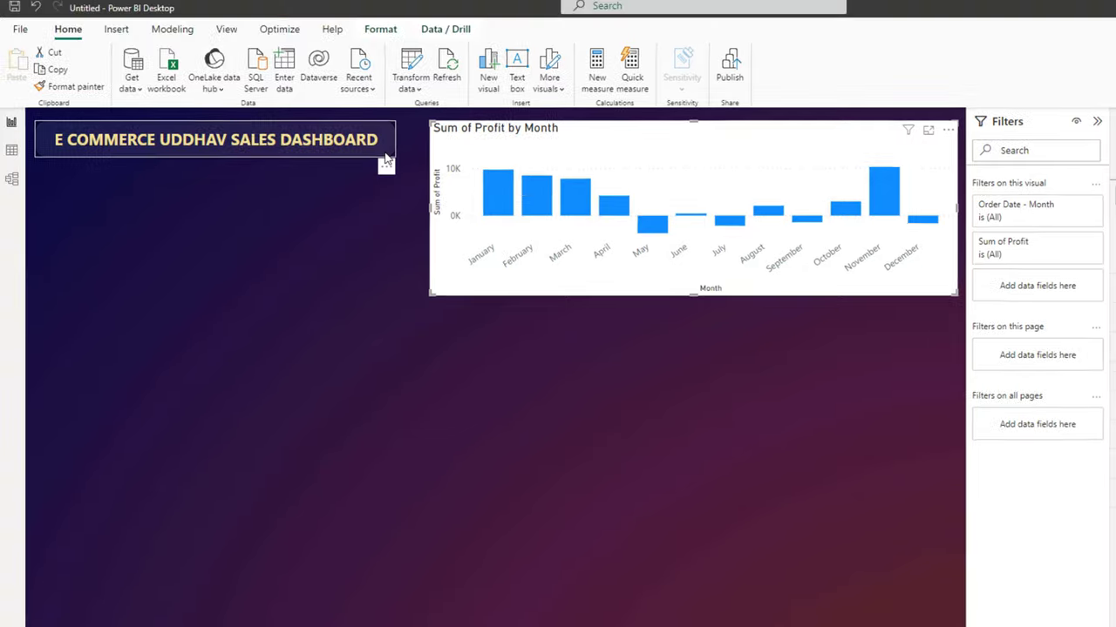
{"action": "left_click", "coordinate": [369, 109]}
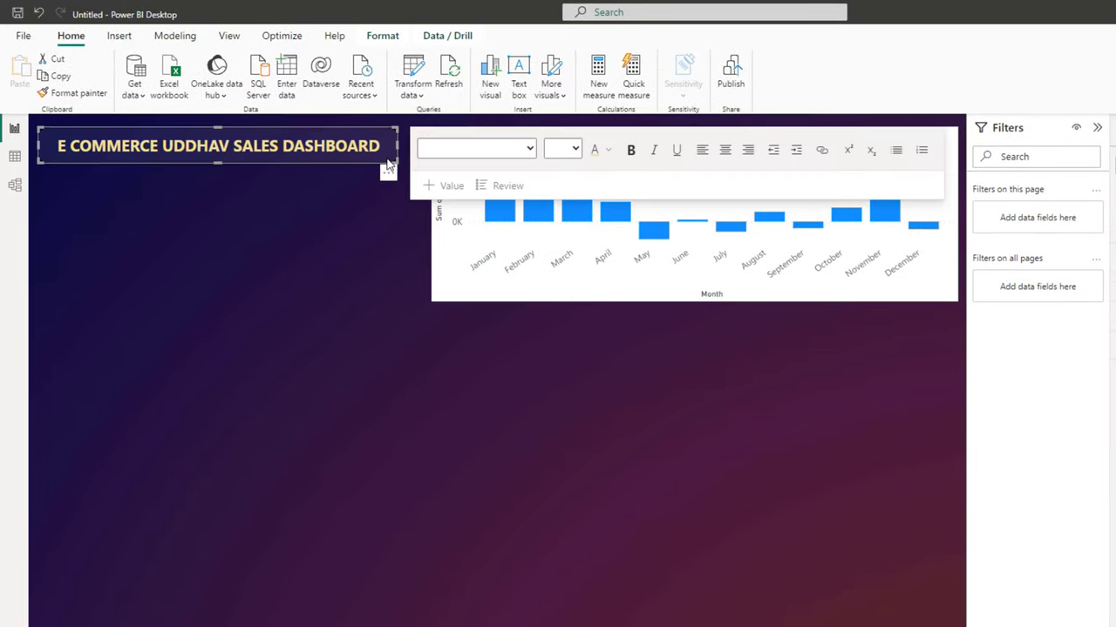
{"action": "left_click", "coordinate": [91, 96]}
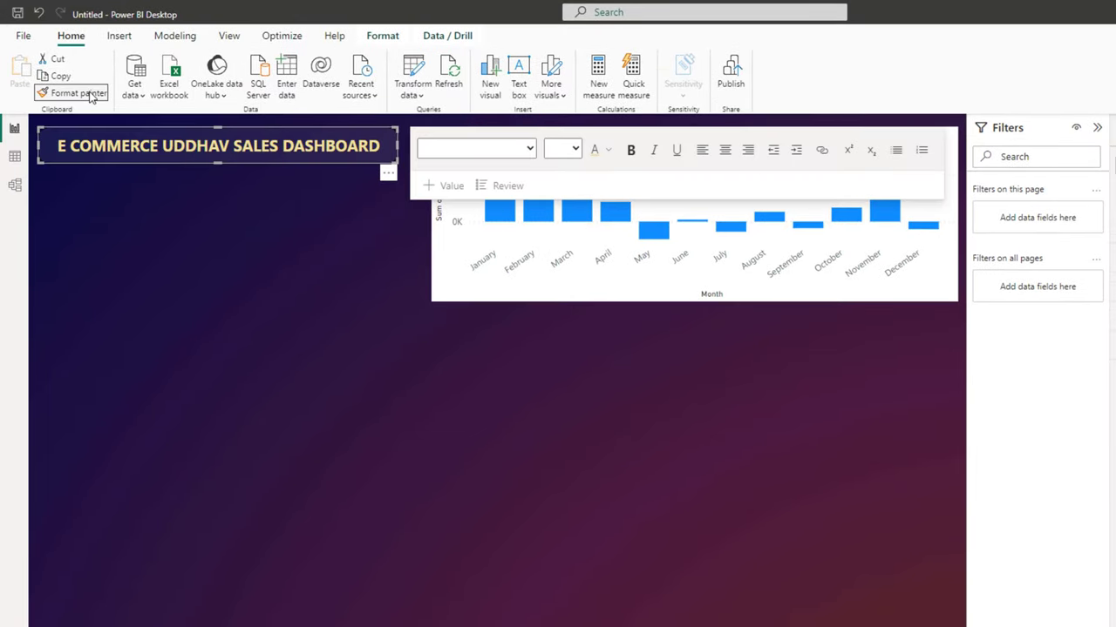
{"action": "left_click", "coordinate": [478, 287]}
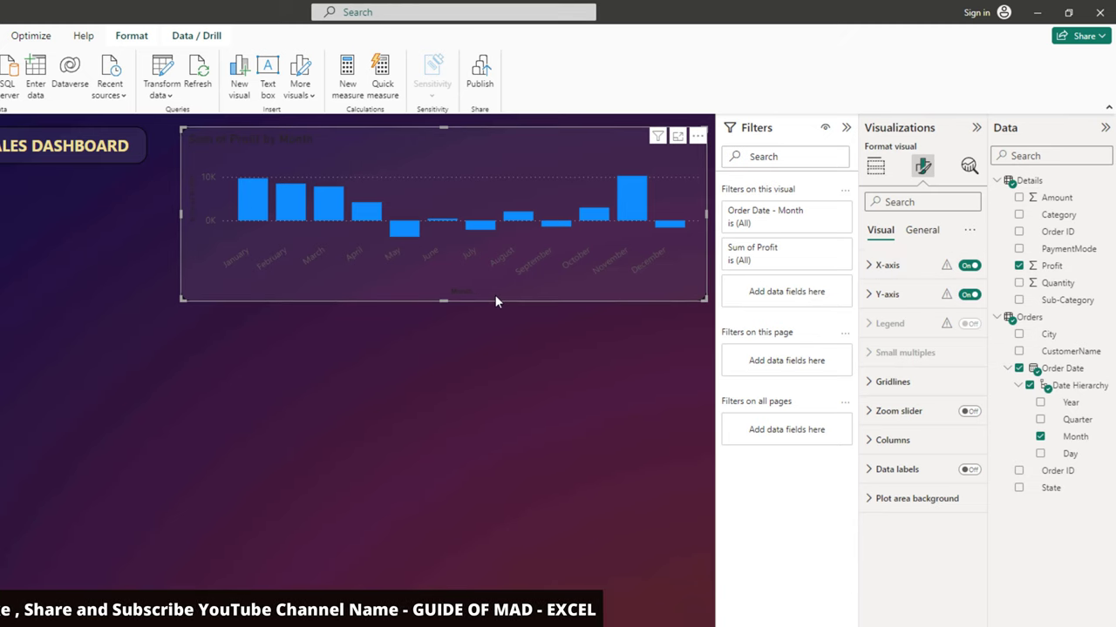
Hide both the horizontal and vertical axis titles on the column chart
{"action": "left_click", "coordinate": [871, 266]}
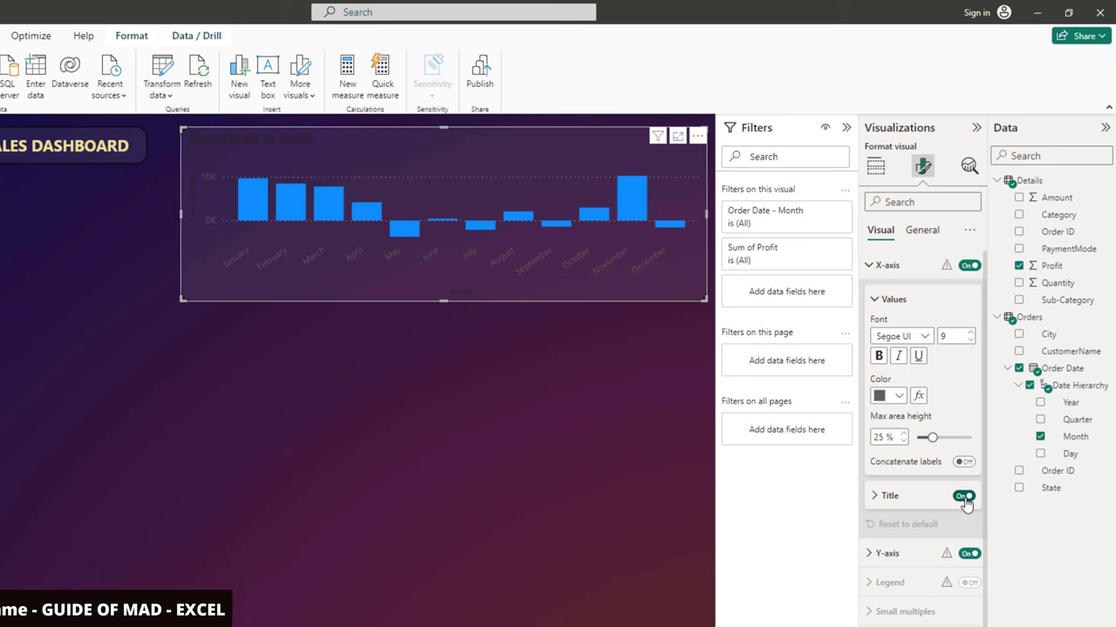
{"action": "left_click", "coordinate": [964, 496]}
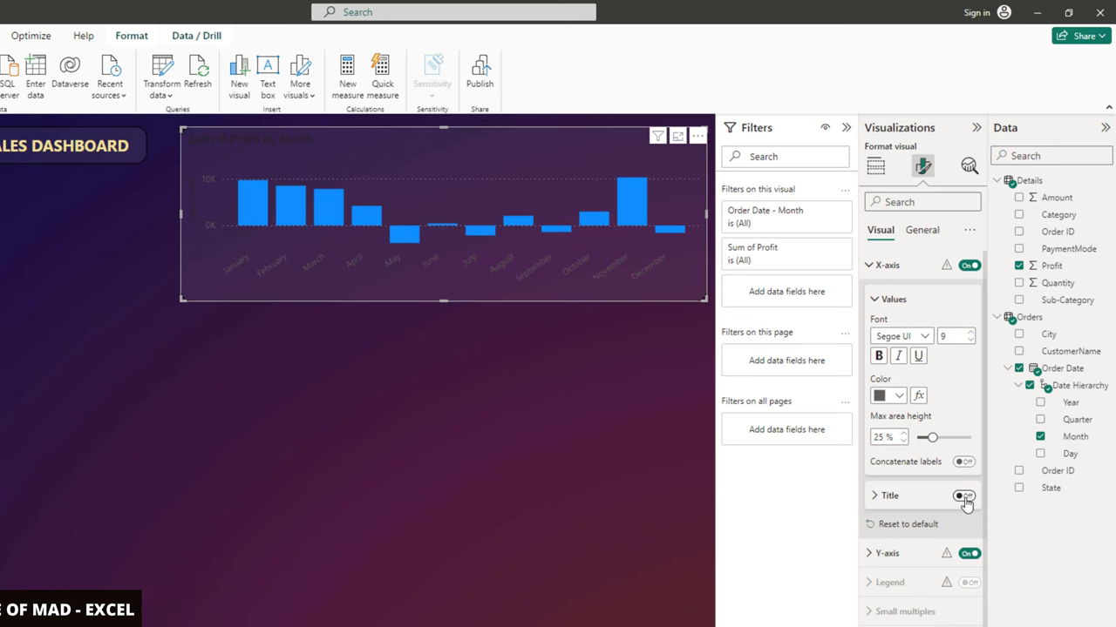
{"action": "left_click", "coordinate": [869, 554]}
{"action": "scroll", "coordinate": [904, 568], "scroll_direction": "down", "scroll_amount": 1}
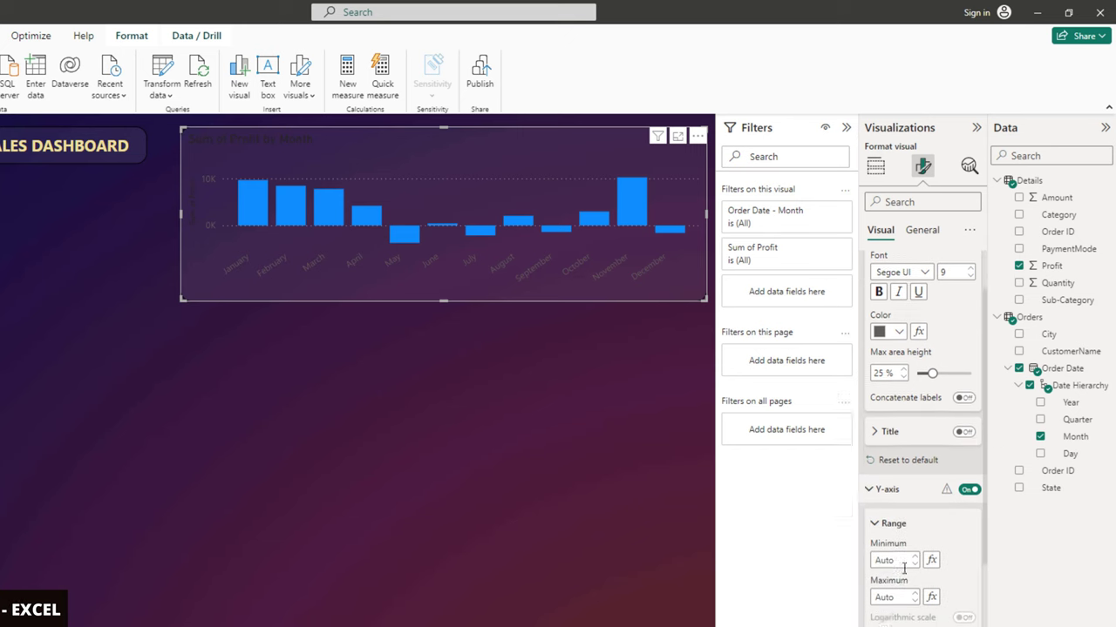
{"action": "scroll", "coordinate": [903, 568], "scroll_direction": "down", "scroll_amount": 2}
{"action": "left_click", "coordinate": [962, 565]}
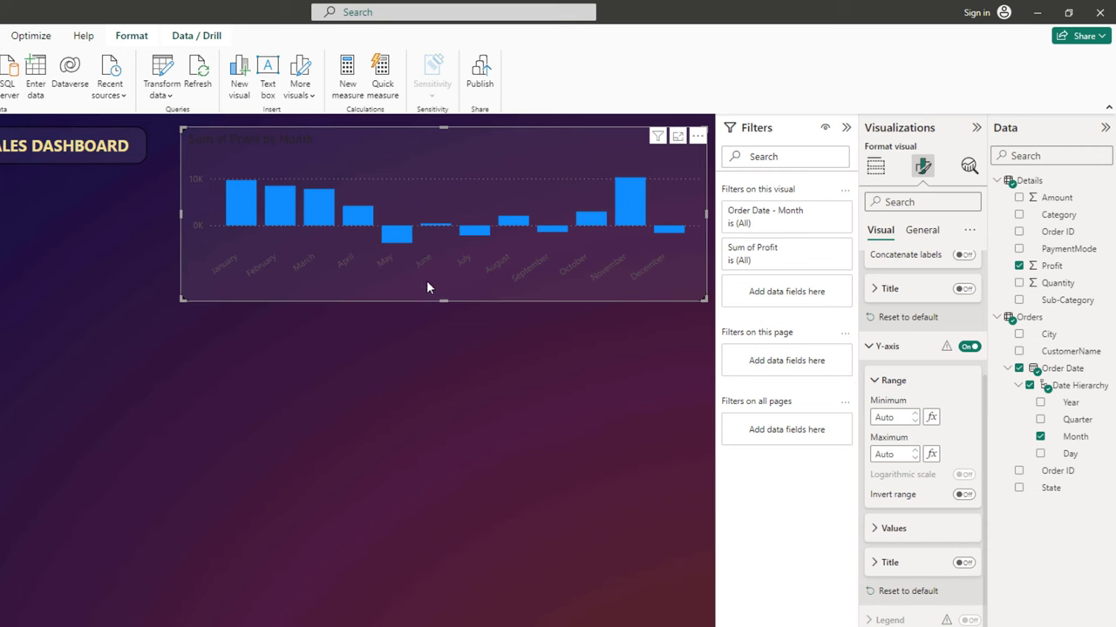
{"action": "left_click", "coordinate": [876, 383]}
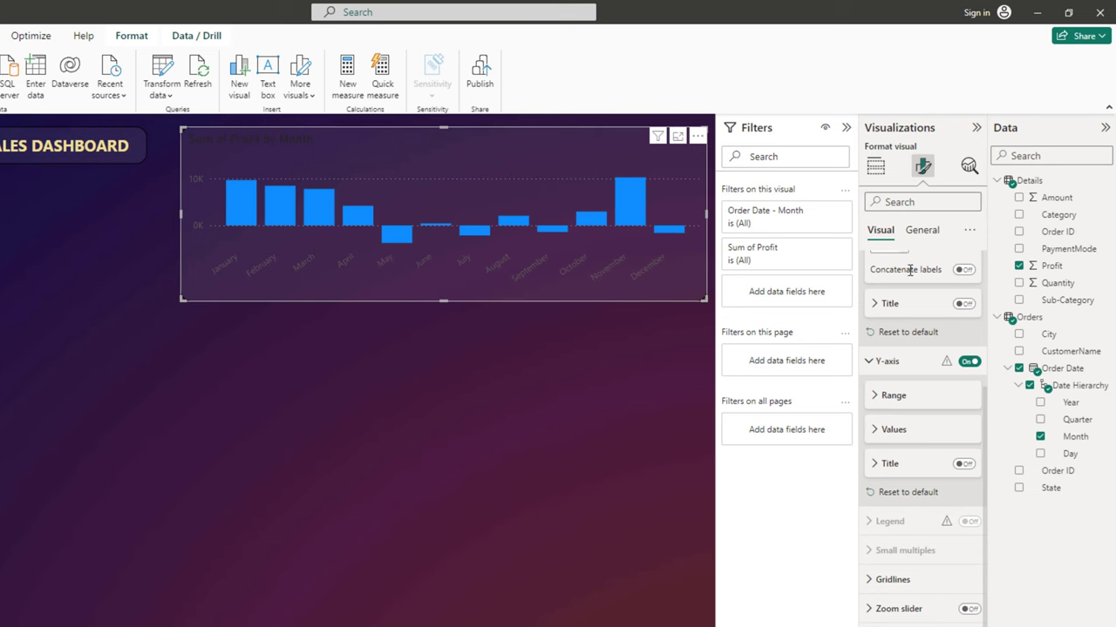
Turn off the horizontal gridlines and bring up the chart's General formatting options
{"action": "left_click", "coordinate": [874, 584]}
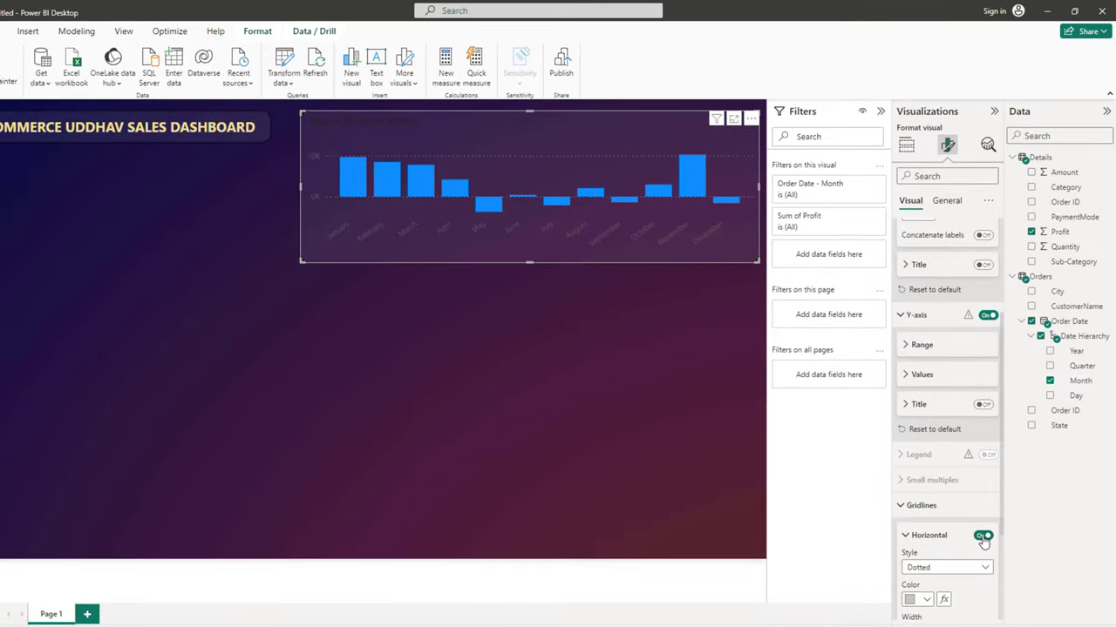
{"action": "left_click", "coordinate": [983, 537]}
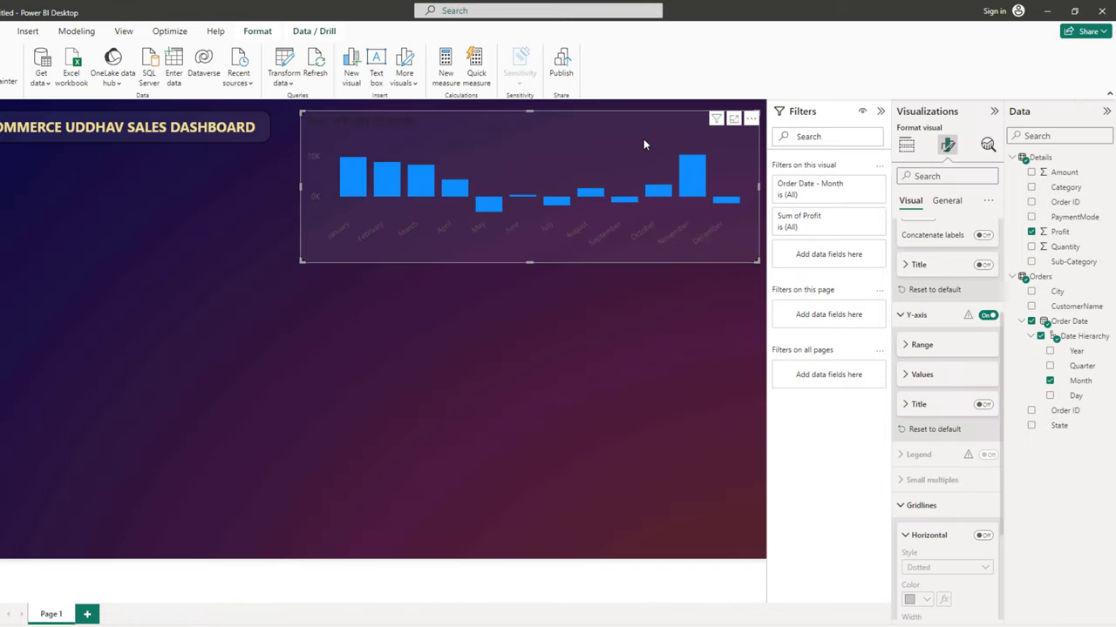
{"action": "left_click", "coordinate": [901, 315]}
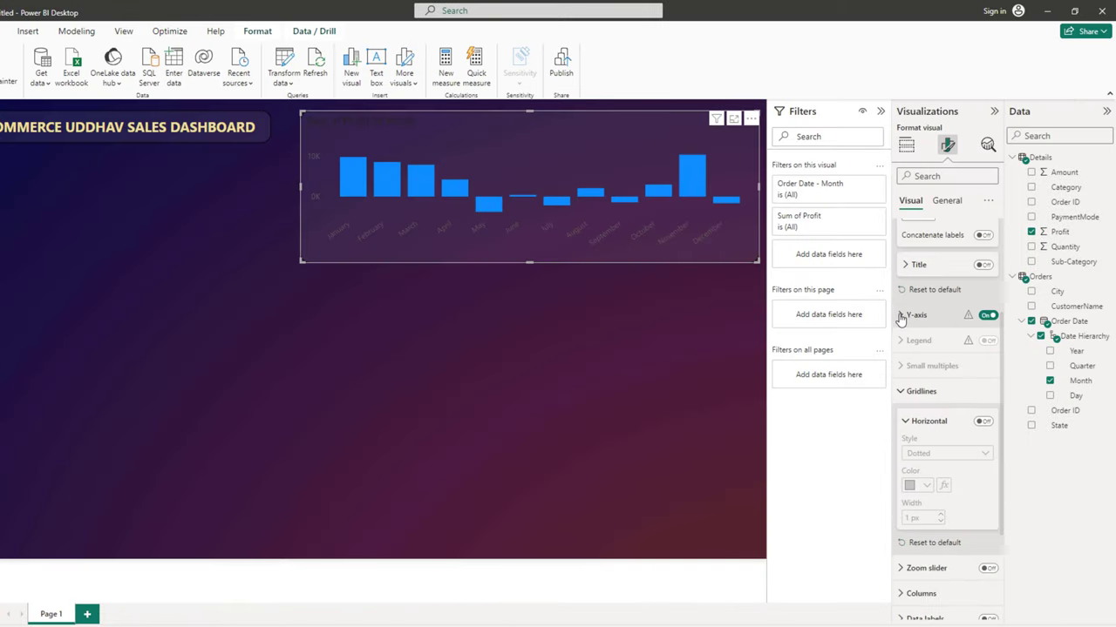
{"action": "left_click", "coordinate": [938, 203]}
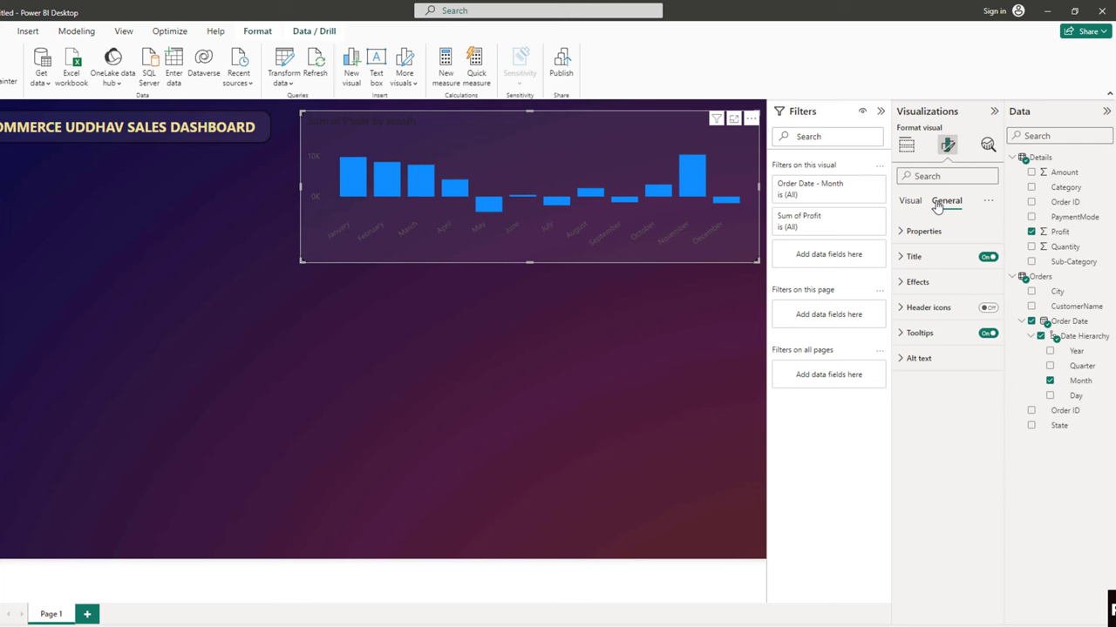
Retitle the chart 'Profit by Month' by deleting 'Sum of' from the title text
{"action": "left_click", "coordinate": [903, 262]}
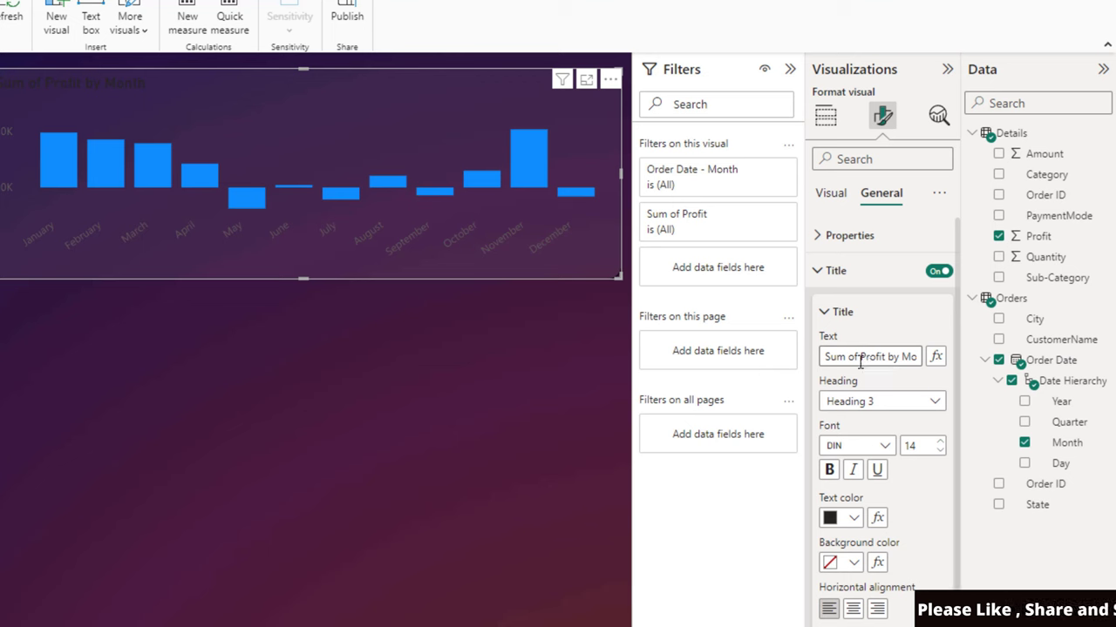
{"action": "left_click_drag", "start_coordinate": [860, 357], "coordinate": [802, 354]}
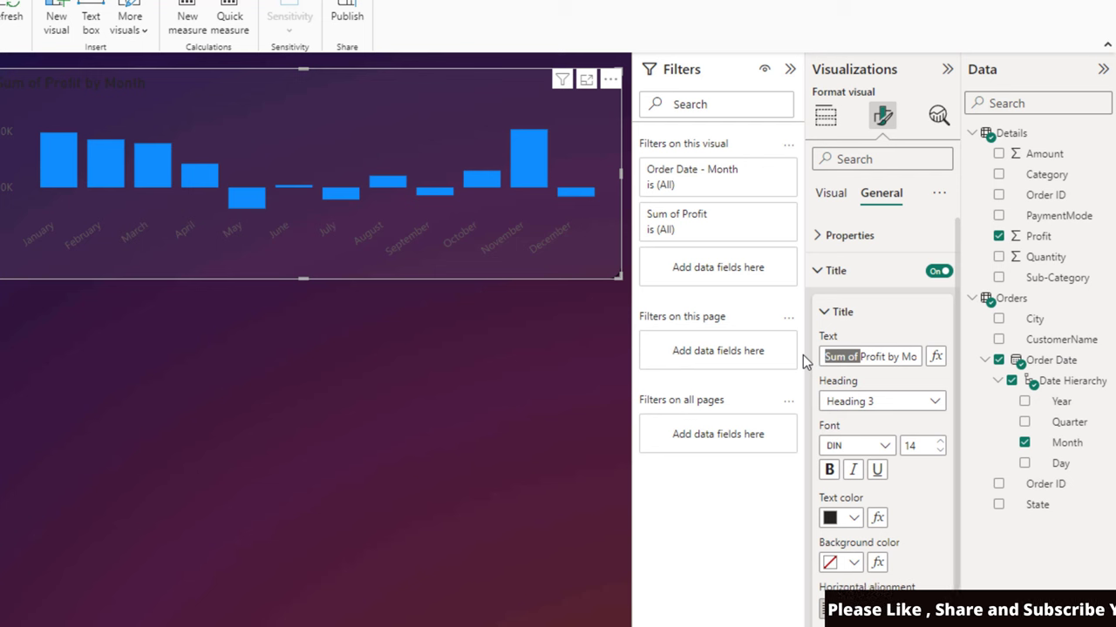
{"action": "key", "text": "BackSpace"}
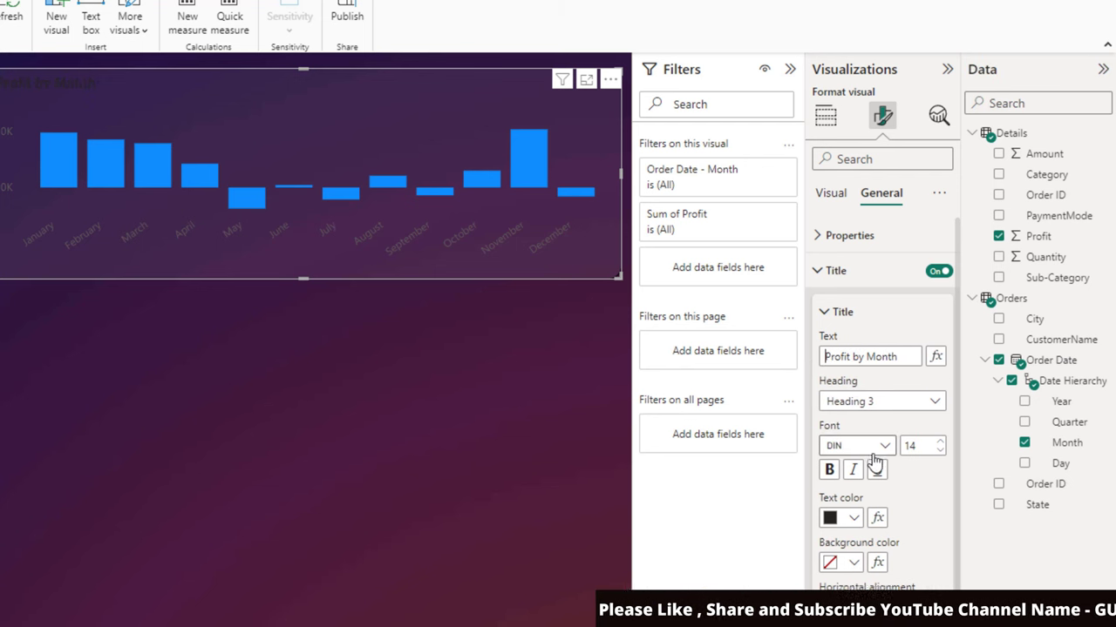
Make the chart title white, centred, and five font sizes larger
{"action": "left_click", "coordinate": [851, 521]}
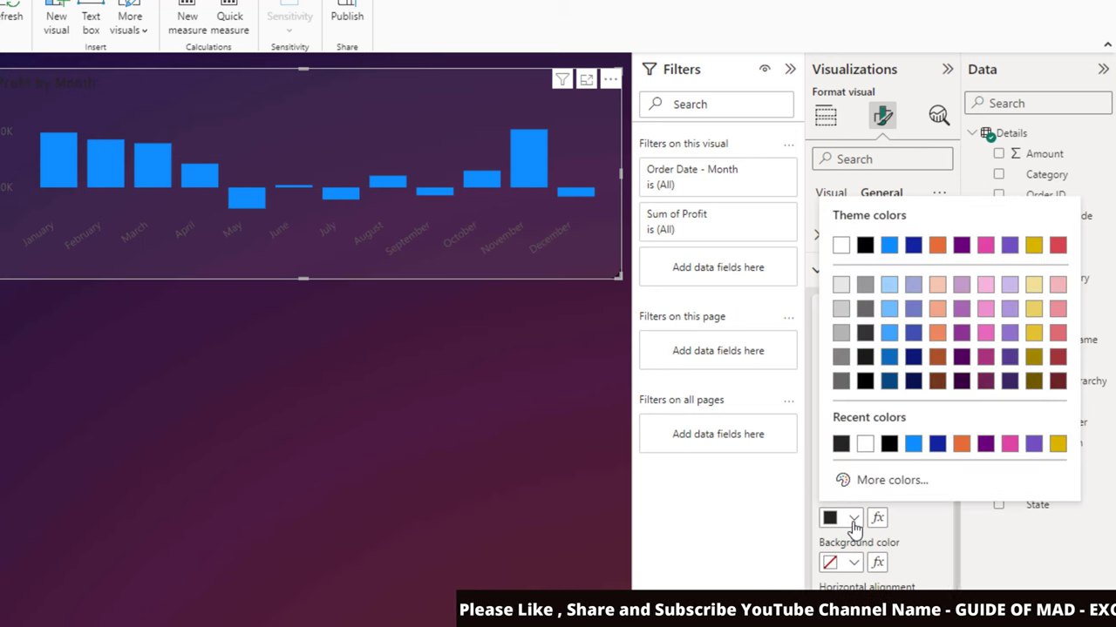
{"action": "left_click", "coordinate": [840, 245]}
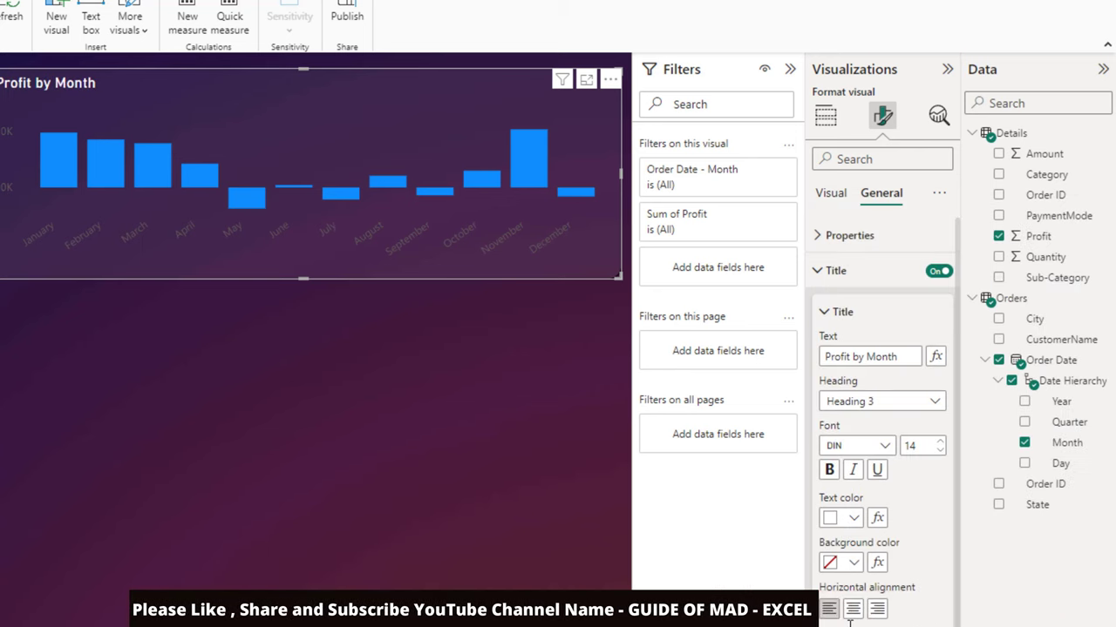
{"action": "left_click", "coordinate": [854, 610]}
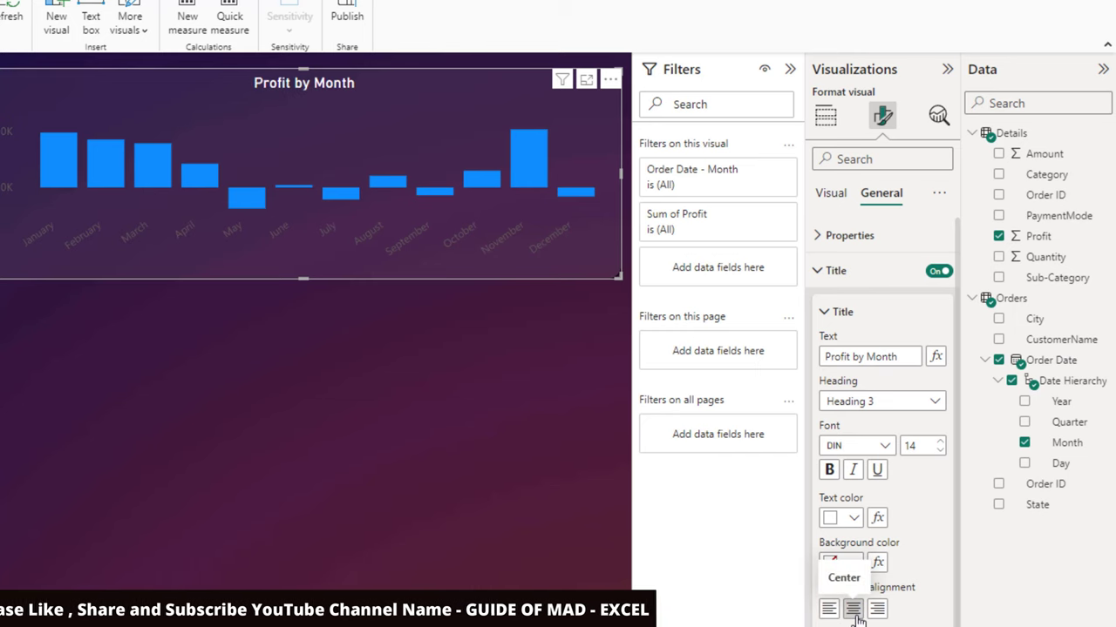
{"action": "left_click", "coordinate": [941, 441]}
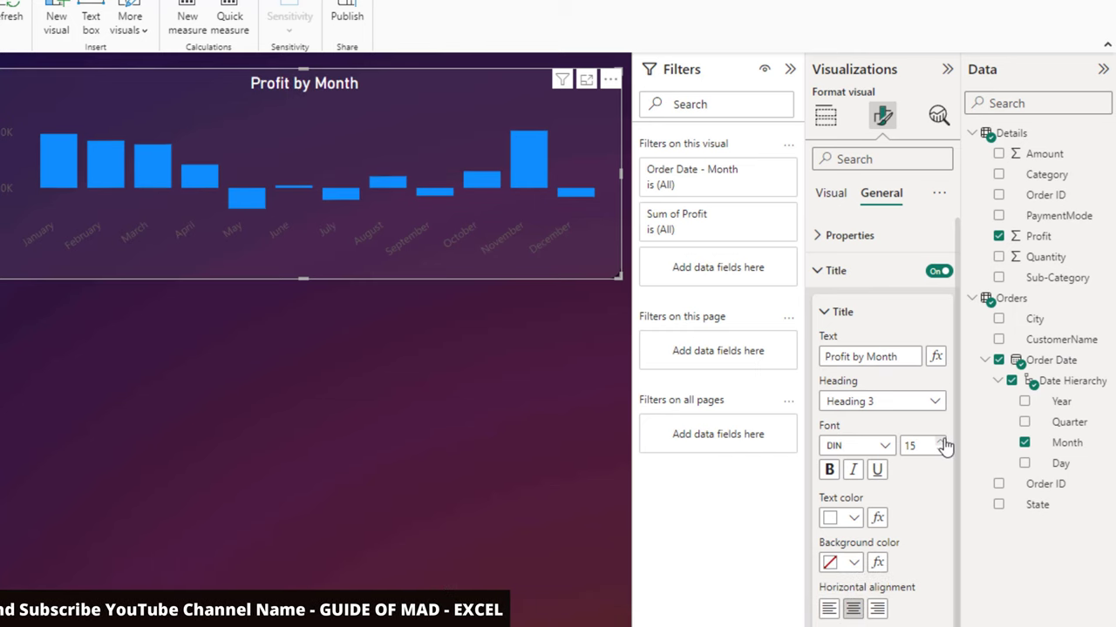
{"action": "left_click", "coordinate": [941, 441]}
{"action": "left_click", "coordinate": [940, 441]}
{"action": "left_click", "coordinate": [940, 441]}
{"action": "left_click", "coordinate": [940, 441]}
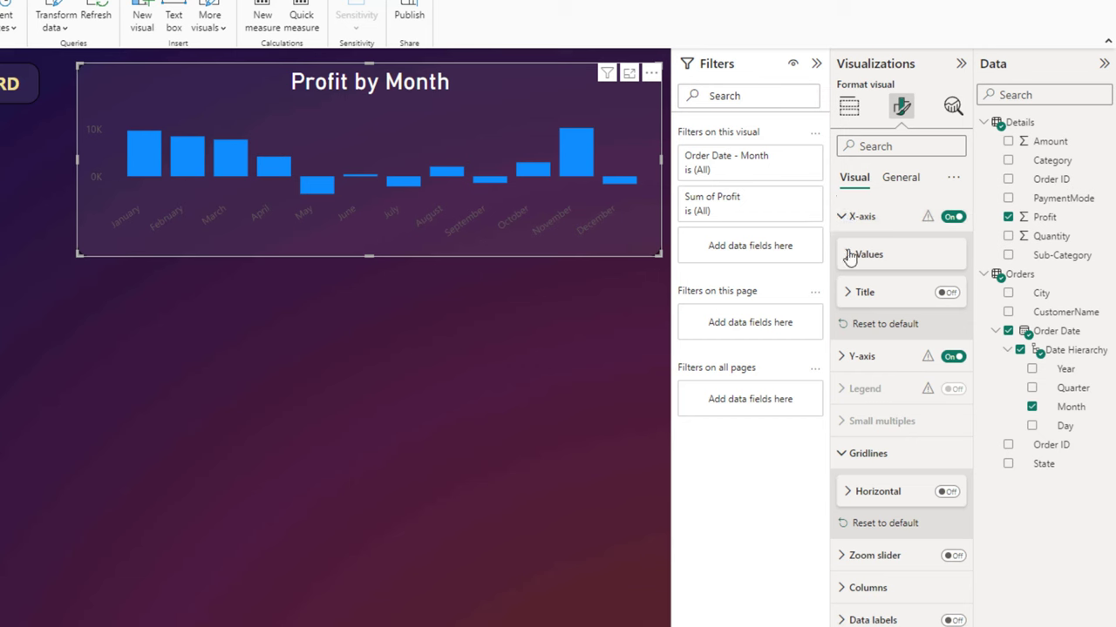
Set the X-axis month label colour to White
{"action": "left_click", "coordinate": [849, 256]}
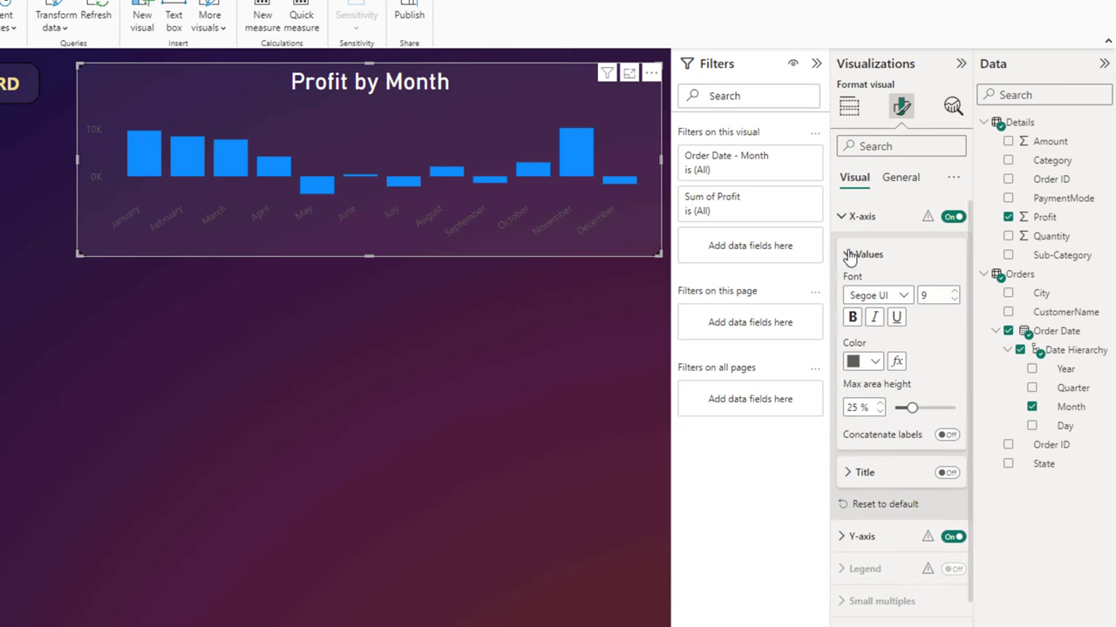
{"action": "left_click", "coordinate": [876, 363]}
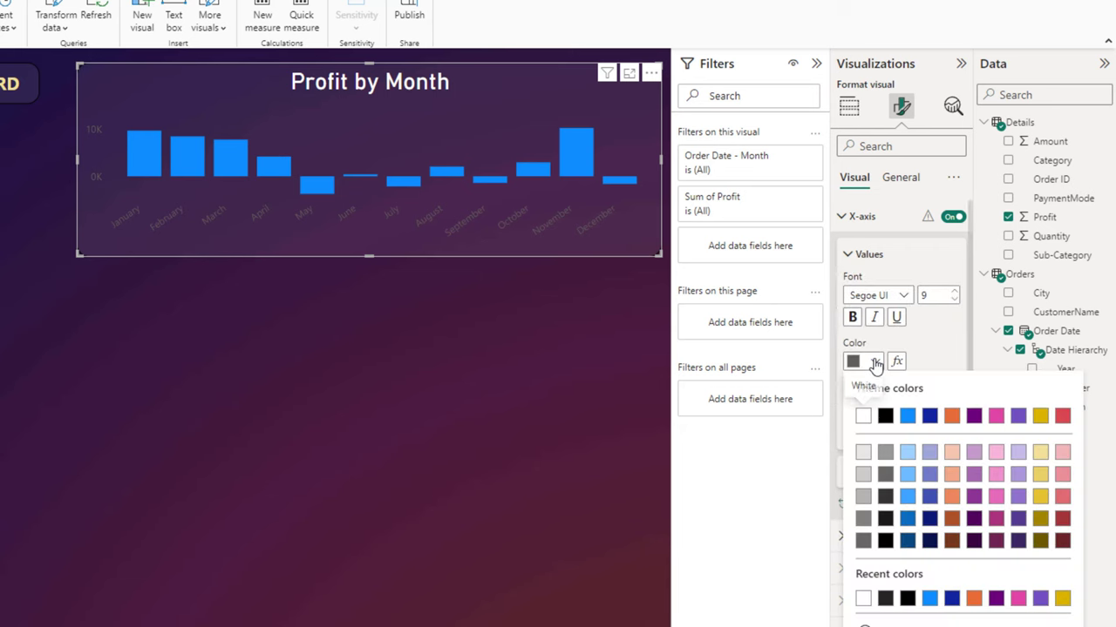
{"action": "left_click", "coordinate": [862, 416]}
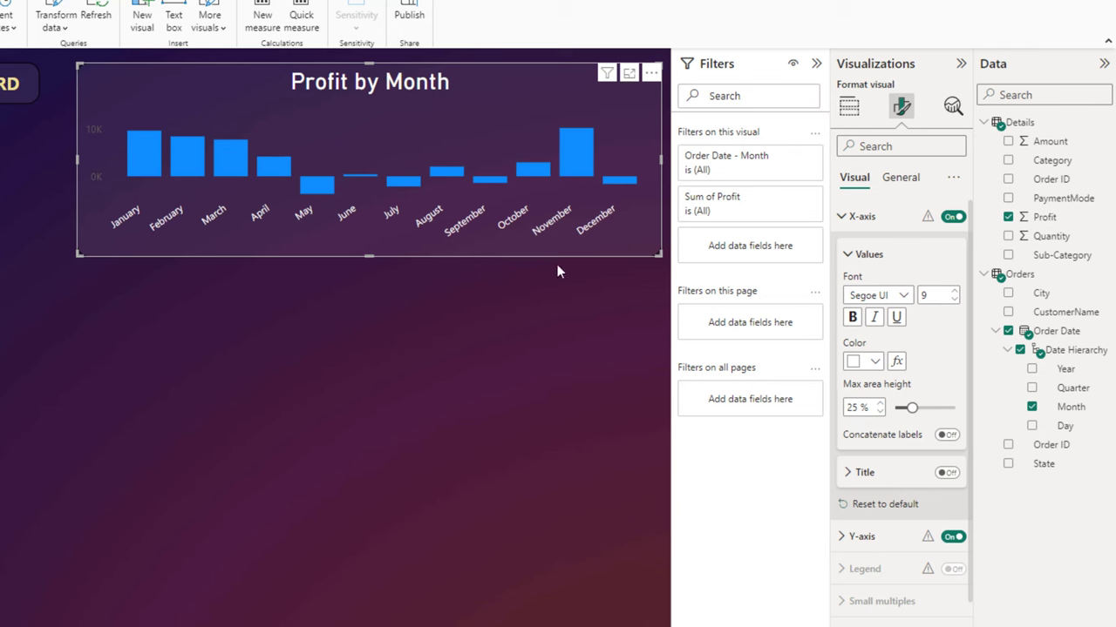
{"action": "left_click", "coordinate": [848, 257]}
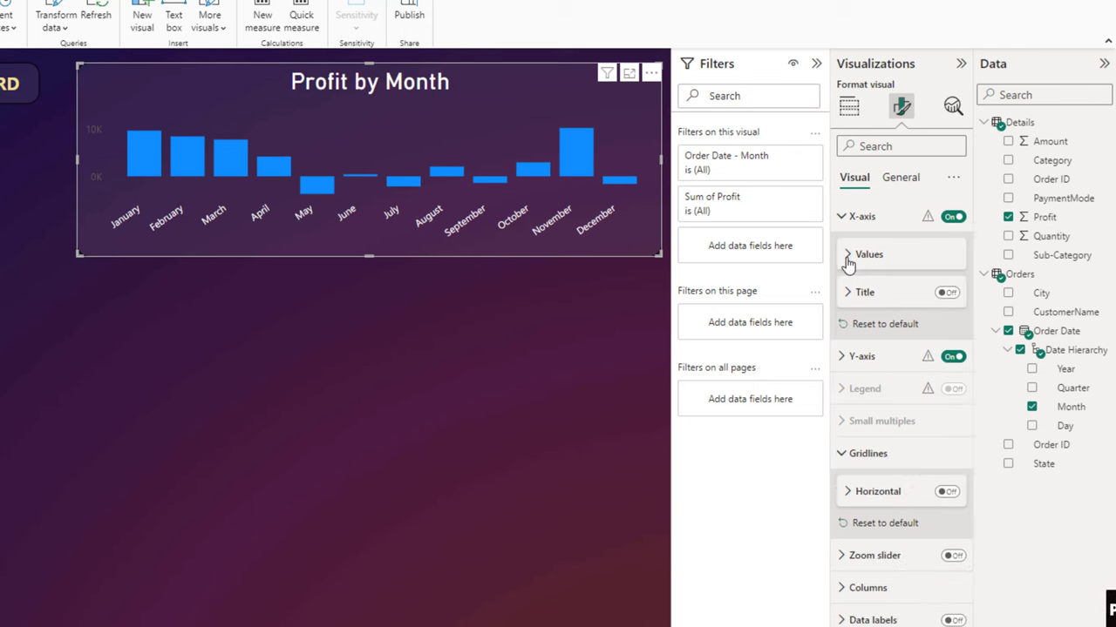
Set the Y-axis profit label colour to White
{"action": "left_click", "coordinate": [845, 358]}
{"action": "scroll", "coordinate": [898, 403], "scroll_direction": "down", "scroll_amount": 1}
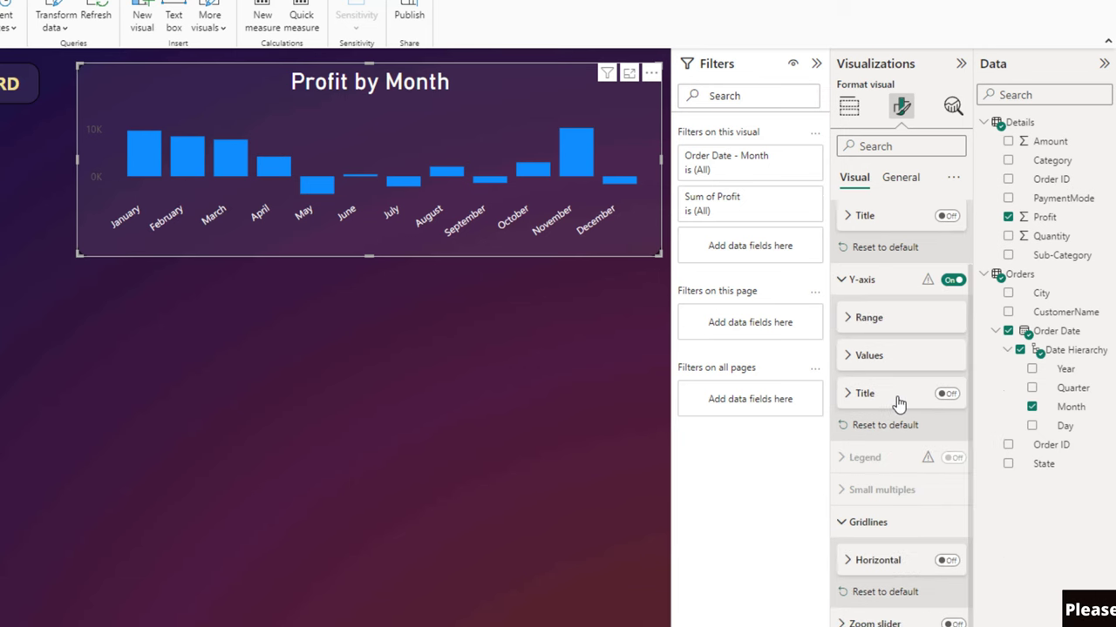
{"action": "left_click", "coordinate": [848, 357]}
{"action": "left_click", "coordinate": [873, 466]}
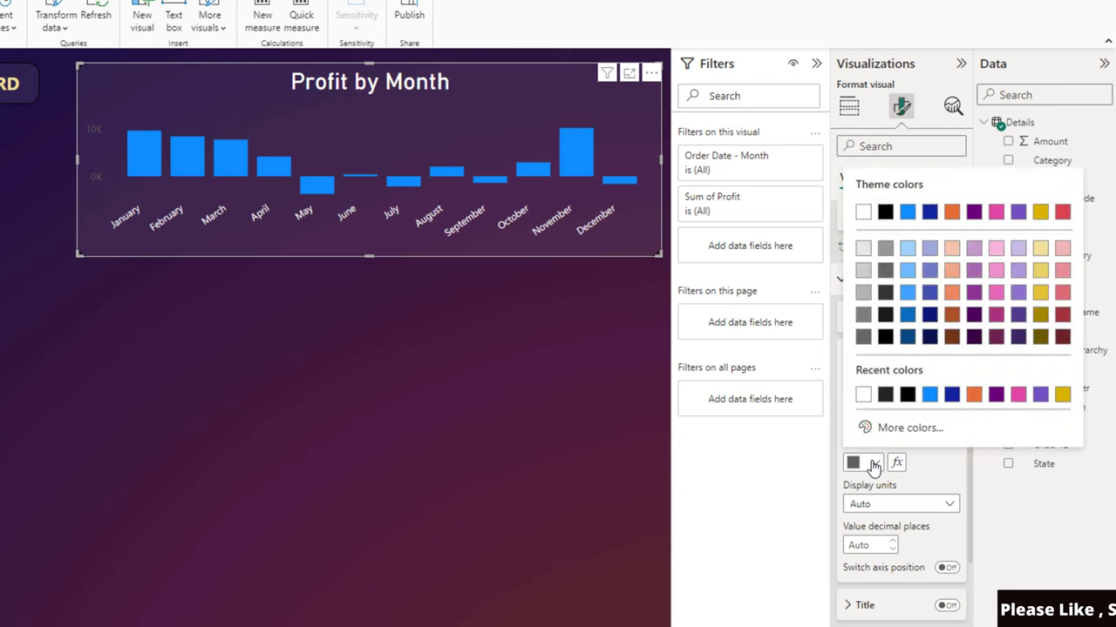
{"action": "left_click", "coordinate": [863, 212]}
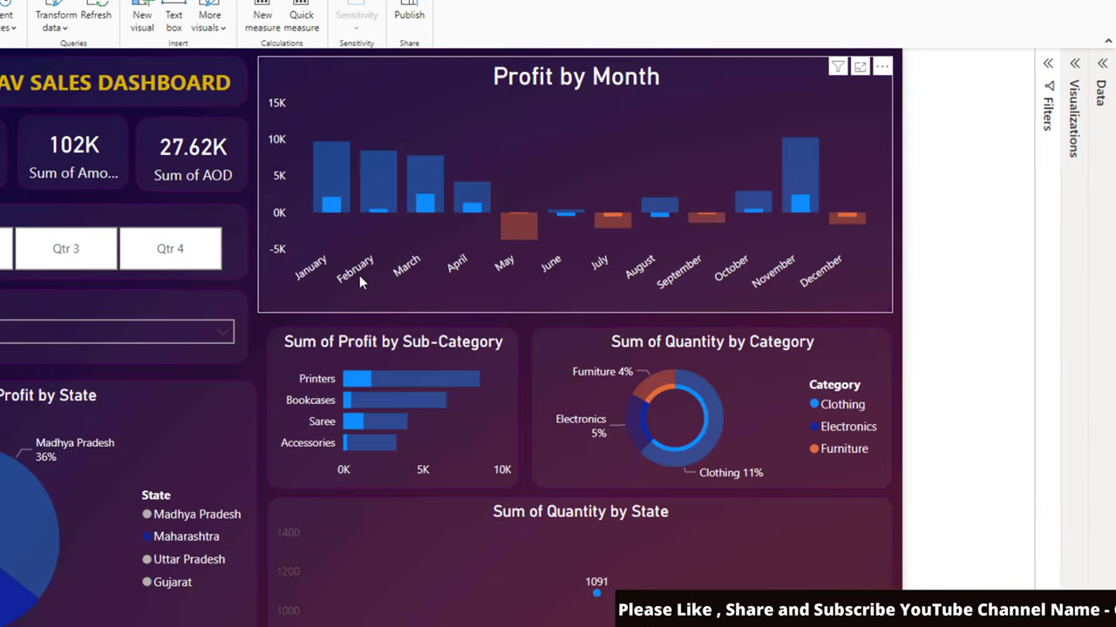
Cross-filter the dashboard by January, February, March and April bars, then clear the month selection
{"action": "left_click", "coordinate": [335, 160]}
{"action": "left_click", "coordinate": [397, 196]}
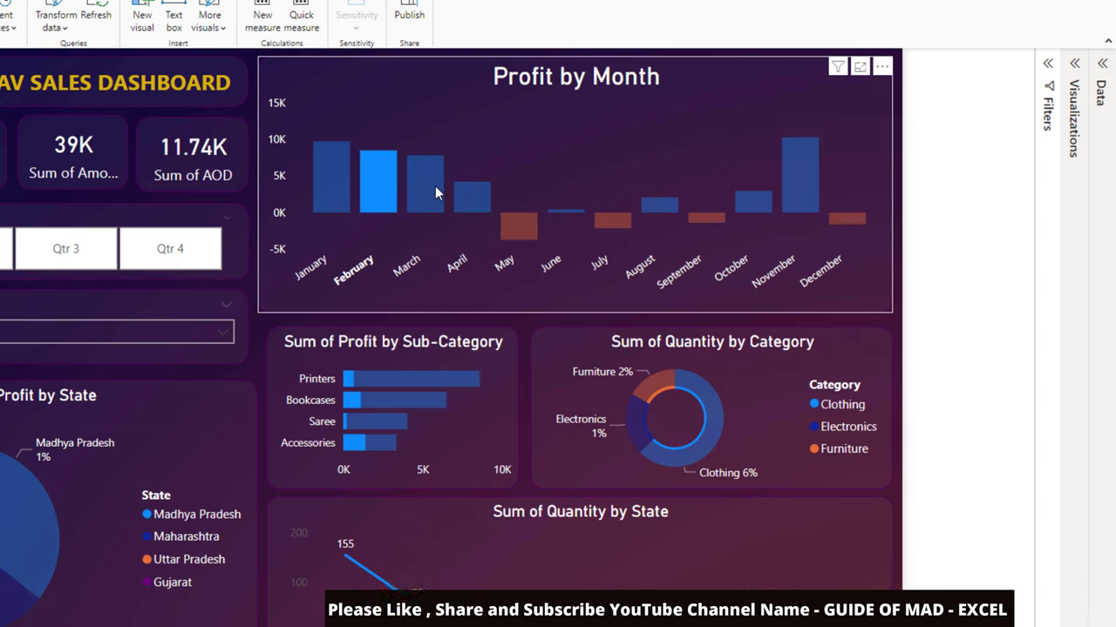
{"action": "left_click", "coordinate": [435, 185]}
{"action": "left_click", "coordinate": [485, 194]}
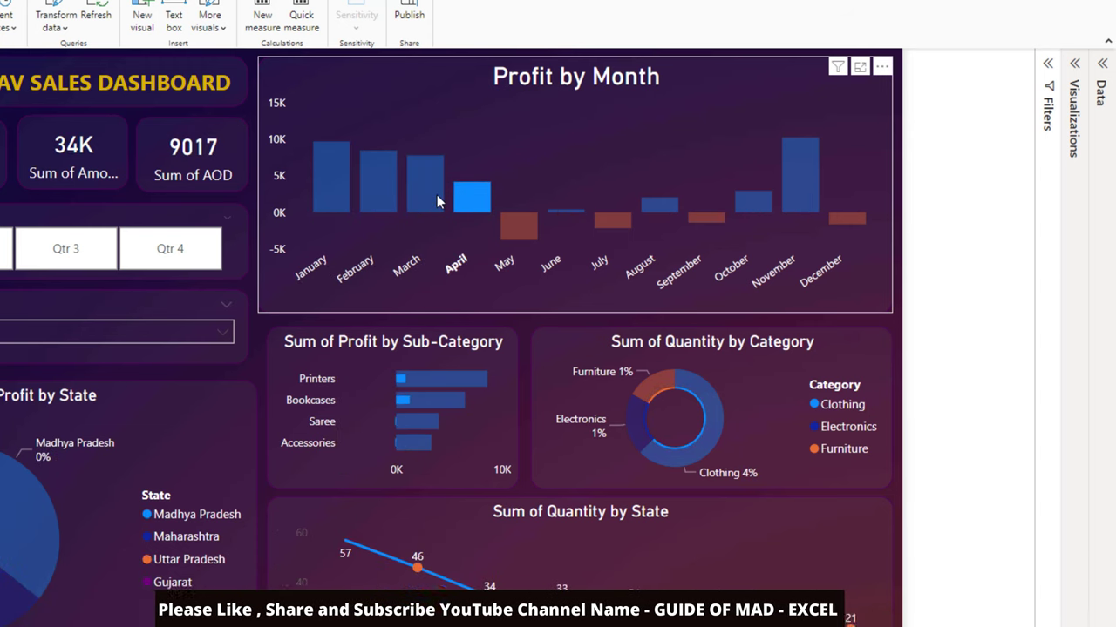
{"action": "left_click", "coordinate": [439, 197]}
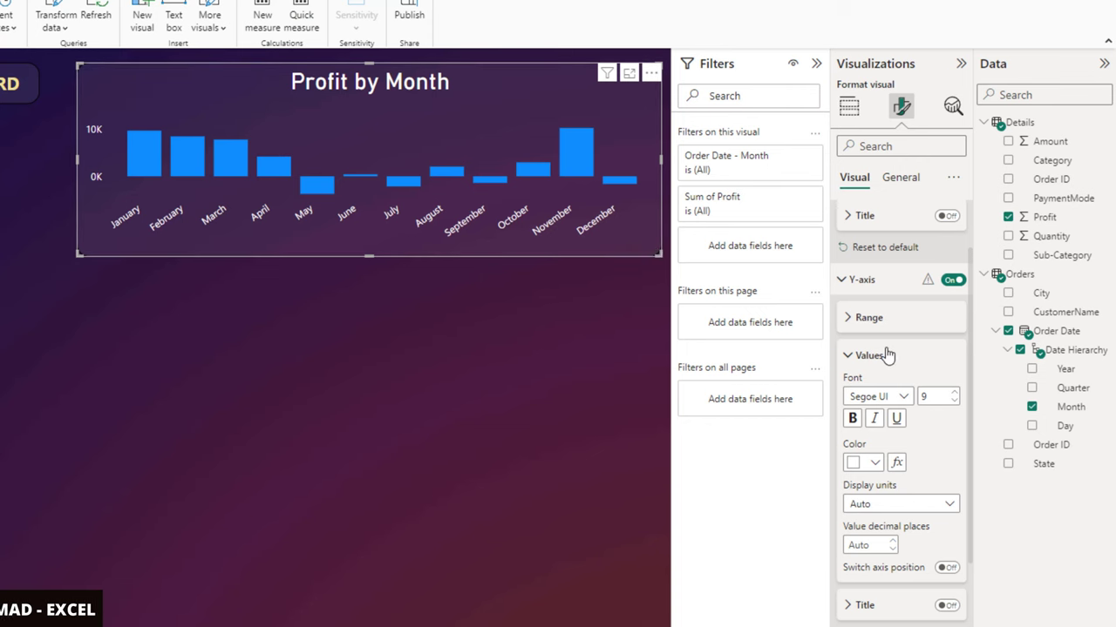
Expand the Columns colour settings and toggle Show all on and back off, keeping uniform blue columns
{"action": "left_click", "coordinate": [847, 356]}
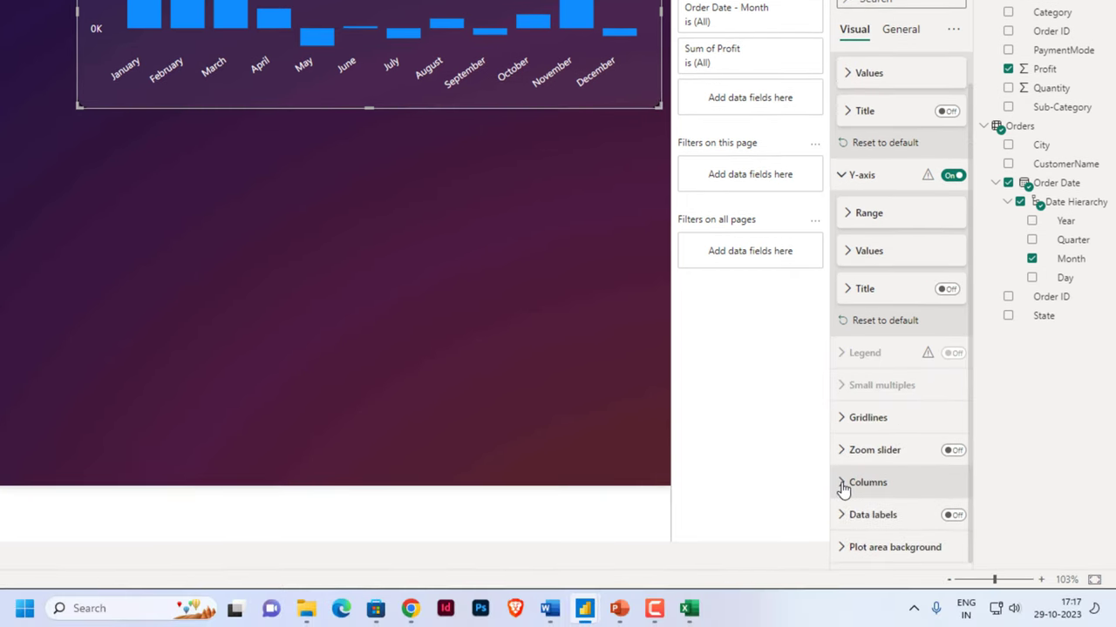
{"action": "left_click", "coordinate": [842, 484]}
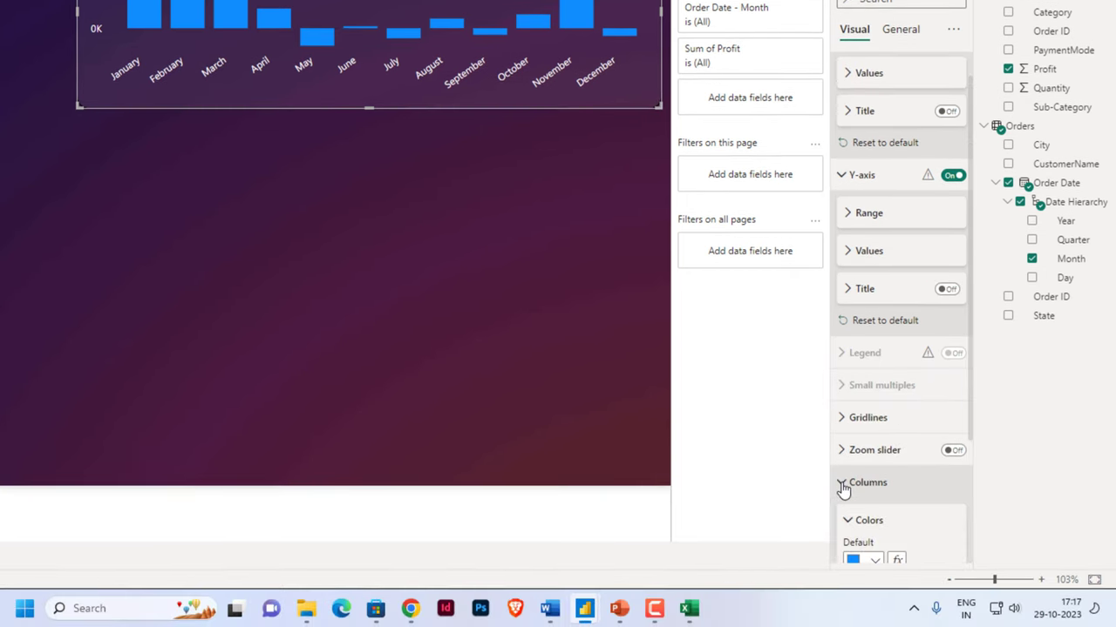
{"action": "scroll", "coordinate": [871, 474], "scroll_direction": "down", "scroll_amount": 3}
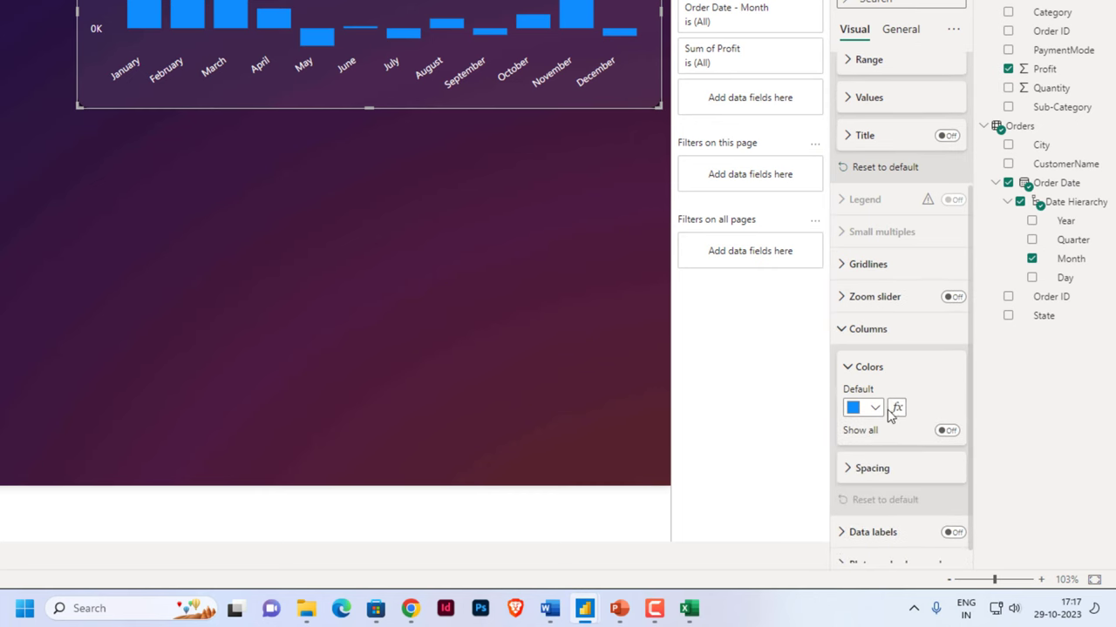
{"action": "left_click", "coordinate": [947, 414]}
{"action": "scroll", "coordinate": [929, 416], "scroll_direction": "down", "scroll_amount": 3}
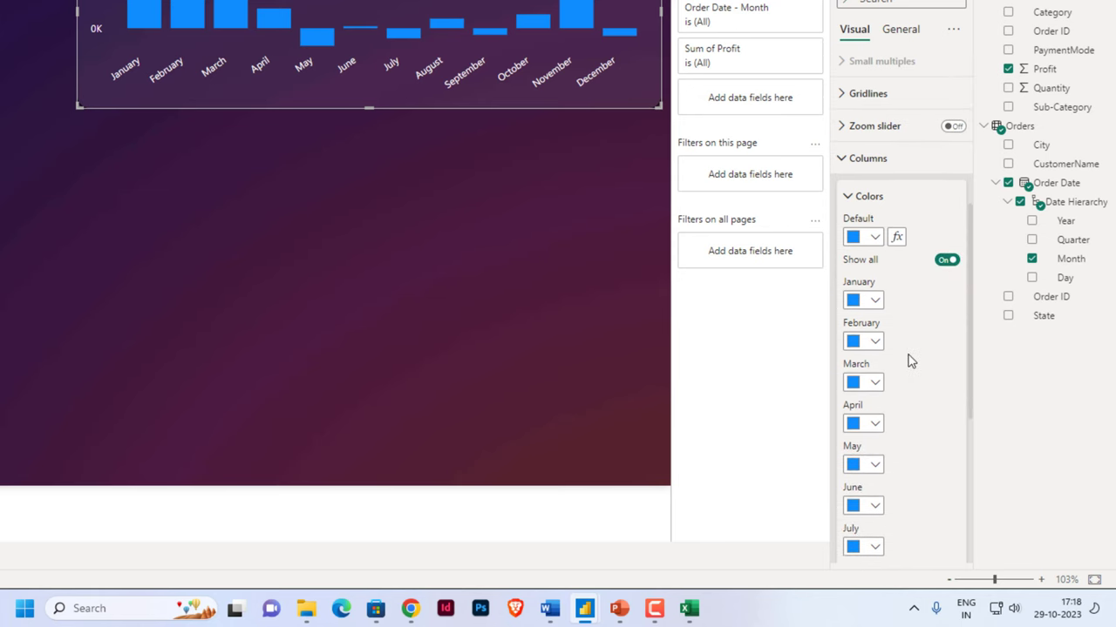
{"action": "scroll", "coordinate": [909, 361], "scroll_direction": "down", "scroll_amount": 3}
{"action": "scroll", "coordinate": [903, 328], "scroll_direction": "down", "scroll_amount": 2}
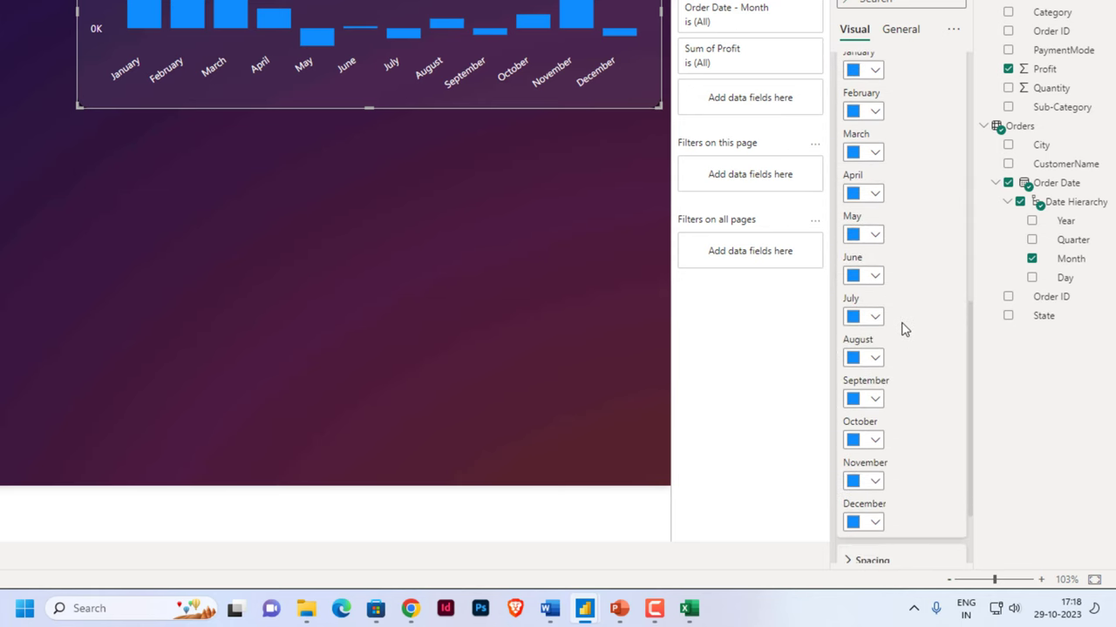
{"action": "scroll", "coordinate": [903, 328], "scroll_direction": "up", "scroll_amount": 2}
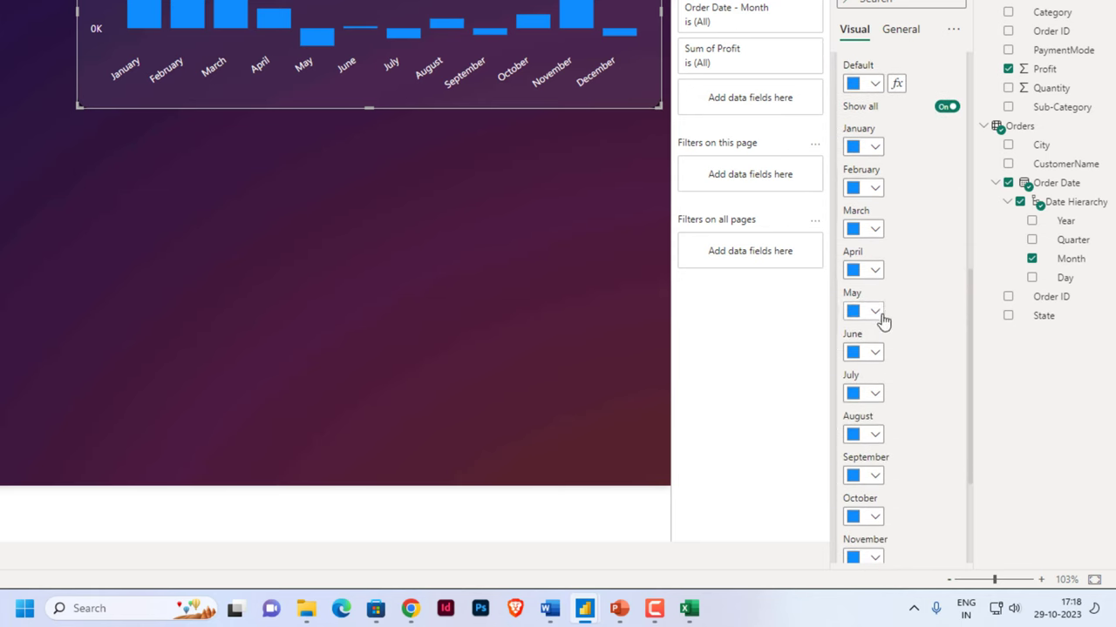
{"action": "scroll", "coordinate": [889, 309], "scroll_direction": "up", "scroll_amount": 1}
{"action": "scroll", "coordinate": [947, 209], "scroll_direction": "up", "scroll_amount": 2}
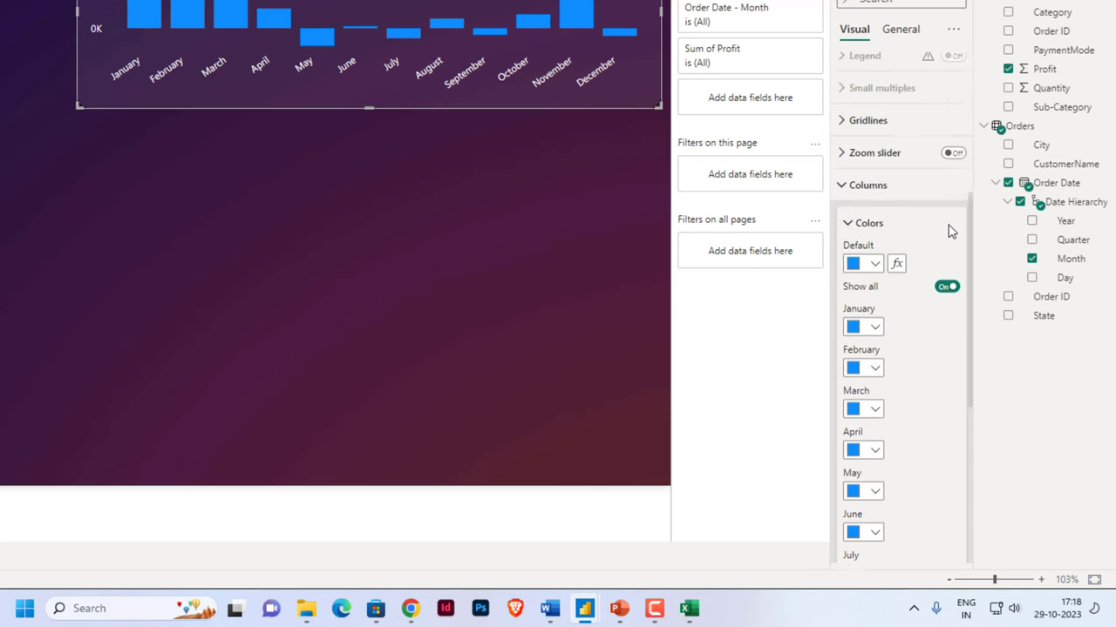
{"action": "left_click", "coordinate": [947, 337]}
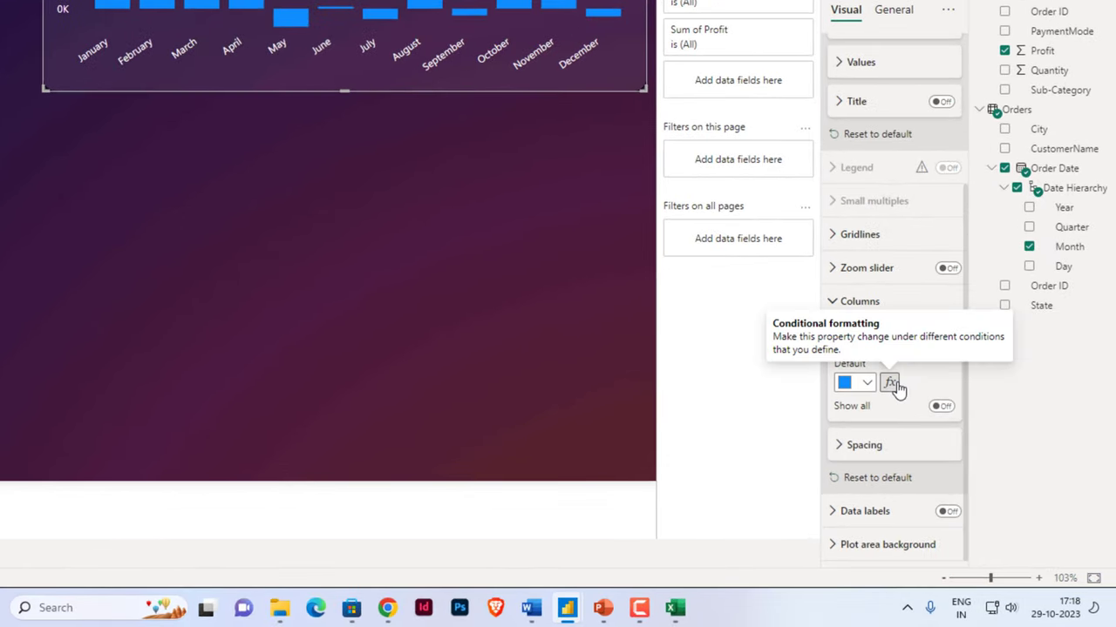
Switch the column fill colour to rules-based conditional formatting with the first rule blue
{"action": "left_click", "coordinate": [890, 384]}
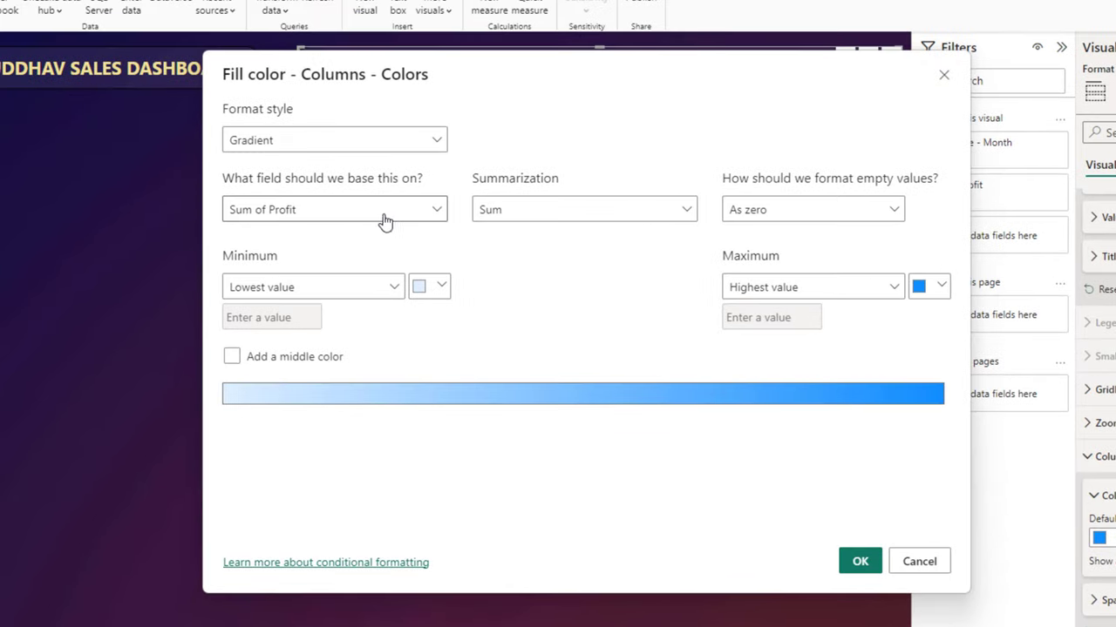
{"action": "left_click", "coordinate": [372, 144]}
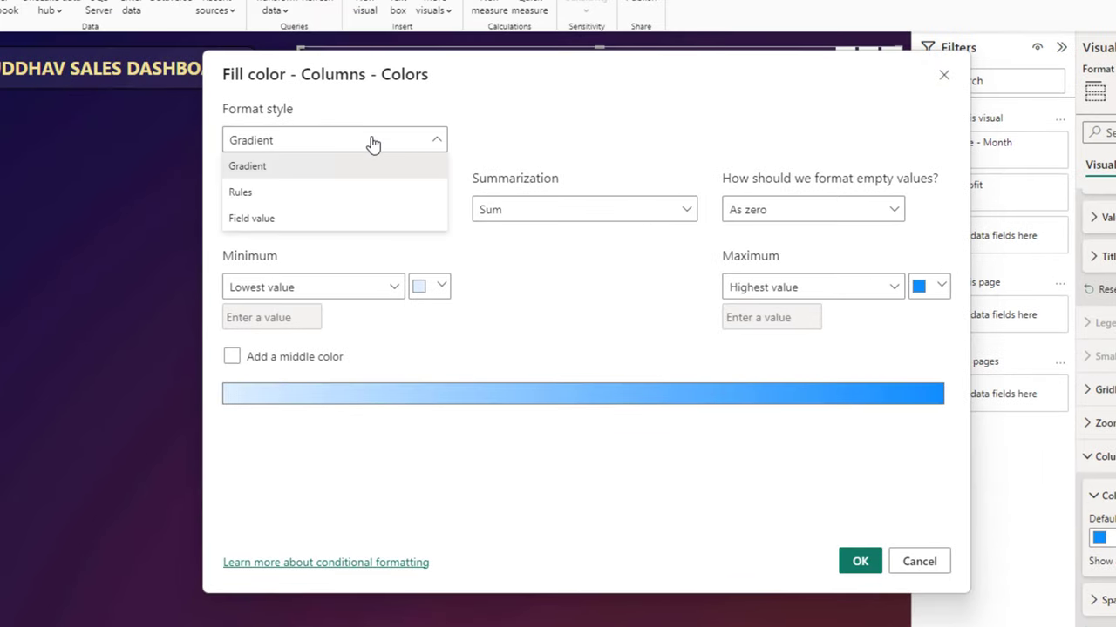
{"action": "left_click", "coordinate": [268, 193]}
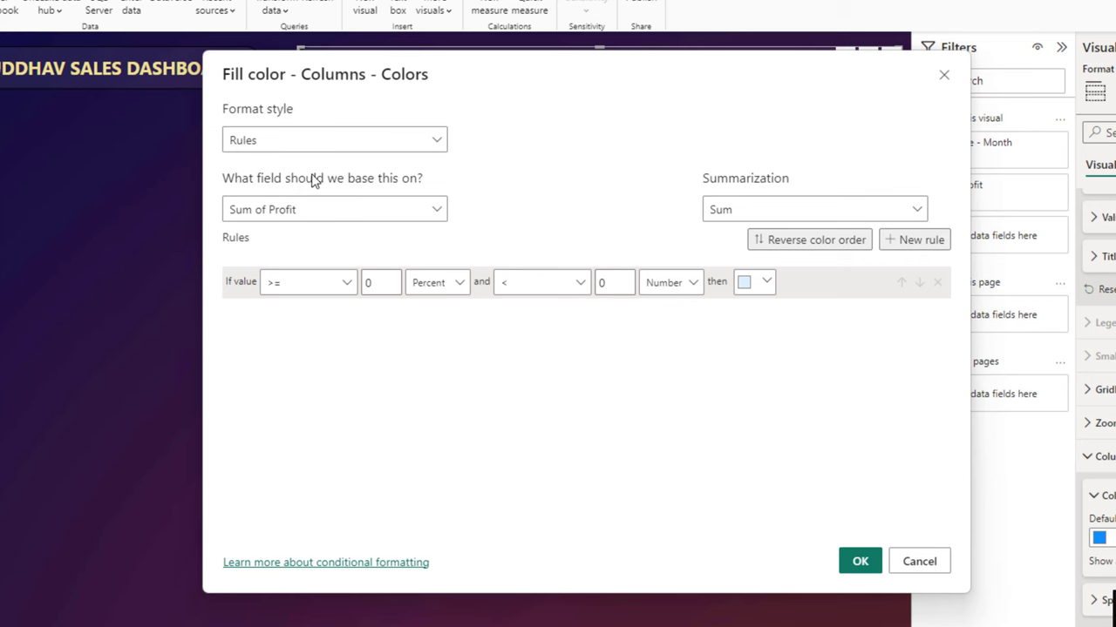
{"action": "left_click", "coordinate": [767, 284]}
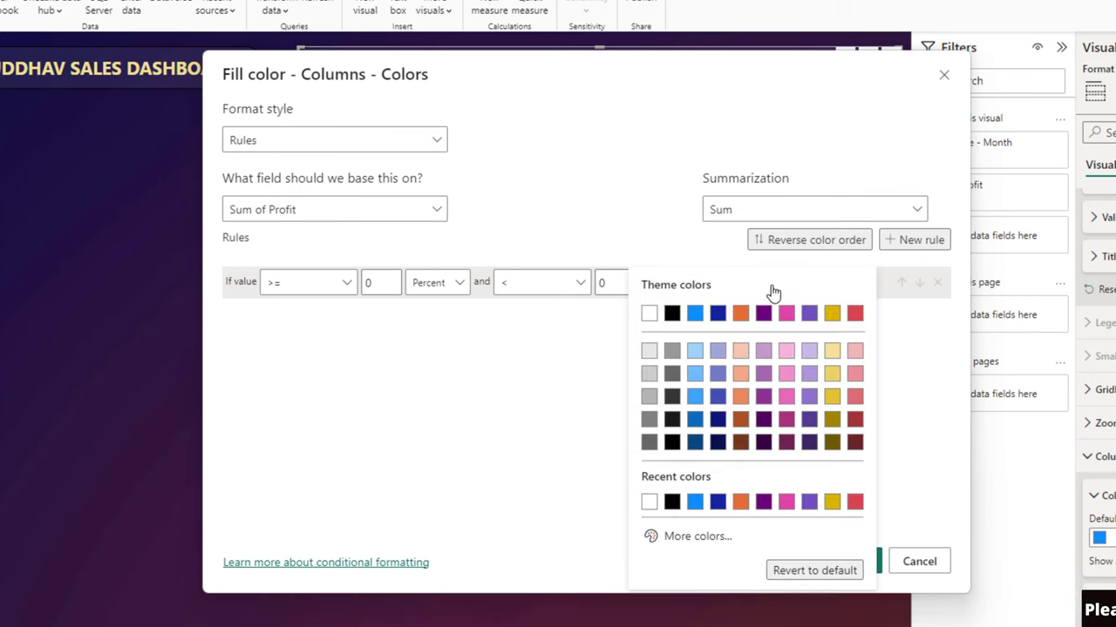
{"action": "left_click", "coordinate": [695, 313]}
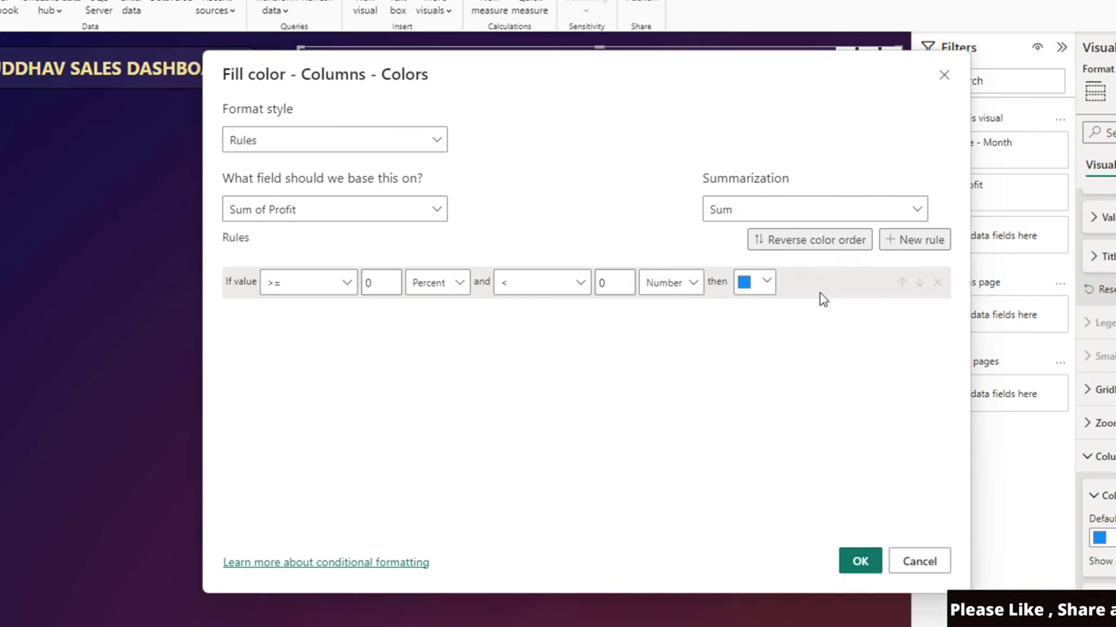
Add a second rule coloured orange and apply the rule-based column colours
{"action": "left_click", "coordinate": [931, 241]}
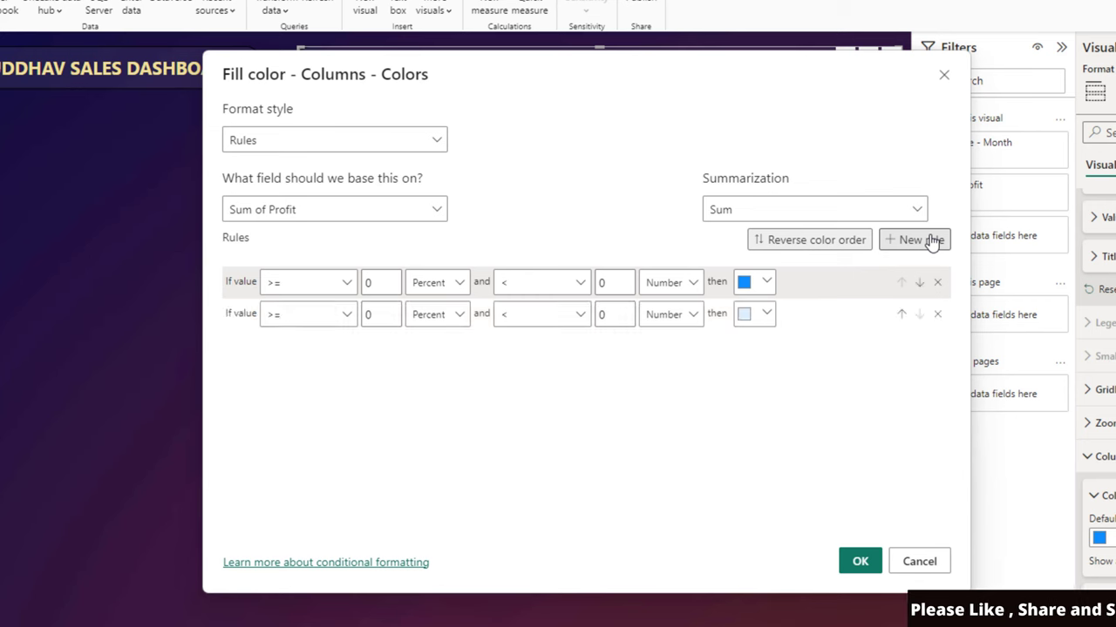
{"action": "left_click", "coordinate": [766, 315]}
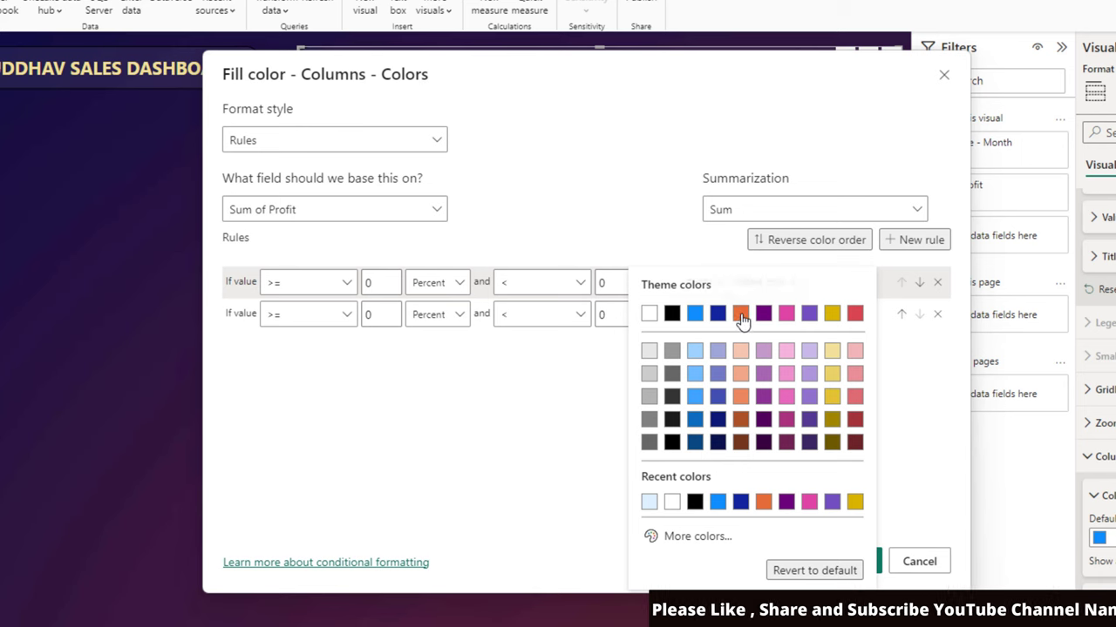
{"action": "left_click", "coordinate": [740, 314]}
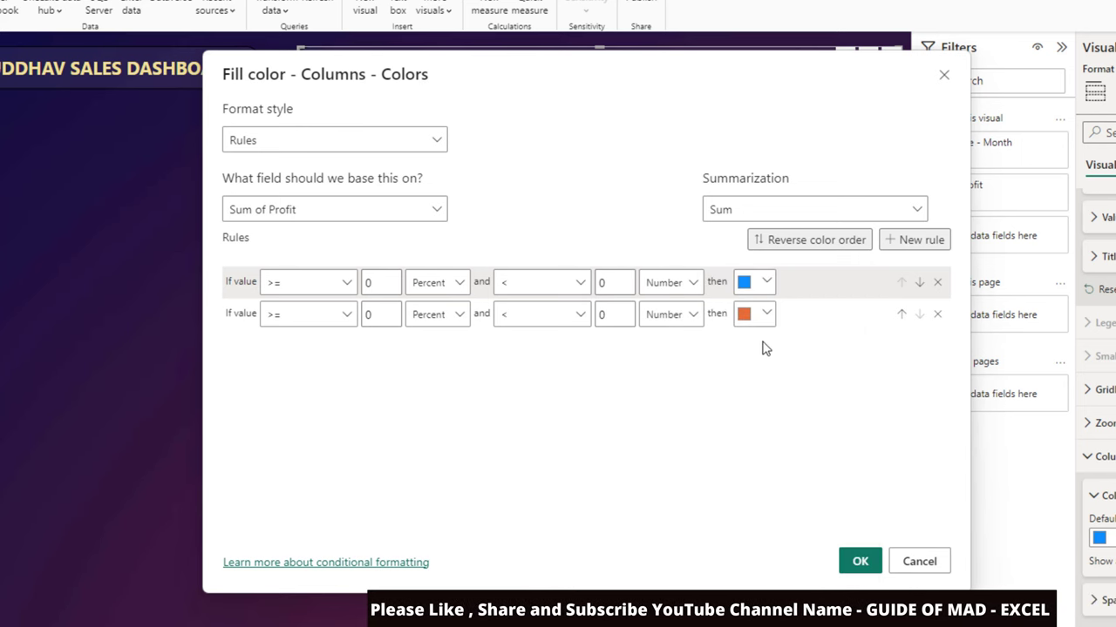
{"action": "left_click", "coordinate": [872, 568]}
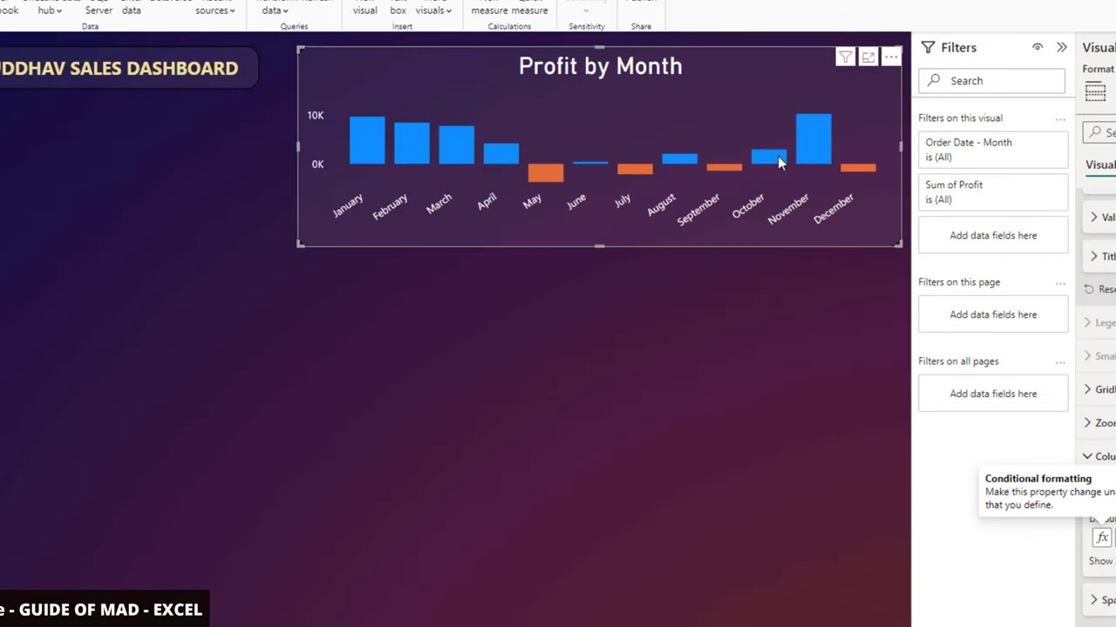
{"action": "left_click", "coordinate": [893, 306]}
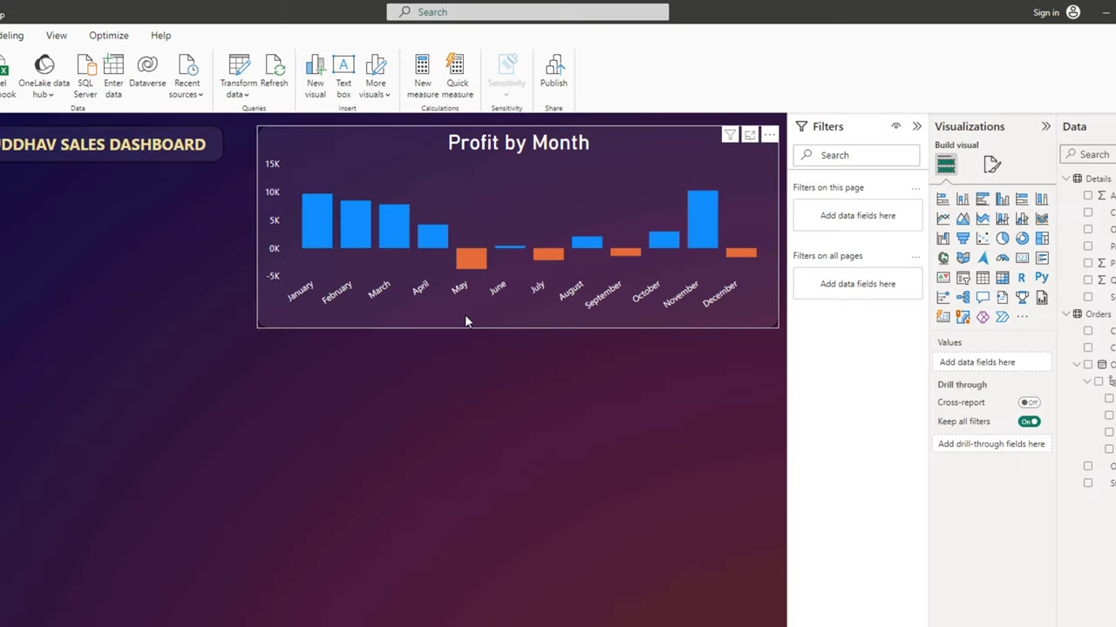
Copy and paste the Profit by Month visual, placing the duplicate below and left of the original
{"action": "left_click", "coordinate": [466, 317]}
{"action": "right_click", "coordinate": [465, 316]}
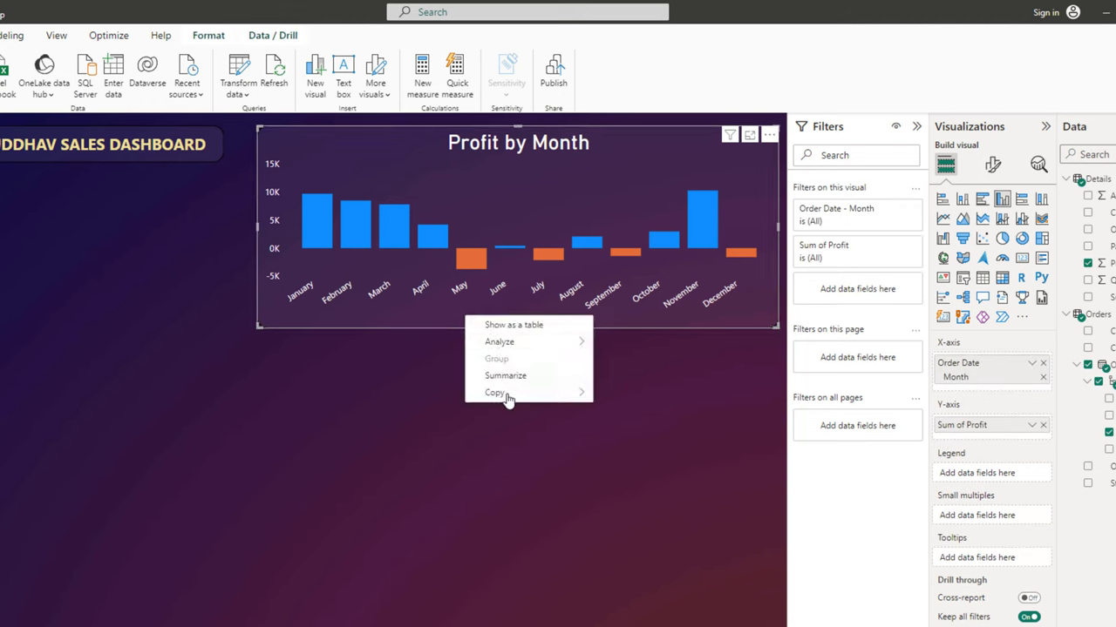
{"action": "mouse_move", "coordinate": [508, 398]}
{"action": "left_click", "coordinate": [661, 396]}
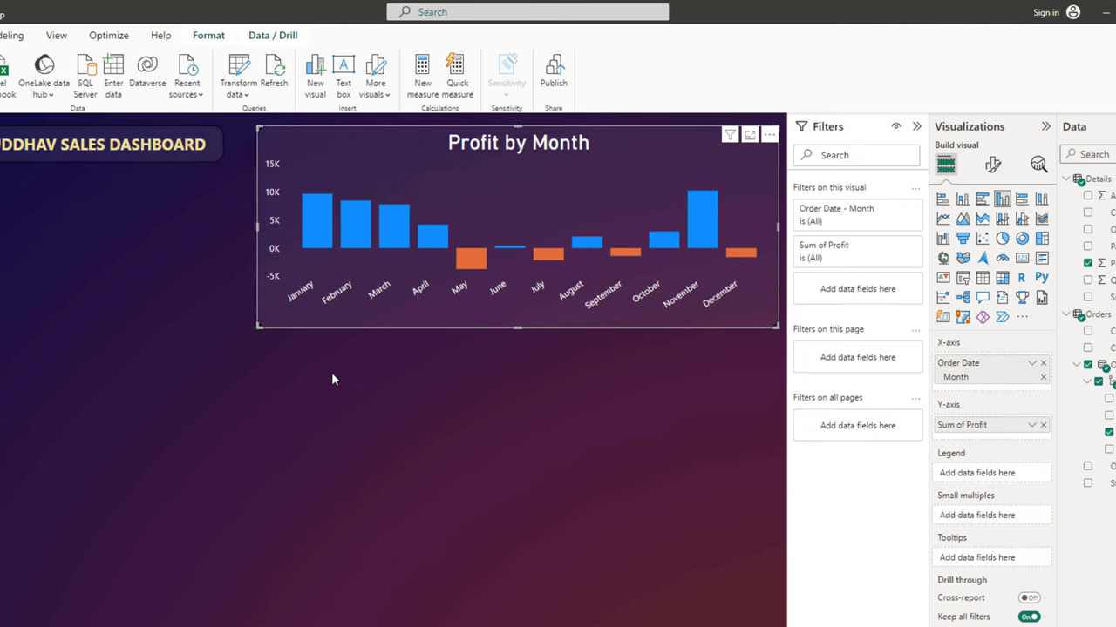
{"action": "key", "text": "ctrl+v"}
{"action": "mouse_move", "coordinate": [376, 326]}
{"action": "left_mouse_down"}
{"action": "mouse_move", "coordinate": [218, 434]}
{"action": "mouse_move", "coordinate": [70, 506]}
{"action": "left_mouse_up"}
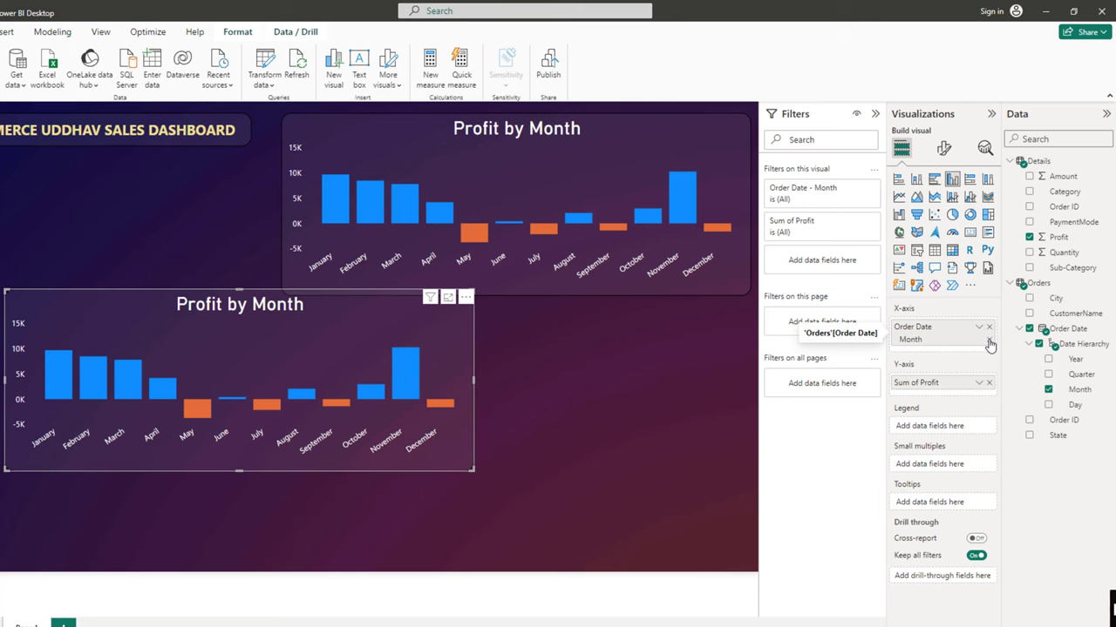
Replace the copy's Order Date Month axis with Sub-Category and switch it to a stacked bar chart
{"action": "left_click", "coordinate": [989, 340]}
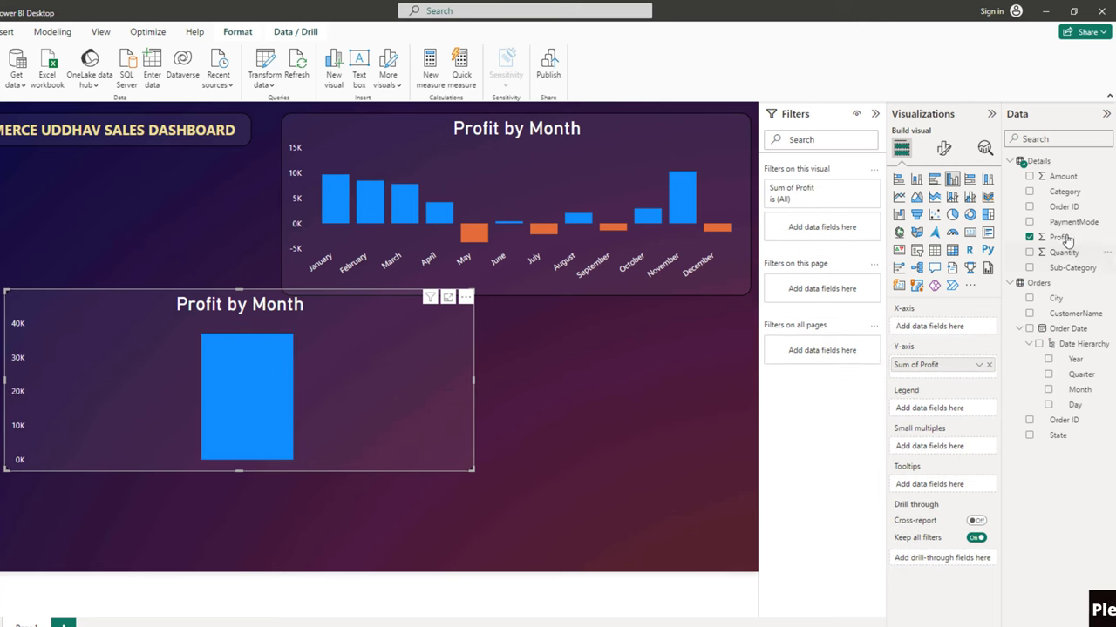
{"action": "left_click_drag", "start_coordinate": [1057, 274], "coordinate": [943, 327]}
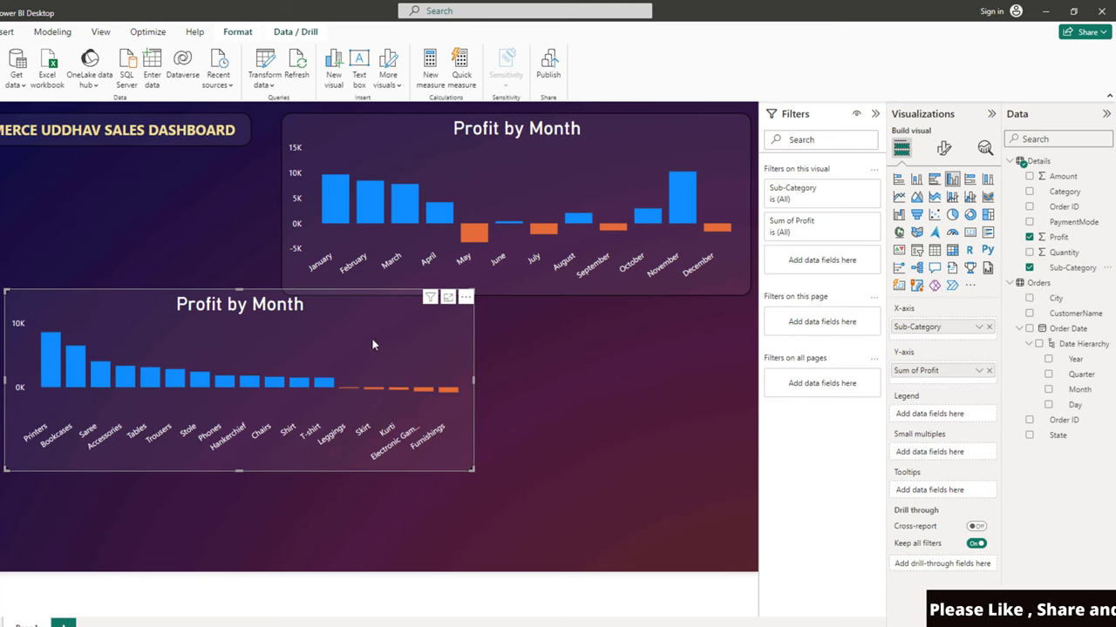
{"action": "left_click_drag", "start_coordinate": [342, 312], "coordinate": [342, 341]}
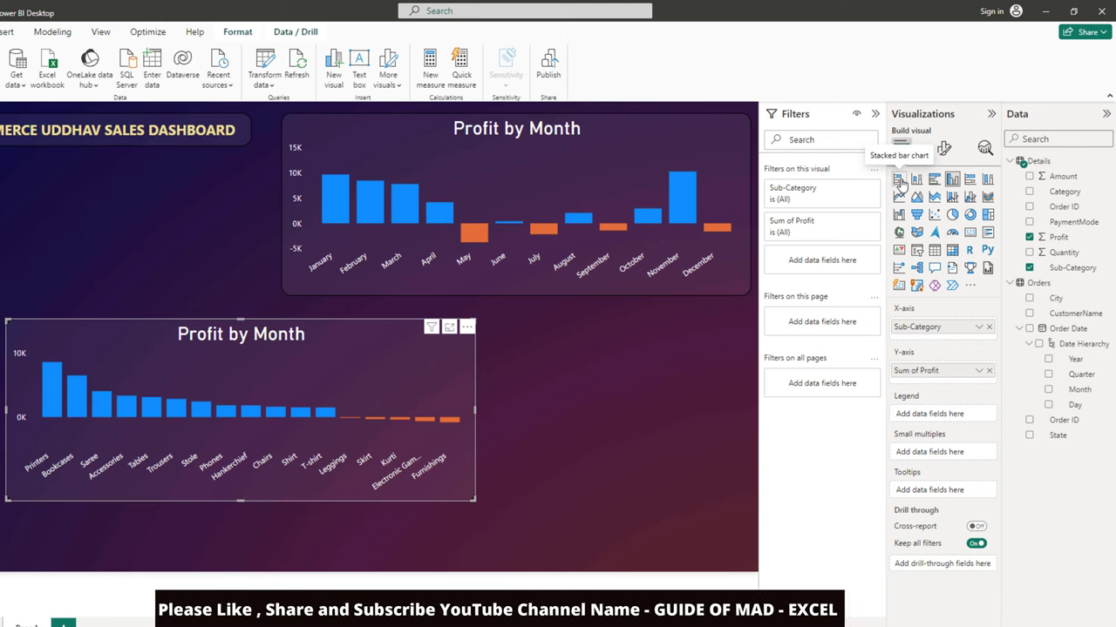
{"action": "left_click", "coordinate": [898, 180]}
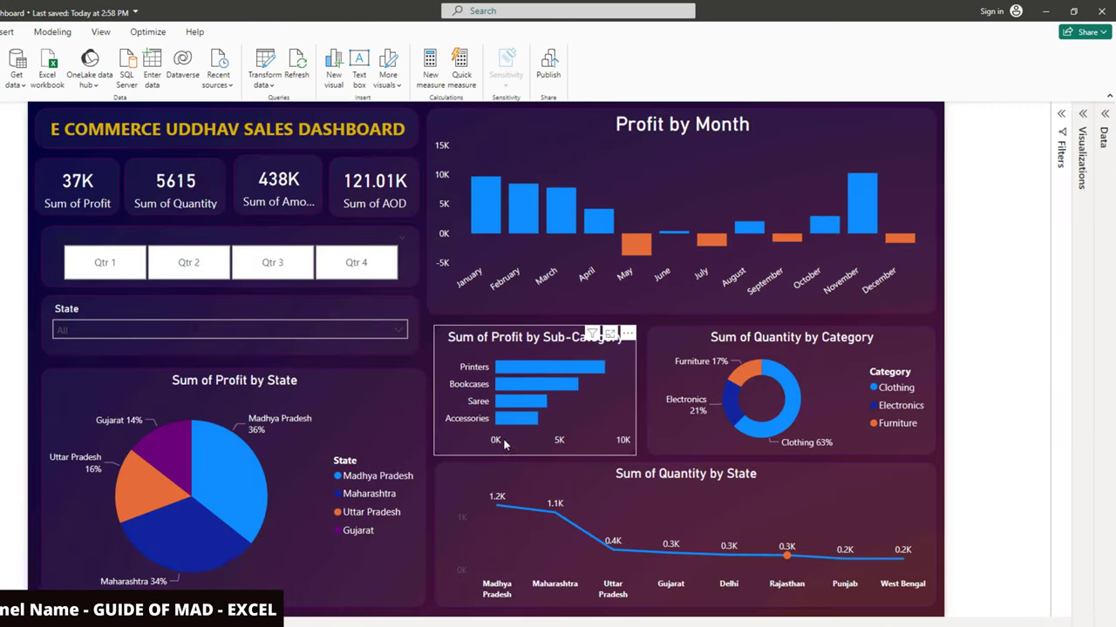
{"action": "mouse_move", "coordinate": [526, 365]}
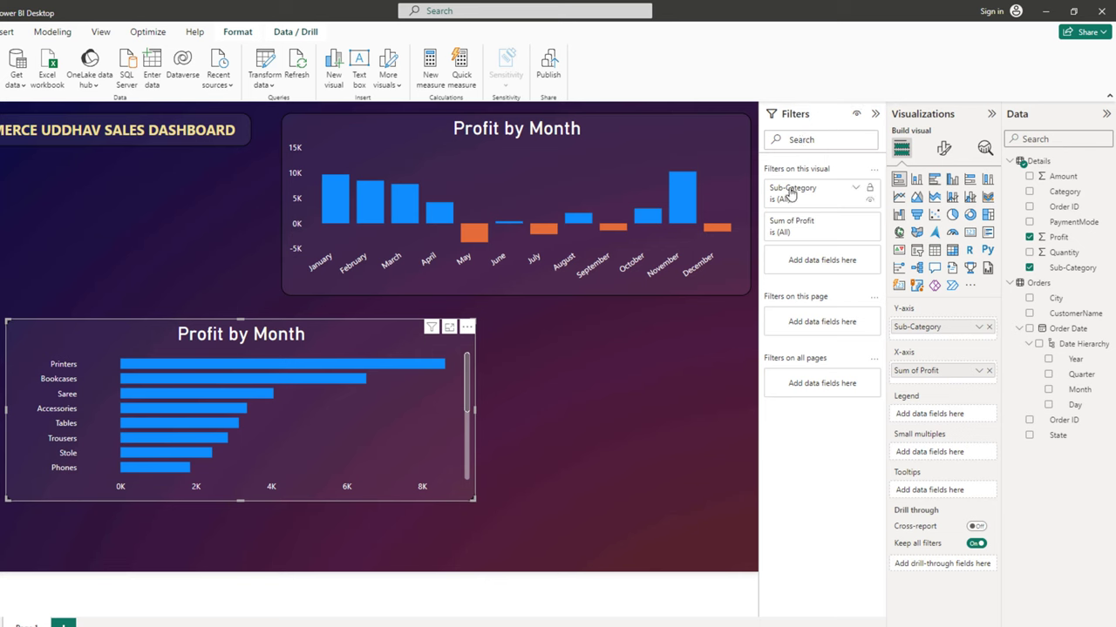
Filter the Sub-Category field to the Top 4 by Sum of Profit
{"action": "left_click", "coordinate": [791, 193]}
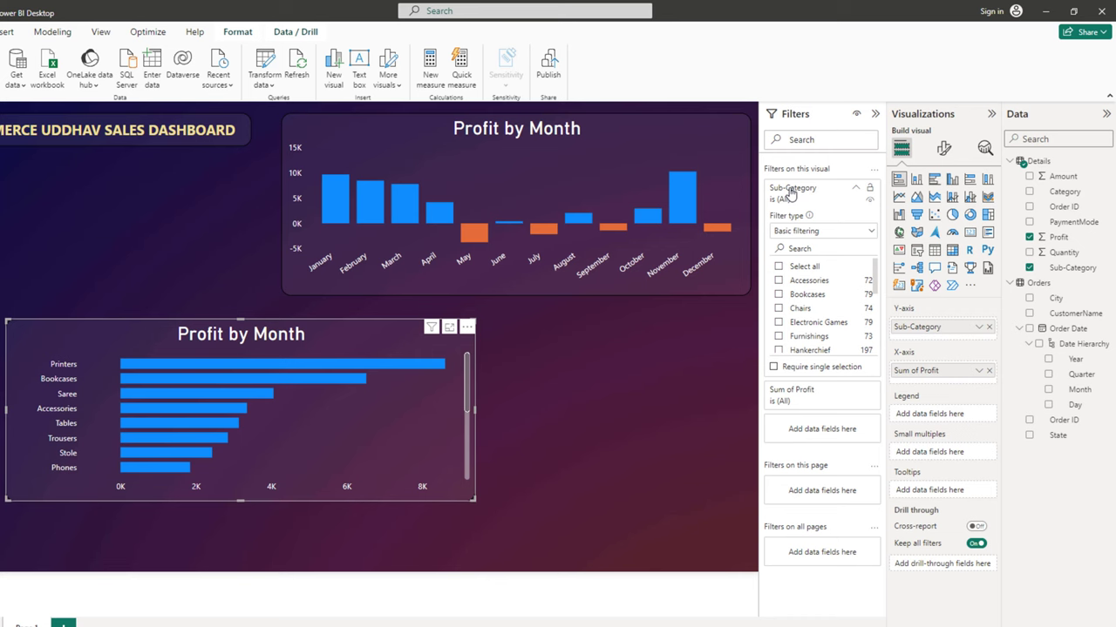
{"action": "left_click", "coordinate": [811, 232]}
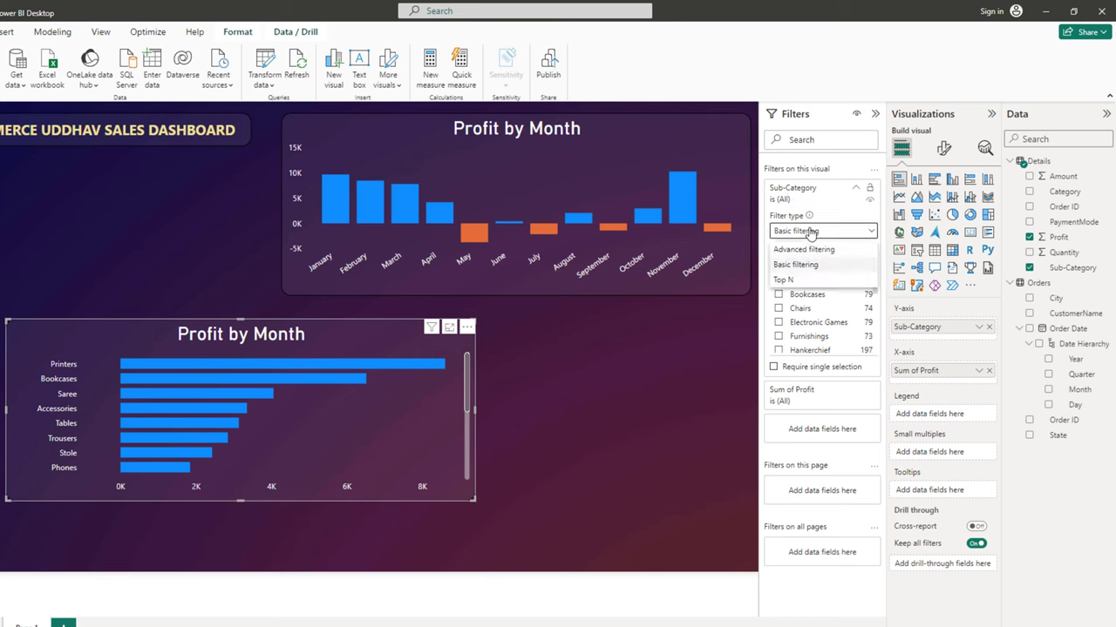
{"action": "left_click", "coordinate": [789, 281]}
{"action": "type", "text": "4"}
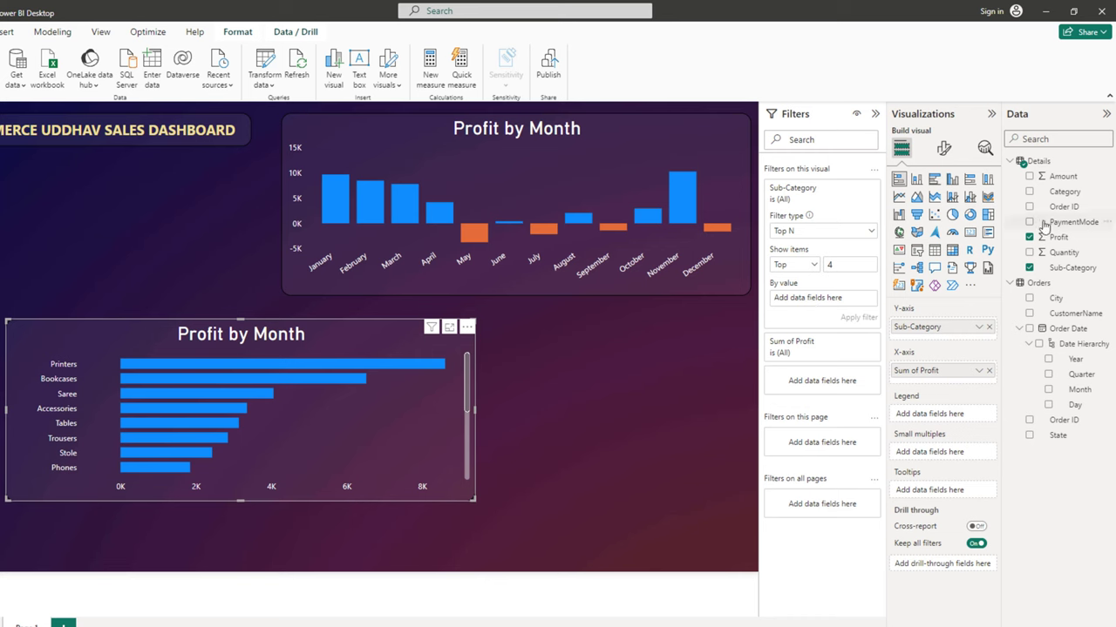
{"action": "left_click_drag", "start_coordinate": [1062, 237], "coordinate": [840, 300]}
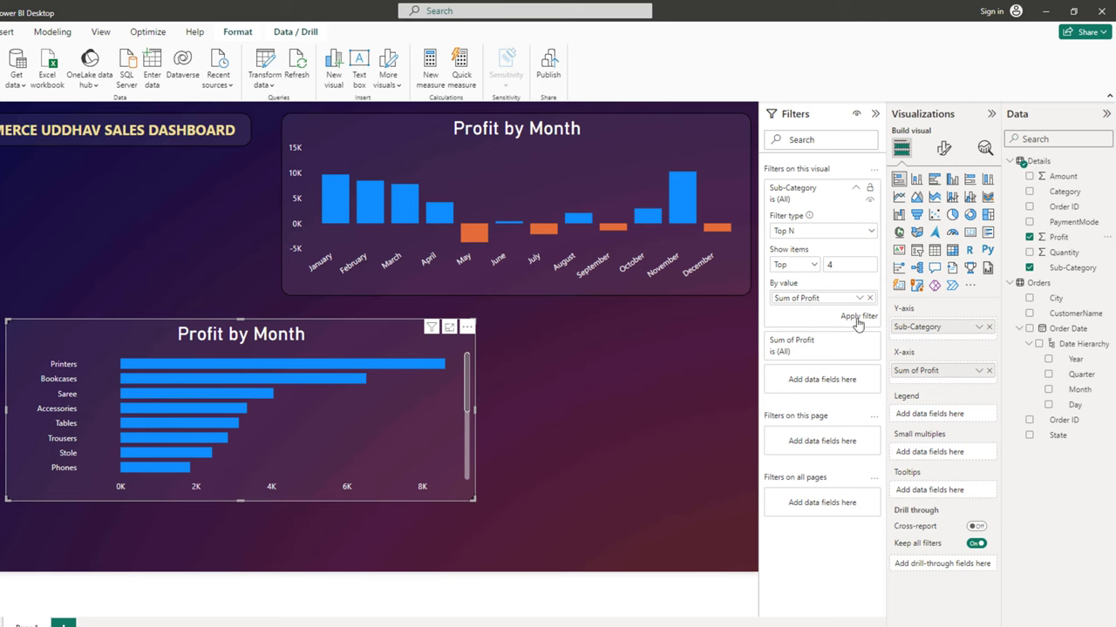
{"action": "left_click", "coordinate": [857, 319]}
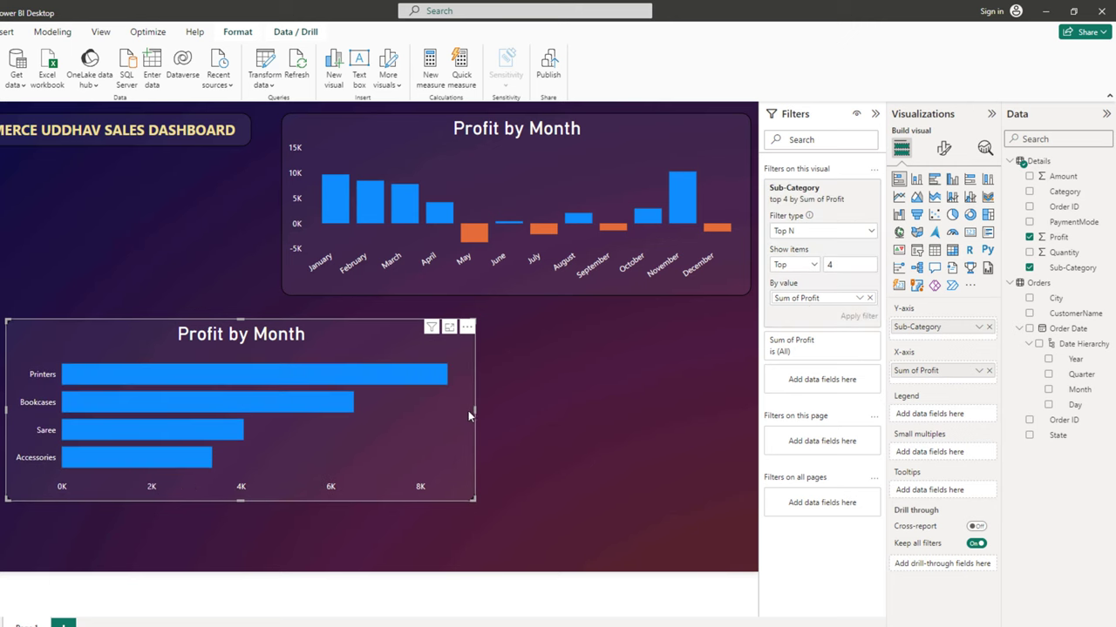
Resize the bar chart and position it beneath the monthly column chart
{"action": "left_click_drag", "start_coordinate": [468, 415], "coordinate": [278, 398]}
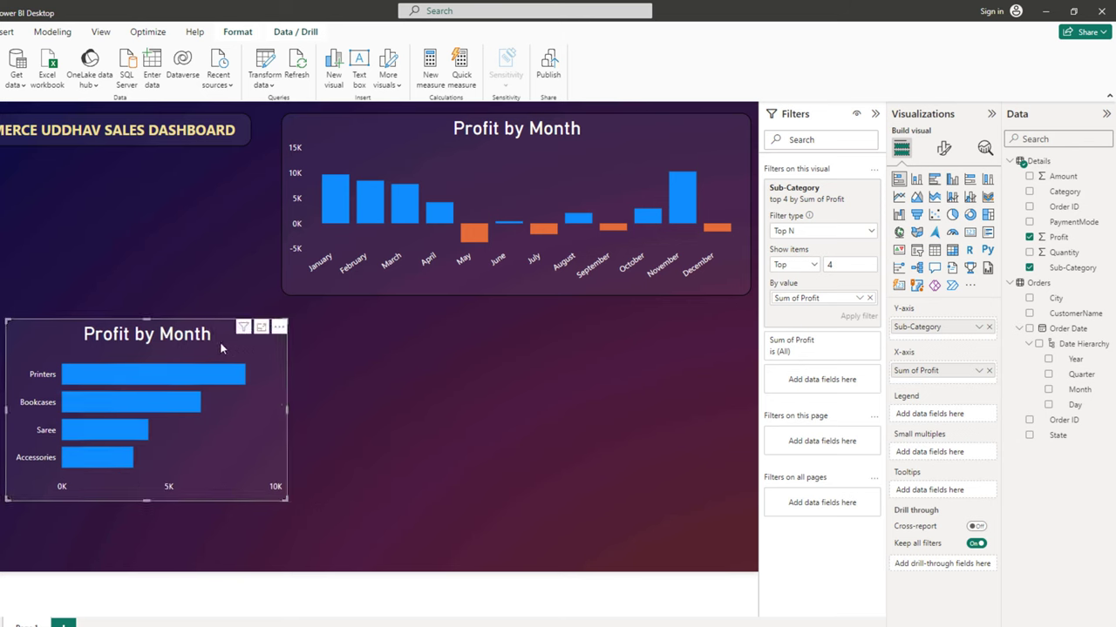
{"action": "left_click_drag", "start_coordinate": [221, 349], "coordinate": [498, 332]}
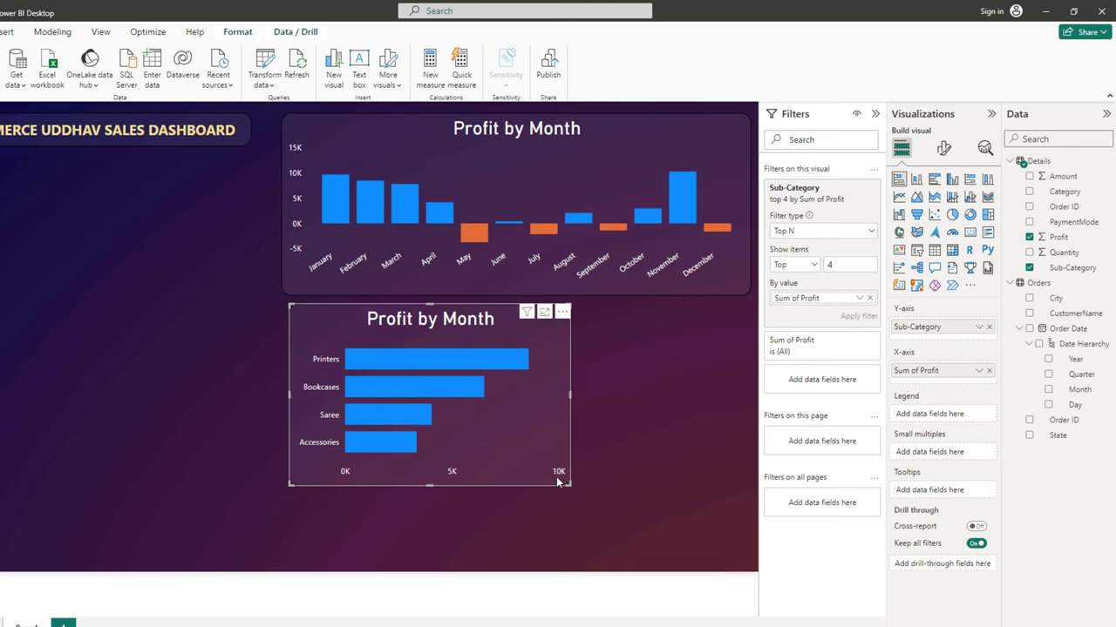
{"action": "left_click_drag", "start_coordinate": [558, 481], "coordinate": [497, 444]}
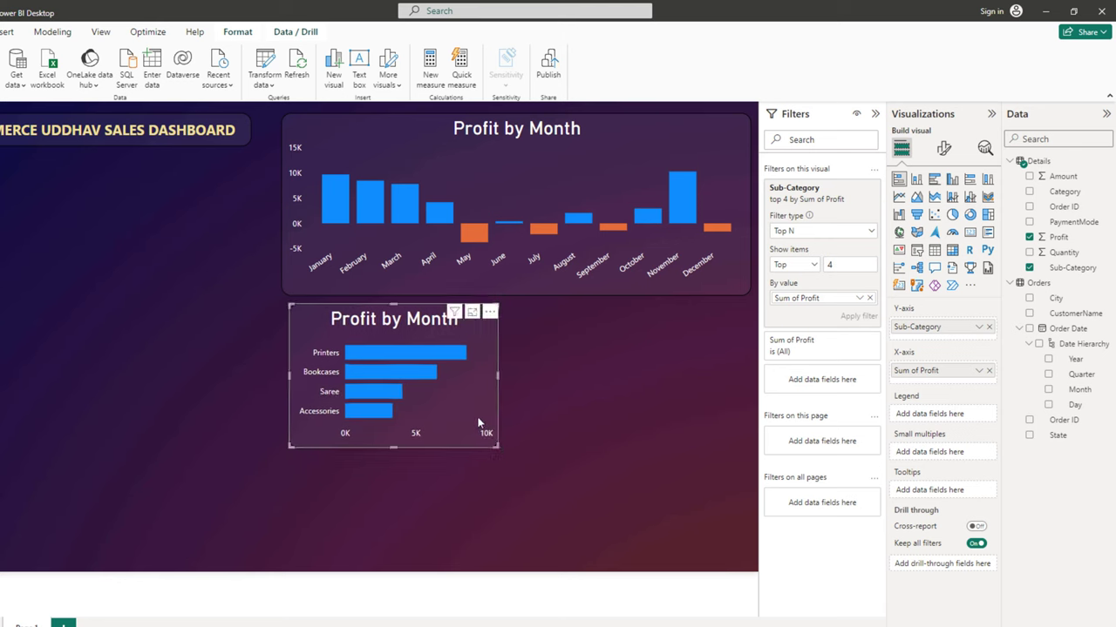
{"action": "left_click_drag", "start_coordinate": [471, 416], "coordinate": [416, 333]}
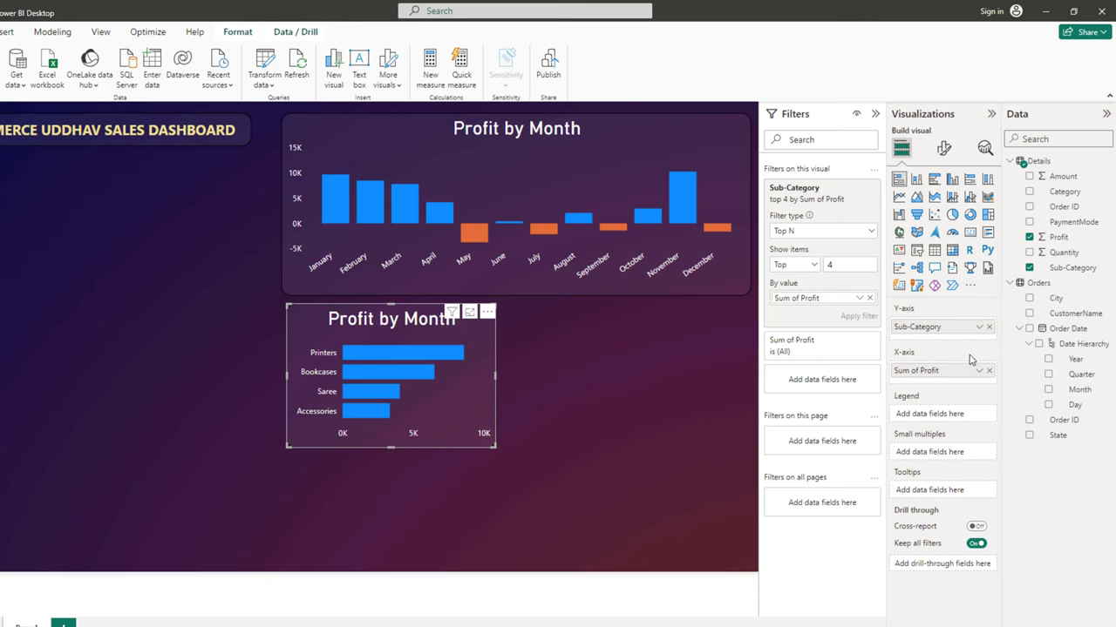
Clear the bar chart's custom title so it reverts to 'Sum of Profit by Sub - Category'
{"action": "left_click", "coordinate": [940, 152]}
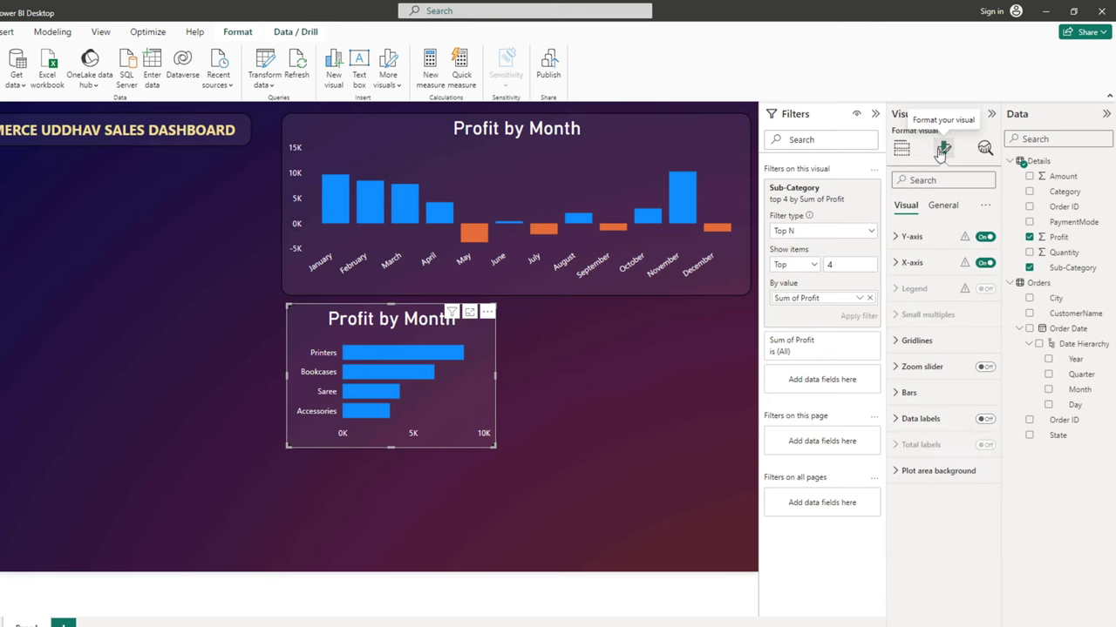
{"action": "left_click", "coordinate": [948, 205]}
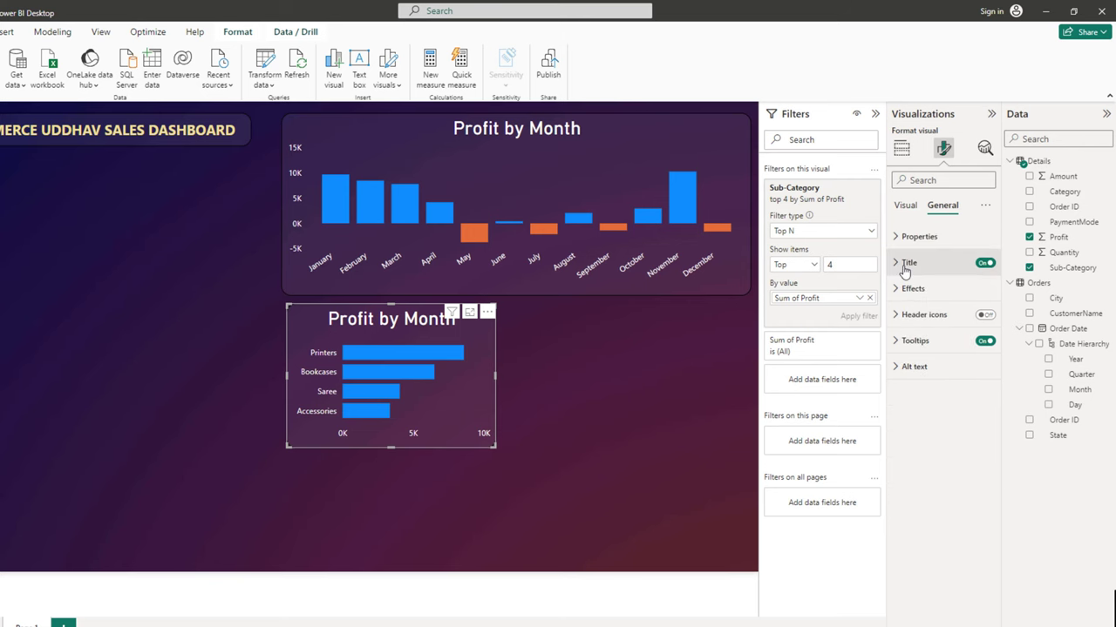
{"action": "left_click", "coordinate": [905, 264]}
{"action": "left_click_drag", "start_coordinate": [960, 327], "coordinate": [880, 330]}
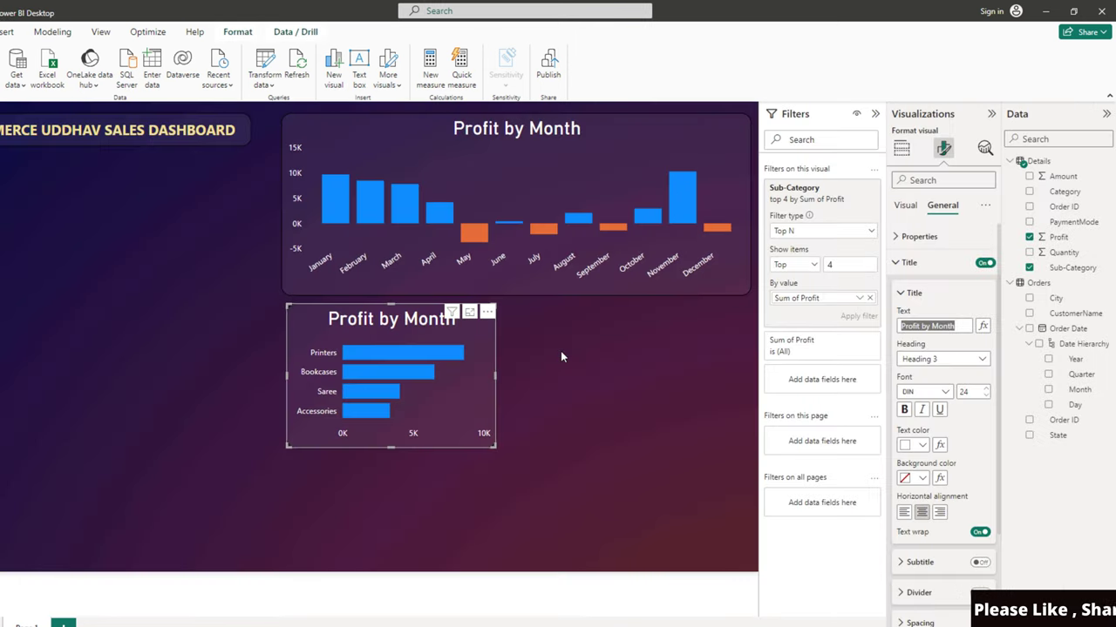
{"action": "key", "text": "BackSpace"}
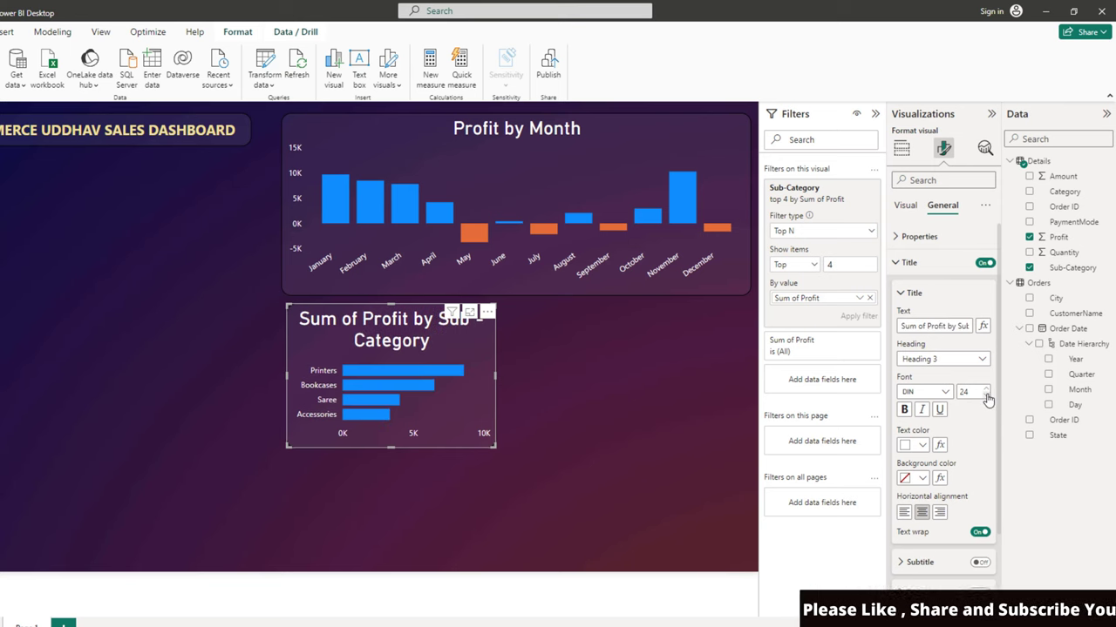
Lower the title font size from 23 to 15 and make the chart wider and shorter
{"action": "left_click", "coordinate": [985, 395]}
{"action": "left_click", "coordinate": [986, 395]}
{"action": "left_click", "coordinate": [985, 395]}
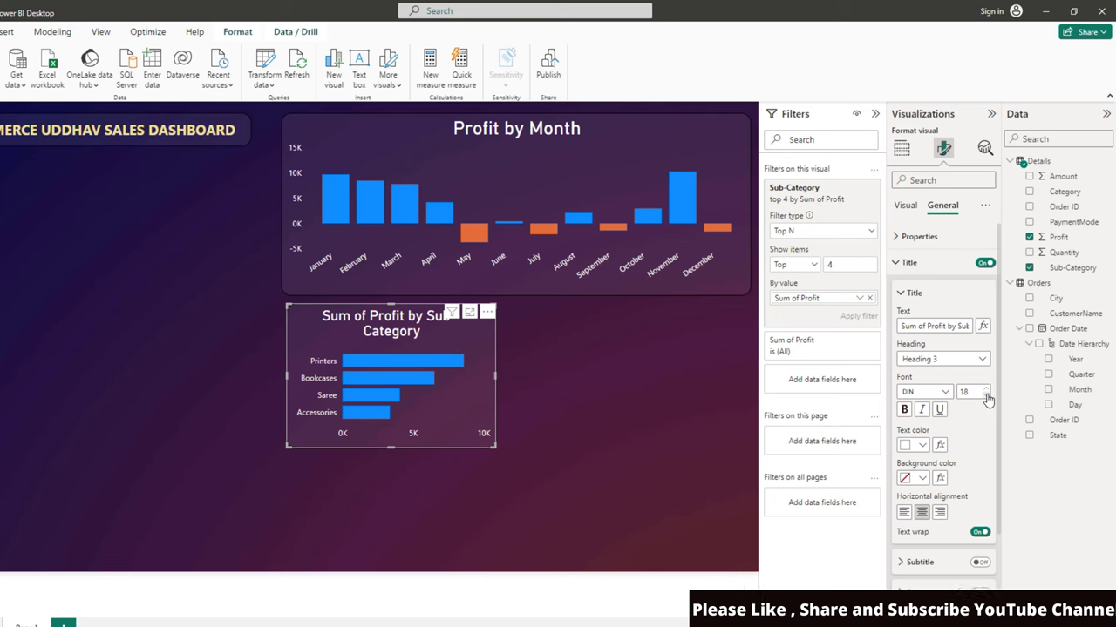
{"action": "left_click", "coordinate": [986, 395]}
{"action": "left_click", "coordinate": [986, 395]}
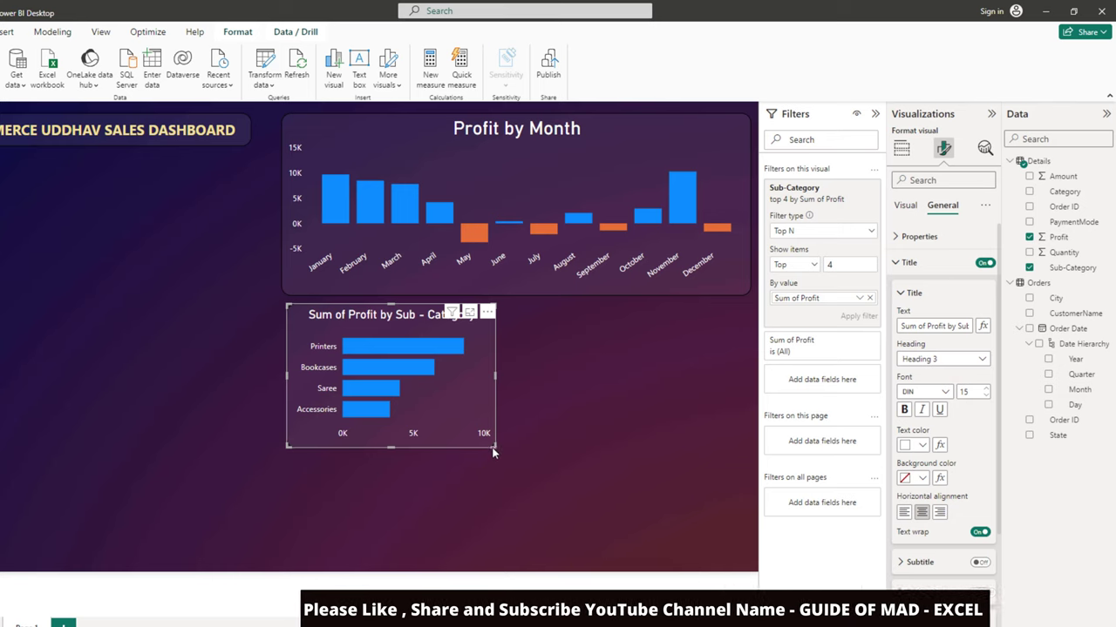
{"action": "left_click_drag", "start_coordinate": [495, 446], "coordinate": [510, 416]}
{"action": "left_click", "coordinate": [611, 356]}
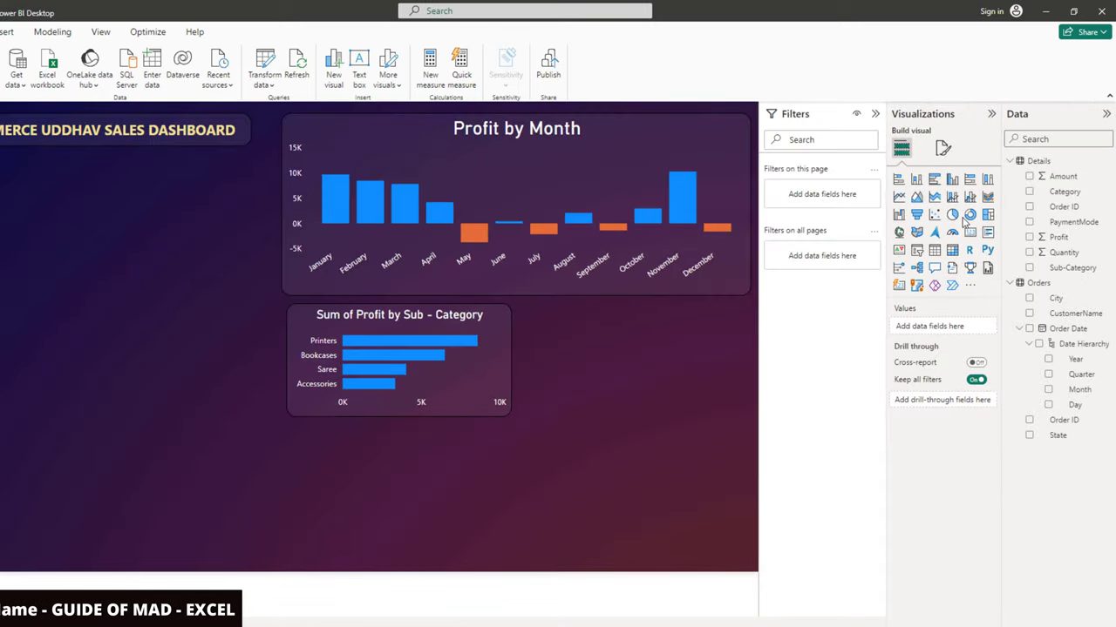
Insert a donut chart showing Sum of Quantity split by Category
{"action": "left_click", "coordinate": [969, 216]}
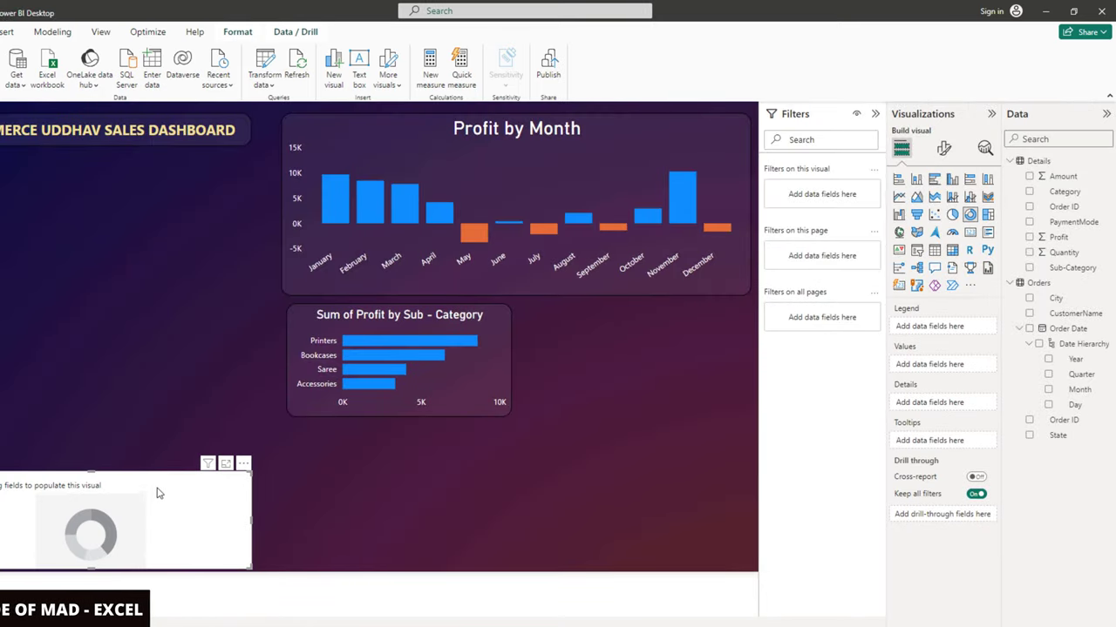
{"action": "left_click_drag", "start_coordinate": [154, 491], "coordinate": [151, 288]}
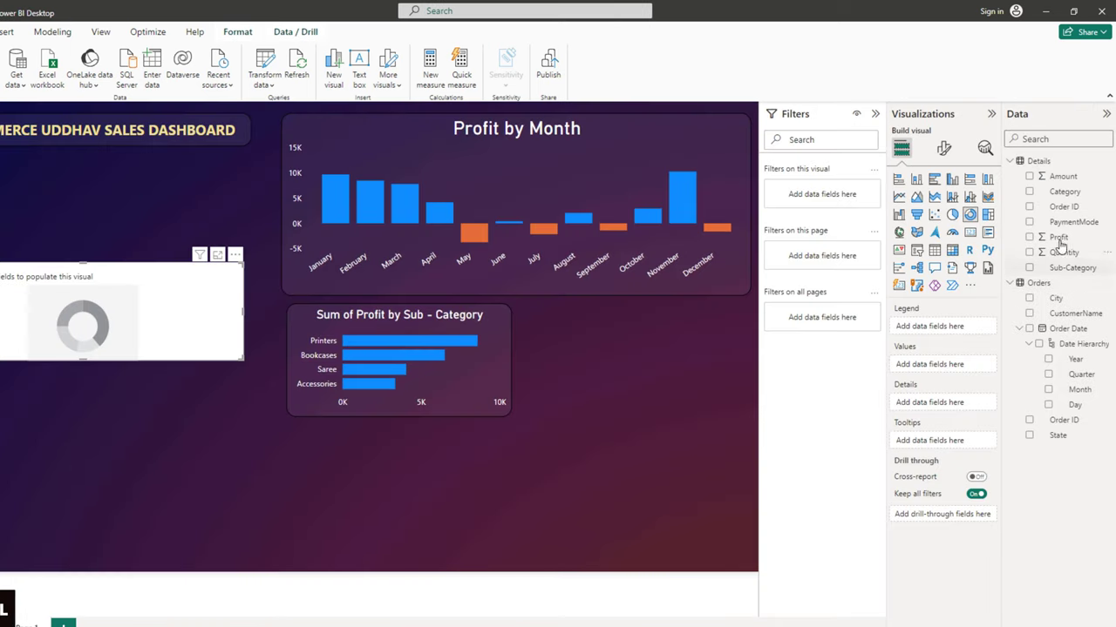
{"action": "left_click", "coordinate": [1030, 252]}
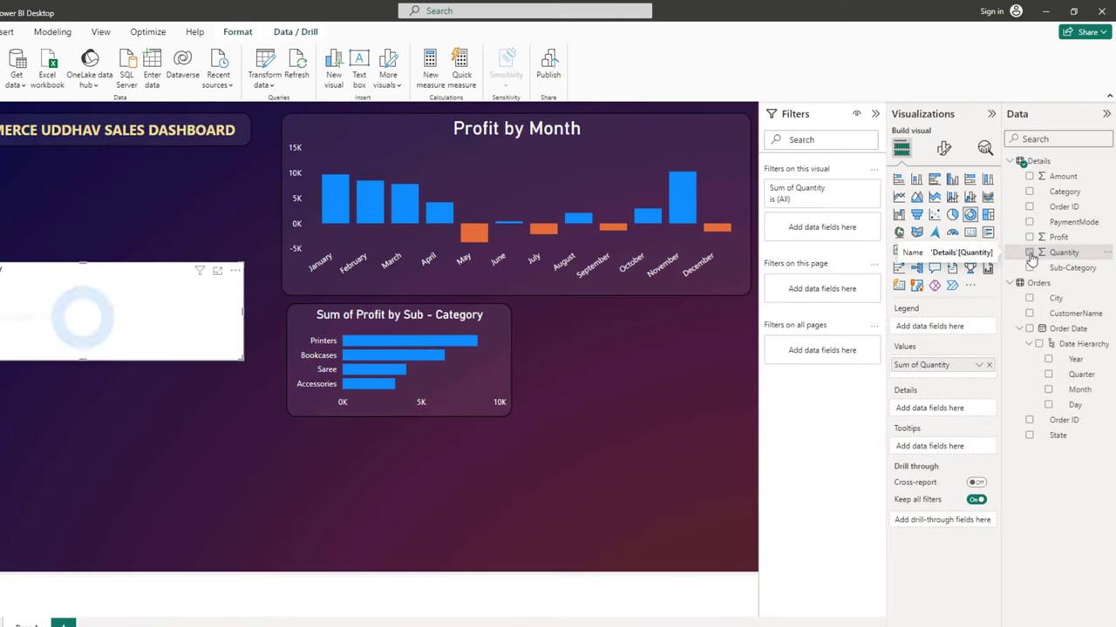
{"action": "left_click", "coordinate": [1029, 192]}
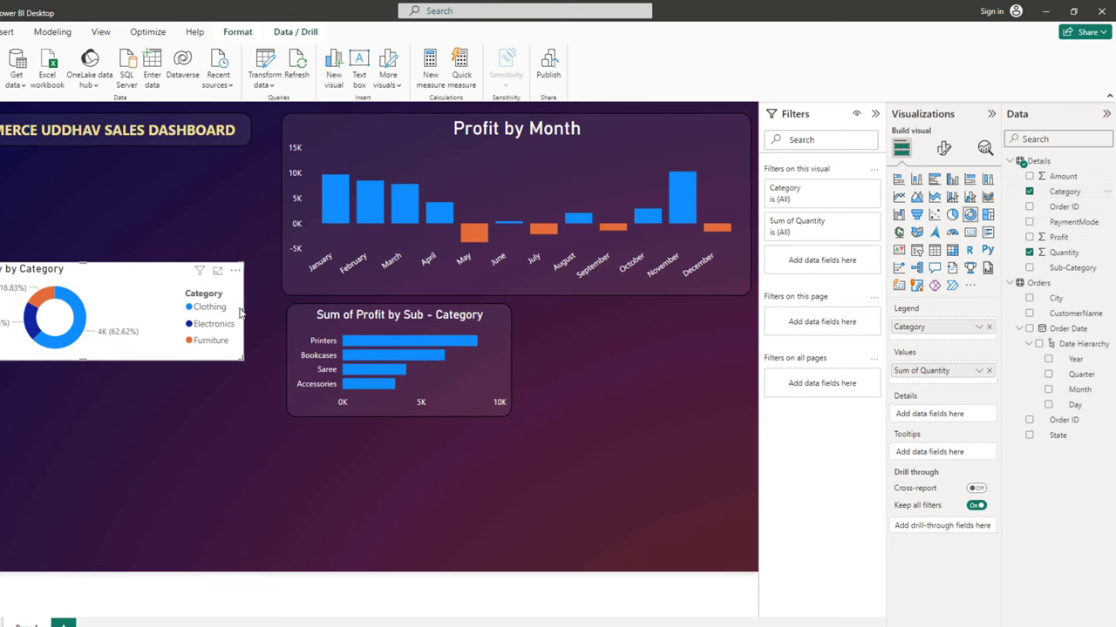
Make the donut narrower and taller and move it beside the Sub-Category profit chart
{"action": "left_click_drag", "start_coordinate": [240, 314], "coordinate": [154, 324]}
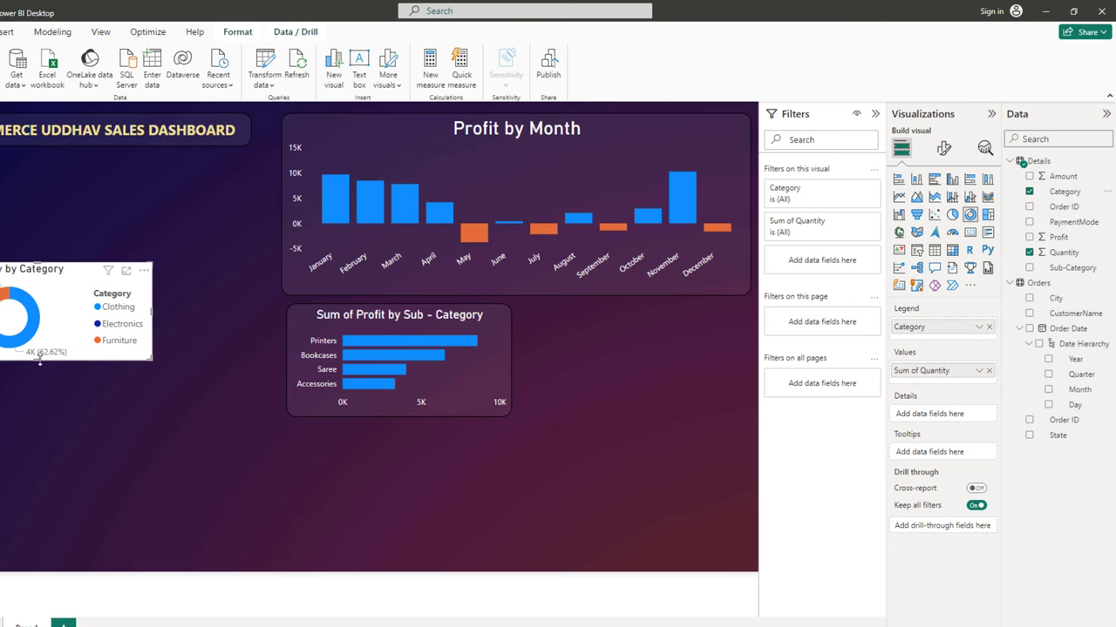
{"action": "left_click_drag", "start_coordinate": [39, 360], "coordinate": [42, 427]}
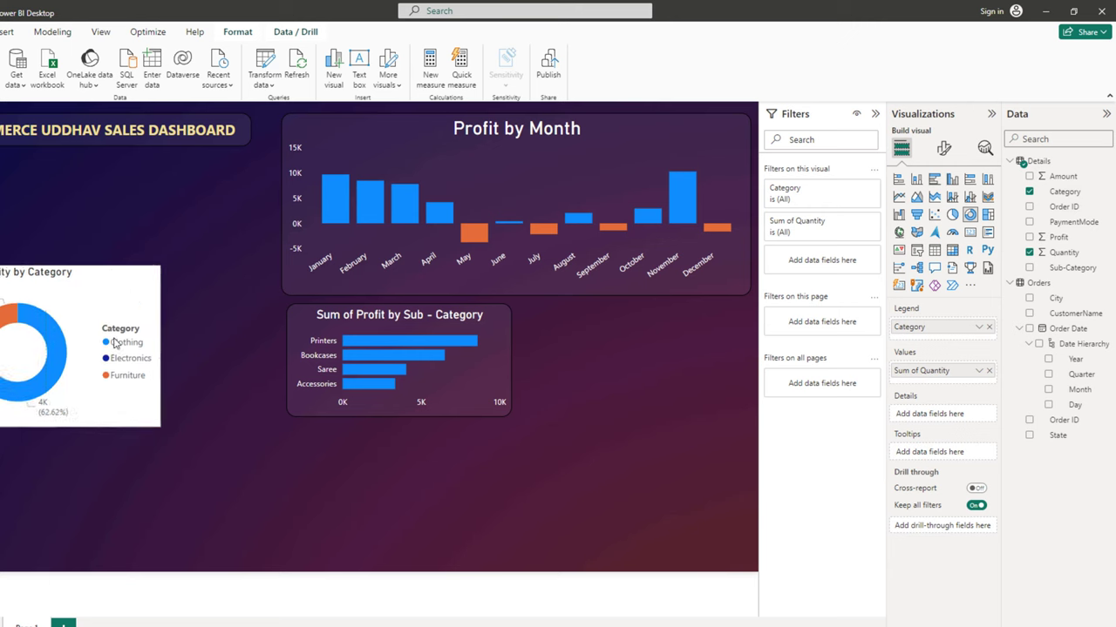
{"action": "left_click_drag", "start_coordinate": [116, 342], "coordinate": [714, 379]}
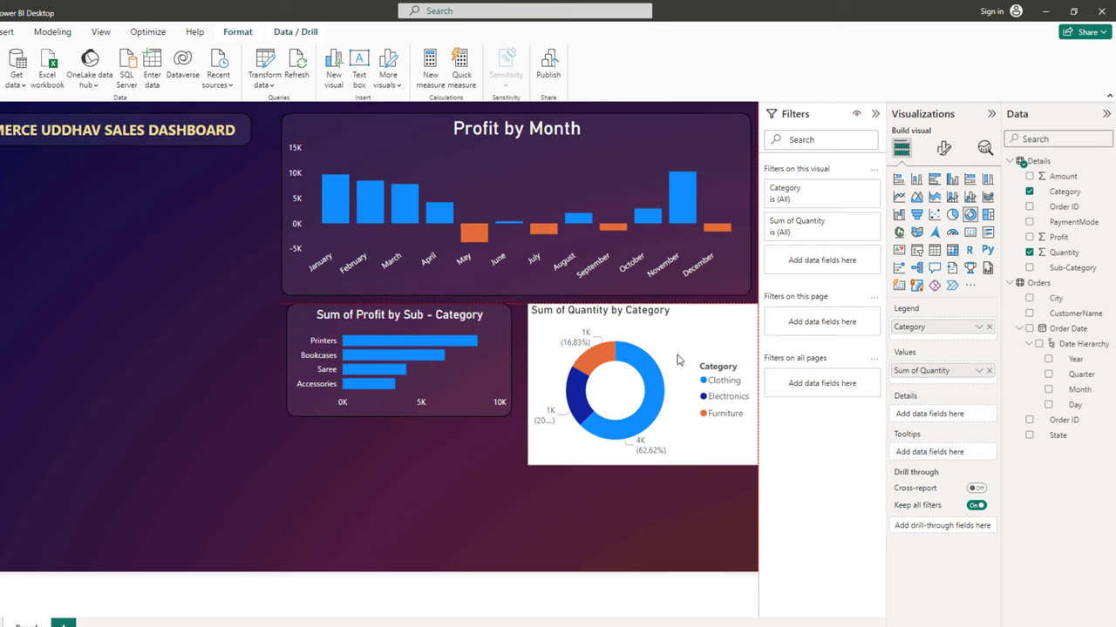
{"action": "left_click", "coordinate": [475, 409]}
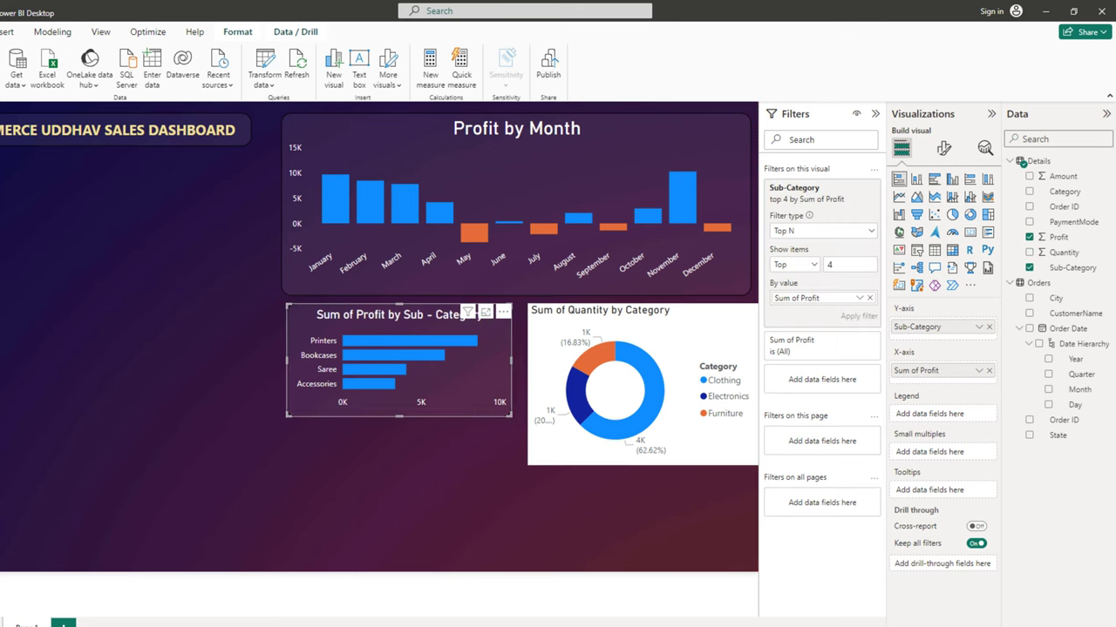
Shorten the donut and widen it slightly left to match the bar chart's height
{"action": "left_click", "coordinate": [681, 332]}
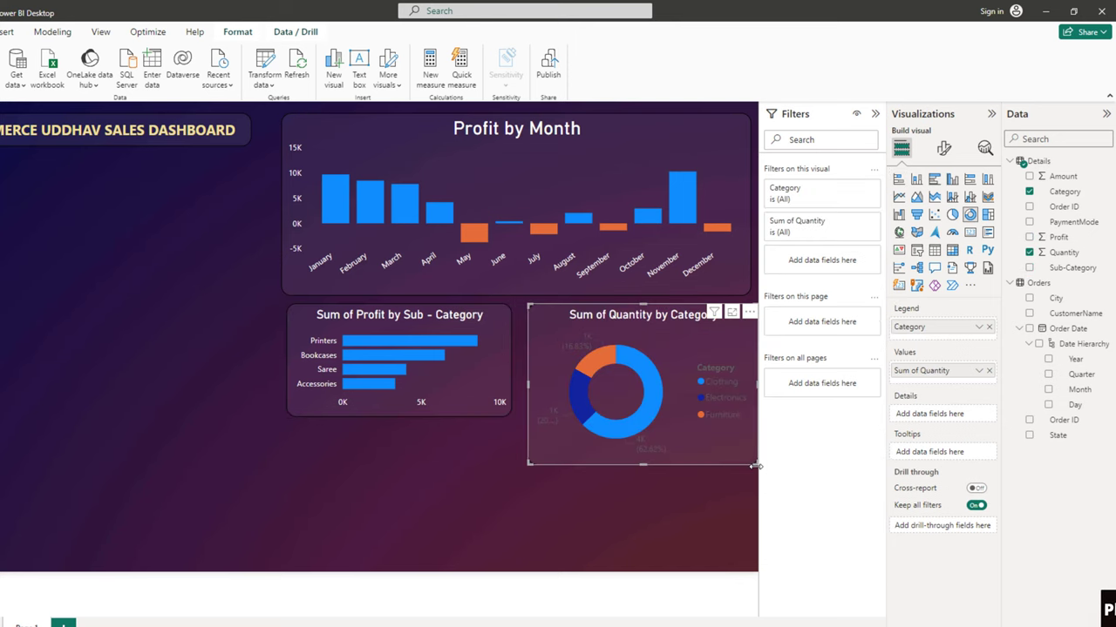
{"action": "mouse_move", "coordinate": [753, 463]}
{"action": "left_mouse_down"}
{"action": "mouse_move", "coordinate": [753, 416]}
{"action": "mouse_move", "coordinate": [780, 386]}
{"action": "left_mouse_up"}
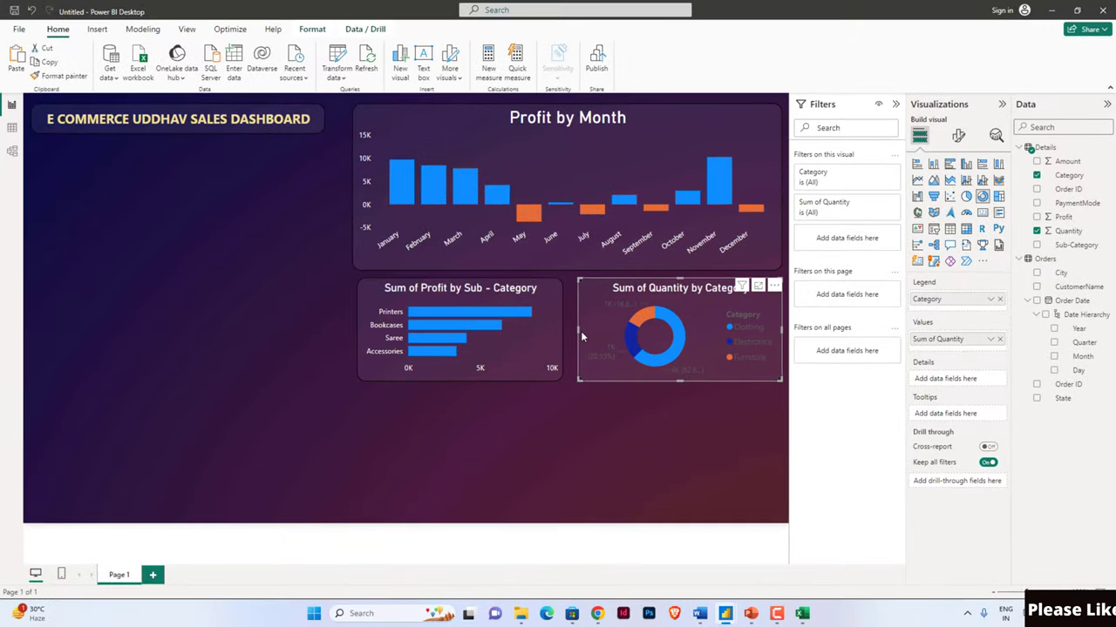
{"action": "left_click_drag", "start_coordinate": [579, 329], "coordinate": [567, 329]}
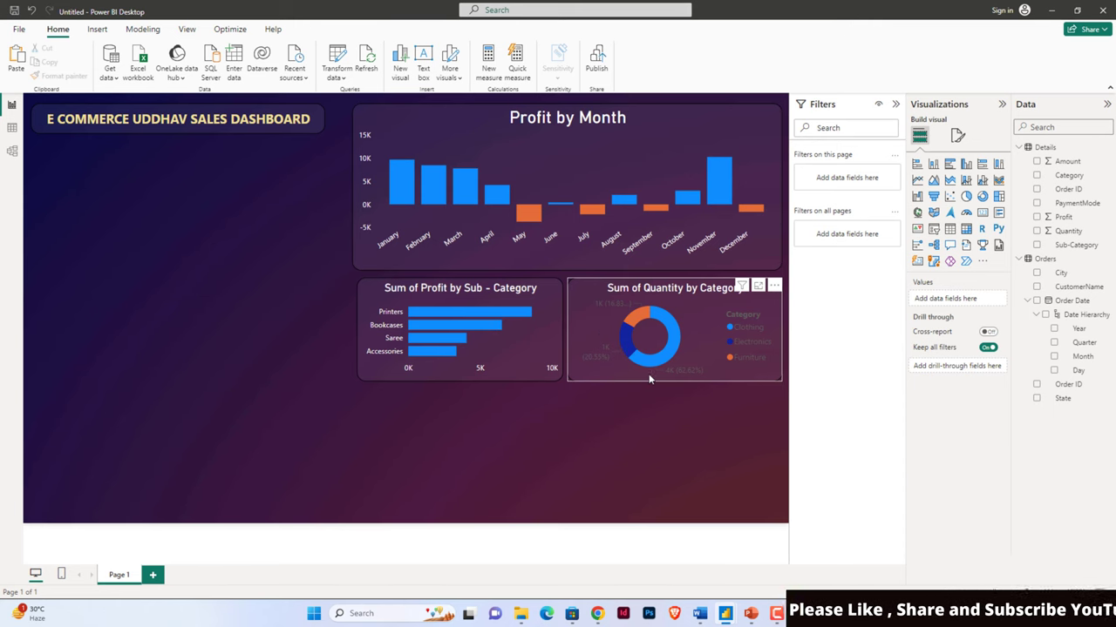
Set the donut legend's text colour to White
{"action": "left_click", "coordinate": [732, 364]}
{"action": "left_click", "coordinate": [918, 220]}
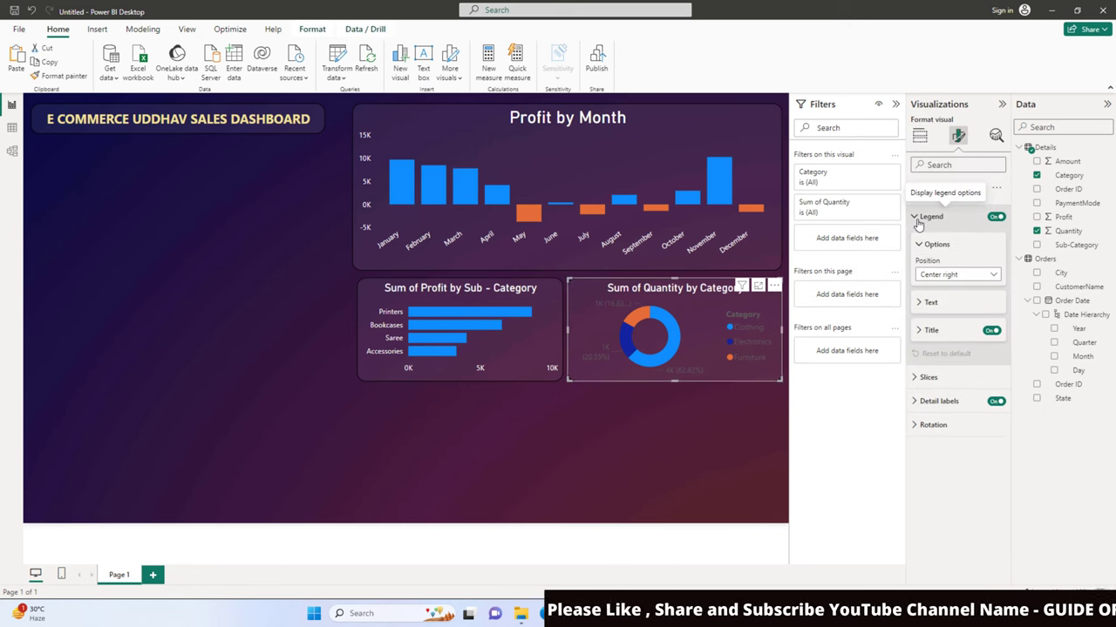
{"action": "left_click", "coordinate": [927, 302]}
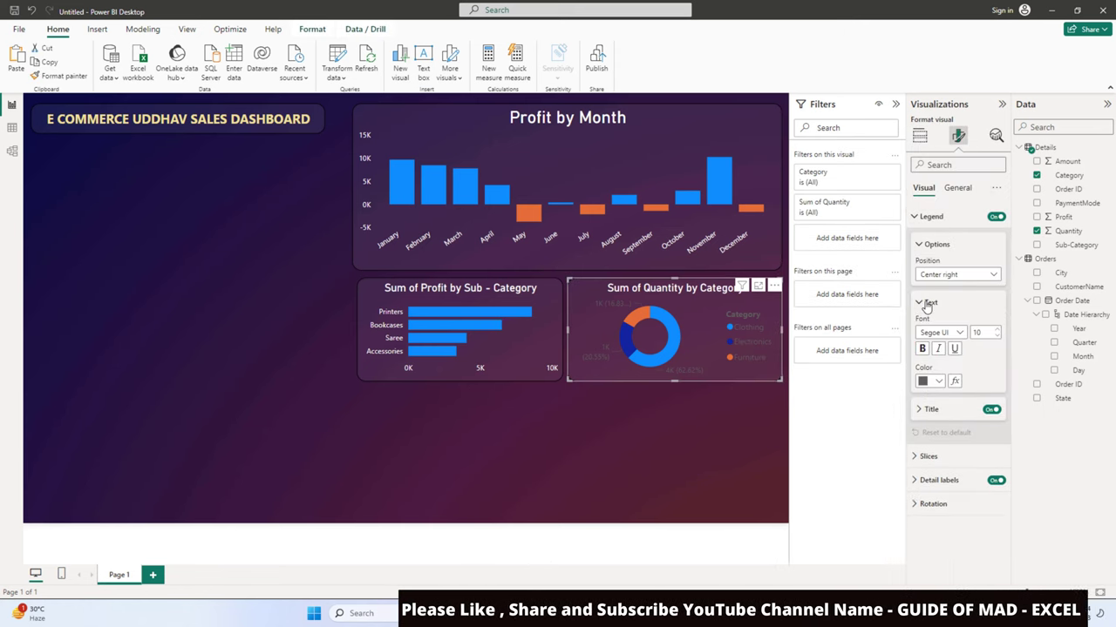
{"action": "left_click", "coordinate": [938, 383]}
{"action": "left_click", "coordinate": [929, 421]}
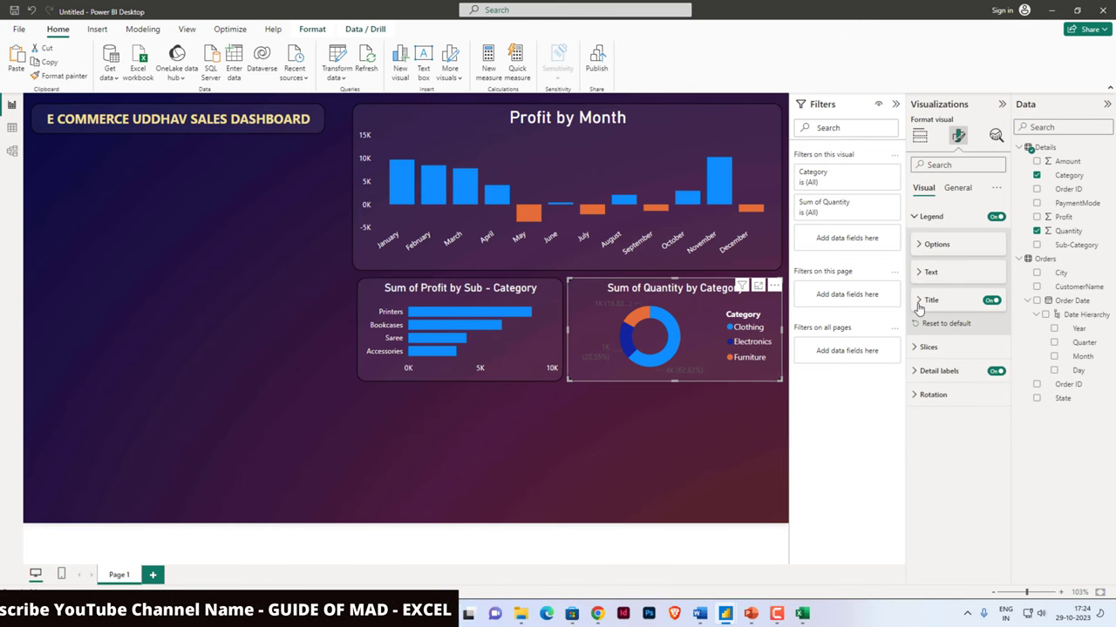
{"action": "left_click", "coordinate": [920, 373]}
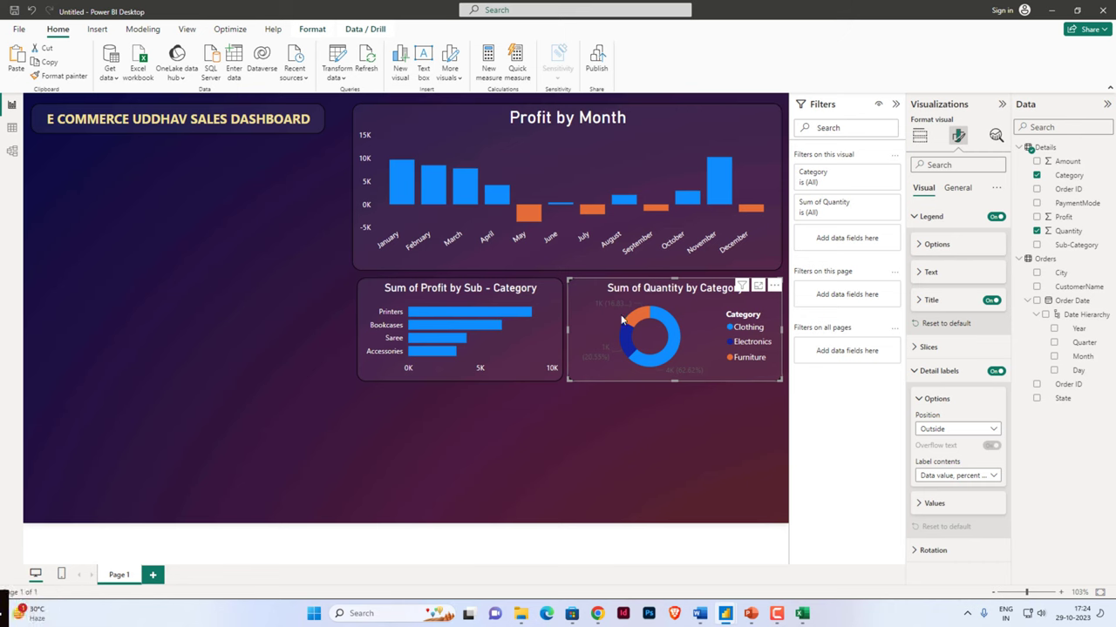
Set the donut's label contents to Category, percent of total
{"action": "left_click", "coordinate": [918, 398]}
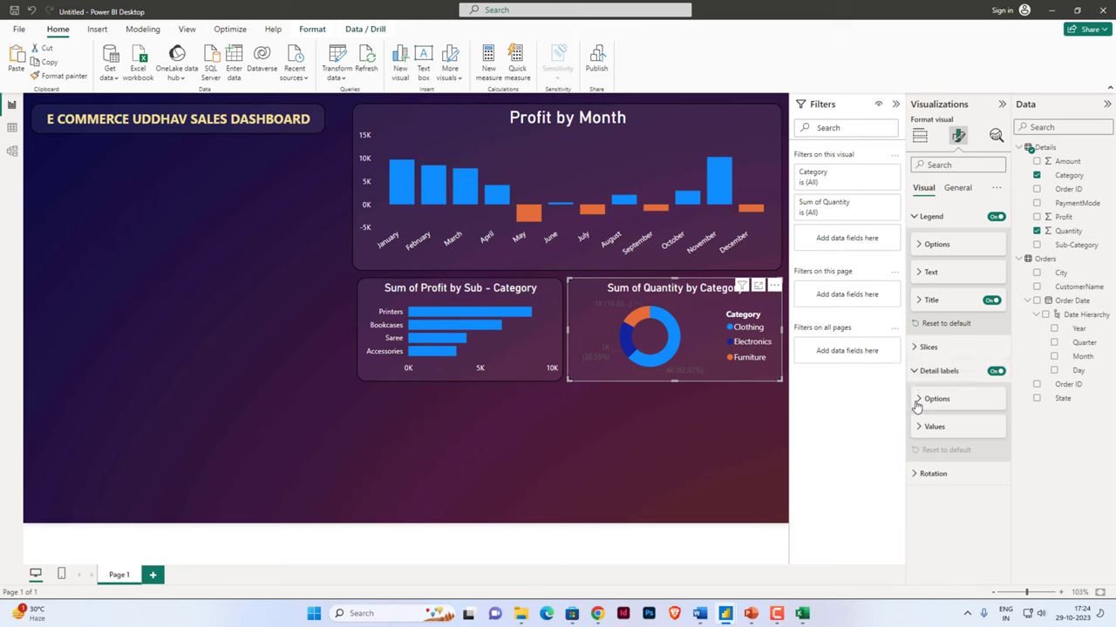
{"action": "left_click", "coordinate": [925, 400]}
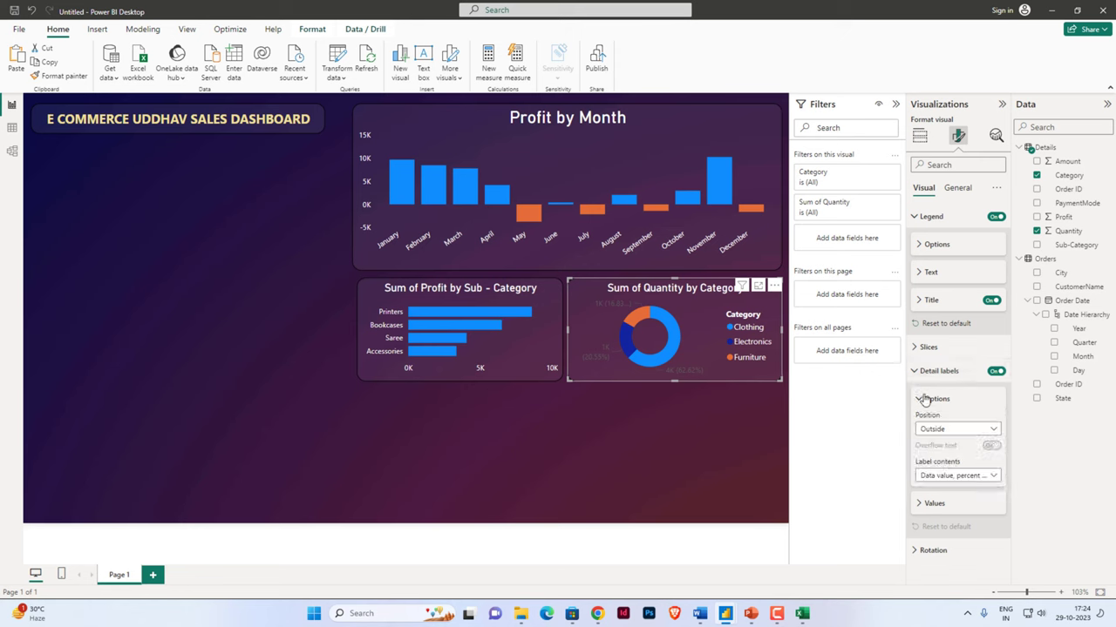
{"action": "left_click", "coordinate": [979, 482]}
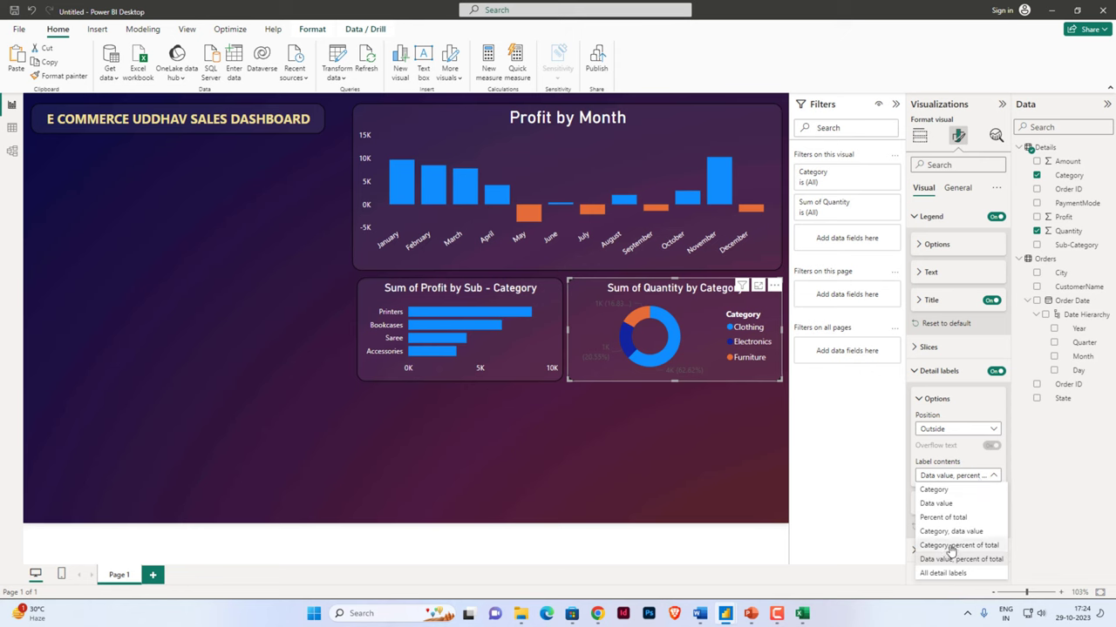
{"action": "left_click", "coordinate": [952, 547]}
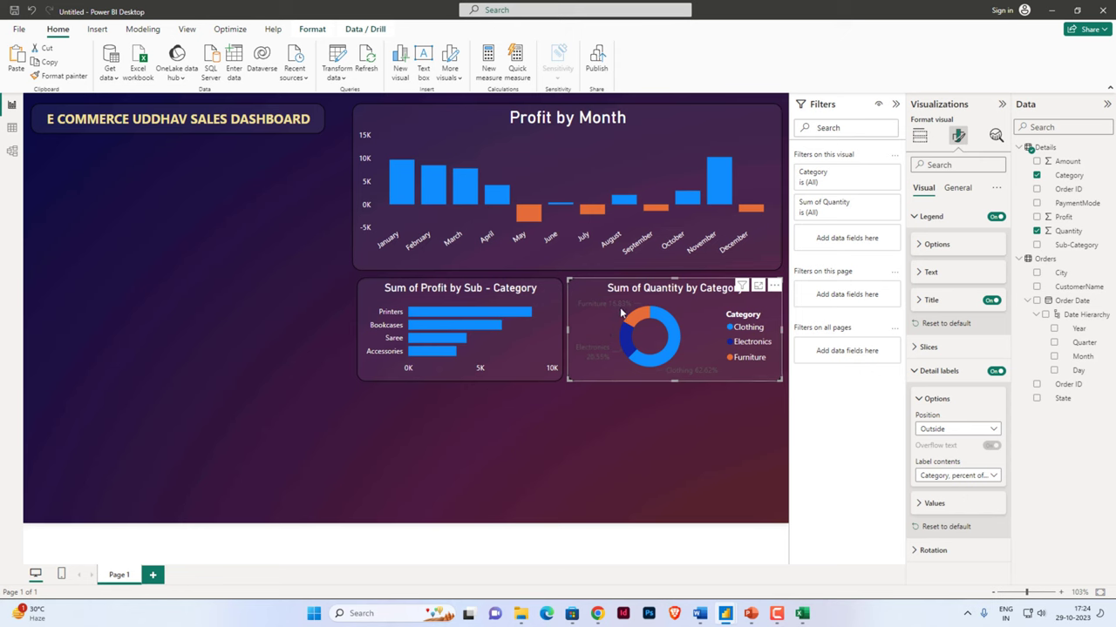
Make the donut's data label values White and deselect the chart
{"action": "mouse_move", "coordinate": [624, 312]}
{"action": "left_click", "coordinate": [923, 505]}
{"action": "scroll", "coordinate": [937, 504], "scroll_direction": "down", "scroll_amount": 3}
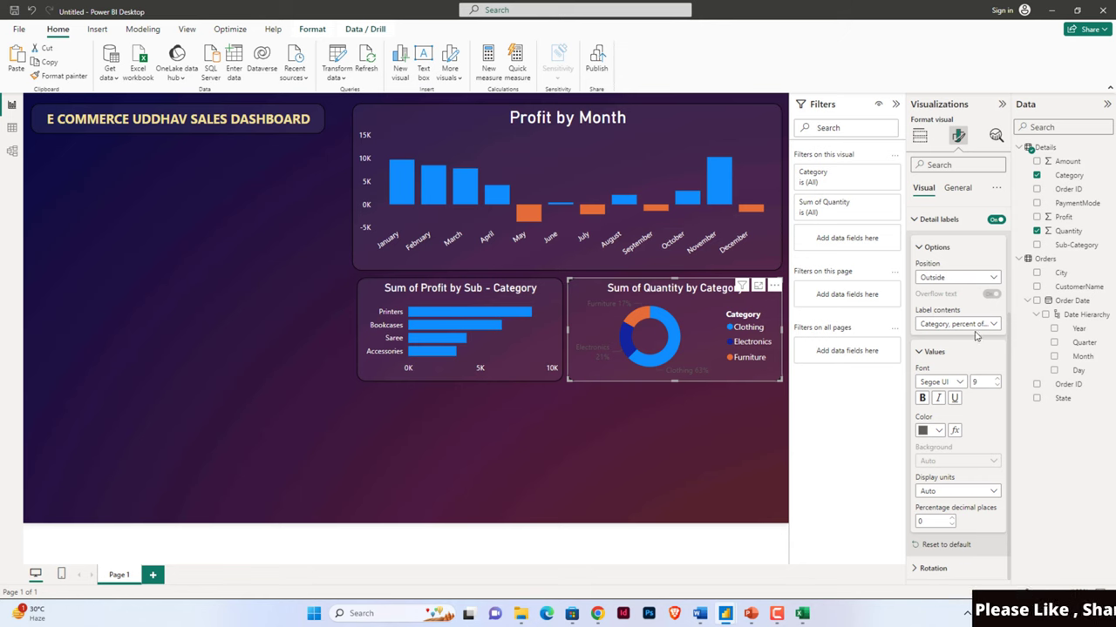
{"action": "left_click", "coordinate": [938, 429]}
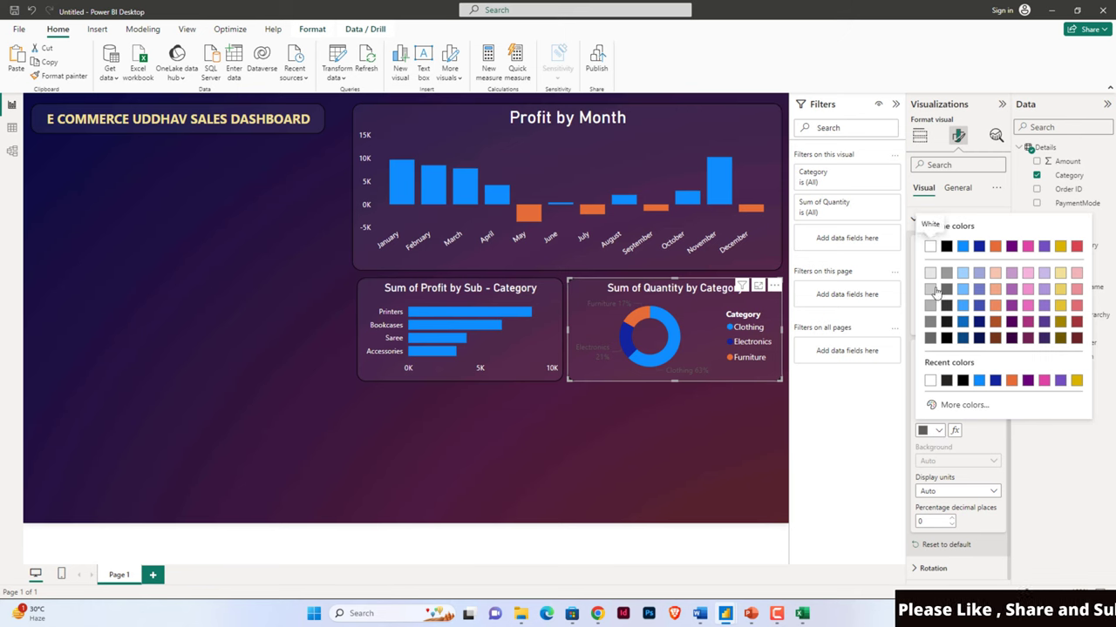
{"action": "left_click", "coordinate": [931, 247]}
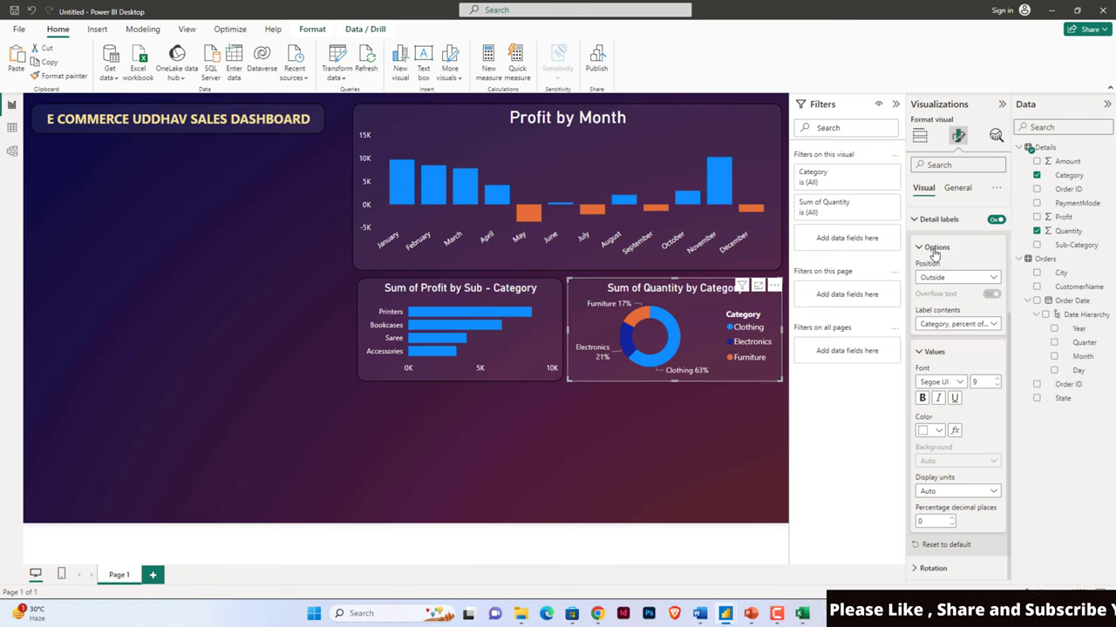
{"action": "left_click", "coordinate": [740, 441]}
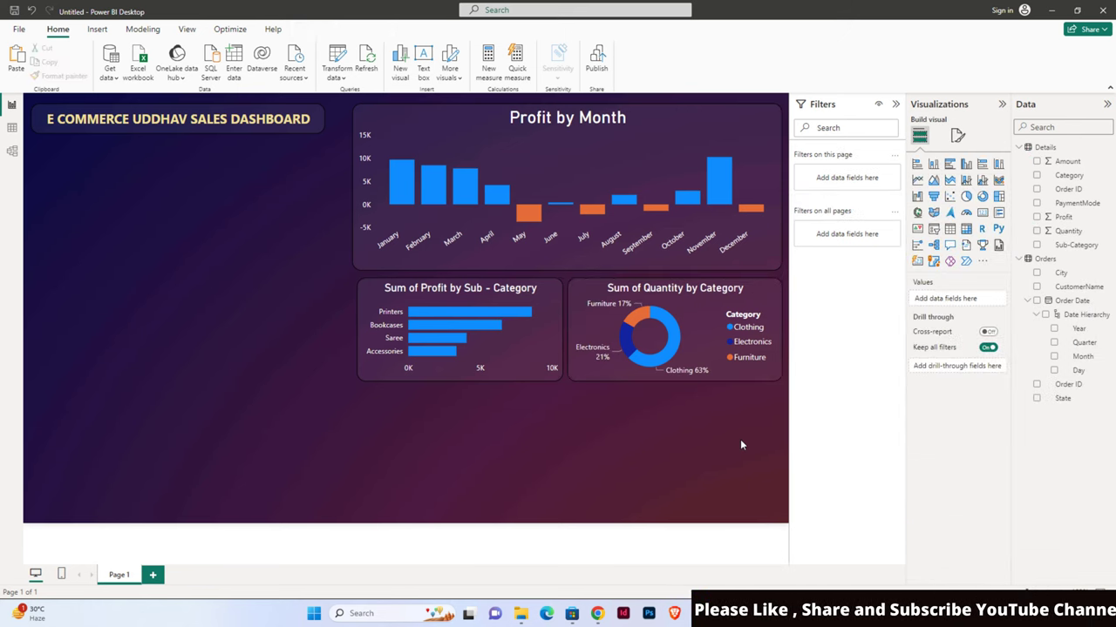
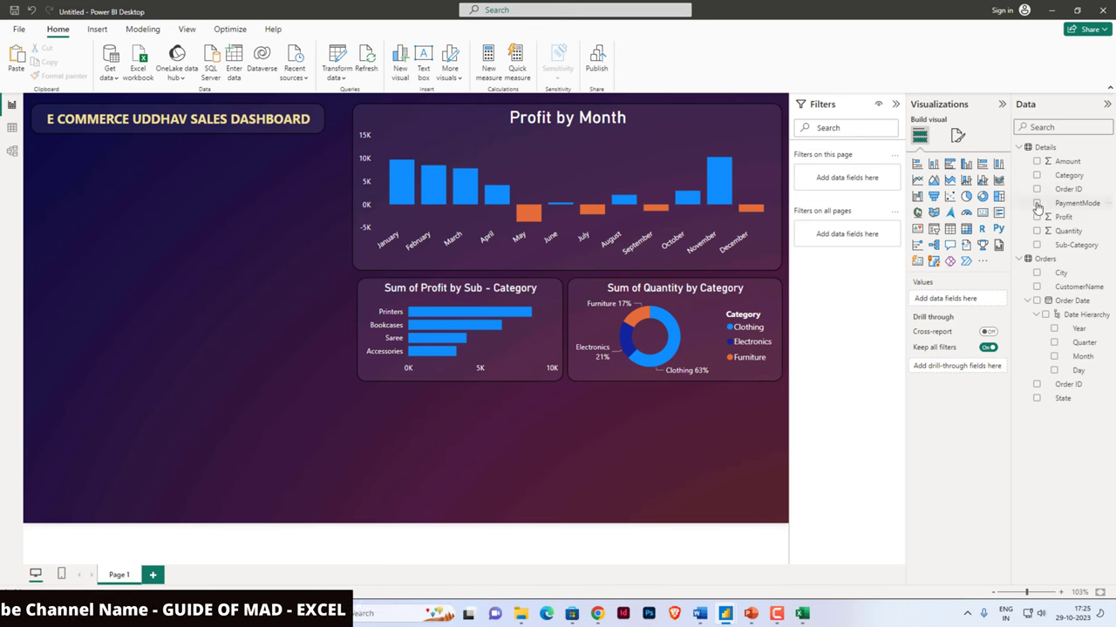
Add a Sum of Quantity by State chart and move it toward the report centre
{"action": "left_click", "coordinate": [1037, 231]}
{"action": "left_click", "coordinate": [1038, 398]}
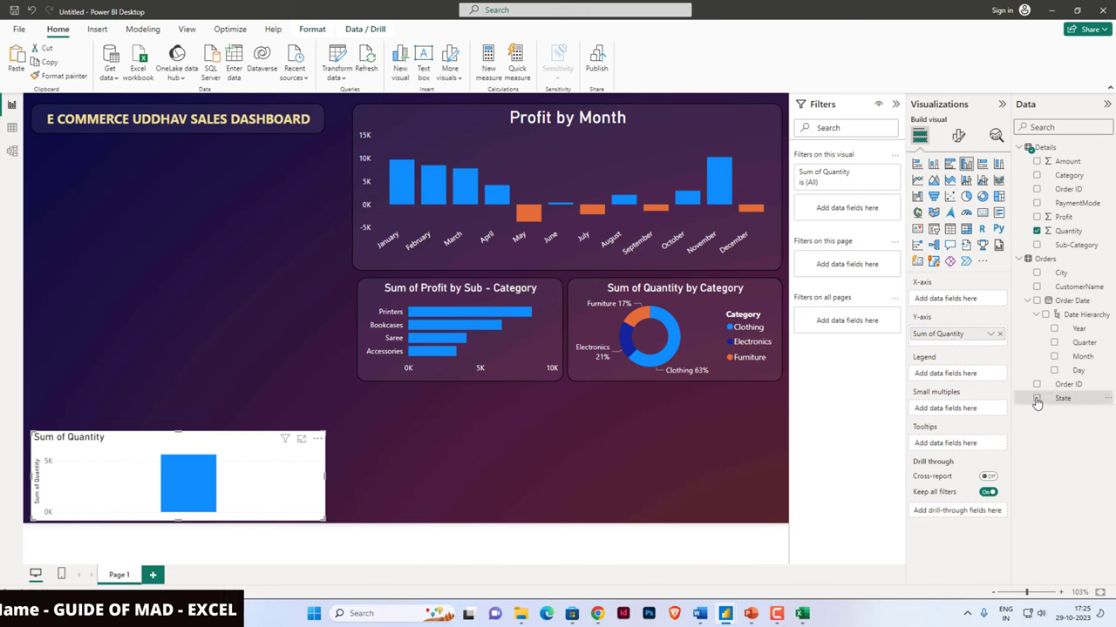
{"action": "left_click_drag", "start_coordinate": [213, 456], "coordinate": [571, 430]}
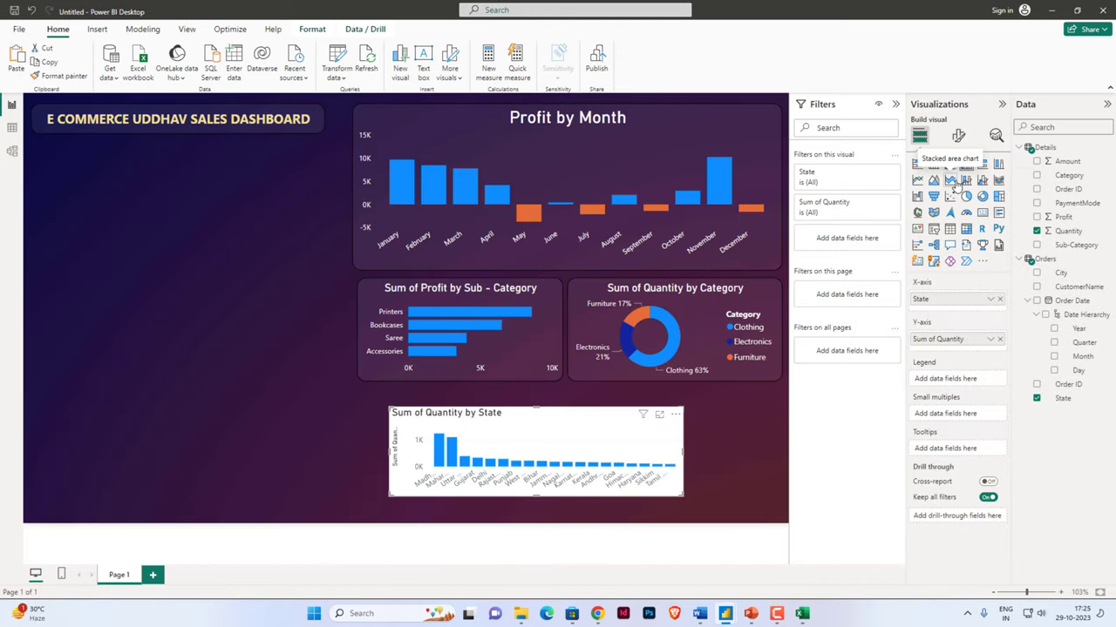
Make it a line chart stretched under the charts above, styled like the sub-category chart
{"action": "left_click", "coordinate": [916, 179]}
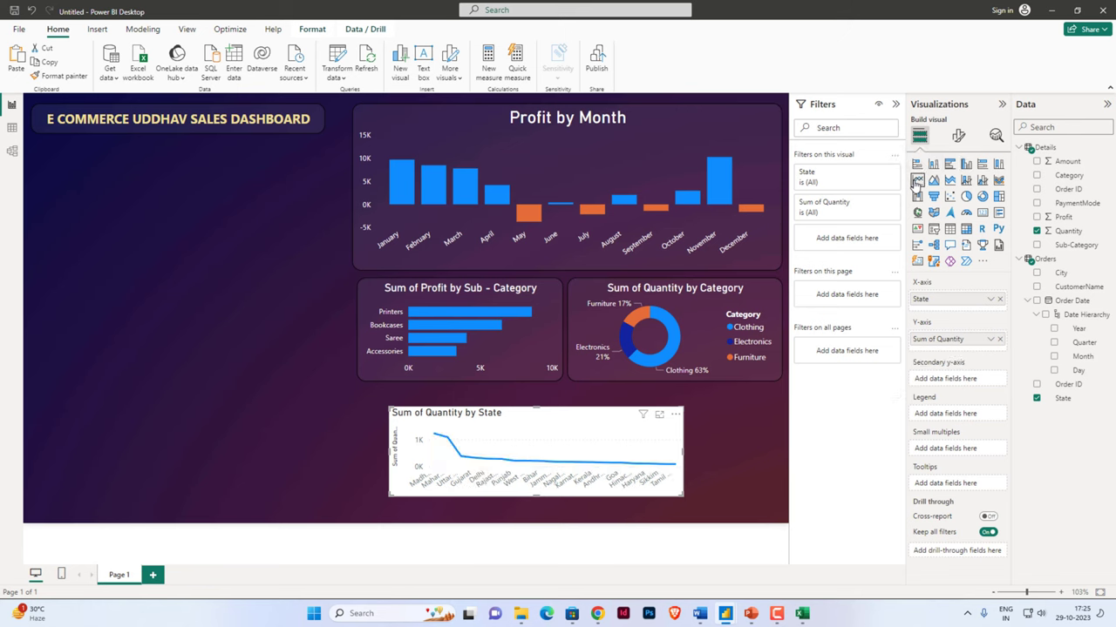
{"action": "left_click_drag", "start_coordinate": [573, 427], "coordinate": [542, 415]}
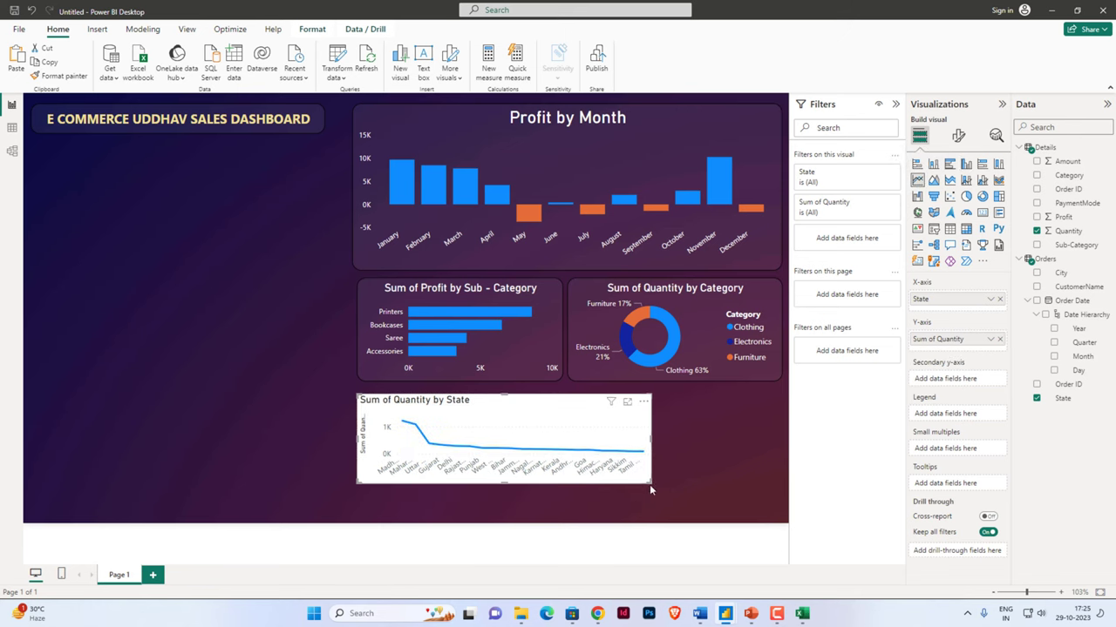
{"action": "left_click_drag", "start_coordinate": [650, 484], "coordinate": [778, 514]}
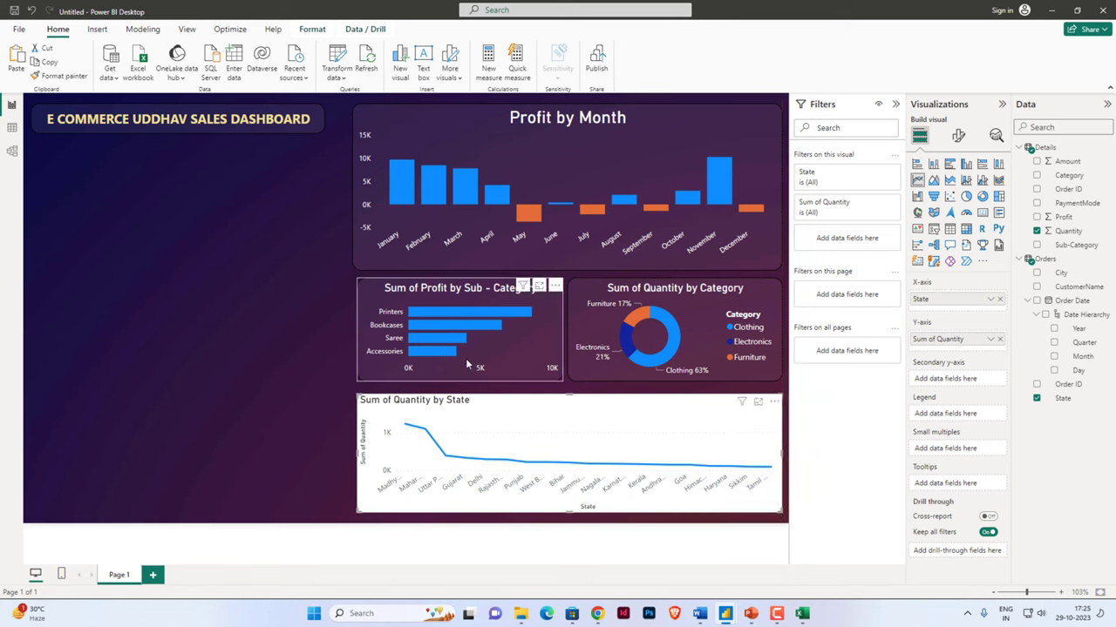
{"action": "left_click", "coordinate": [518, 364]}
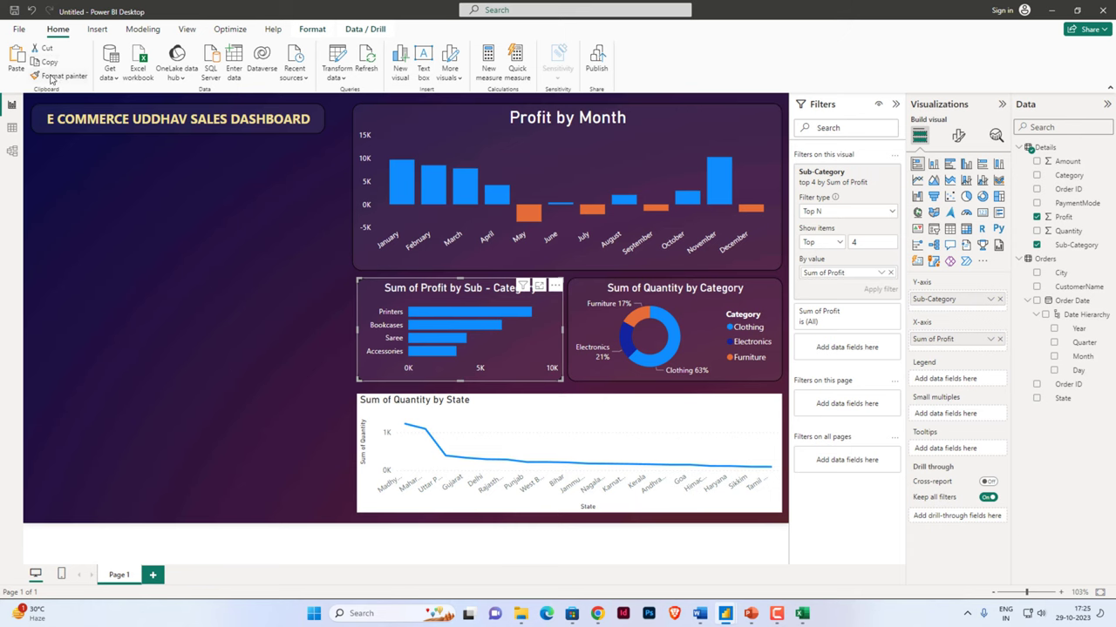
{"action": "left_click", "coordinate": [560, 416]}
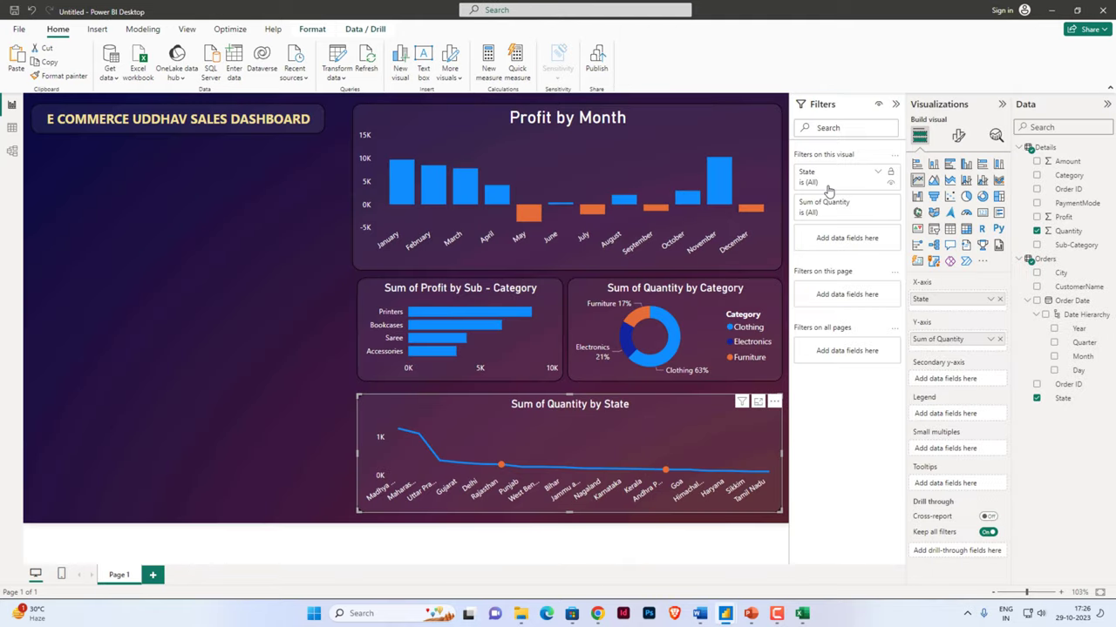
Filter the chart's State field to Top N, the top 8 states by Quantity
{"action": "left_click", "coordinate": [869, 178]}
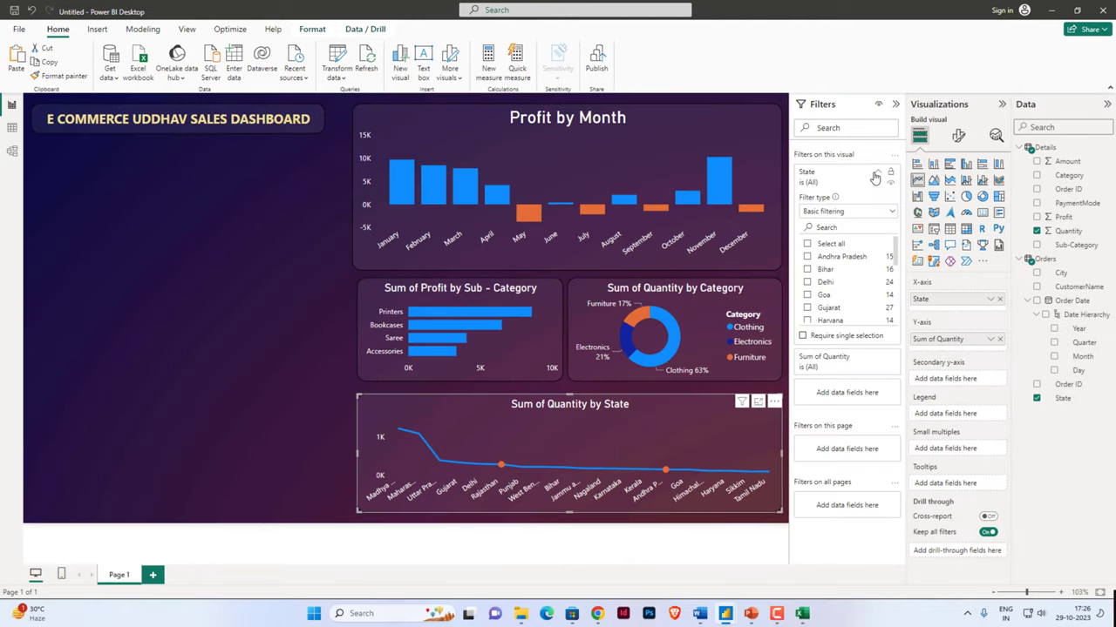
{"action": "left_click", "coordinate": [835, 214]}
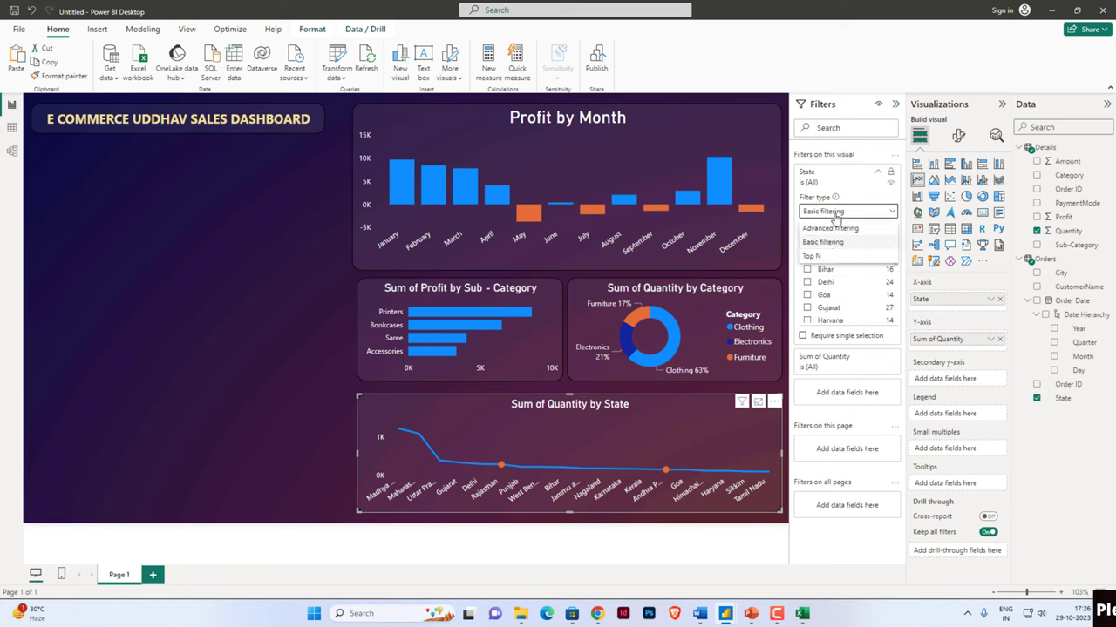
{"action": "left_click", "coordinate": [809, 257]}
{"action": "type", "text": "8"}
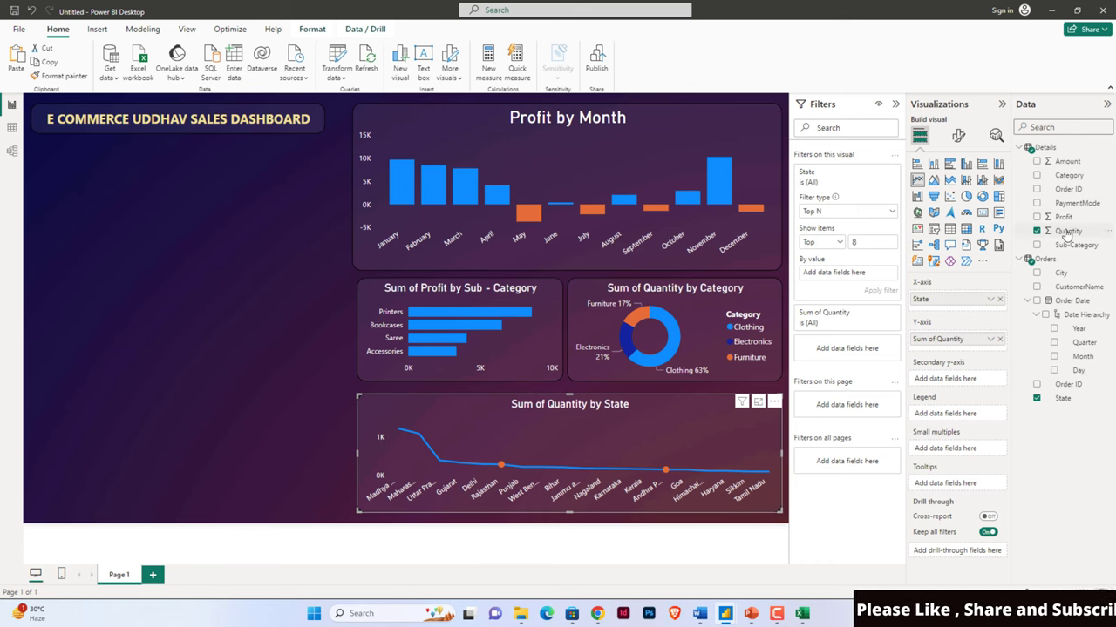
{"action": "left_click_drag", "start_coordinate": [1068, 231], "coordinate": [841, 278]}
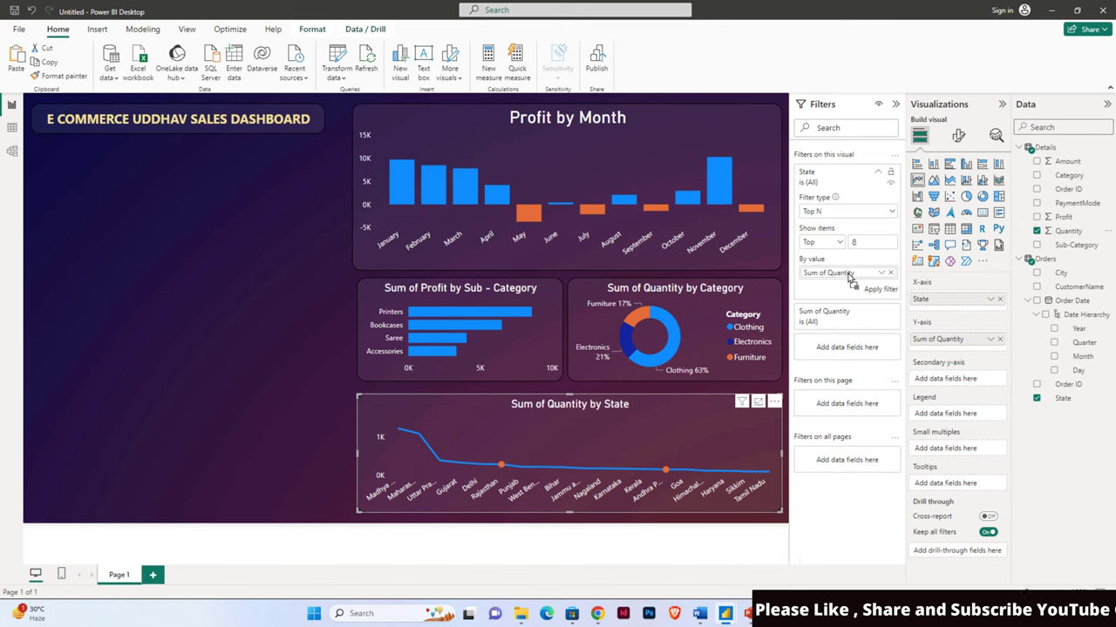
{"action": "left_click", "coordinate": [882, 290]}
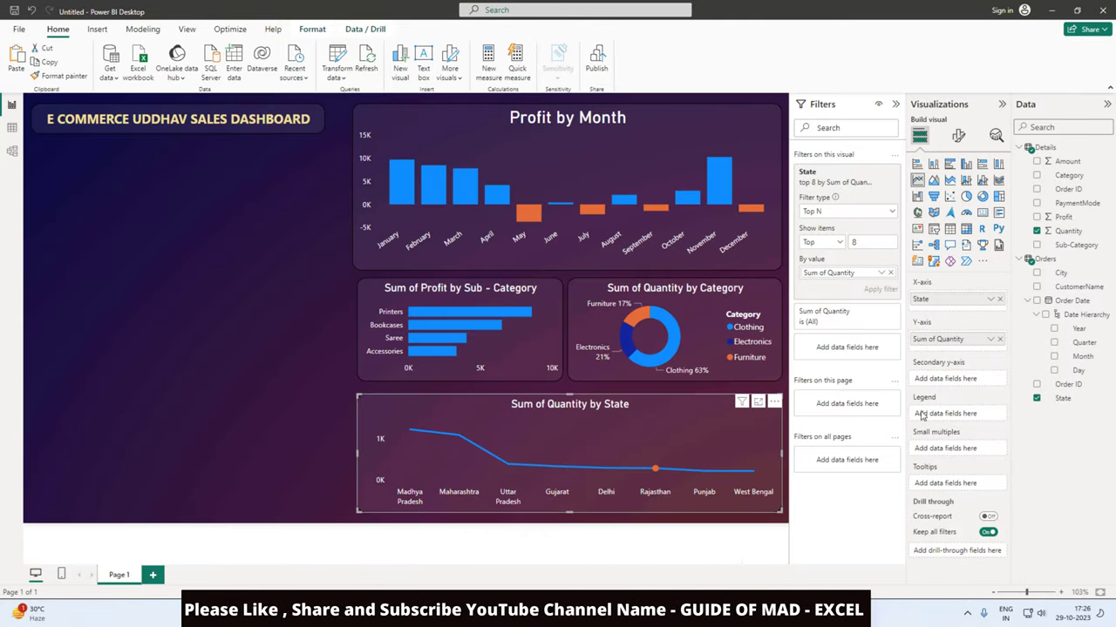
Turn on data labels for the Quantity by State line chart with white value text
{"action": "left_click", "coordinate": [957, 138]}
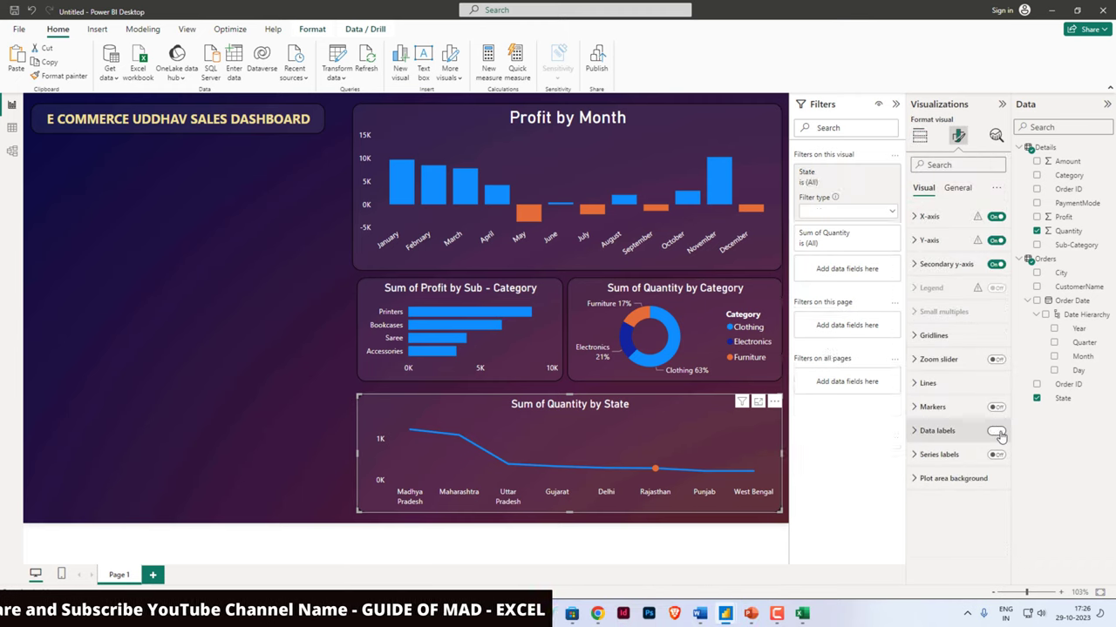
{"action": "left_click", "coordinate": [996, 432]}
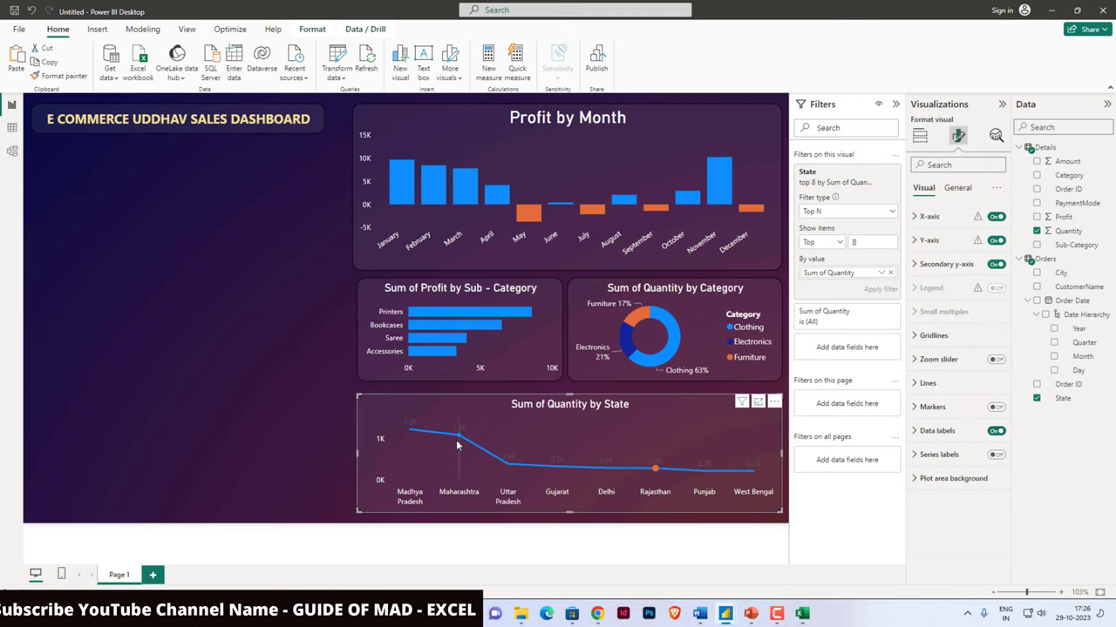
{"action": "left_click", "coordinate": [916, 431]}
{"action": "scroll", "coordinate": [973, 507], "scroll_direction": "down", "scroll_amount": 4}
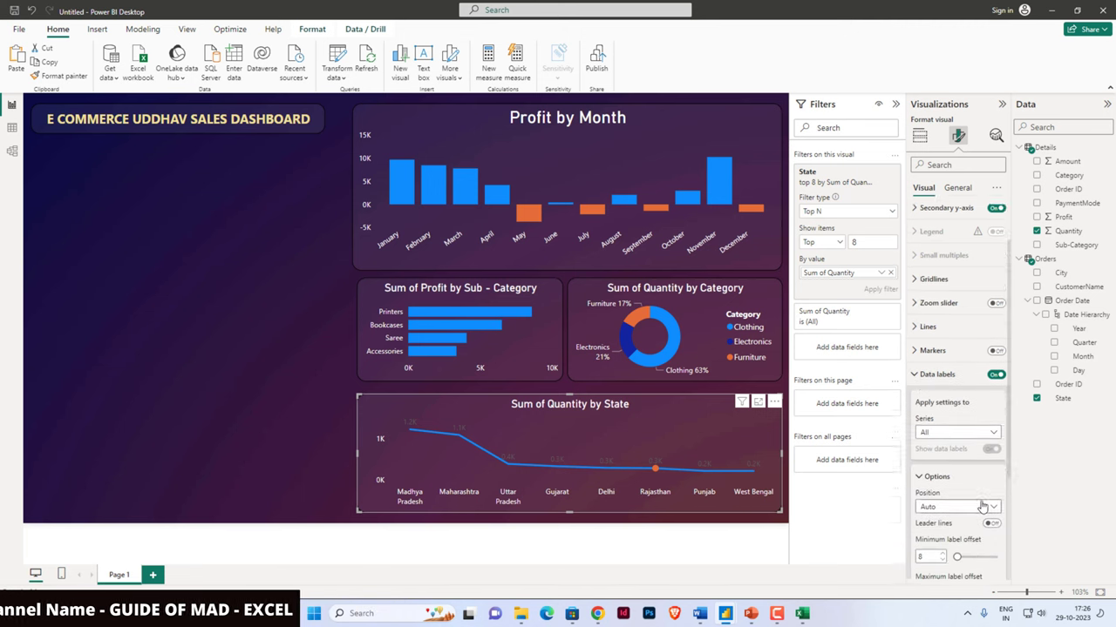
{"action": "scroll", "coordinate": [973, 507], "scroll_direction": "down", "scroll_amount": 1}
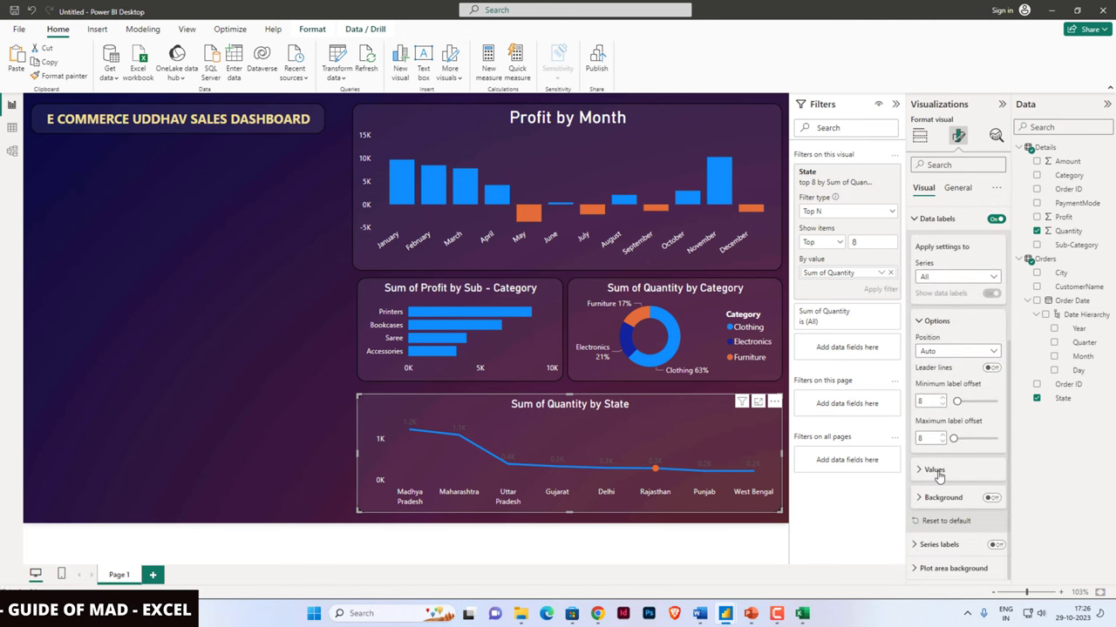
{"action": "left_click", "coordinate": [950, 471]}
{"action": "scroll", "coordinate": [953, 486], "scroll_direction": "down", "scroll_amount": 3}
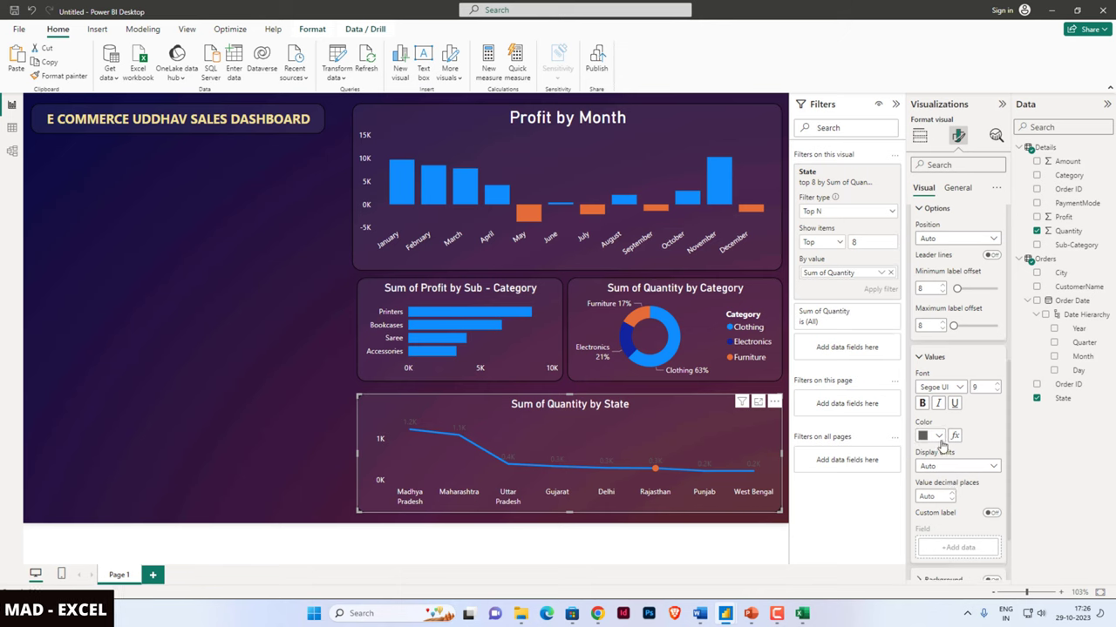
{"action": "left_click", "coordinate": [929, 435]}
{"action": "left_click", "coordinate": [930, 386]}
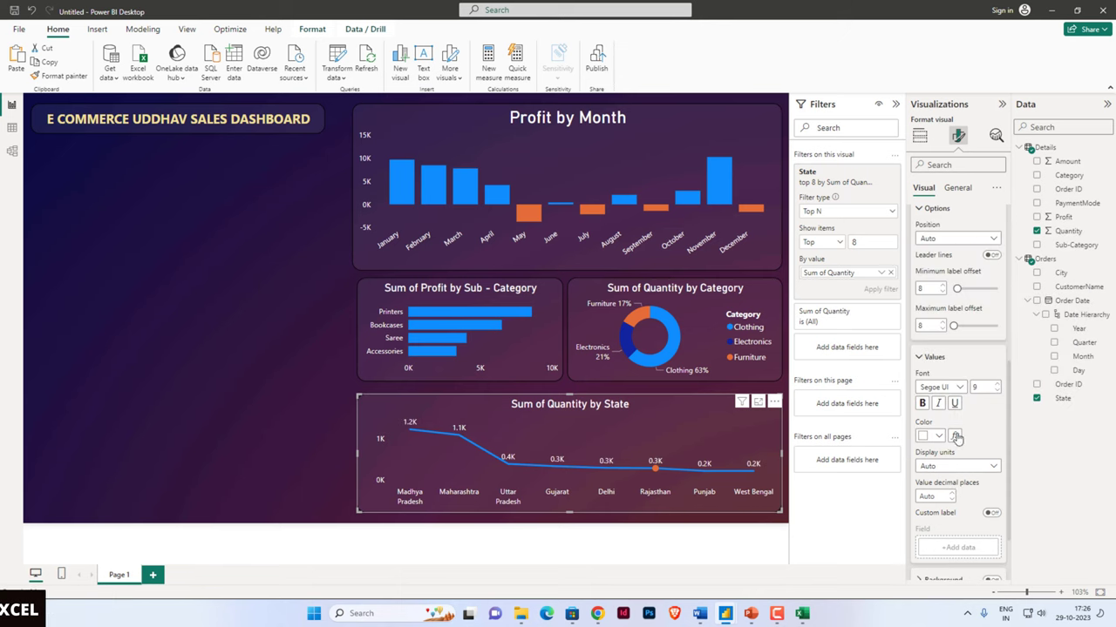
{"action": "left_click", "coordinate": [279, 384]}
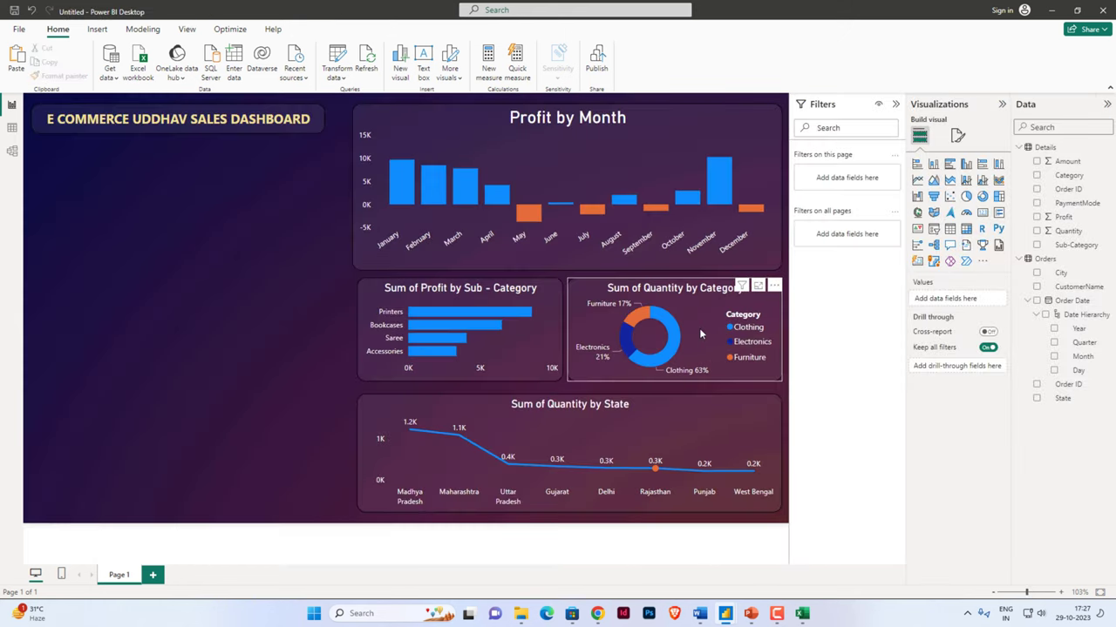
Duplicate the Sum of Quantity by Category donut and enlarge the copy at the lower left
{"action": "left_click", "coordinate": [699, 328]}
{"action": "key", "text": "ctrl+c"}
{"action": "key", "text": "ctrl+v"}
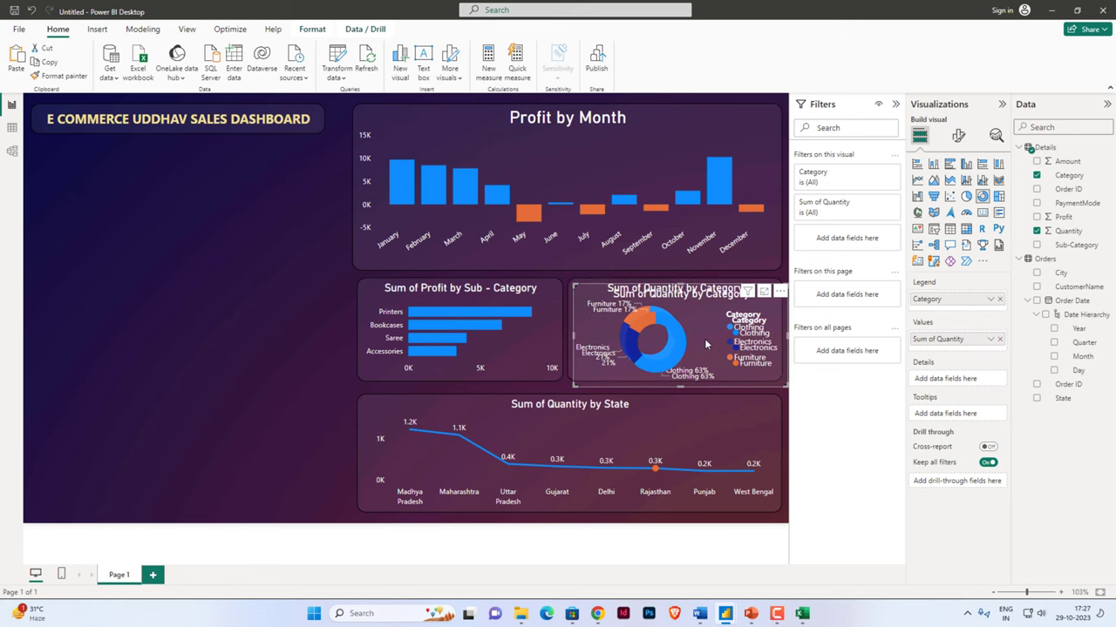
{"action": "left_click_drag", "start_coordinate": [699, 328], "coordinate": [162, 458]}
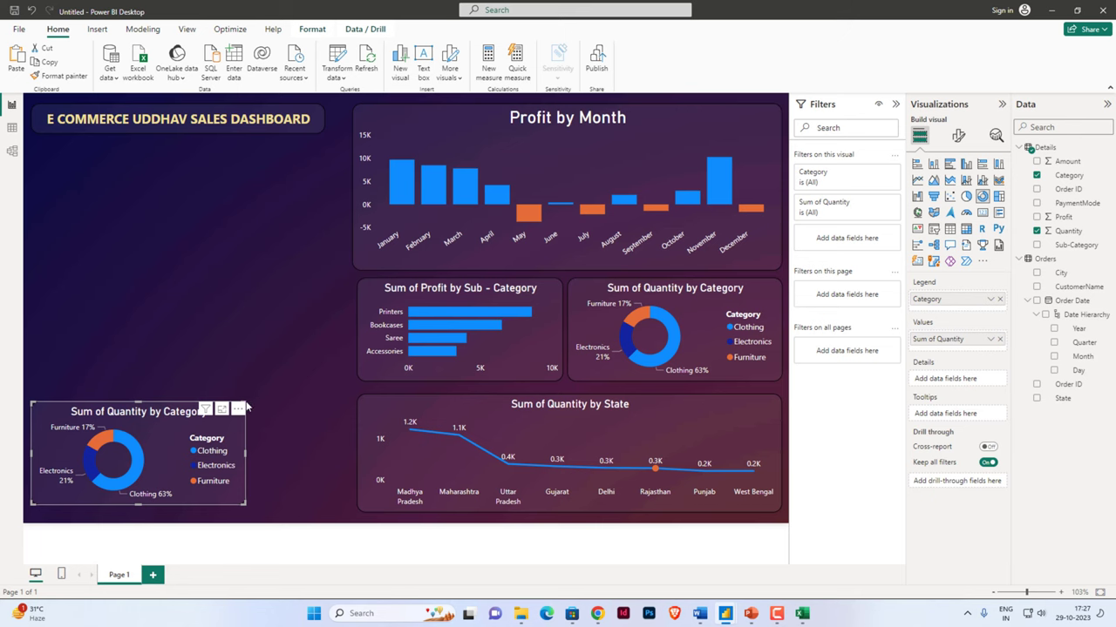
{"action": "left_click_drag", "start_coordinate": [247, 402], "coordinate": [353, 293]}
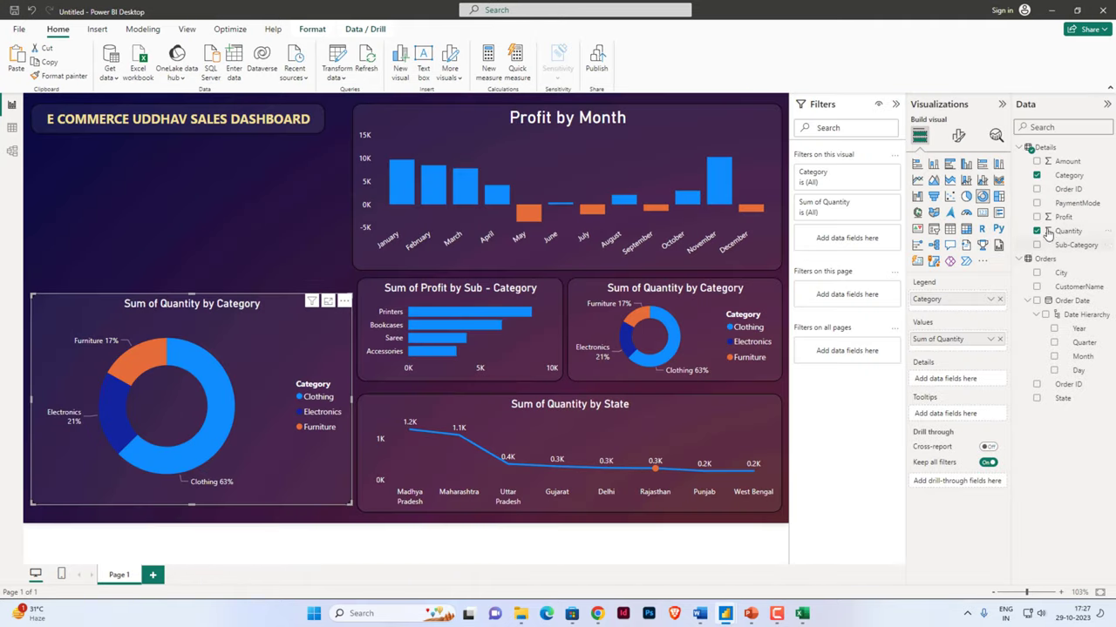
Swap the copy's fields to show Sum of Profit by State
{"action": "left_click", "coordinate": [1037, 231]}
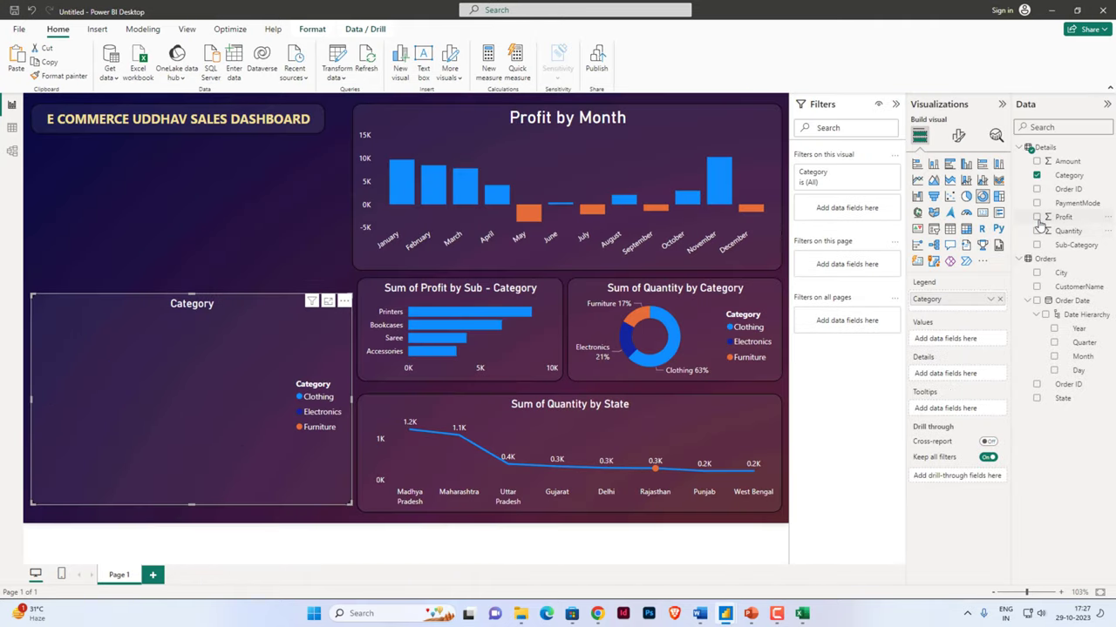
{"action": "left_click", "coordinate": [1037, 217]}
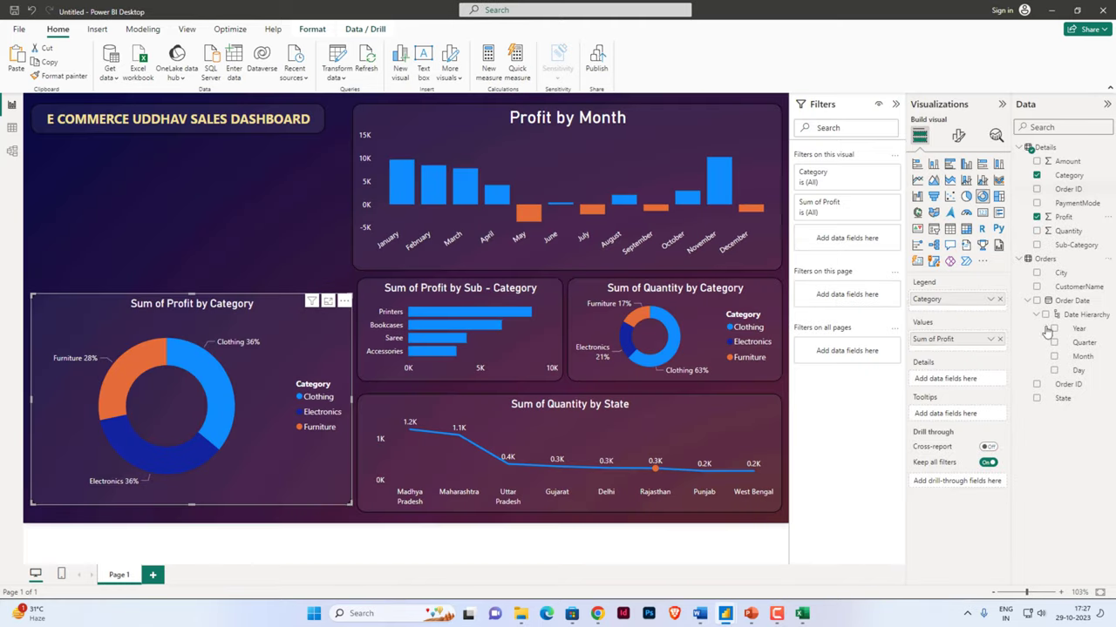
{"action": "left_click", "coordinate": [1037, 176]}
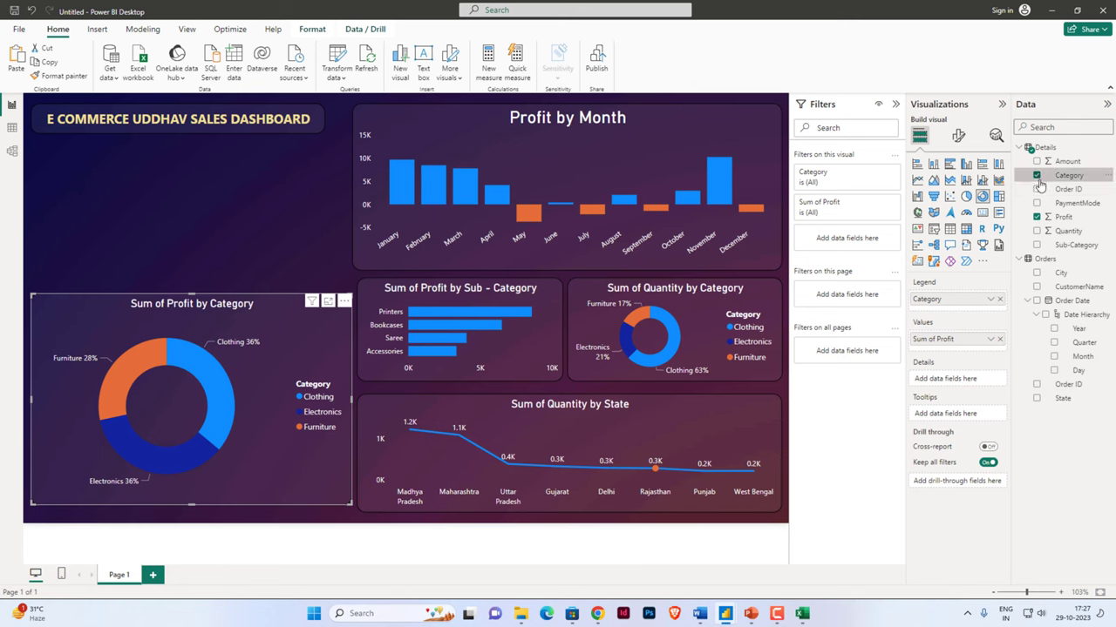
{"action": "left_click", "coordinate": [1036, 398]}
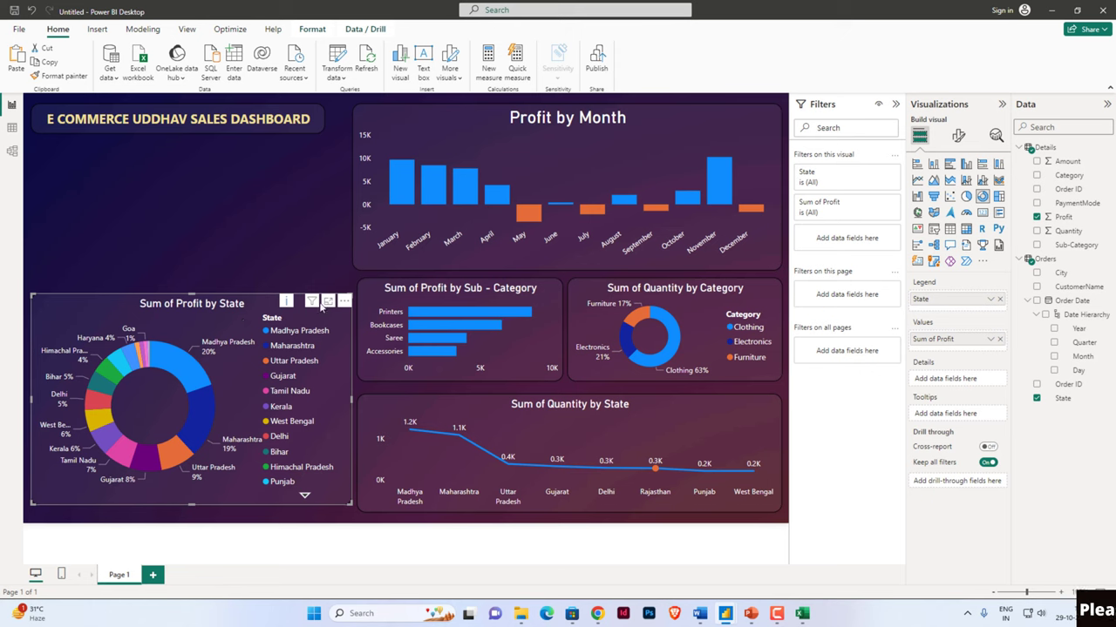
Set the State filter to Top N, the top 4 states by Sum of Profit
{"action": "left_click", "coordinate": [834, 177]}
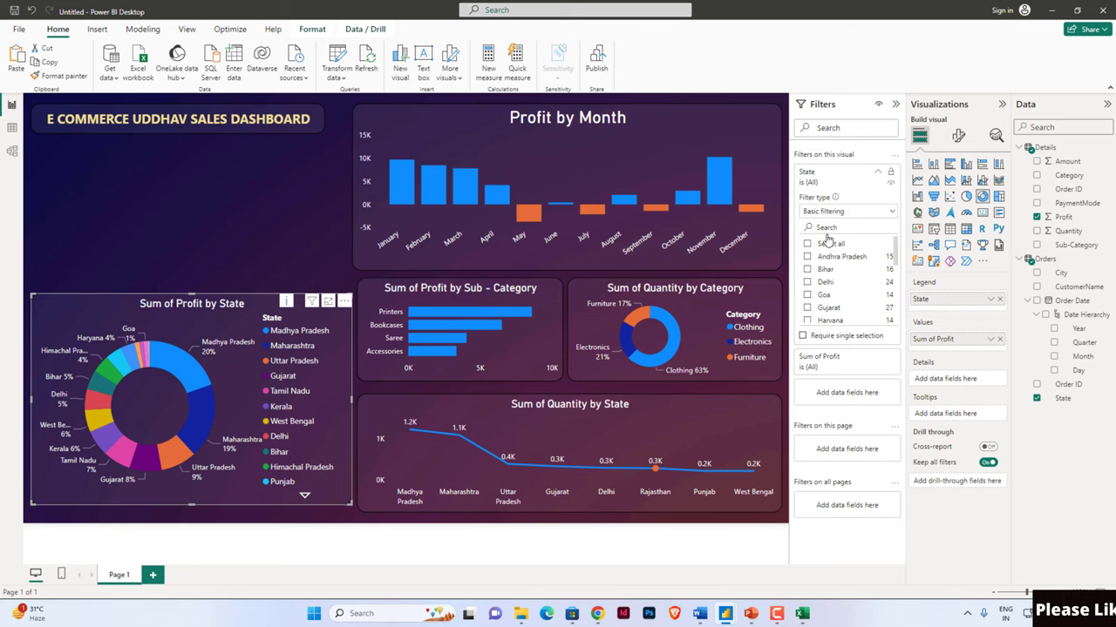
{"action": "left_click", "coordinate": [832, 212]}
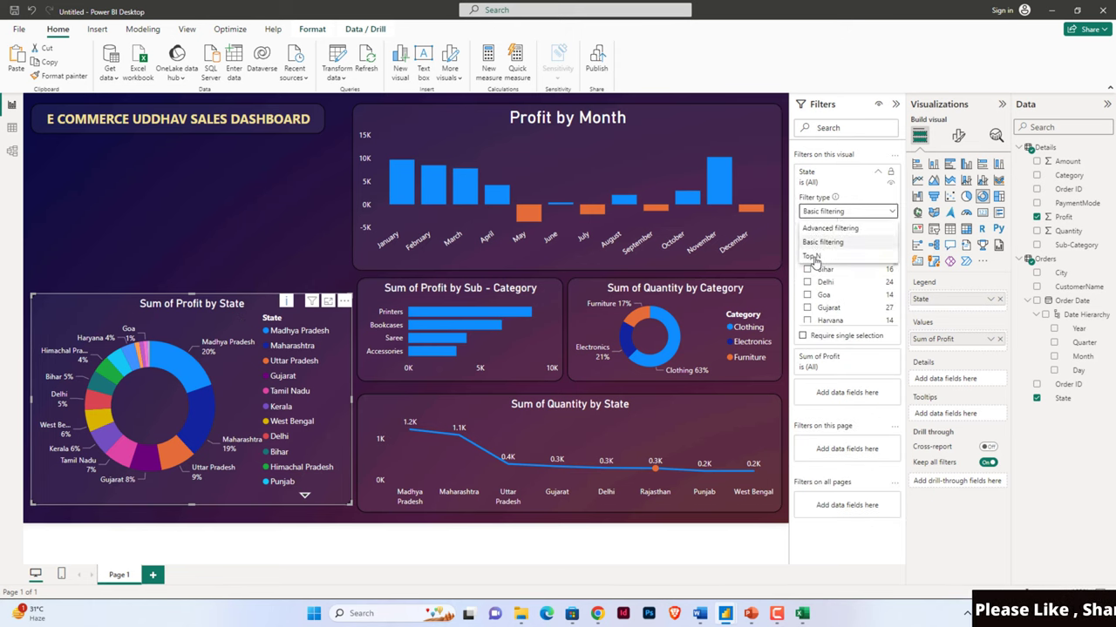
{"action": "left_click", "coordinate": [813, 256]}
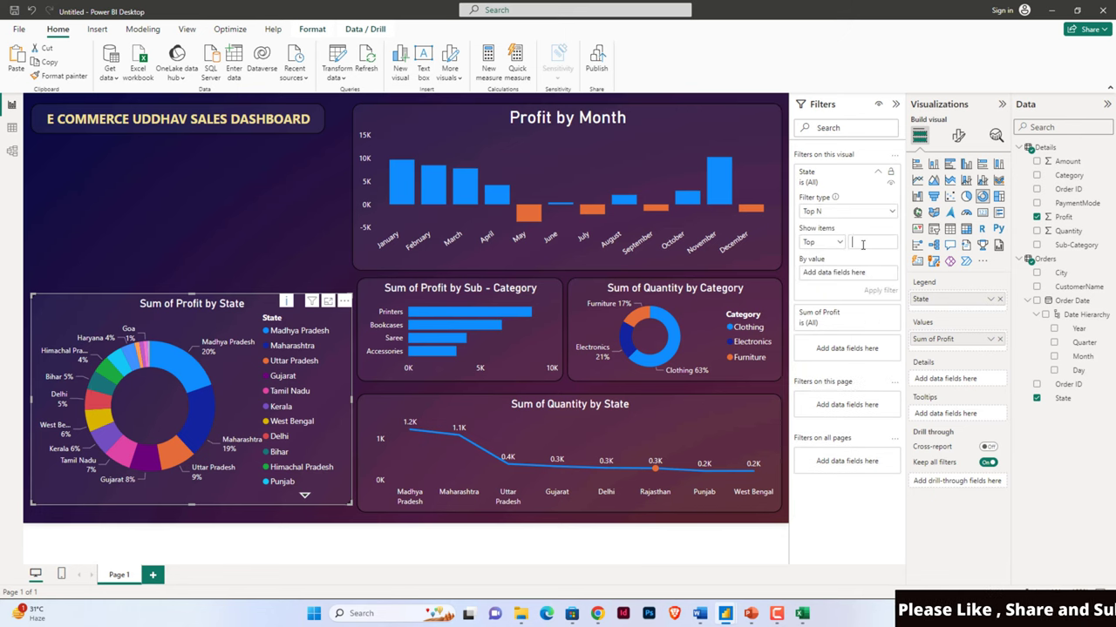
{"action": "left_click", "coordinate": [863, 245]}
{"action": "type", "text": "4"}
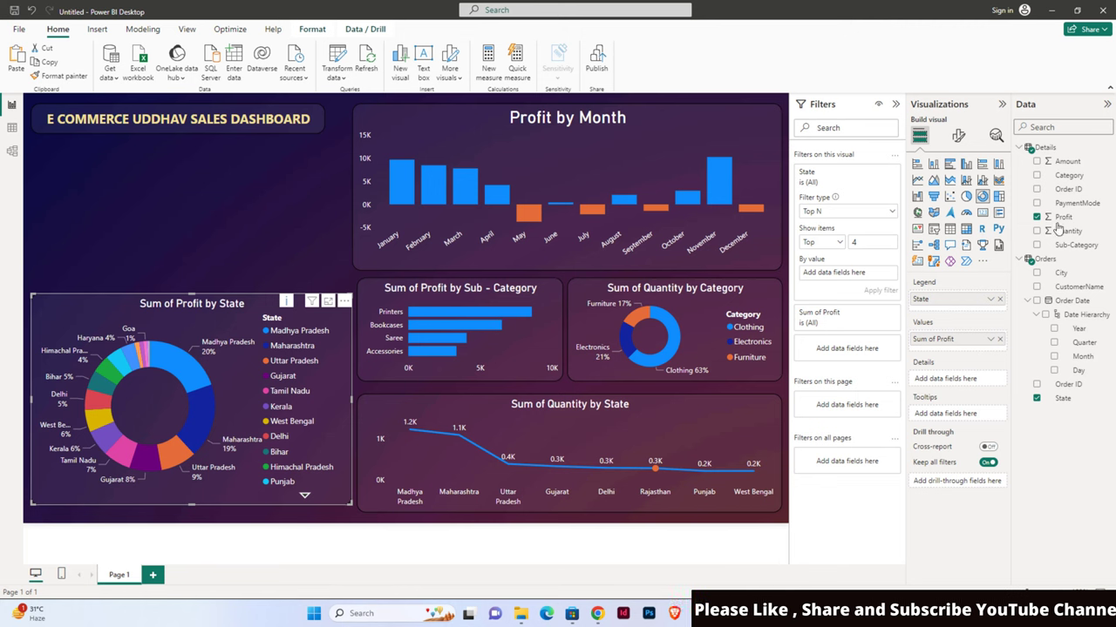
{"action": "left_click_drag", "start_coordinate": [1066, 220], "coordinate": [841, 274]}
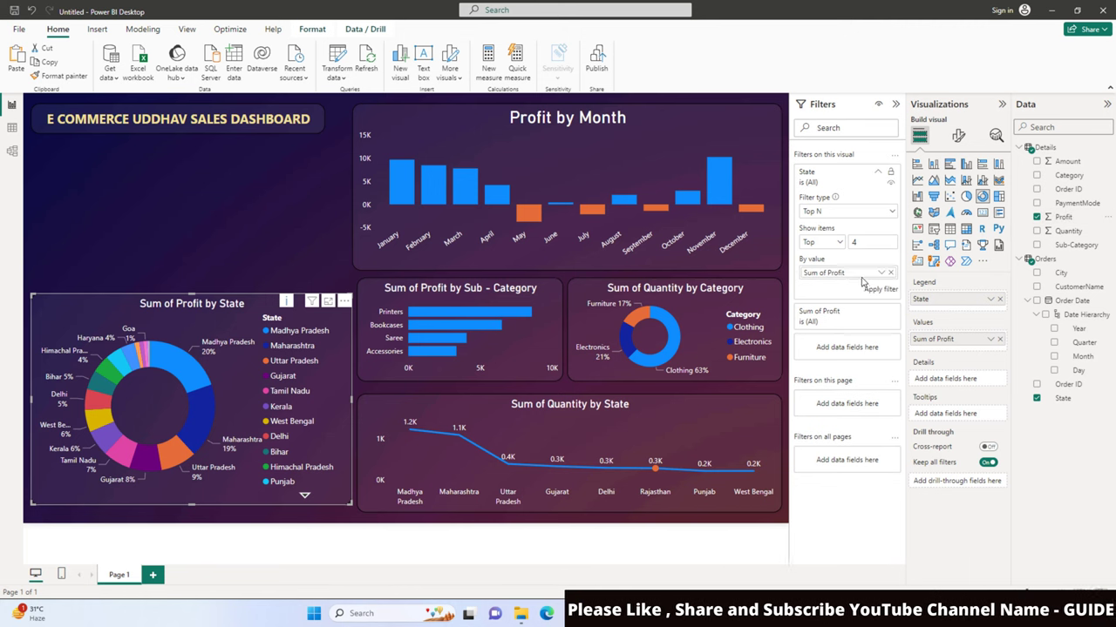
{"action": "left_click", "coordinate": [878, 290]}
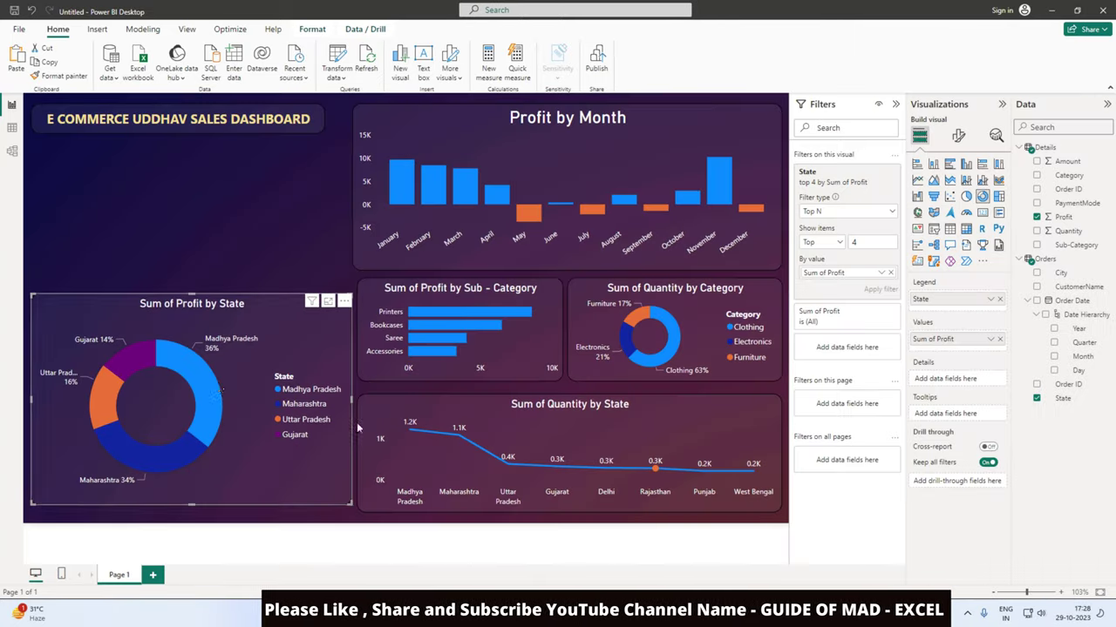
Test highlighting Maharashtra in the donut, then clear it and deselect the chart
{"action": "left_click", "coordinate": [281, 404]}
{"action": "left_click_drag", "start_coordinate": [295, 470], "coordinate": [300, 477]}
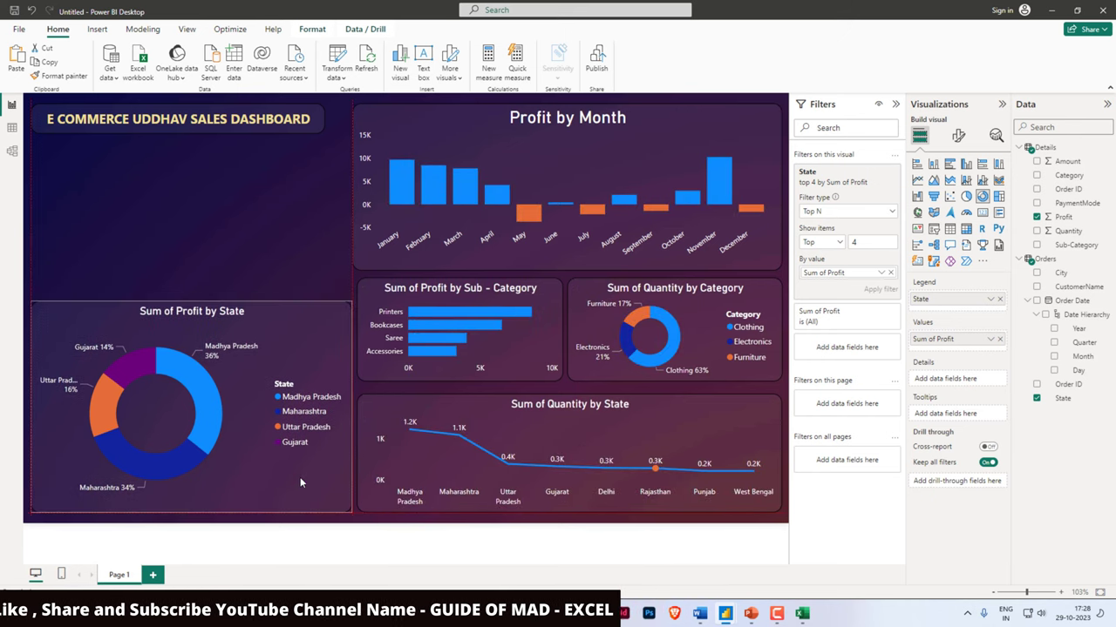
{"action": "left_click", "coordinate": [278, 278]}
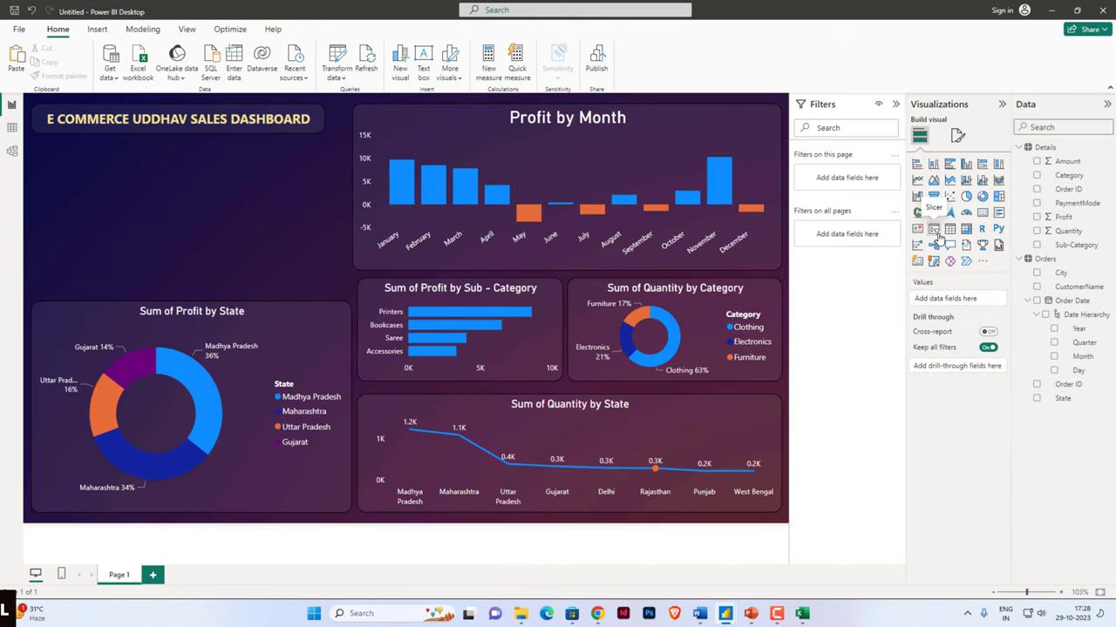
Add a slicer filled with the State field and preview its list
{"action": "left_click", "coordinate": [935, 231]}
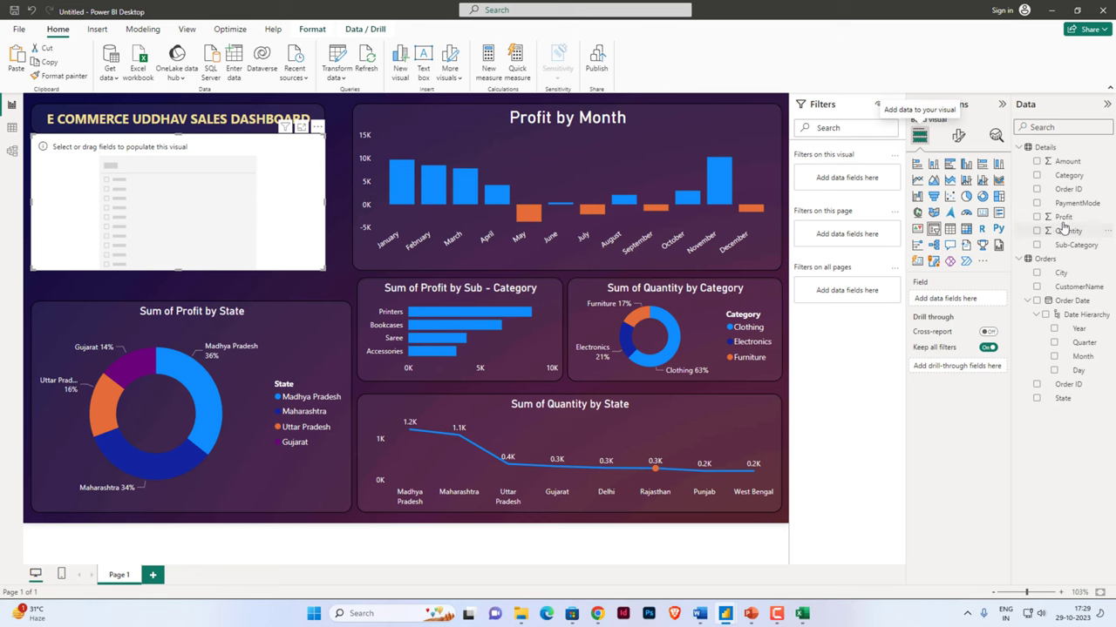
{"action": "left_click", "coordinate": [1037, 399]}
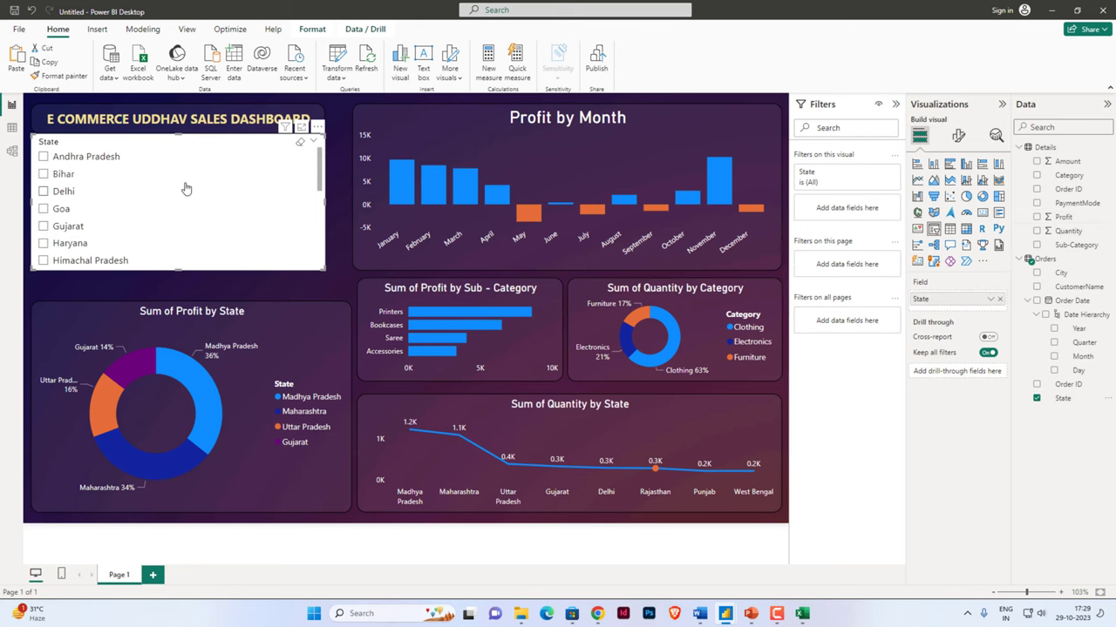
{"action": "left_click", "coordinate": [958, 135]}
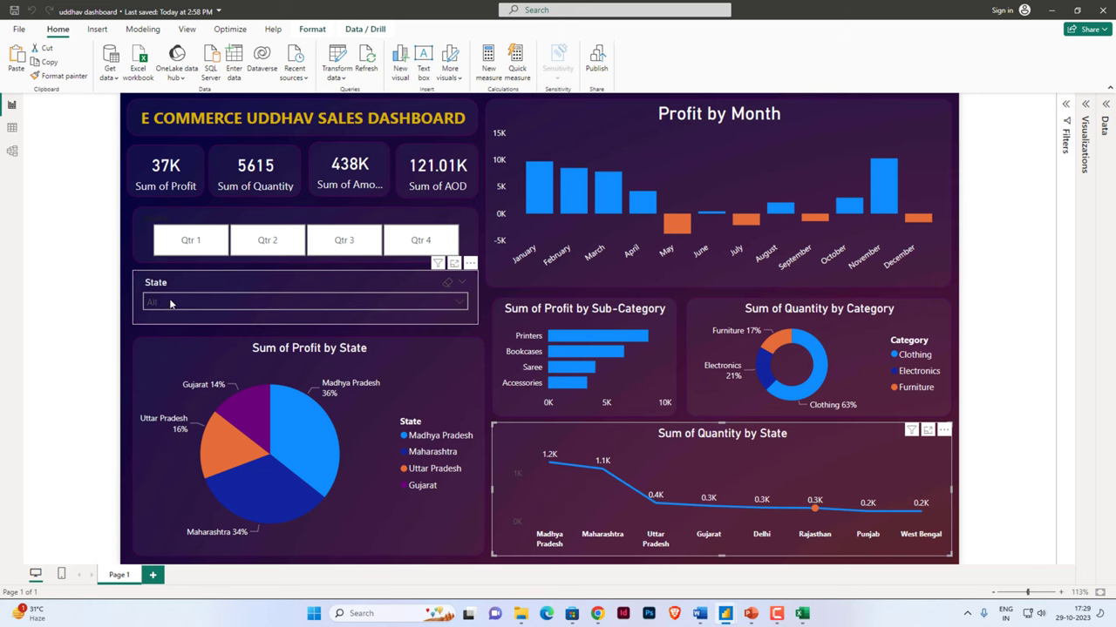
{"action": "left_click", "coordinate": [460, 303]}
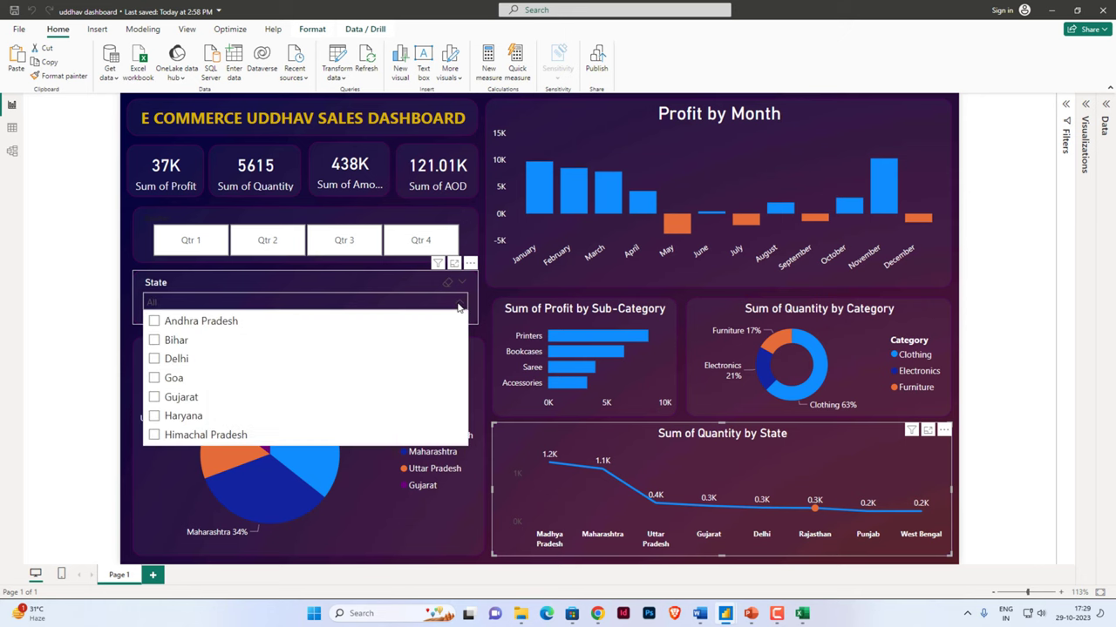
{"action": "left_click", "coordinate": [459, 303]}
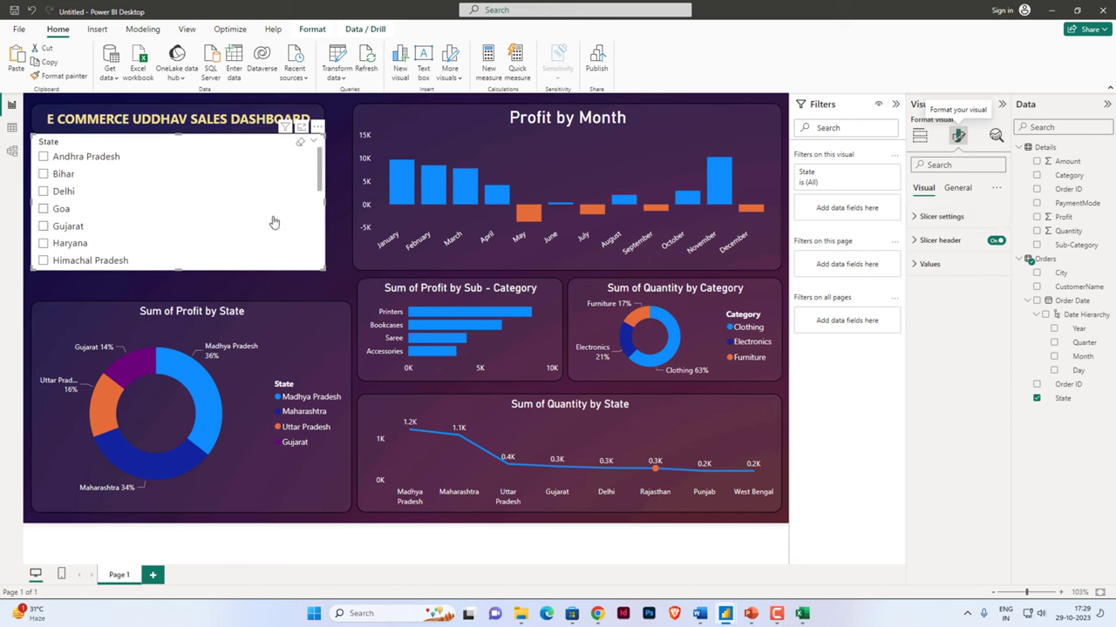
Set the State slicer style to Dropdown and size it above the profit donut
{"action": "left_click", "coordinate": [917, 217]}
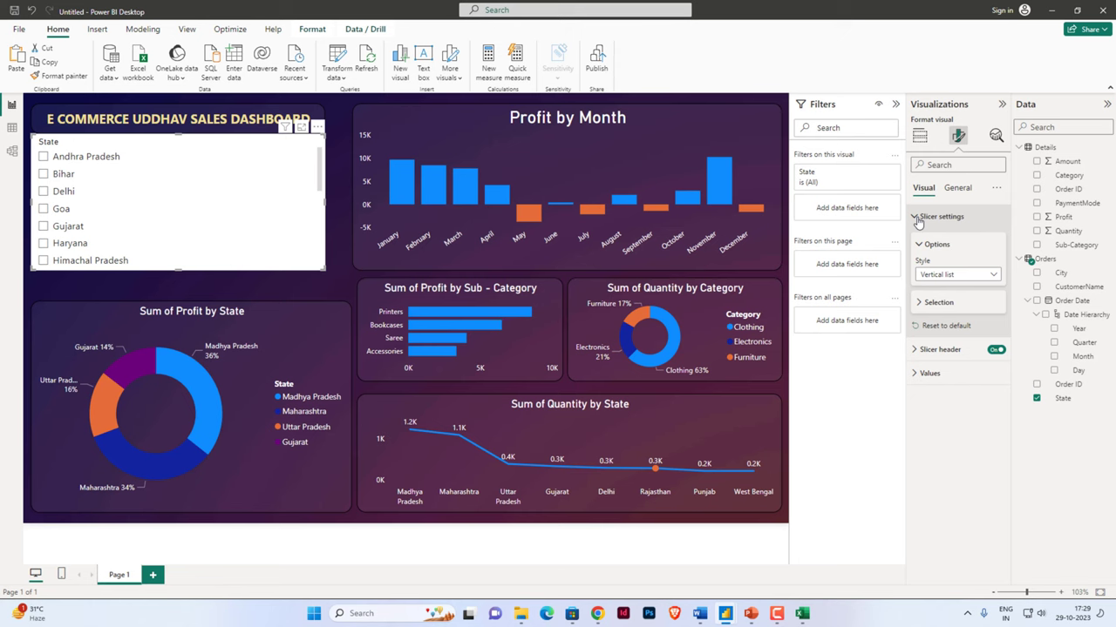
{"action": "left_click", "coordinate": [965, 275]}
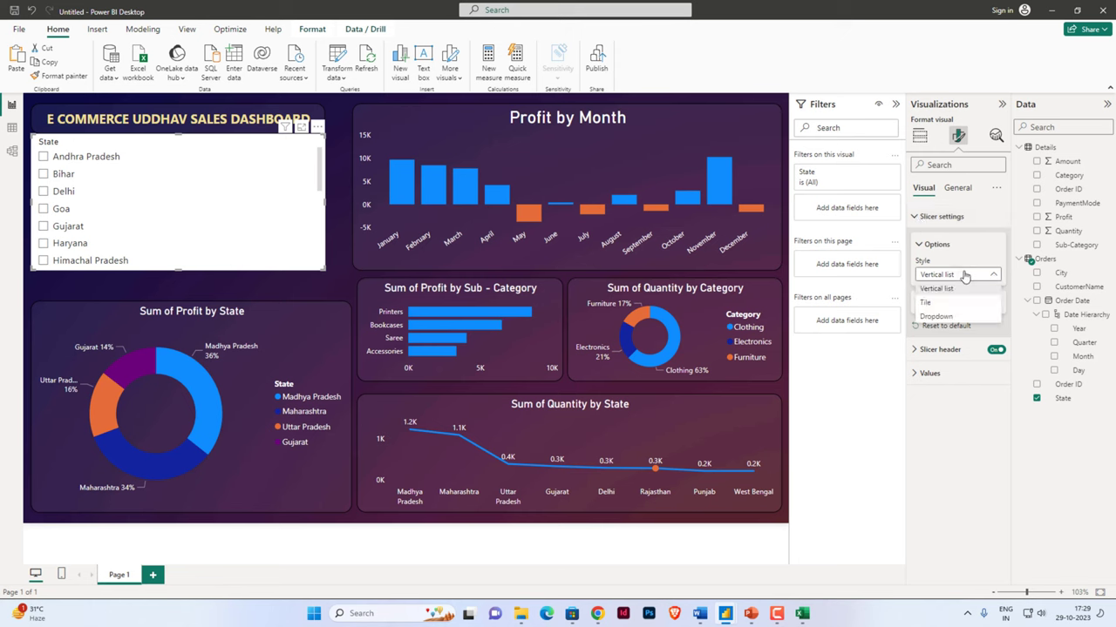
{"action": "left_click", "coordinate": [949, 317]}
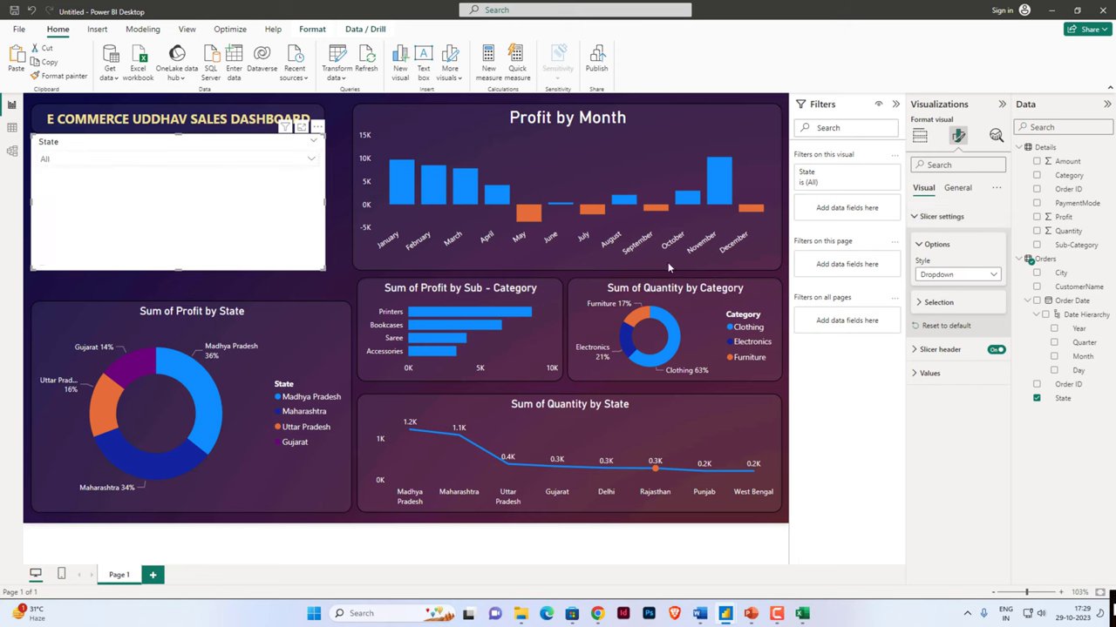
{"action": "mouse_move", "coordinate": [181, 266]}
{"action": "left_mouse_down"}
{"action": "mouse_move", "coordinate": [181, 179]}
{"action": "mouse_move", "coordinate": [216, 255]}
{"action": "left_mouse_up"}
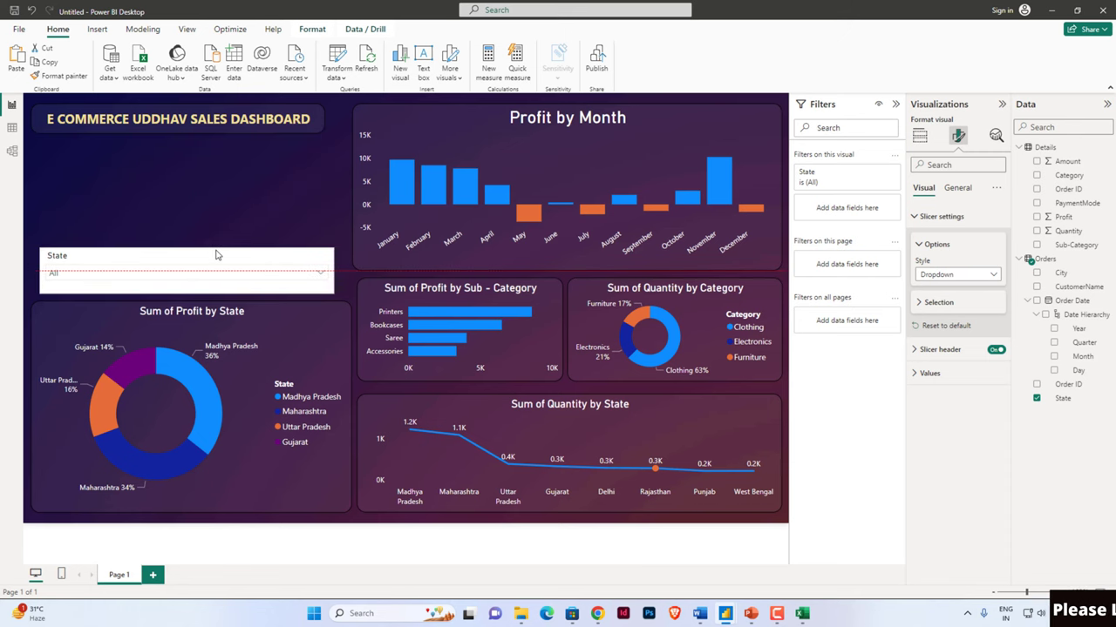
{"action": "left_click_drag", "start_coordinate": [39, 273], "coordinate": [33, 273]}
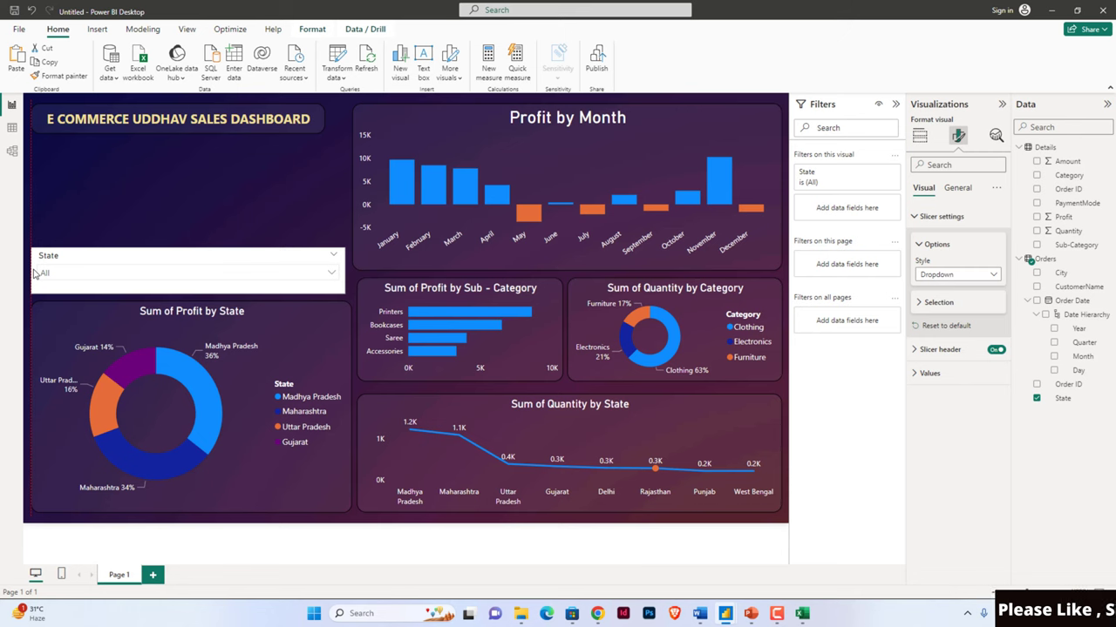
Copy the donut's dark styling onto the State slicer with Format painter
{"action": "left_click", "coordinate": [278, 326]}
{"action": "left_click", "coordinate": [61, 76]}
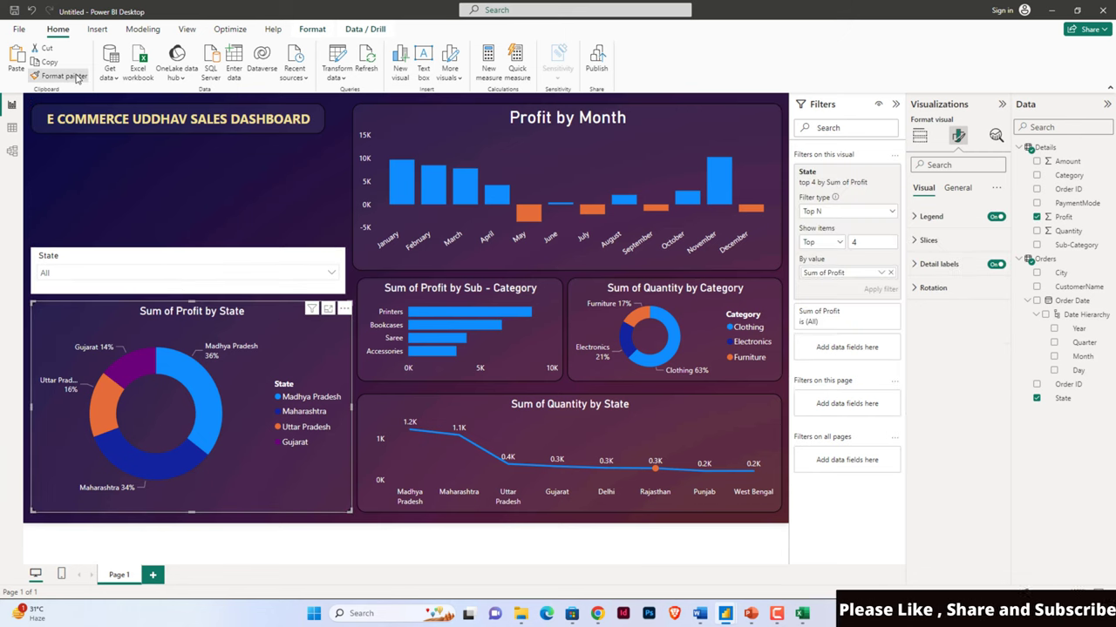
{"action": "left_click", "coordinate": [168, 252]}
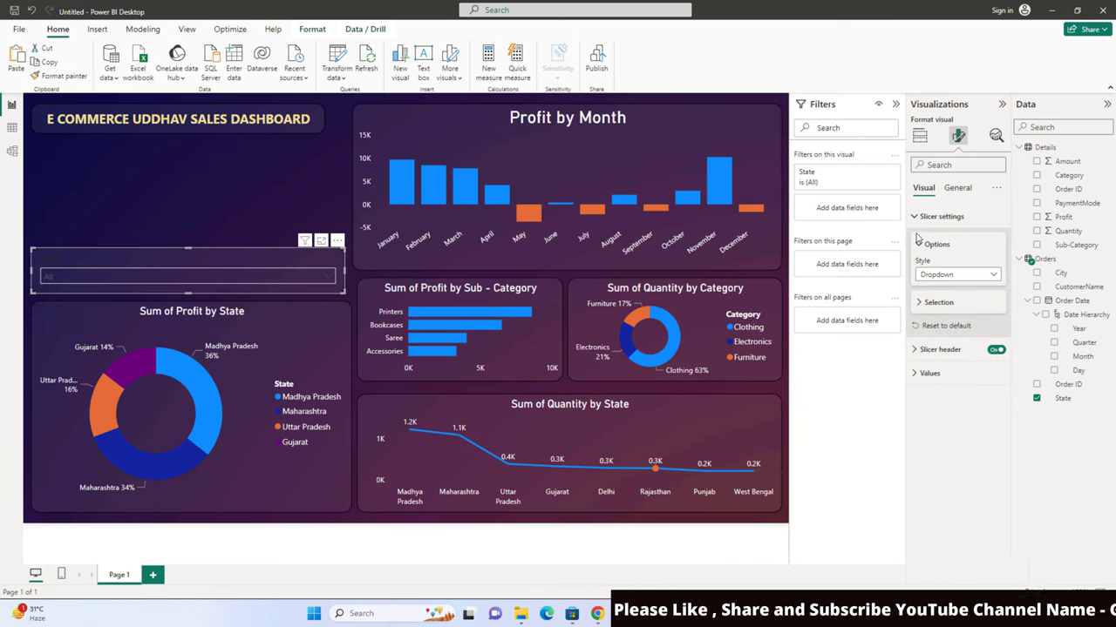
Make the State slicer header text white
{"action": "left_click", "coordinate": [959, 188]}
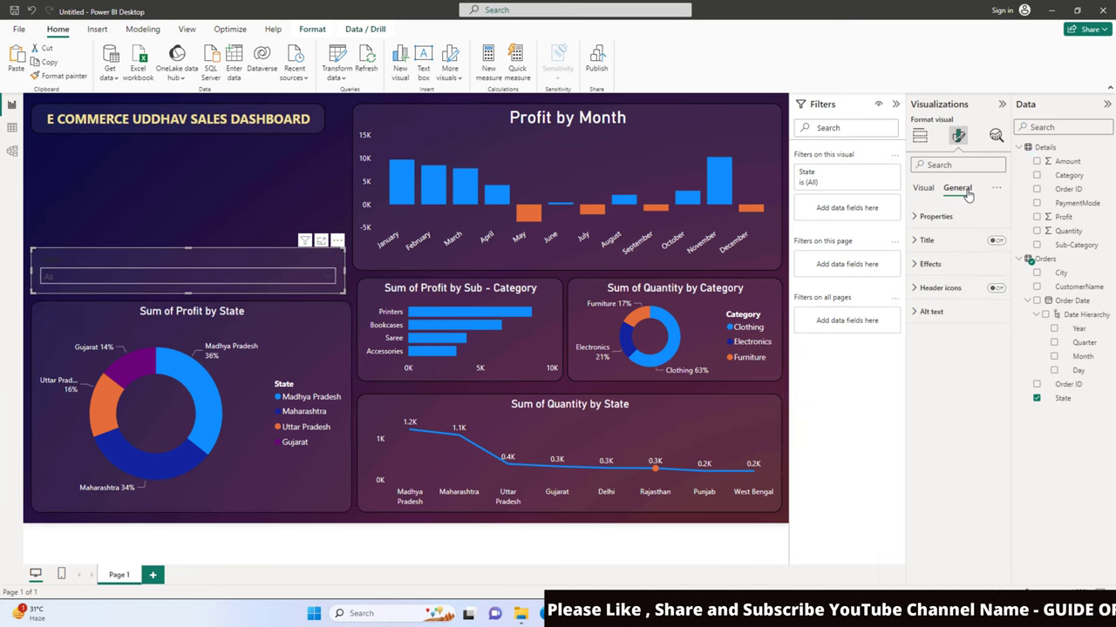
{"action": "left_click", "coordinate": [917, 241]}
{"action": "left_click", "coordinate": [923, 188]}
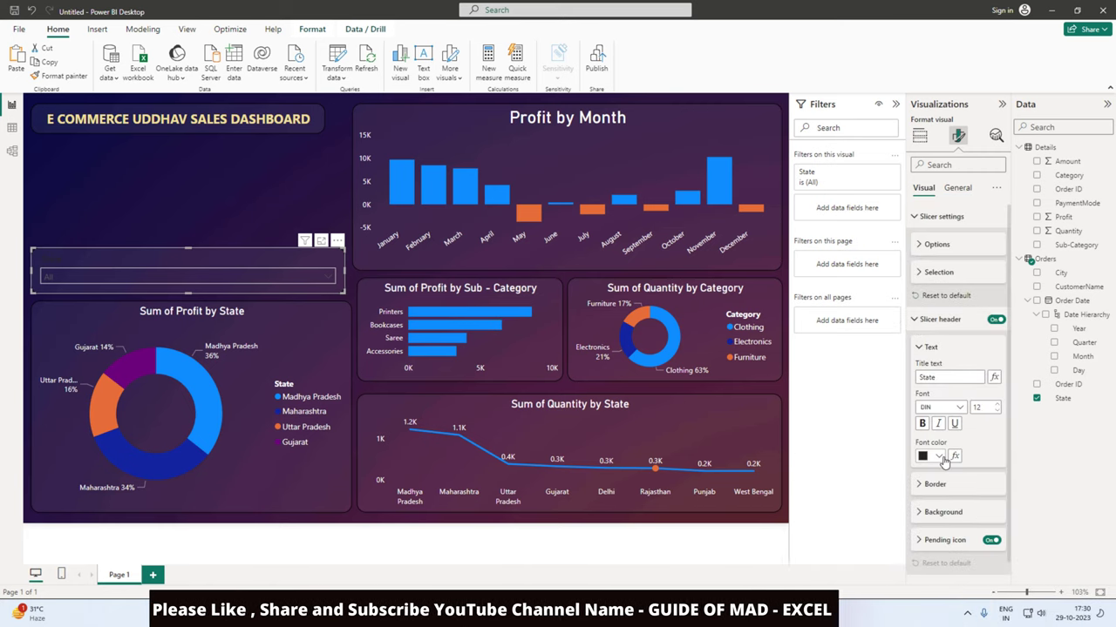
{"action": "left_click", "coordinate": [942, 458]}
{"action": "left_click", "coordinate": [930, 272]}
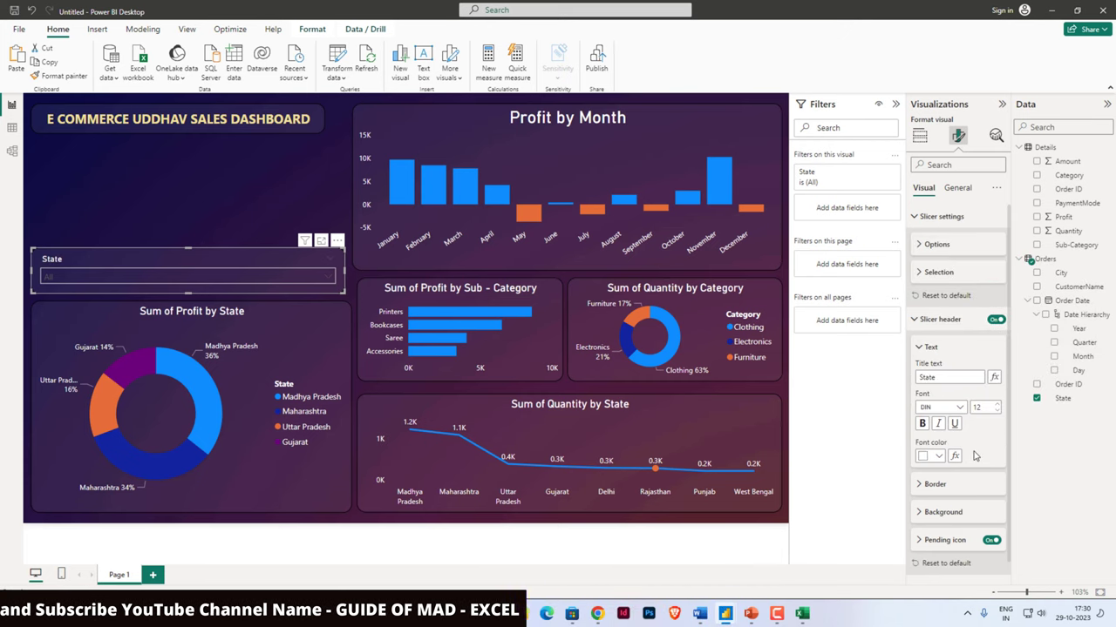
{"action": "left_click", "coordinate": [929, 347]}
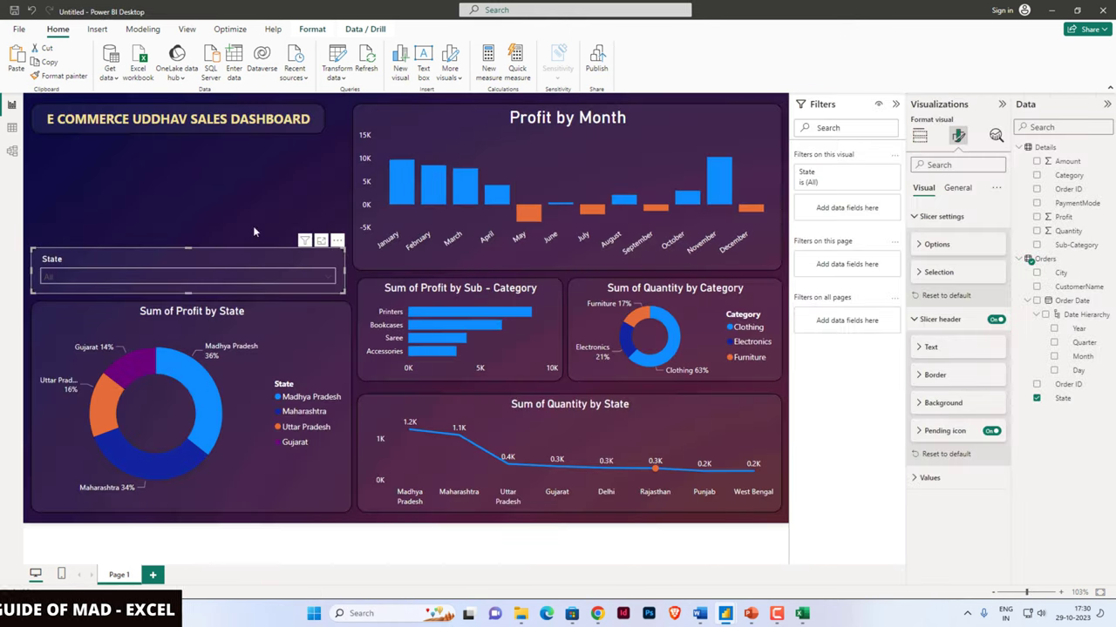
{"action": "left_click", "coordinate": [223, 226]}
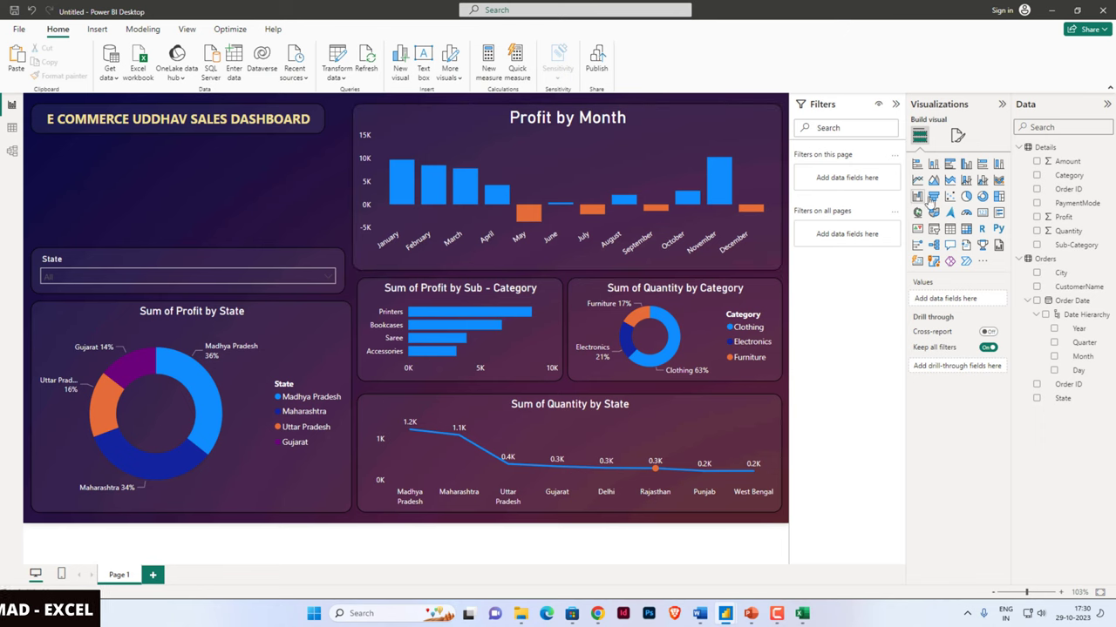
Add a slicer for Order Date Quarter and test filtering by one quarter
{"action": "left_click", "coordinate": [934, 228]}
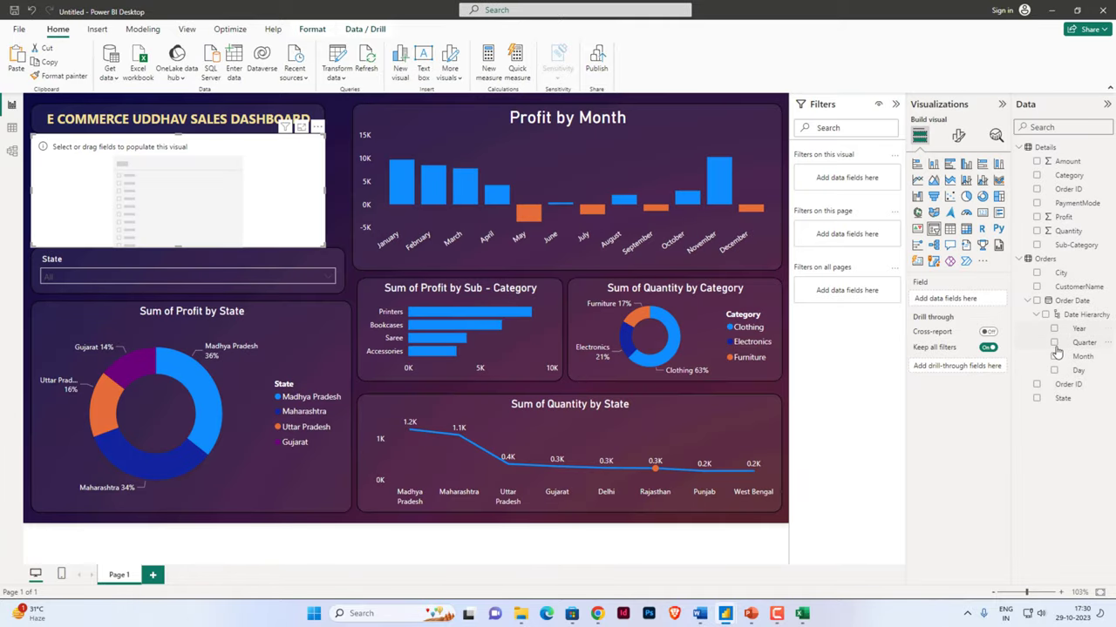
{"action": "left_click", "coordinate": [1054, 343]}
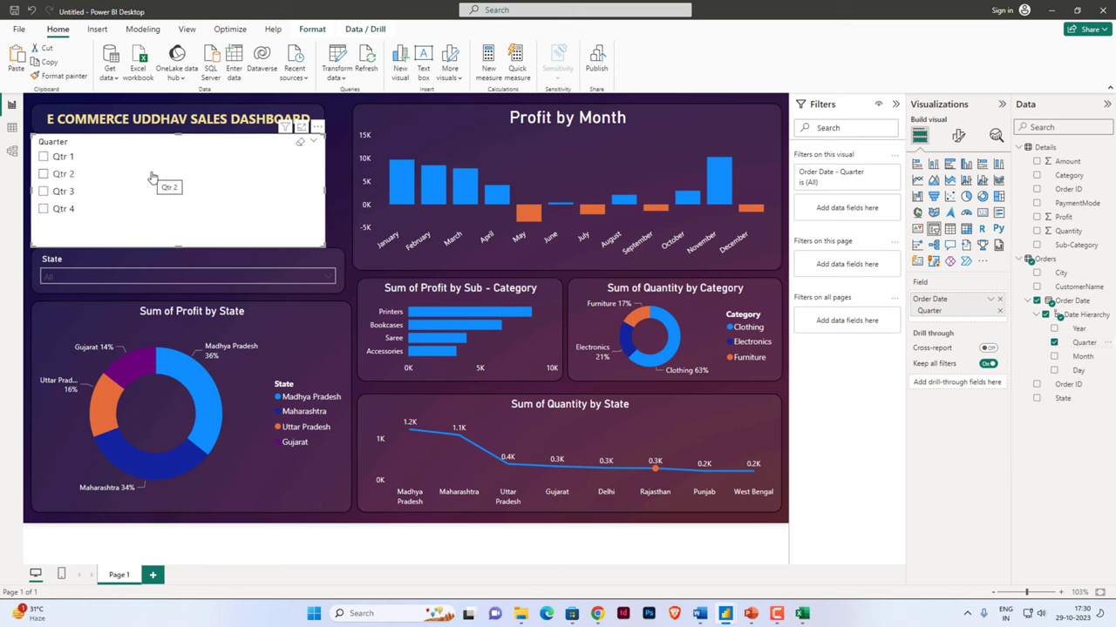
{"action": "left_click", "coordinate": [106, 183]}
{"action": "left_click", "coordinate": [105, 183]}
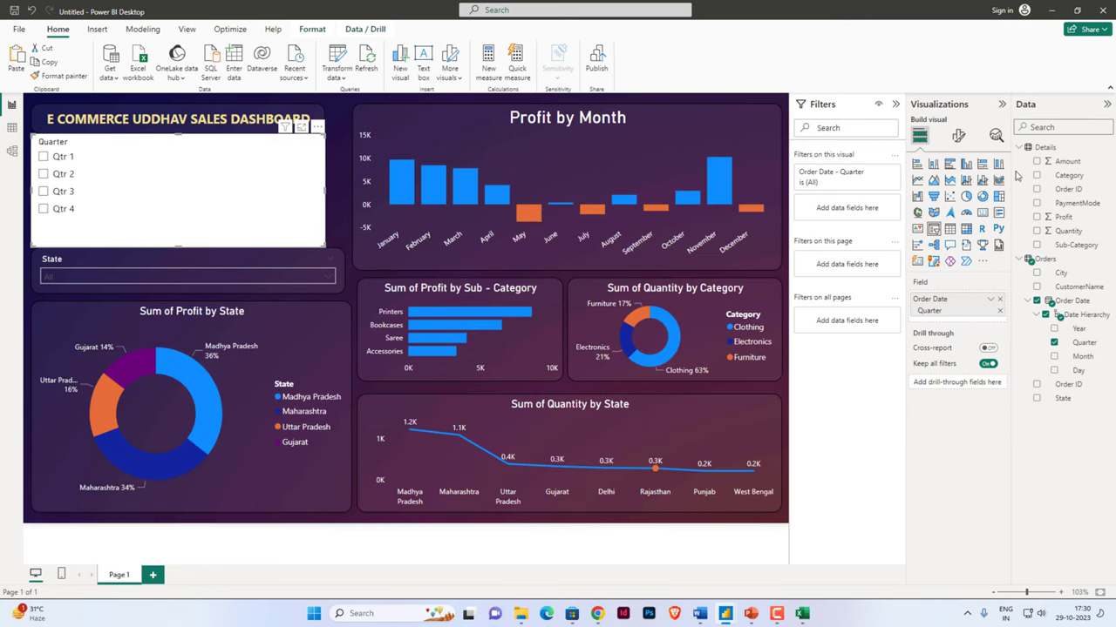
Set the Quarter slicer style to Tile and lay Qtr 1 to Qtr 4 in one row
{"action": "left_click", "coordinate": [958, 137]}
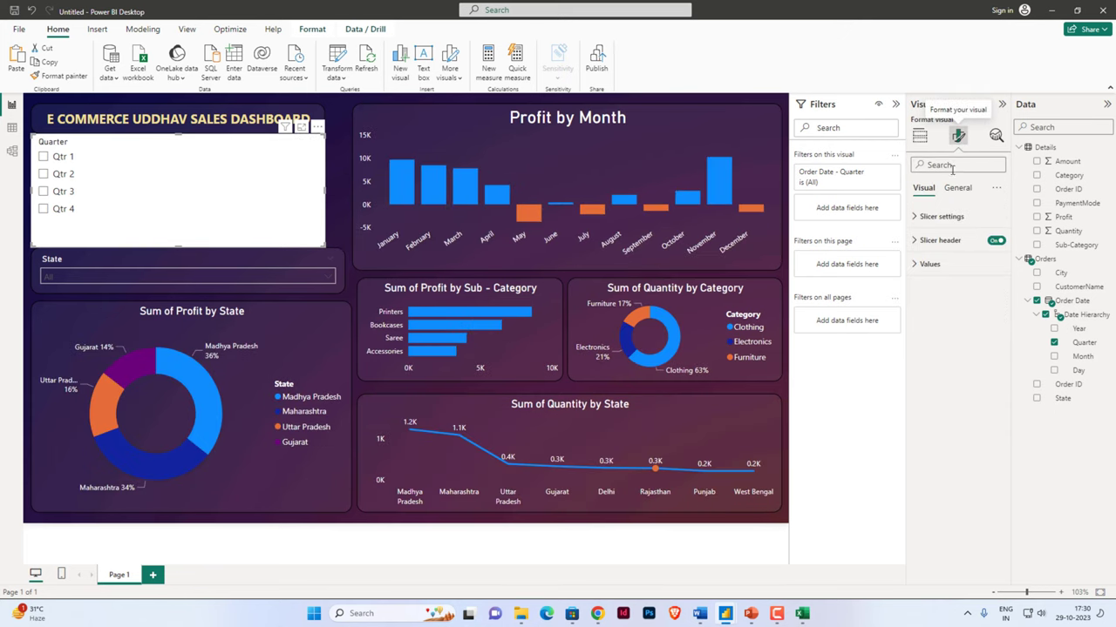
{"action": "left_click", "coordinate": [923, 216]}
{"action": "left_click", "coordinate": [938, 275]}
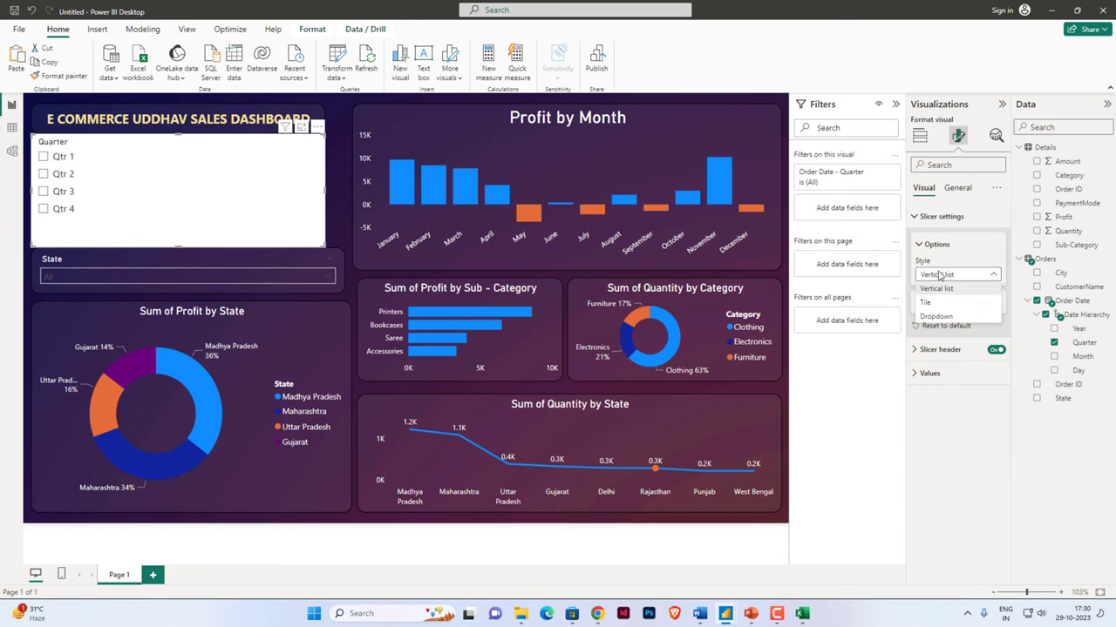
{"action": "left_click", "coordinate": [937, 303]}
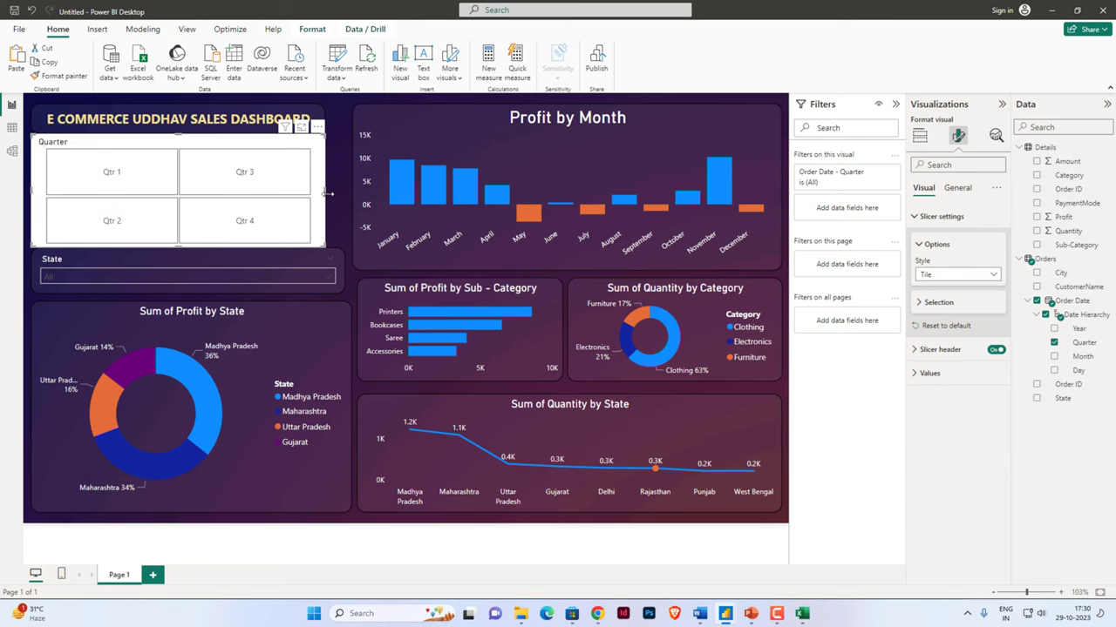
{"action": "left_click_drag", "start_coordinate": [322, 190], "coordinate": [380, 190]}
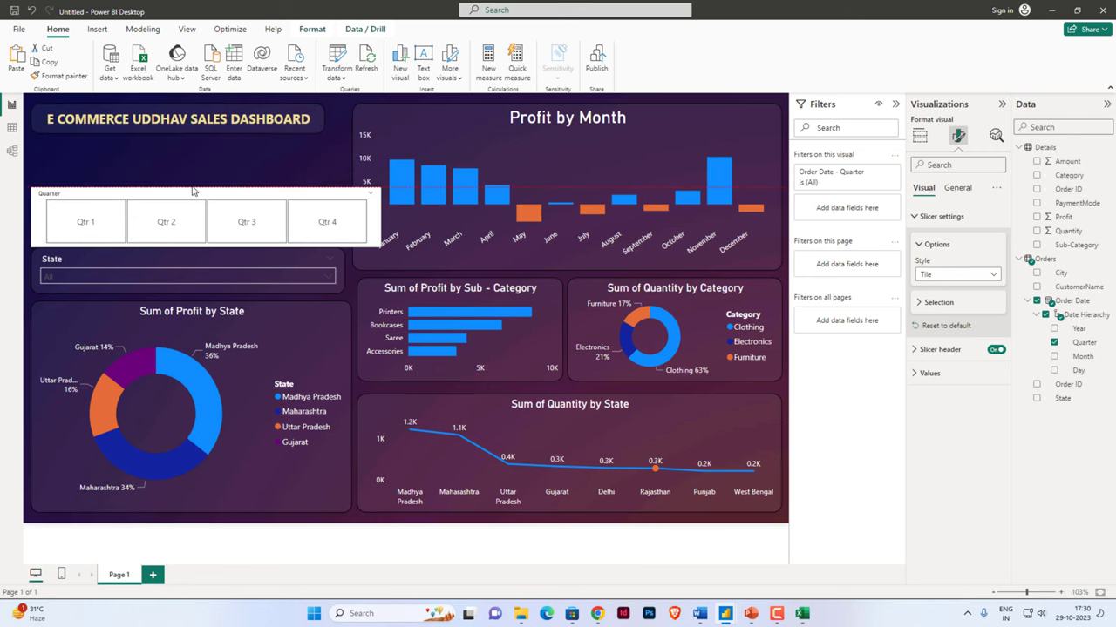
{"action": "left_click_drag", "start_coordinate": [207, 137], "coordinate": [207, 199]}
{"action": "mouse_move", "coordinate": [380, 225]}
{"action": "left_mouse_down"}
{"action": "mouse_move", "coordinate": [319, 228]}
{"action": "mouse_move", "coordinate": [346, 225]}
{"action": "left_mouse_up"}
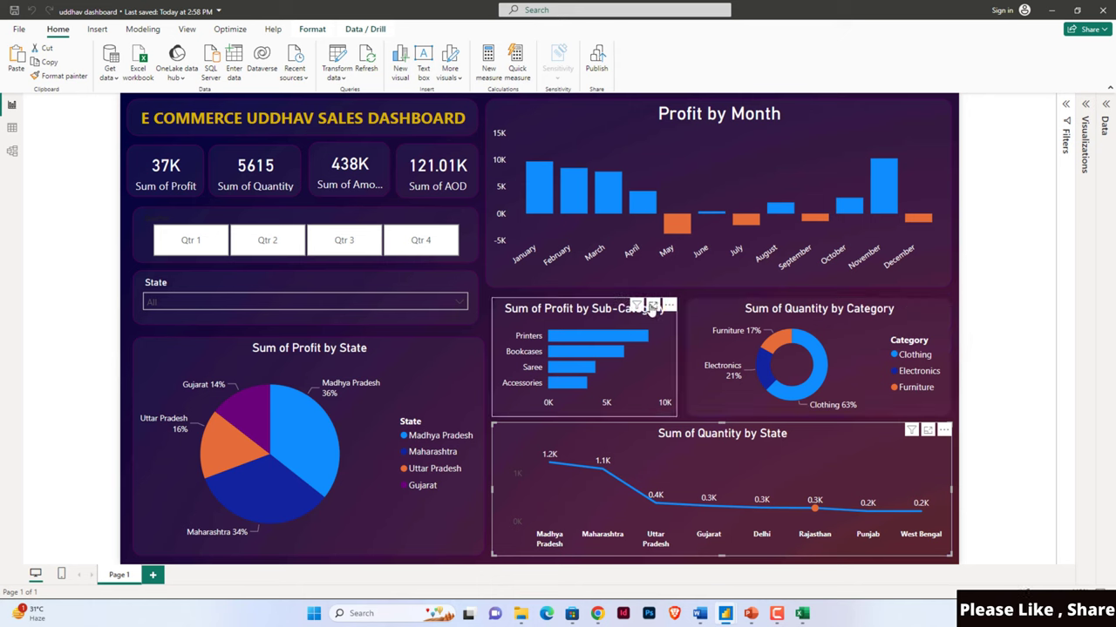
Cross-filter the dashboard by the Printers bar, then by the March profit bar
{"action": "left_click", "coordinate": [622, 337]}
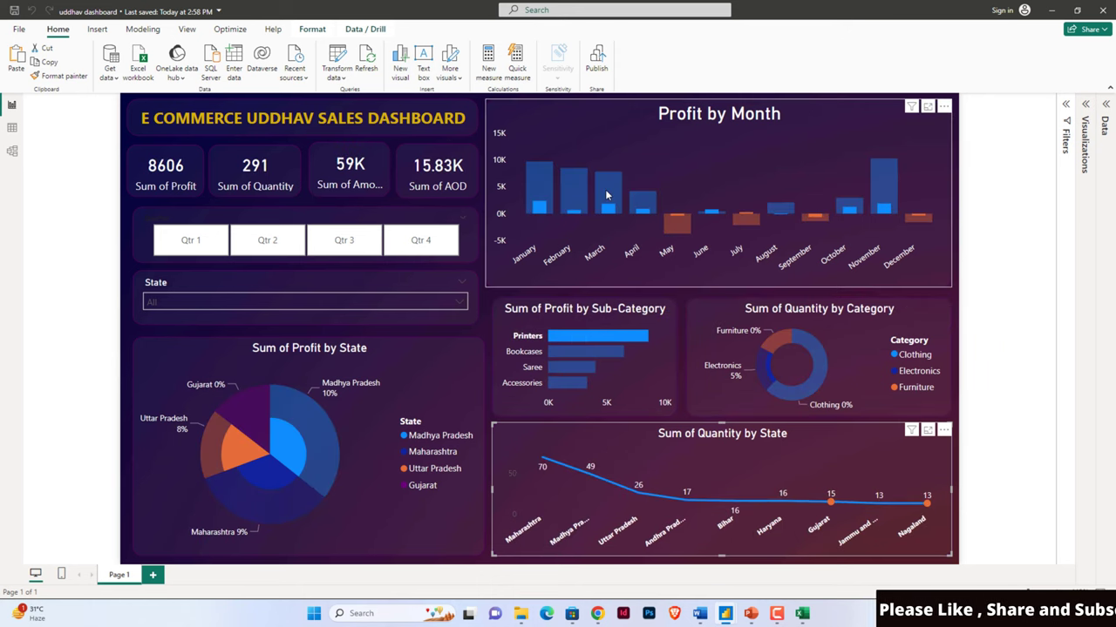
{"action": "left_click", "coordinate": [602, 196]}
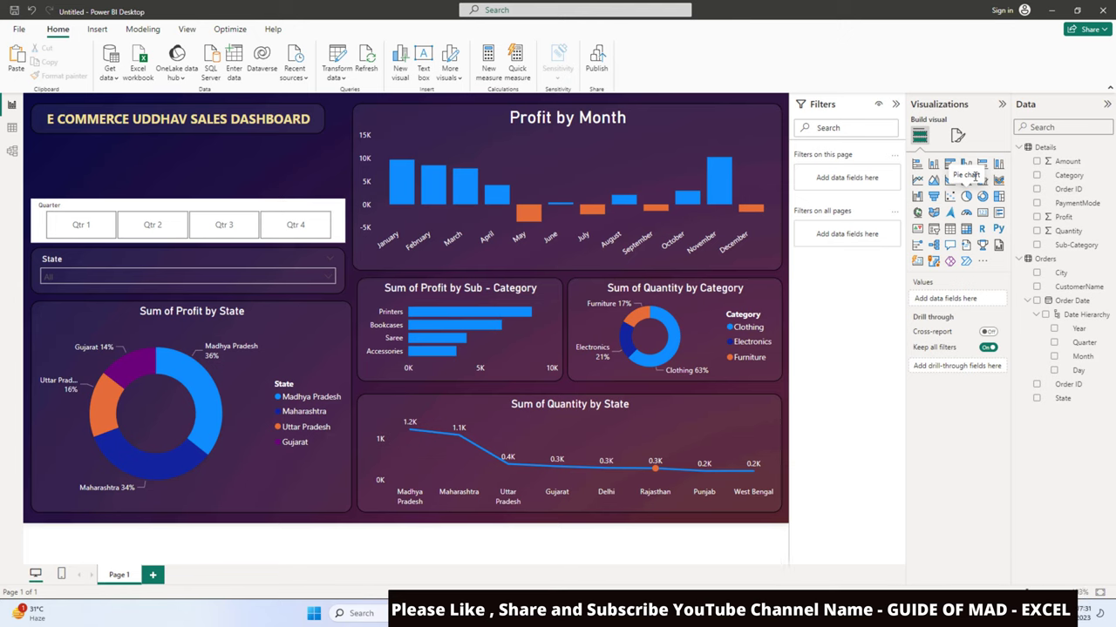
Add a card showing Sum of Profit (37K) and shrink it under the title
{"action": "left_click", "coordinate": [983, 213]}
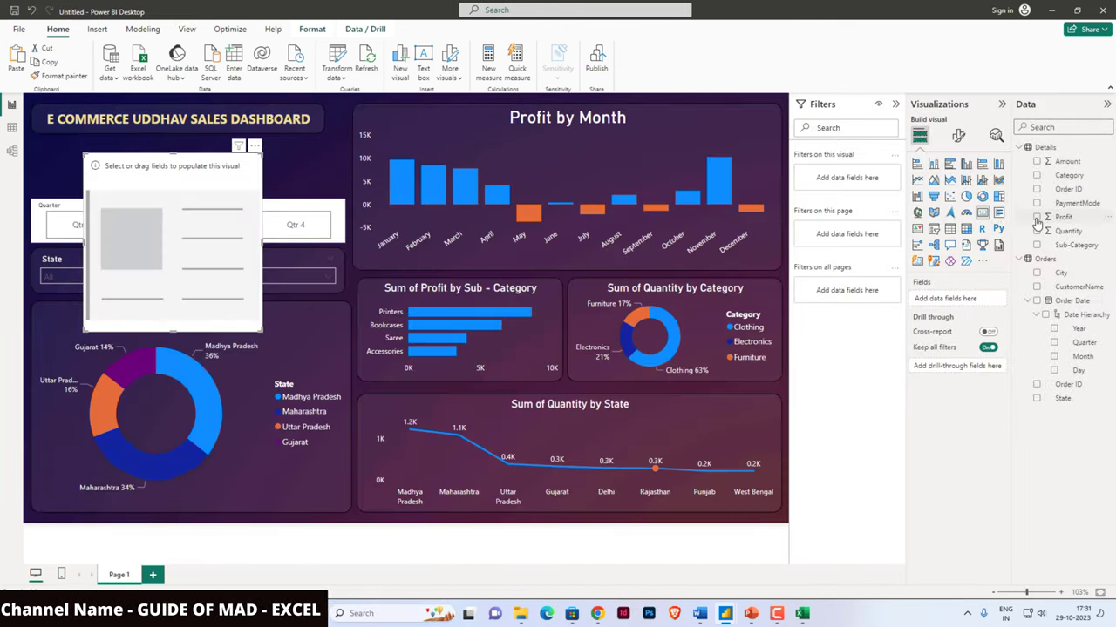
{"action": "left_click", "coordinate": [1036, 217]}
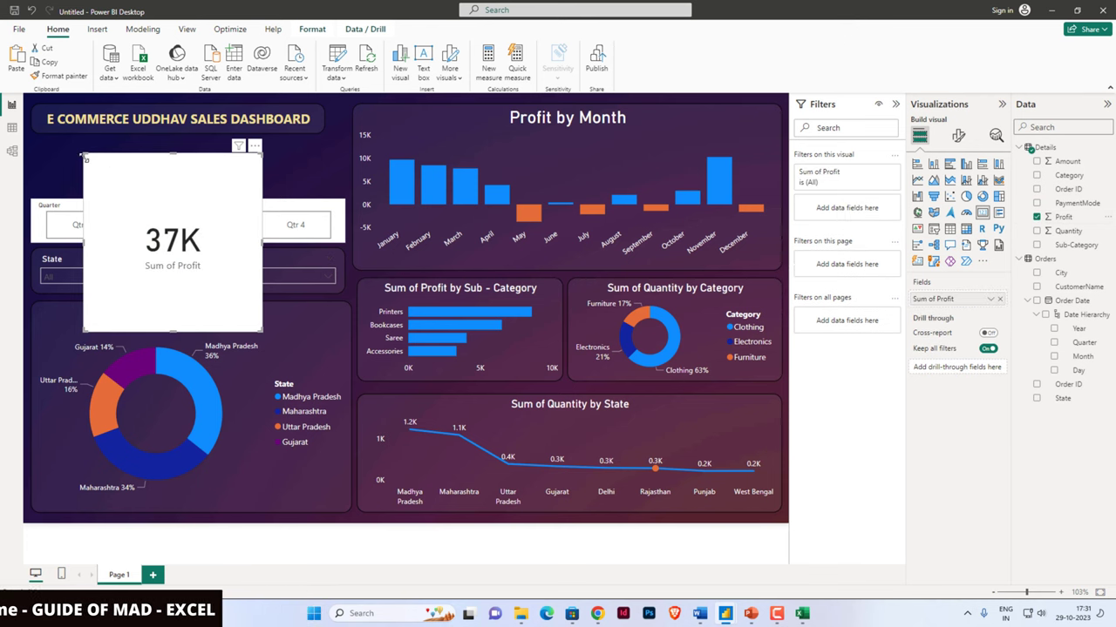
{"action": "mouse_move", "coordinate": [85, 153]}
{"action": "left_mouse_down"}
{"action": "mouse_move", "coordinate": [149, 269]}
{"action": "mouse_move", "coordinate": [59, 153]}
{"action": "left_mouse_up"}
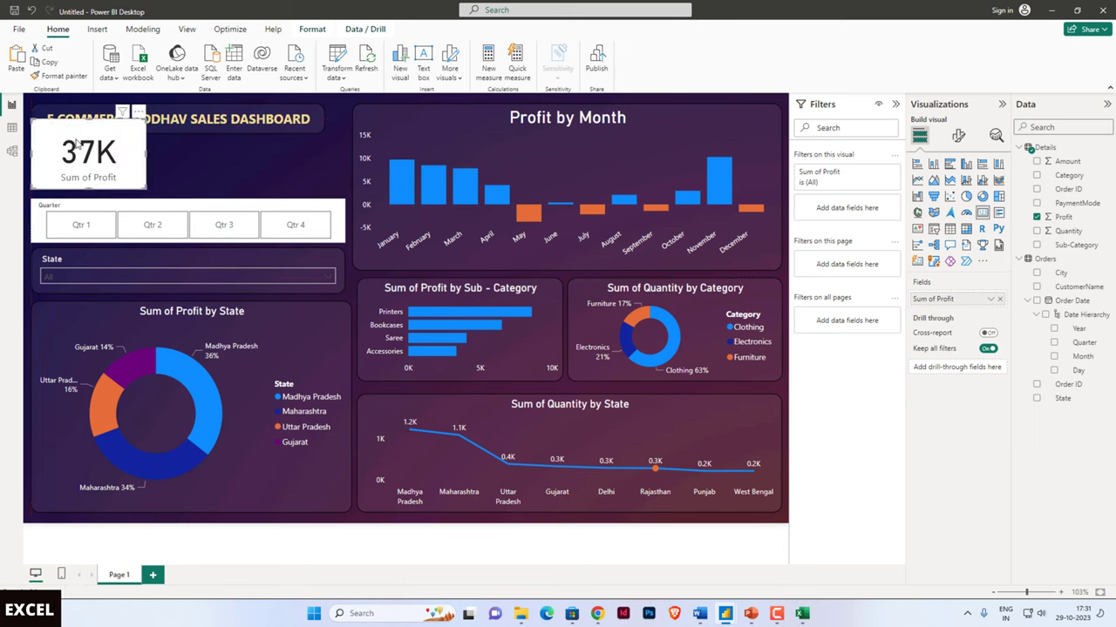
{"action": "left_click_drag", "start_coordinate": [141, 118], "coordinate": [120, 151]}
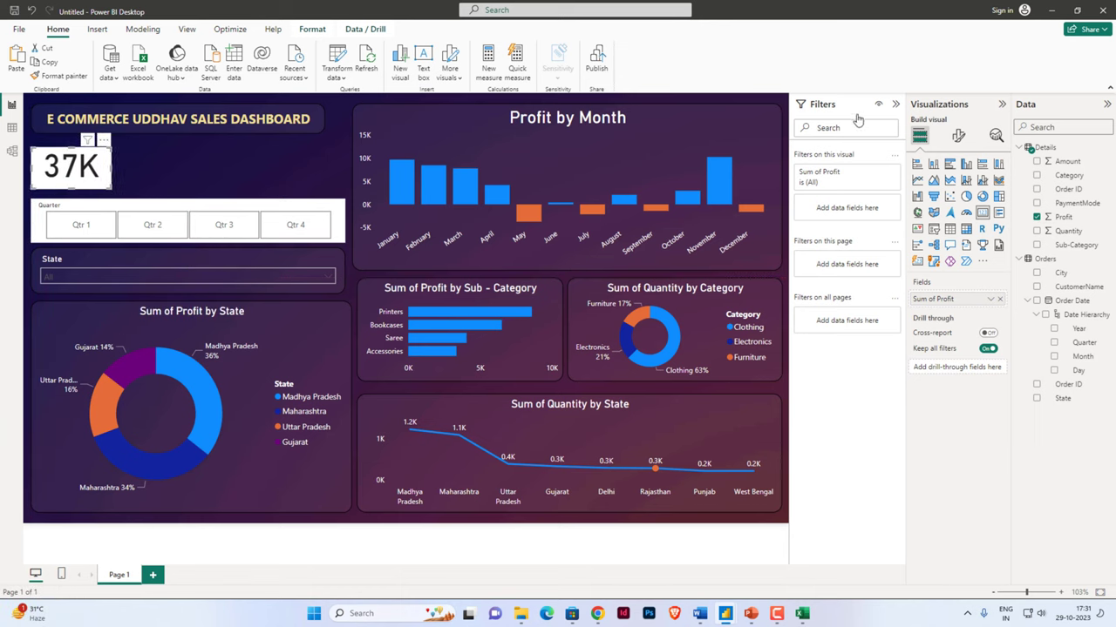
Open the Profit card's Callout value formatting settings
{"action": "left_click", "coordinate": [958, 137]}
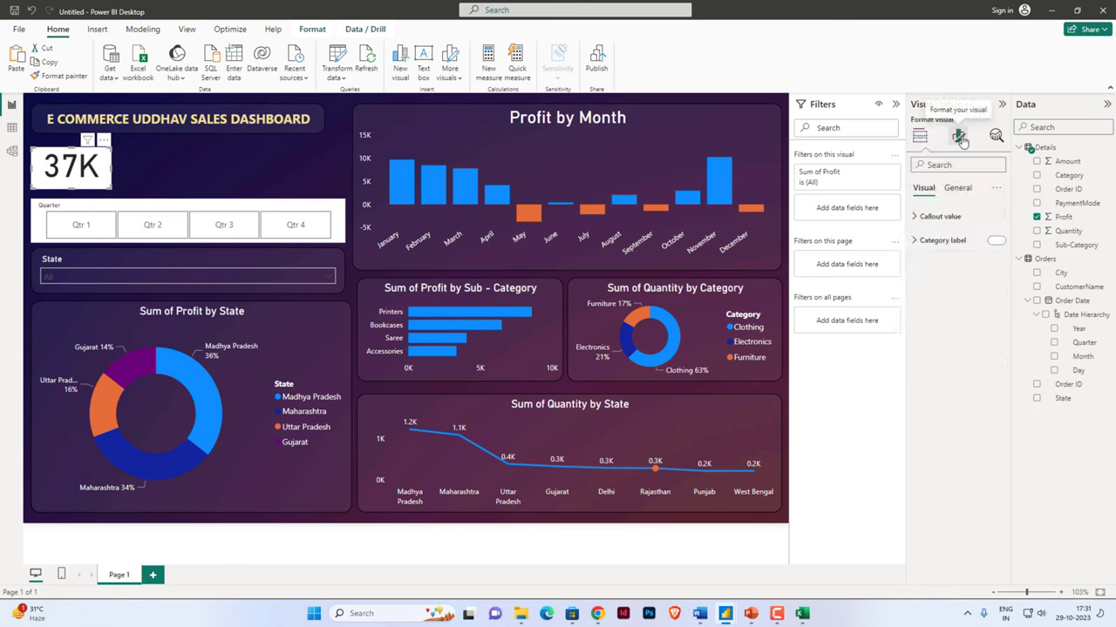
{"action": "left_click", "coordinate": [916, 217]}
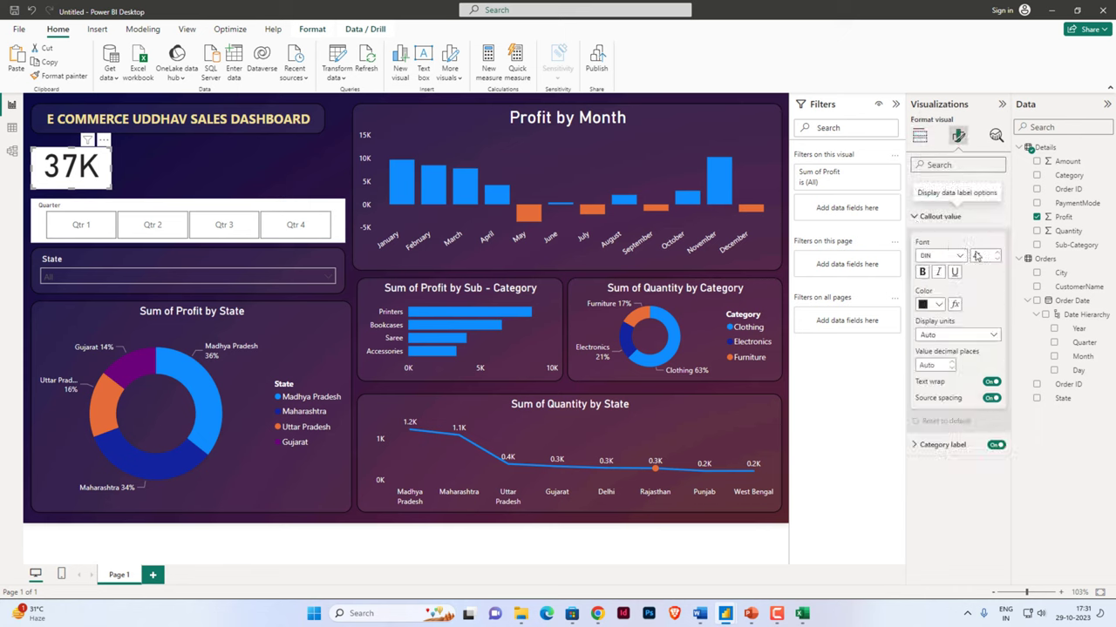
{"action": "type", "text": "20"}
{"action": "left_click", "coordinate": [131, 178]}
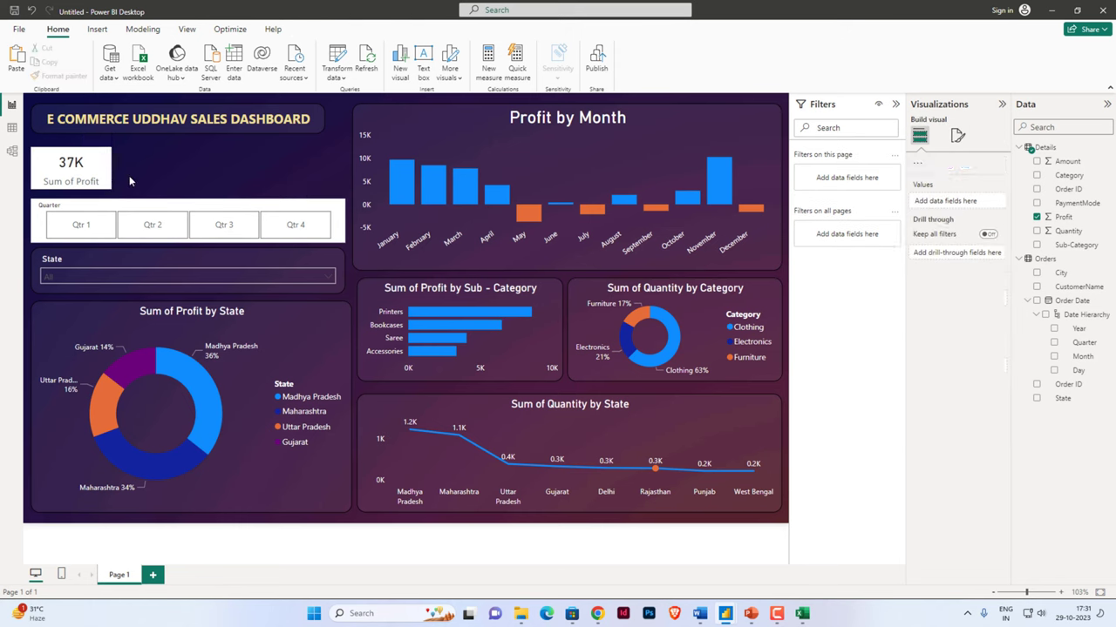
{"action": "left_click", "coordinate": [112, 178]}
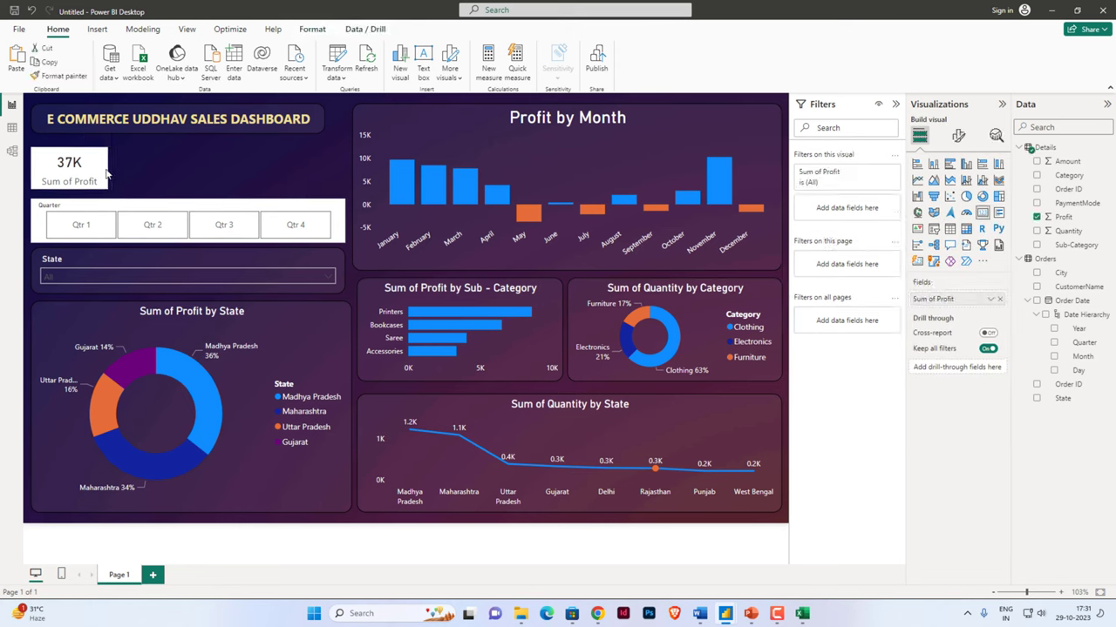
{"action": "left_click", "coordinate": [146, 174]}
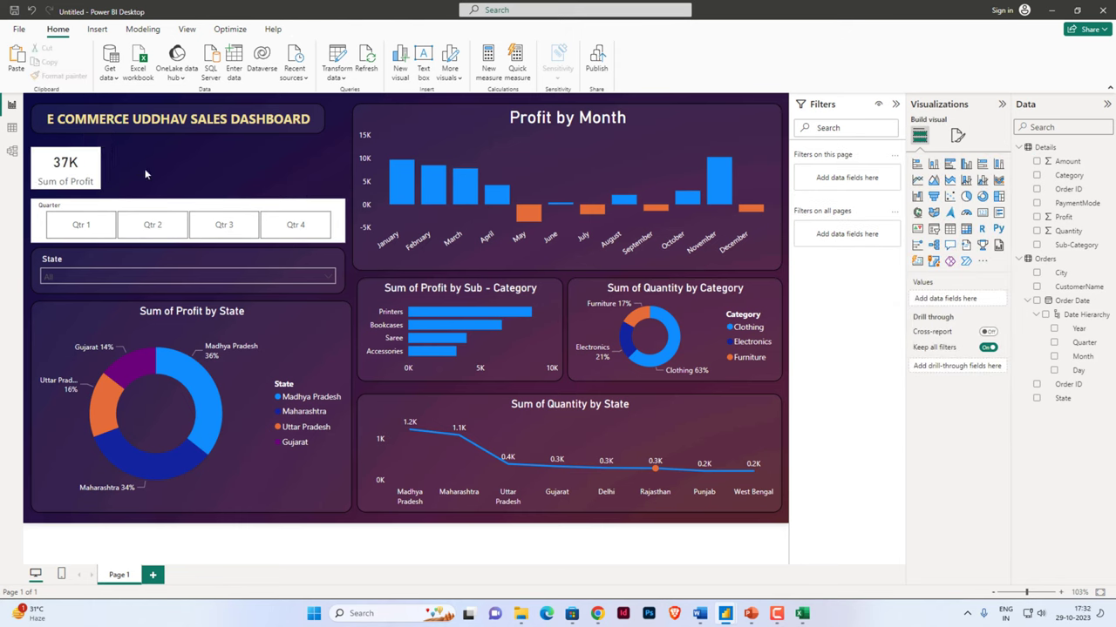
{"action": "left_click", "coordinate": [78, 177]}
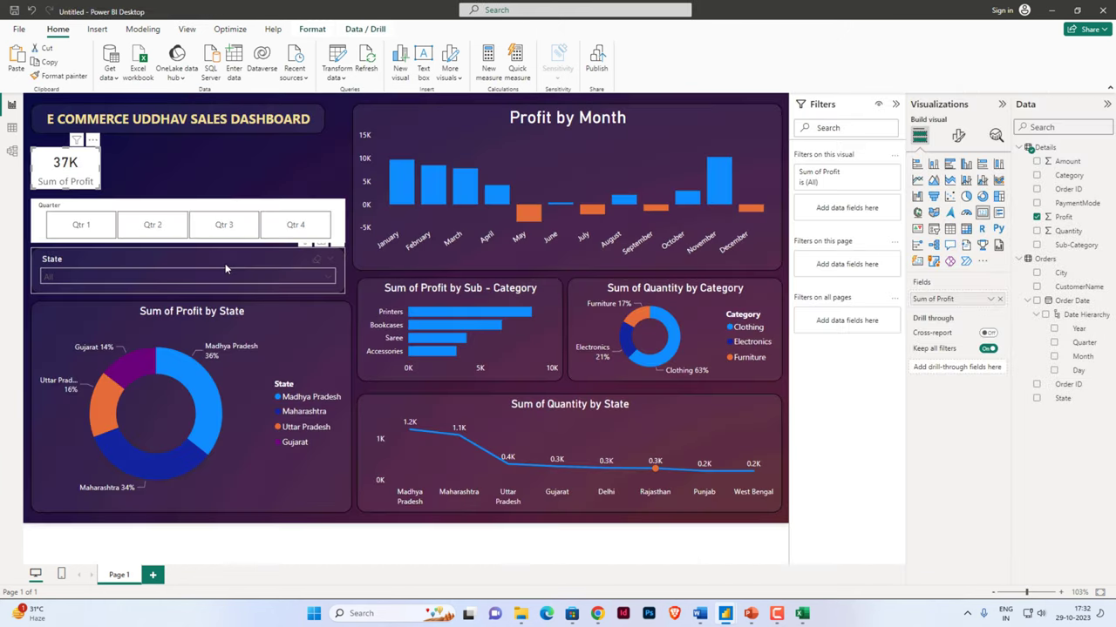
Copy the State slicer's dark styling onto the Profit card with Format painter
{"action": "left_click", "coordinate": [225, 264]}
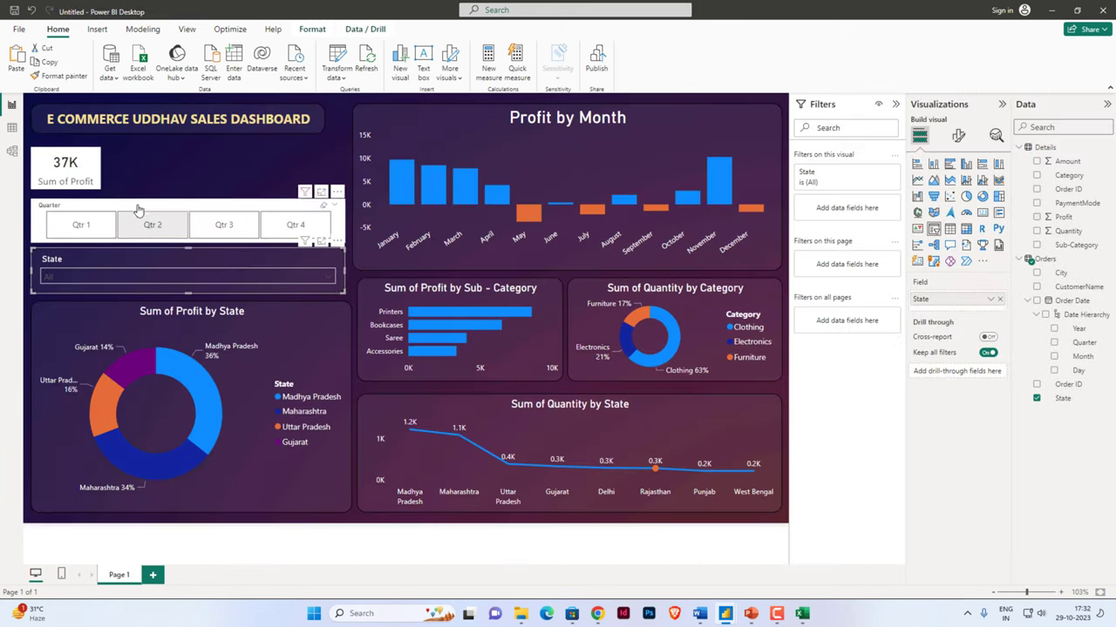
{"action": "left_click", "coordinate": [96, 167]}
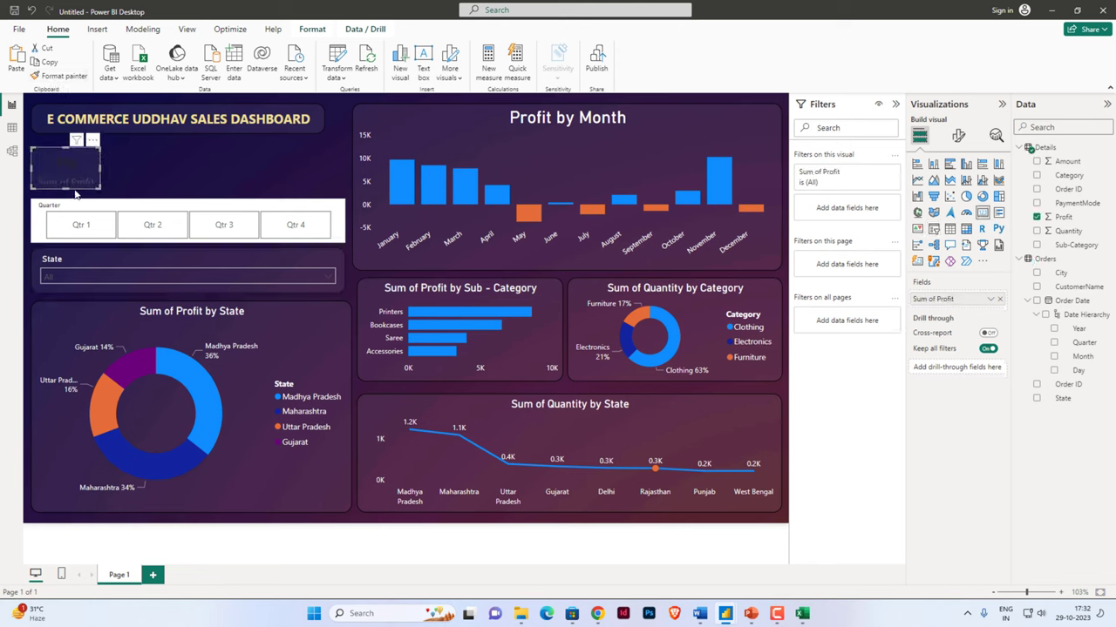
{"action": "left_click", "coordinate": [66, 142]}
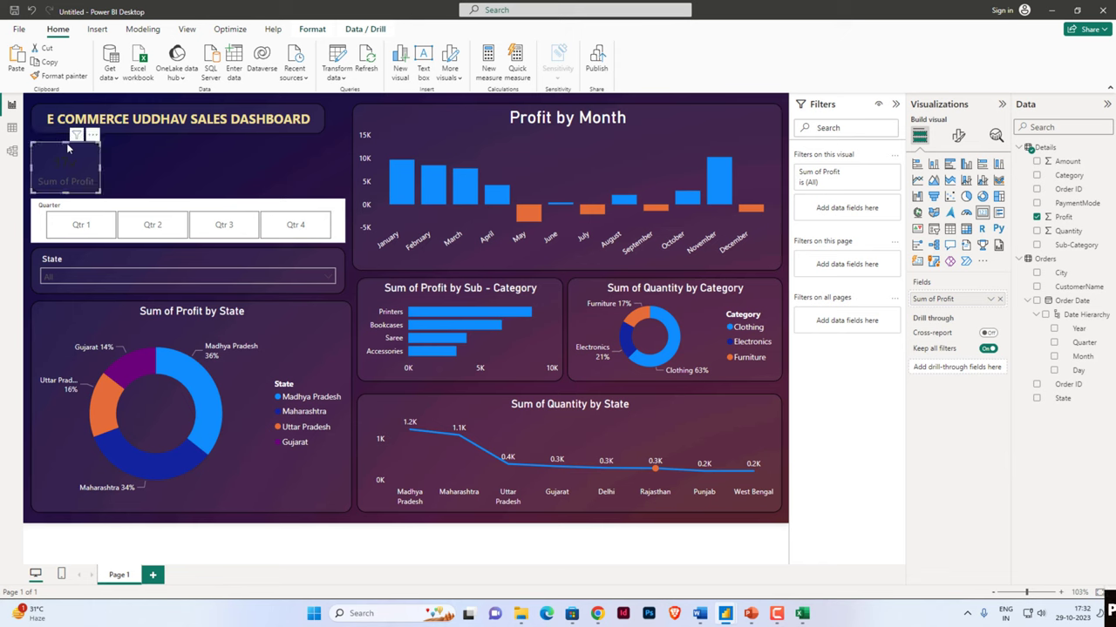
Set the card's callout value and category label colours to white
{"action": "left_click", "coordinate": [958, 140]}
{"action": "left_click", "coordinate": [919, 220]}
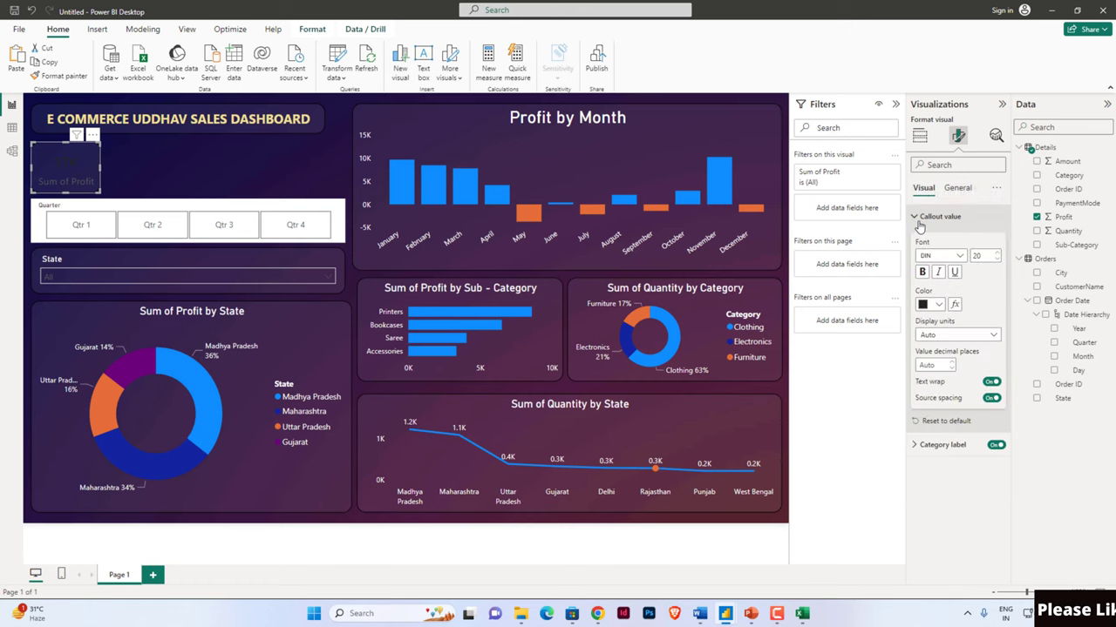
{"action": "left_click", "coordinate": [942, 302]}
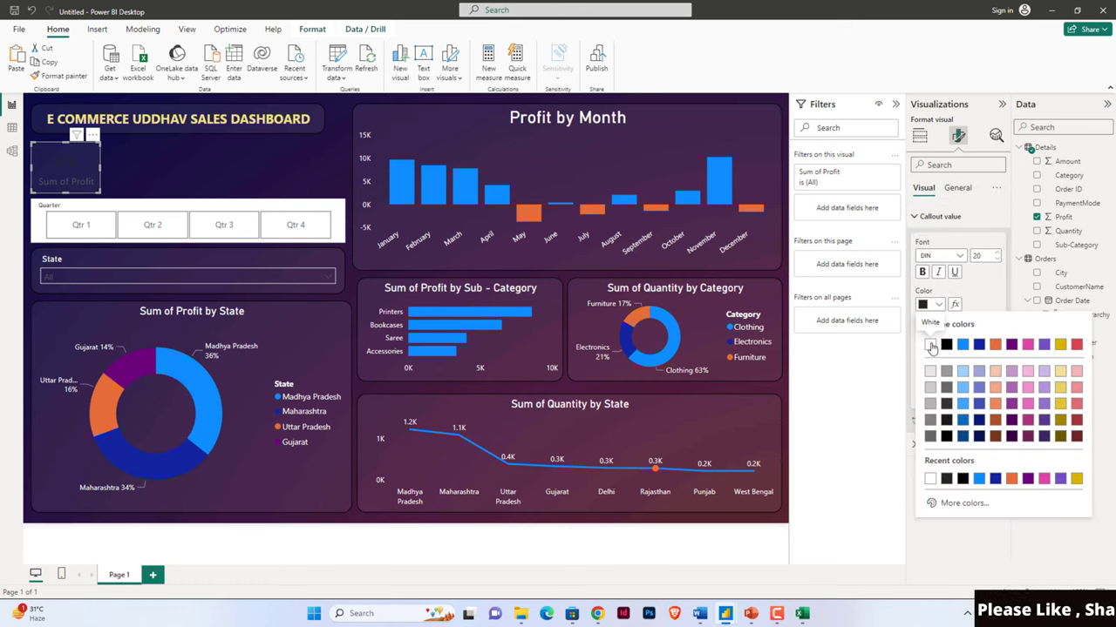
{"action": "left_click", "coordinate": [930, 345]}
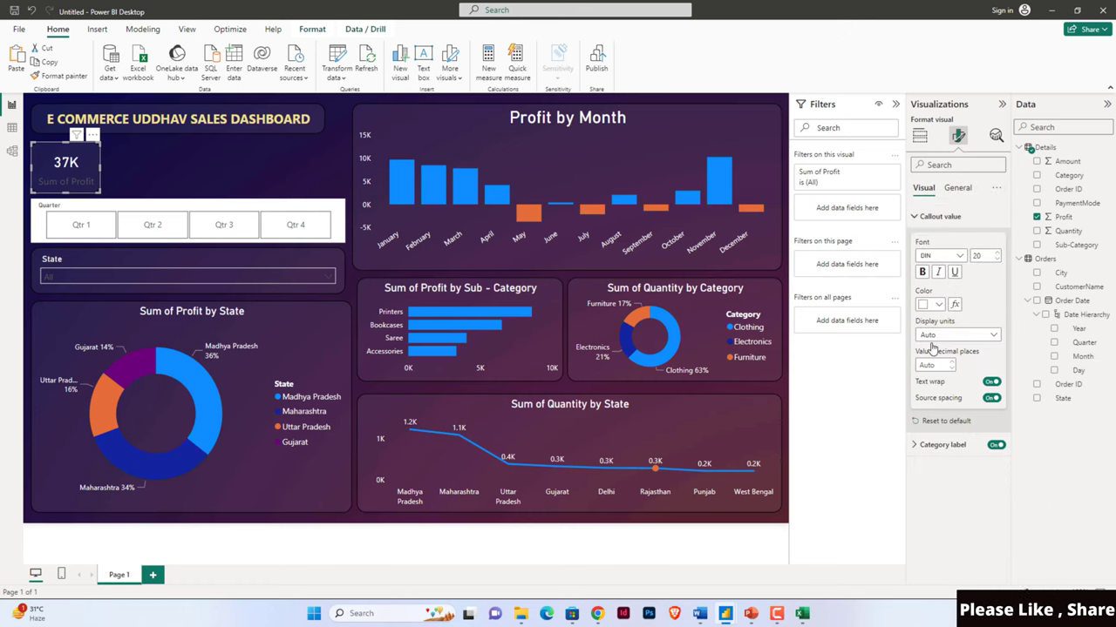
{"action": "left_click", "coordinate": [925, 217]}
{"action": "left_click", "coordinate": [936, 240]}
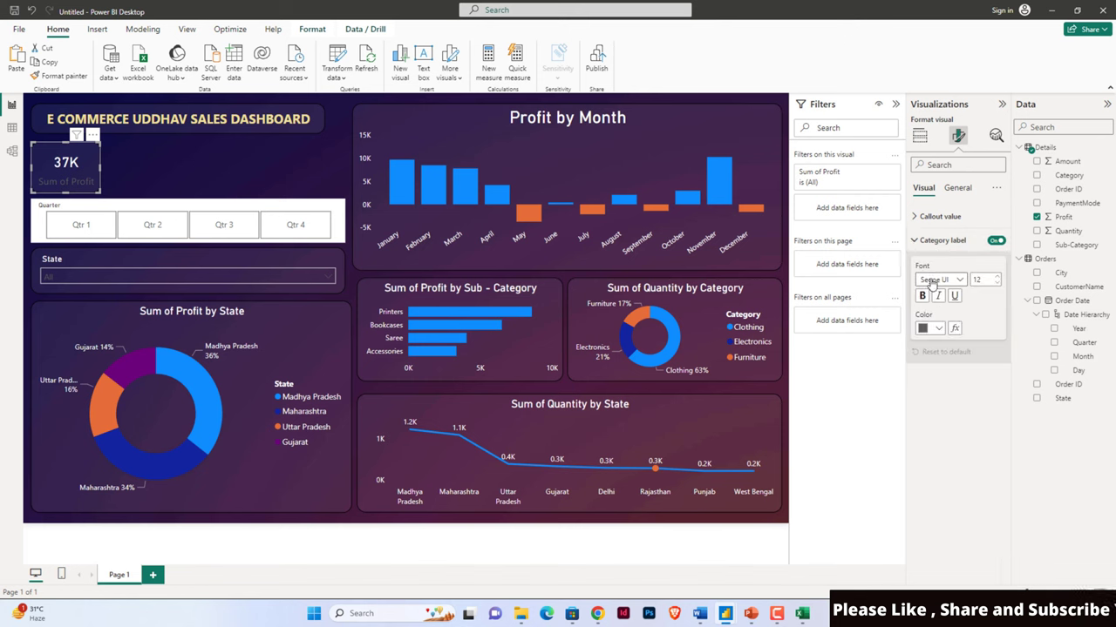
{"action": "left_click", "coordinate": [932, 328]}
{"action": "left_click", "coordinate": [930, 369]}
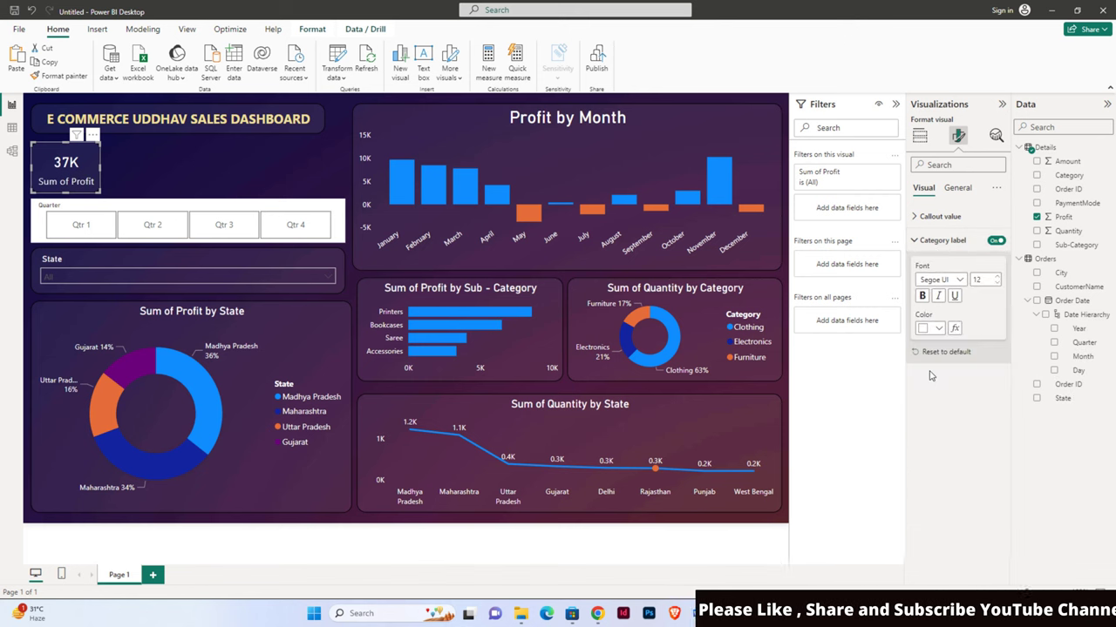
Duplicate the Profit card and place the copy to its right
{"action": "left_click", "coordinate": [124, 162]}
{"action": "left_click", "coordinate": [83, 164]}
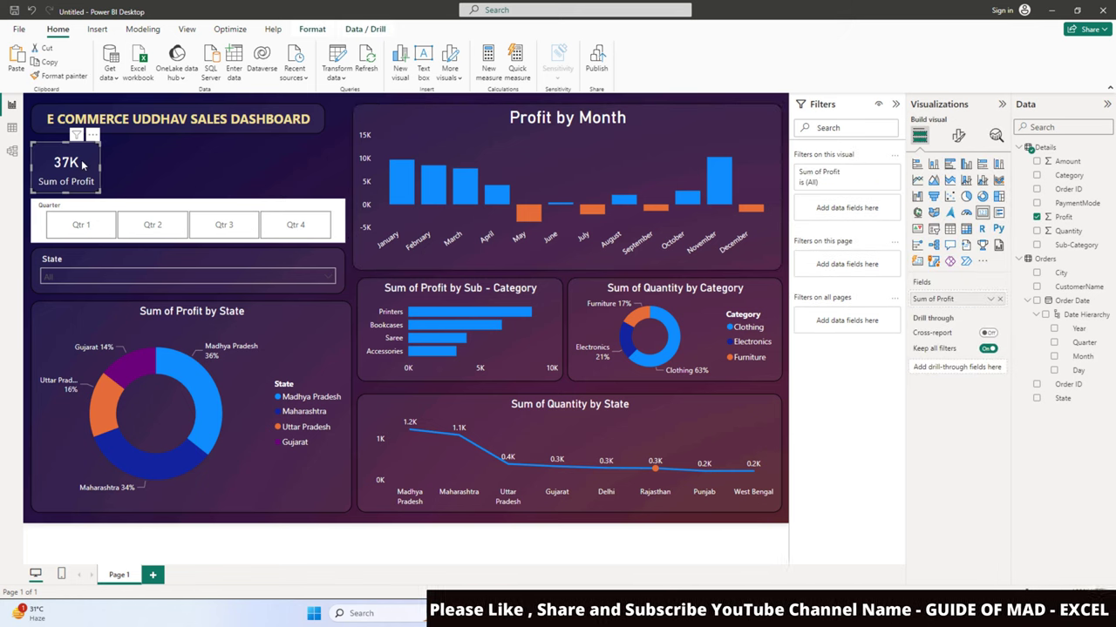
{"action": "key", "text": "ctrl+c"}
{"action": "key", "text": "ctrl+v"}
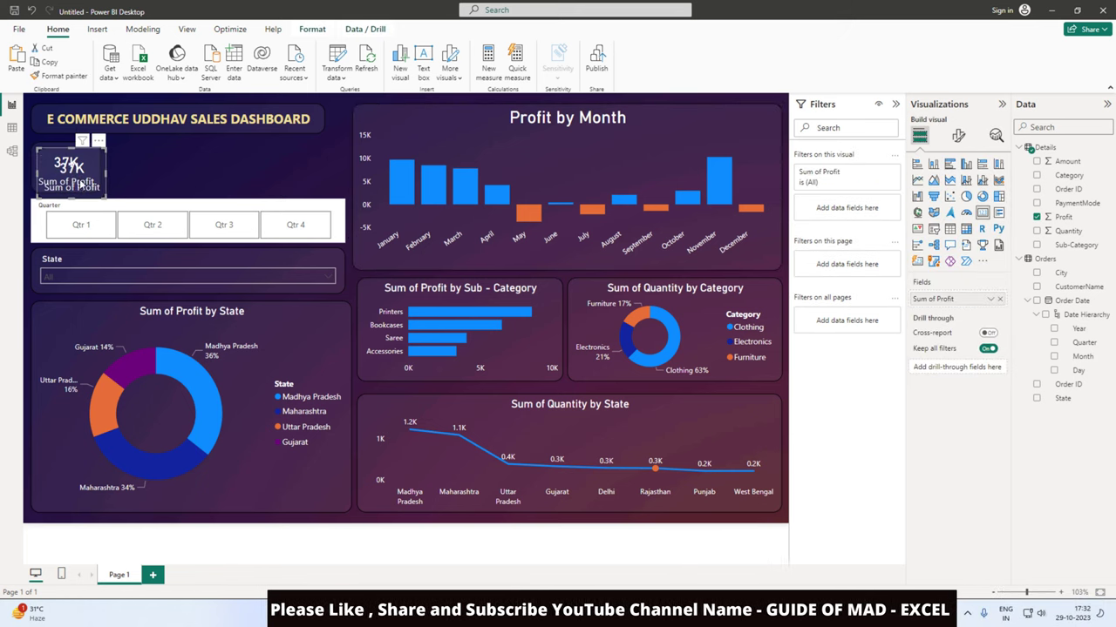
{"action": "left_click_drag", "start_coordinate": [83, 194], "coordinate": [150, 181]}
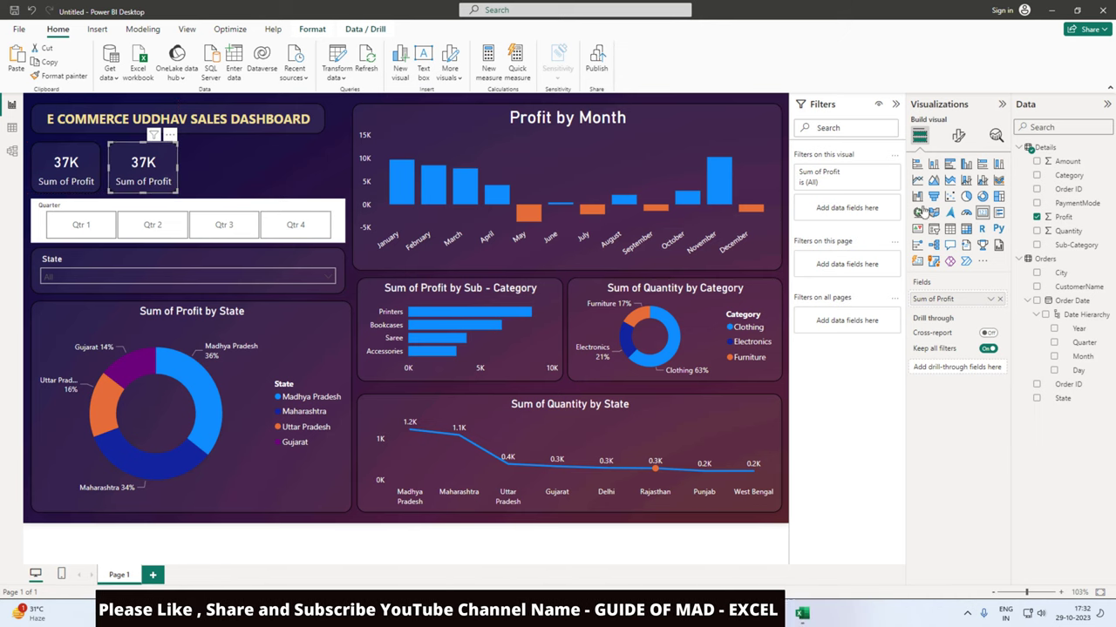
Switch the duplicate card's field from Profit to Quantity, showing Sum of Quantity 5615
{"action": "left_click", "coordinate": [1036, 216]}
{"action": "left_click", "coordinate": [1036, 231]}
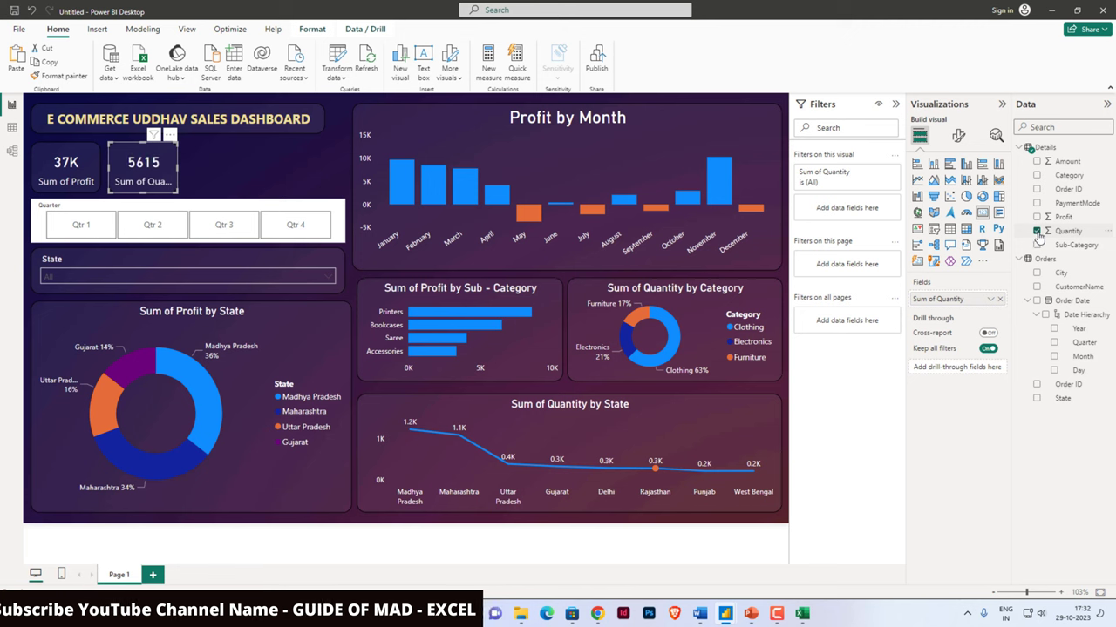
{"action": "left_click_drag", "start_coordinate": [178, 169], "coordinate": [183, 170]}
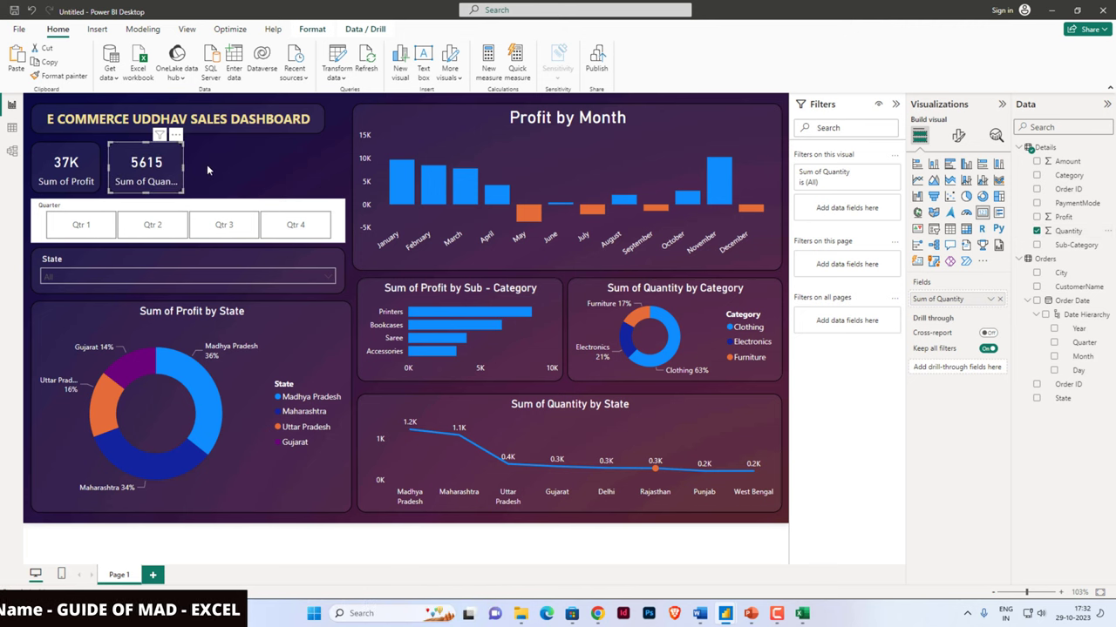
Add a third card beside the Quantity card showing Sum of Amount 438K
{"action": "key", "text": "ctrl+z"}
{"action": "key", "text": "ctrl+z"}
{"action": "key", "text": "ctrl+z"}
{"action": "left_click_drag", "start_coordinate": [156, 174], "coordinate": [240, 175]}
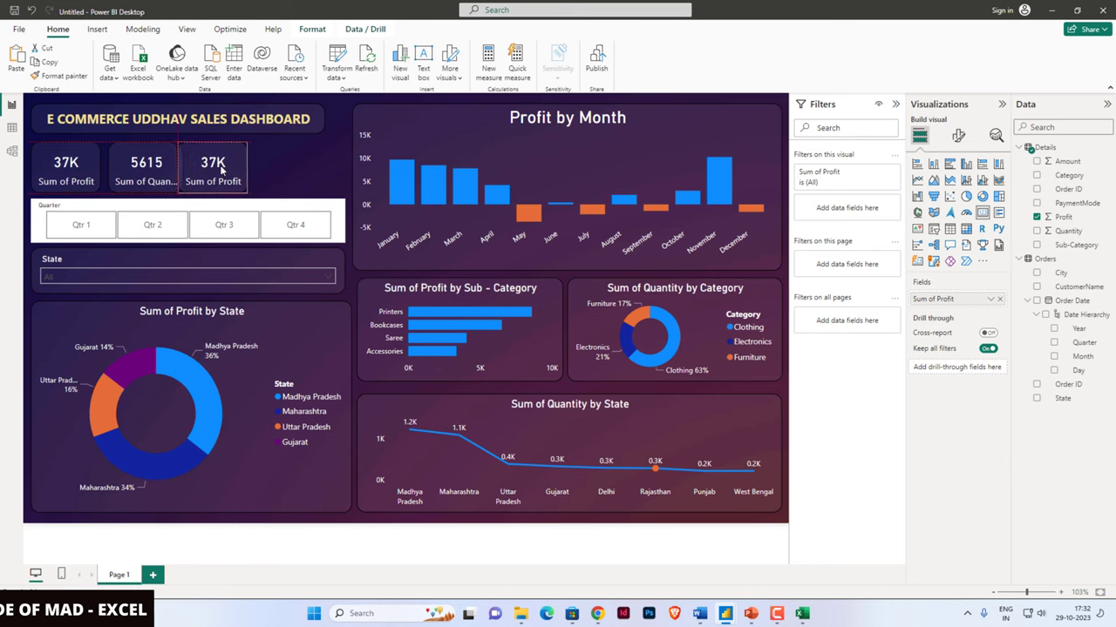
{"action": "left_click_drag", "start_coordinate": [1067, 161], "coordinate": [234, 177]}
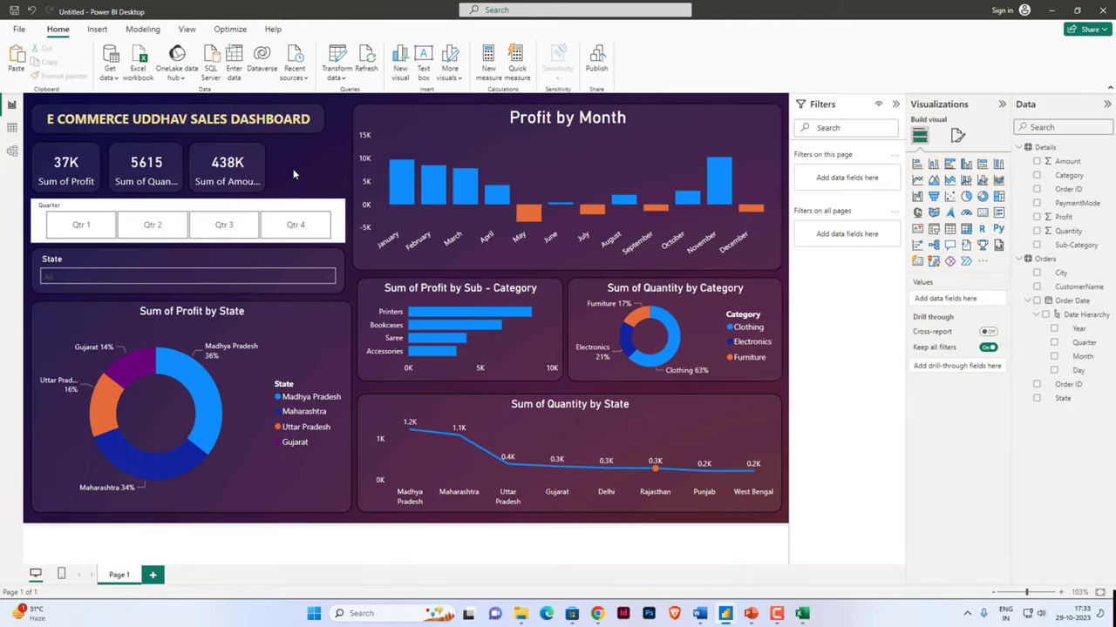
Create a calculated column AOD = [Amount]/[Quantity] in the Details table
{"action": "left_click", "coordinate": [13, 130]}
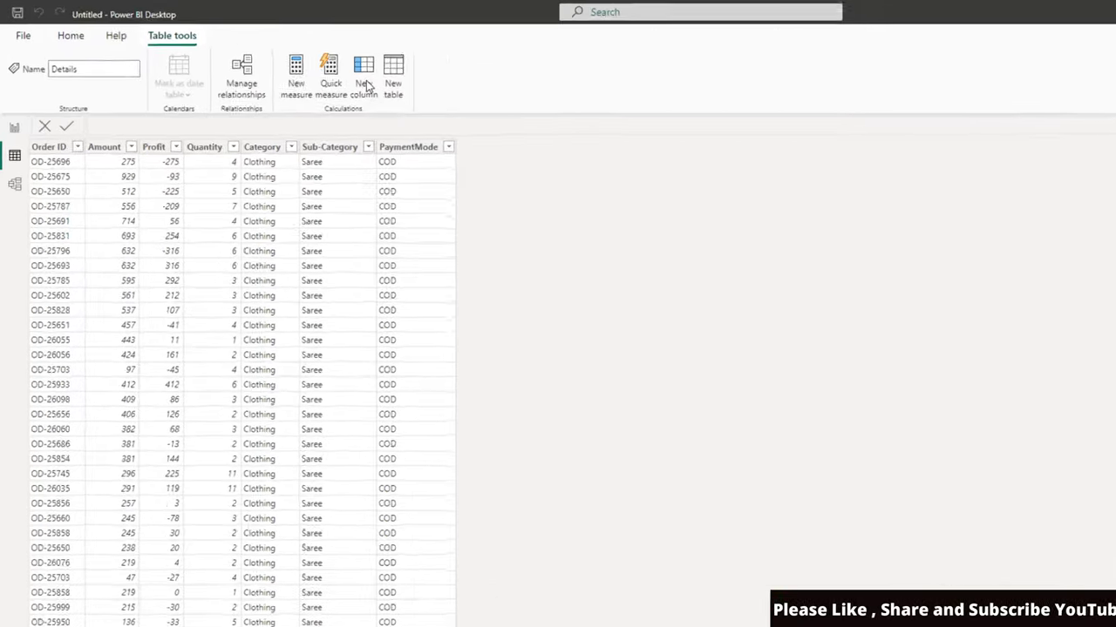
{"action": "left_click", "coordinate": [364, 80]}
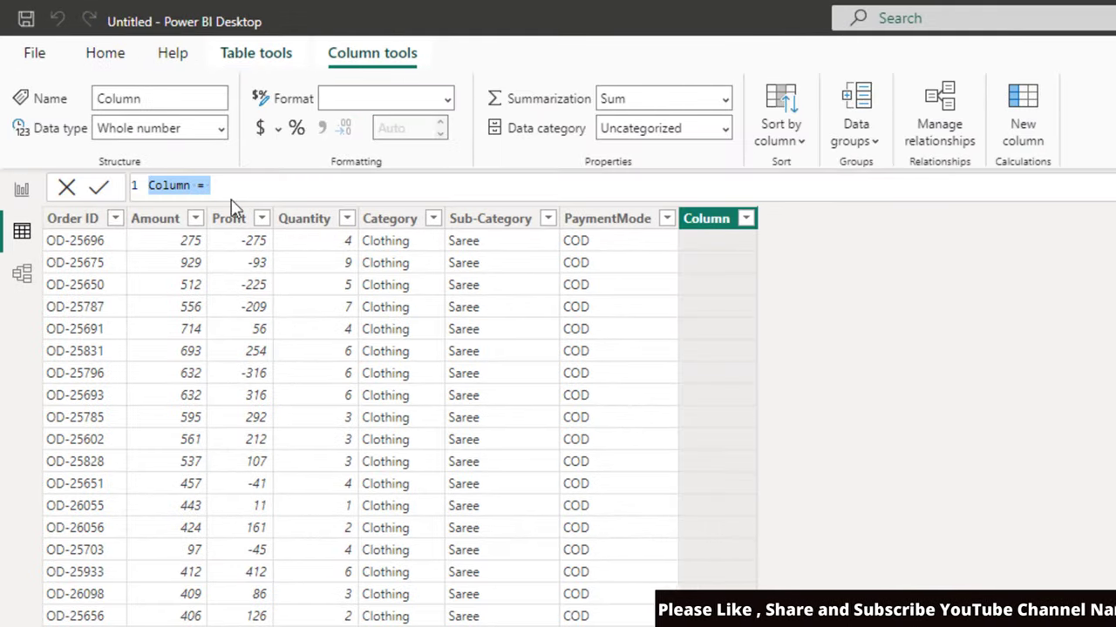
{"action": "left_click", "coordinate": [196, 185]}
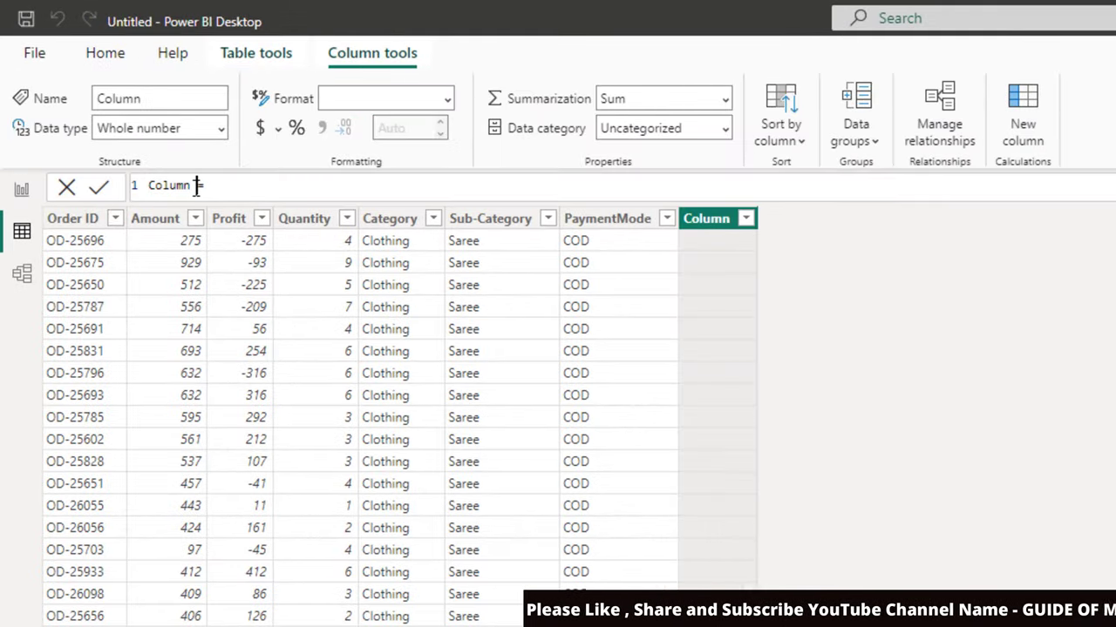
{"action": "double_click", "coordinate": [187, 186]}
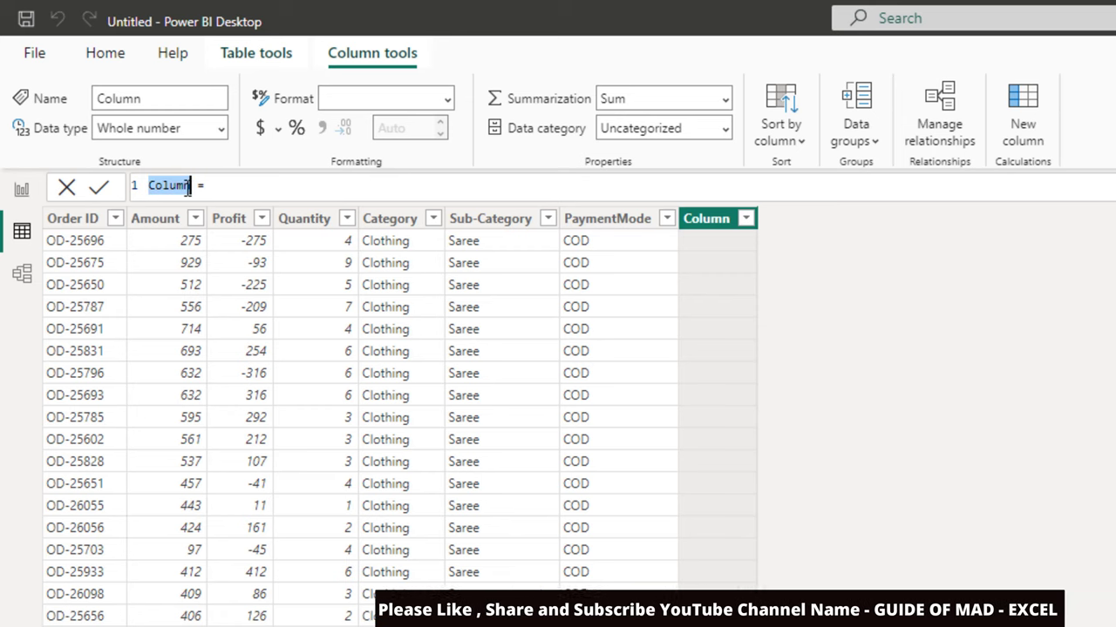
{"action": "type", "text": "AO"}
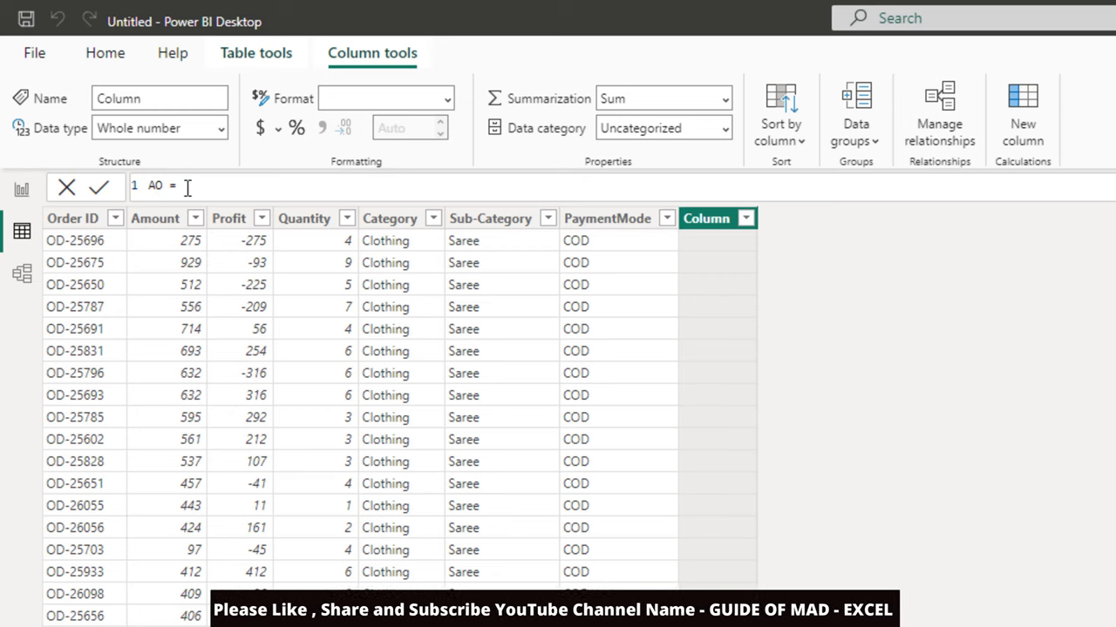
{"action": "type", "text": "D"}
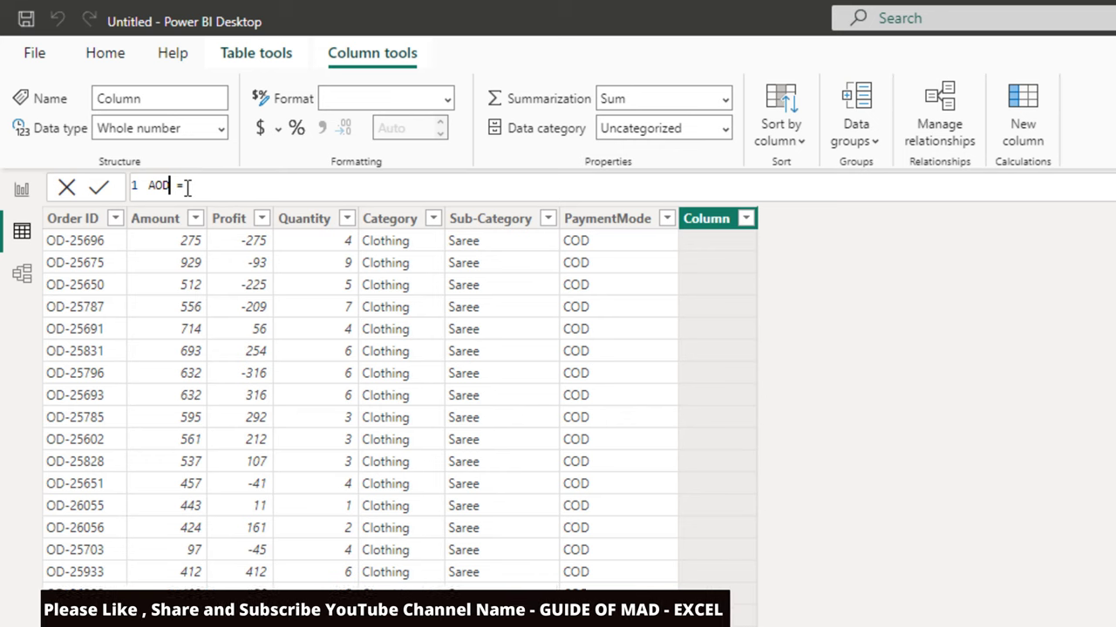
{"action": "left_click", "coordinate": [185, 186]}
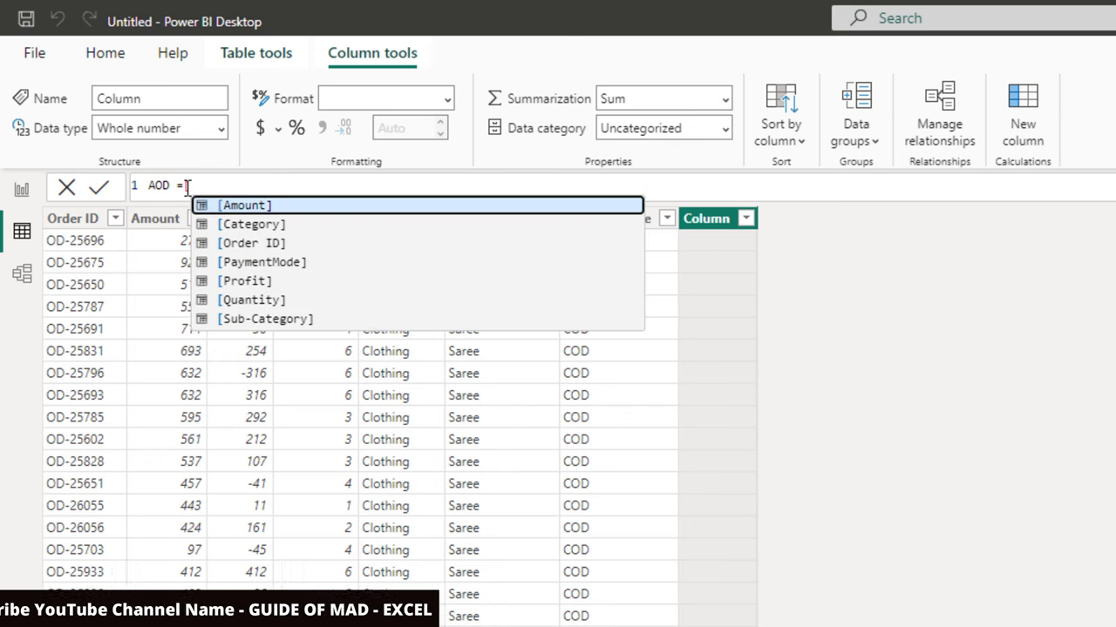
{"action": "type", "text": "[AMO"}
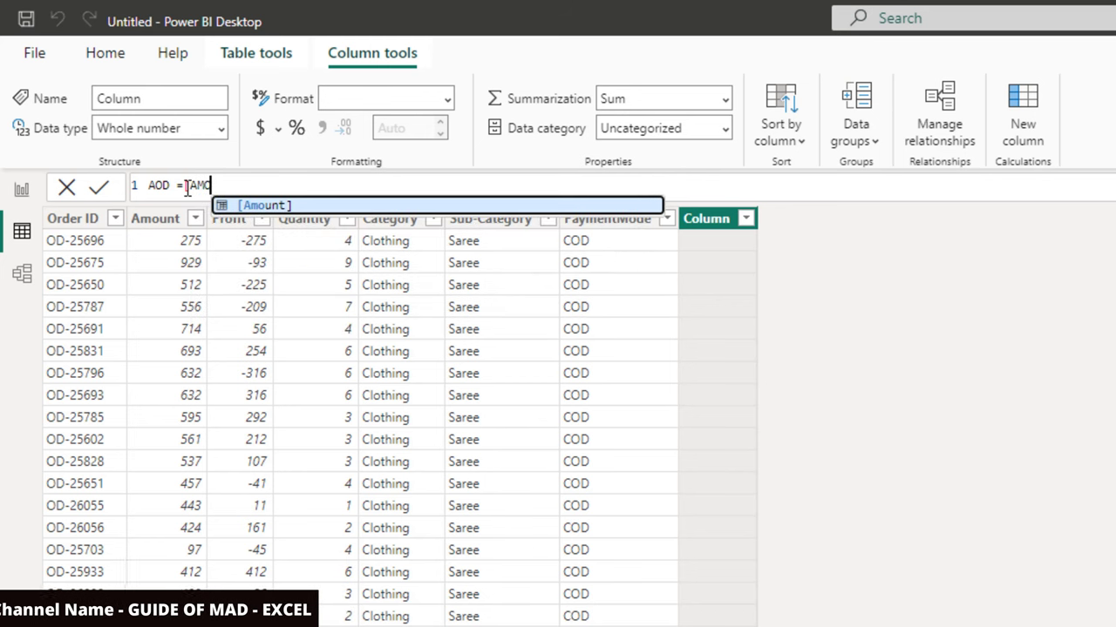
{"action": "key", "text": "Tab"}
{"action": "type", "text": "/"}
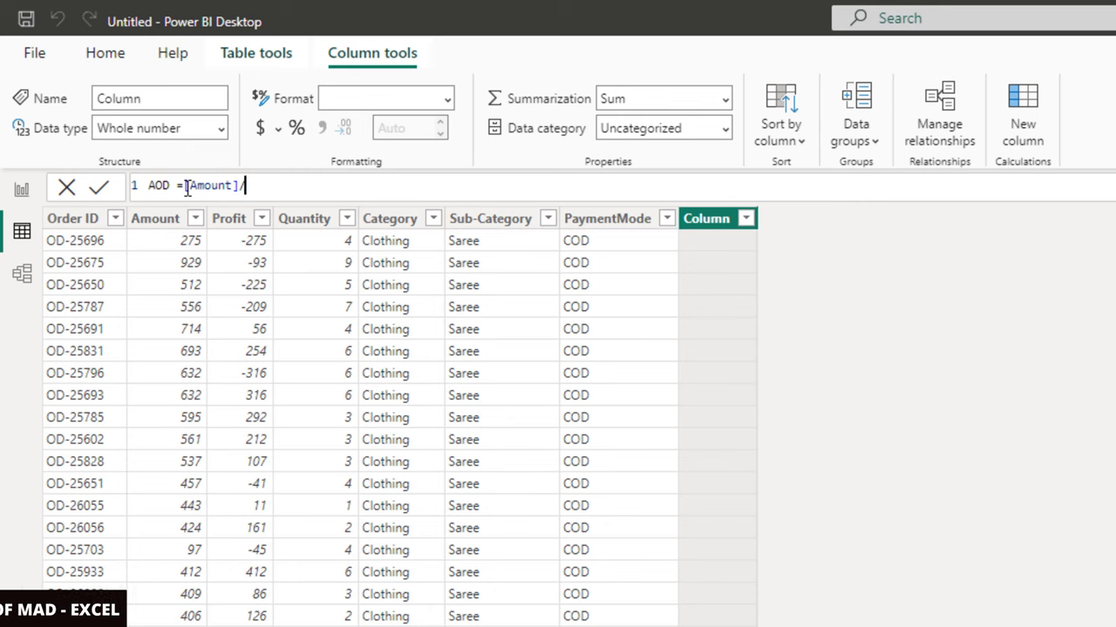
{"action": "type", "text": "[QU"}
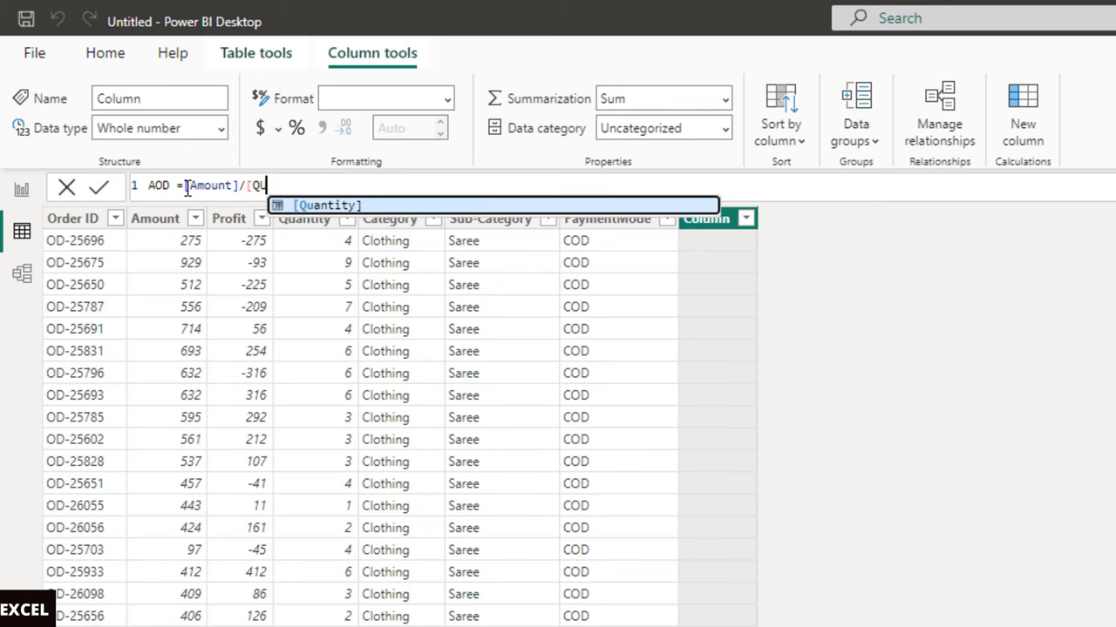
{"action": "key", "text": "Tab"}
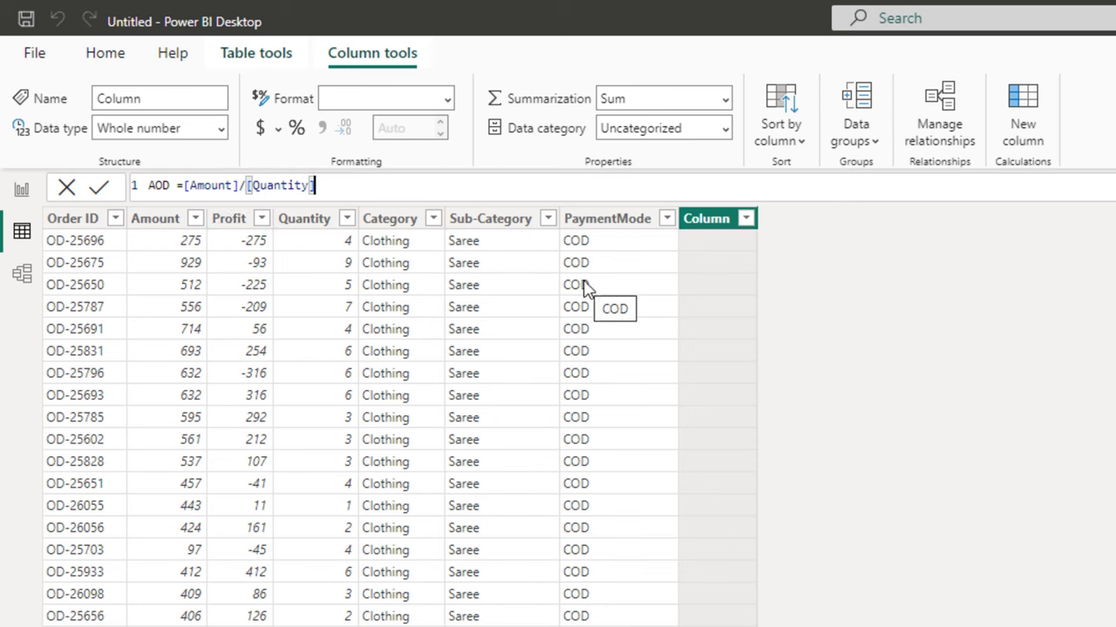
{"action": "key", "text": "Return"}
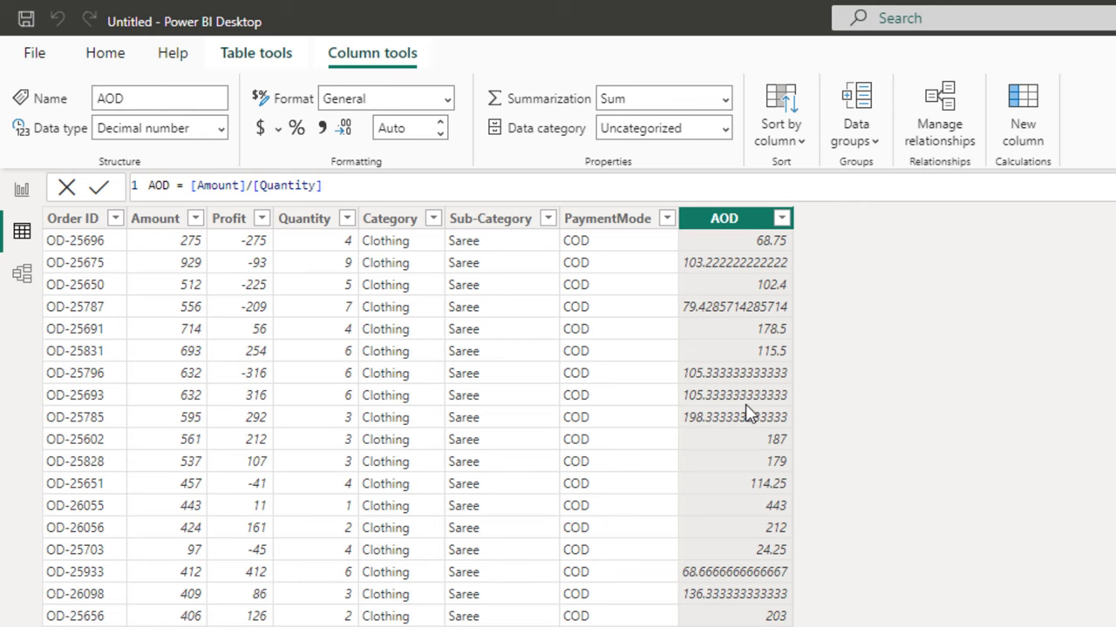
Set the AOD column's data type to Whole number and return to Report view
{"action": "left_click", "coordinate": [222, 131]}
{"action": "left_click", "coordinate": [190, 157]}
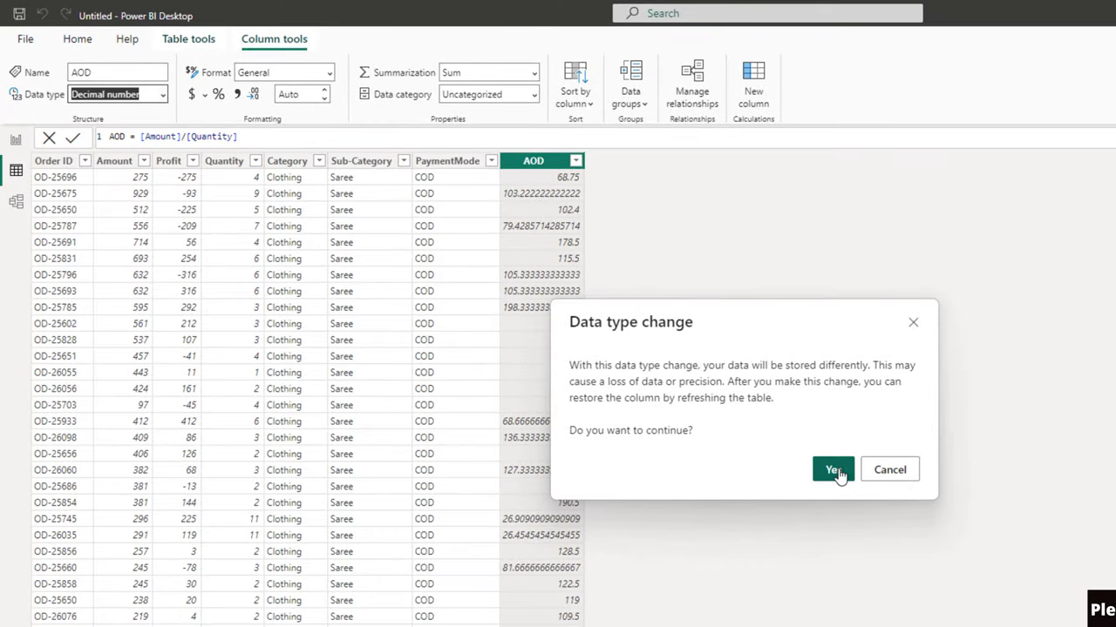
{"action": "left_click", "coordinate": [835, 471]}
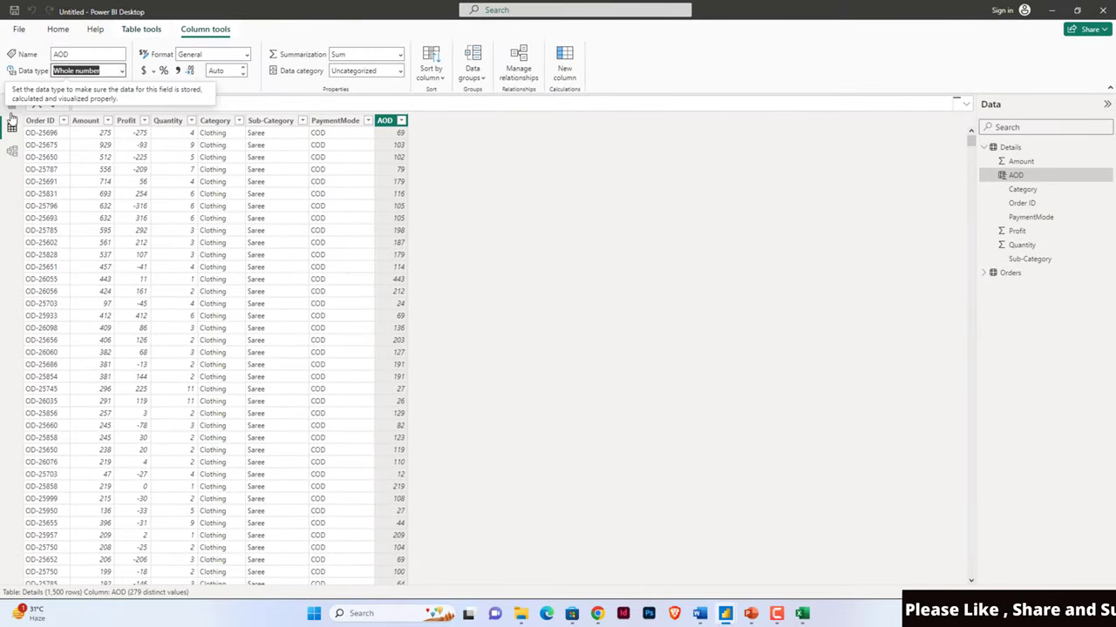
{"action": "left_click", "coordinate": [12, 115]}
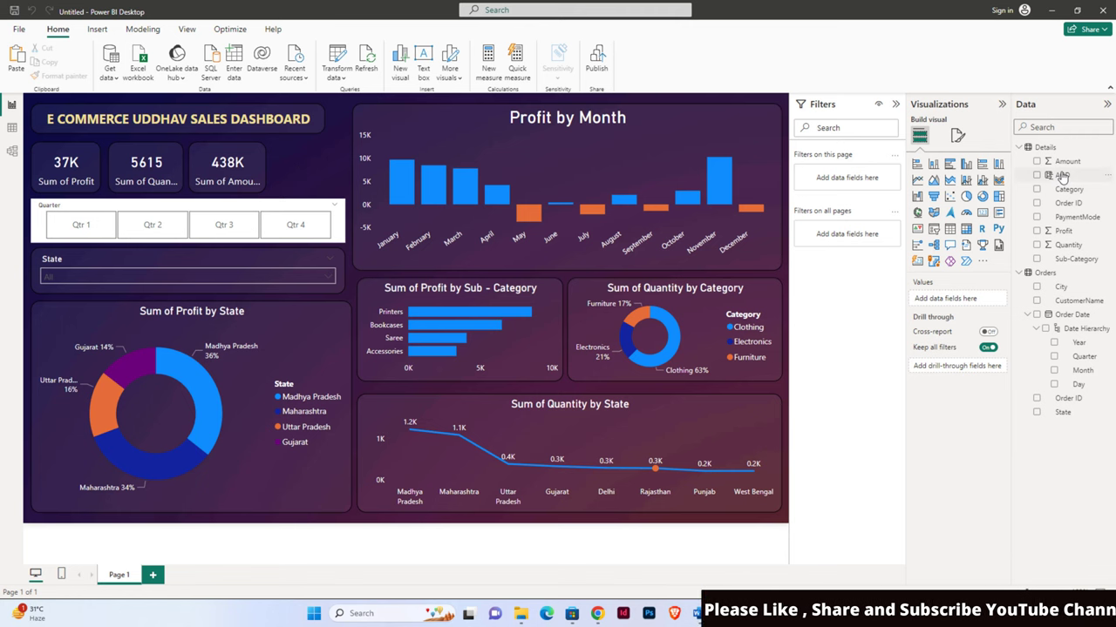
Duplicate the 438K Amount card to its right and swap its field to AOD, showing 121.01K
{"action": "left_click", "coordinate": [258, 171]}
{"action": "key", "text": "ctrl+c"}
{"action": "key", "text": "ctrl+v"}
{"action": "left_click_drag", "start_coordinate": [258, 171], "coordinate": [334, 170]}
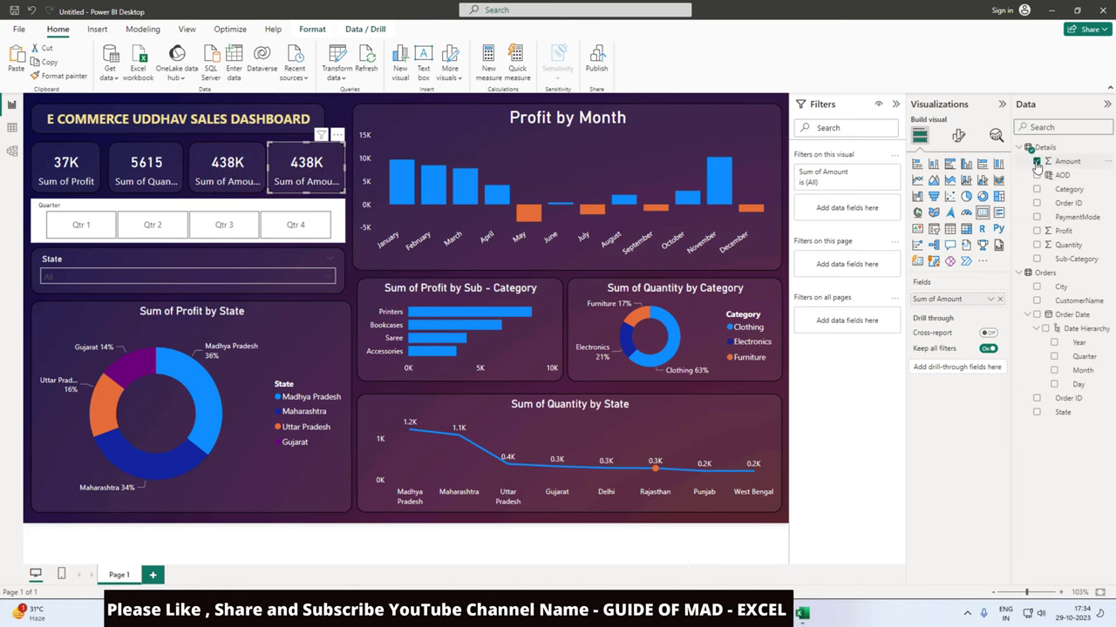
{"action": "left_click", "coordinate": [1037, 161]}
{"action": "left_click", "coordinate": [1036, 175]}
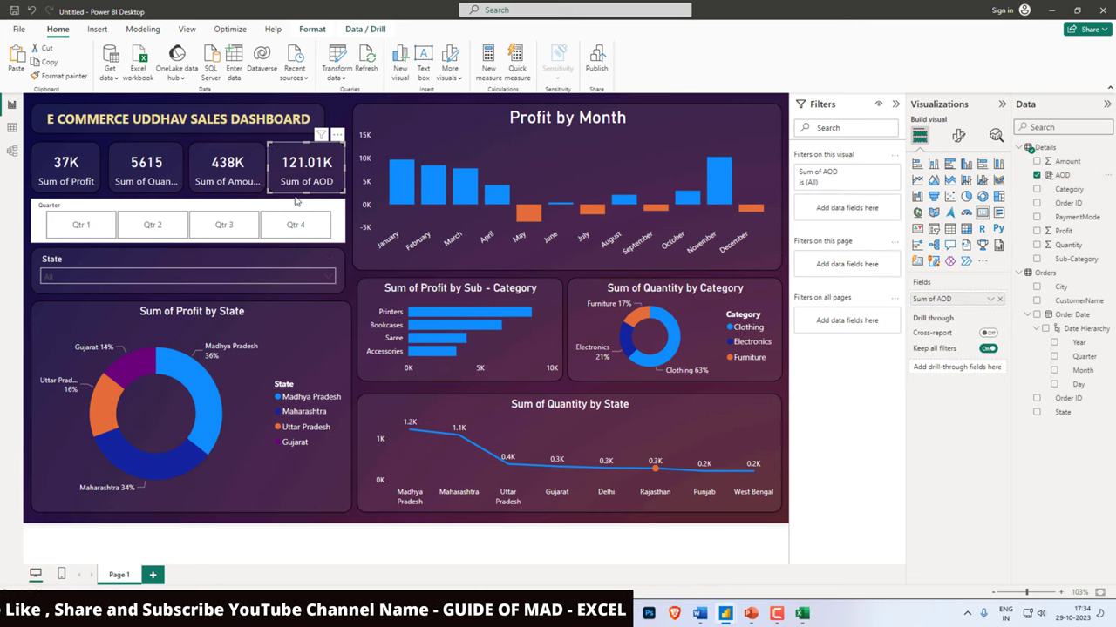
{"action": "left_click_drag", "start_coordinate": [301, 183], "coordinate": [304, 184]}
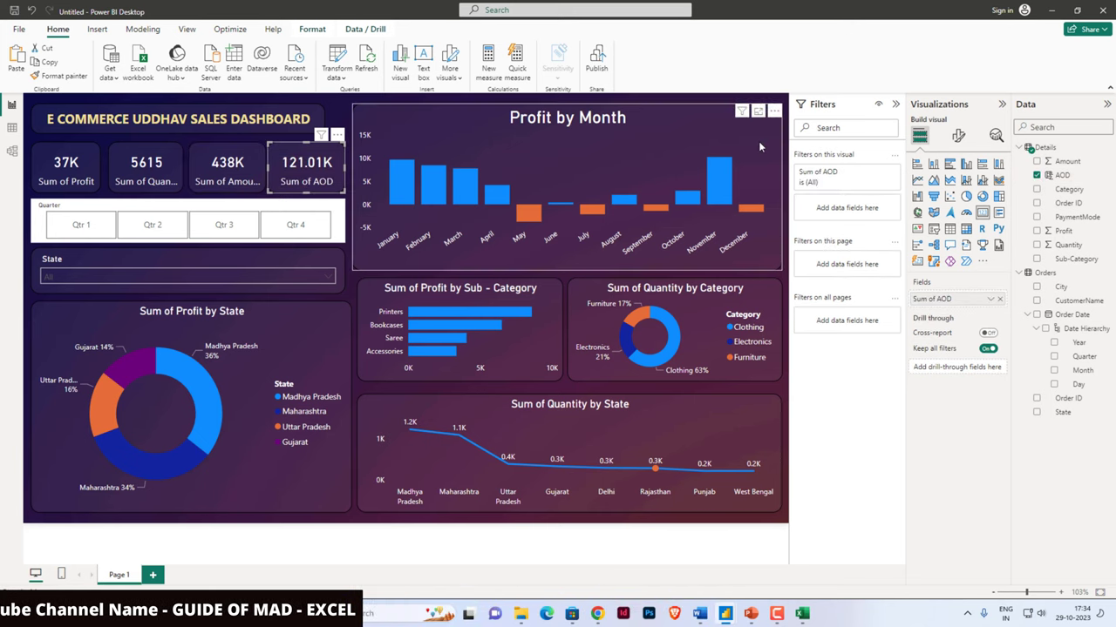
Cross-filter the page by clicking Printers, Bookcases, Madhya Pradesh, Accessories and Furniture chart elements
{"action": "left_click", "coordinate": [705, 432]}
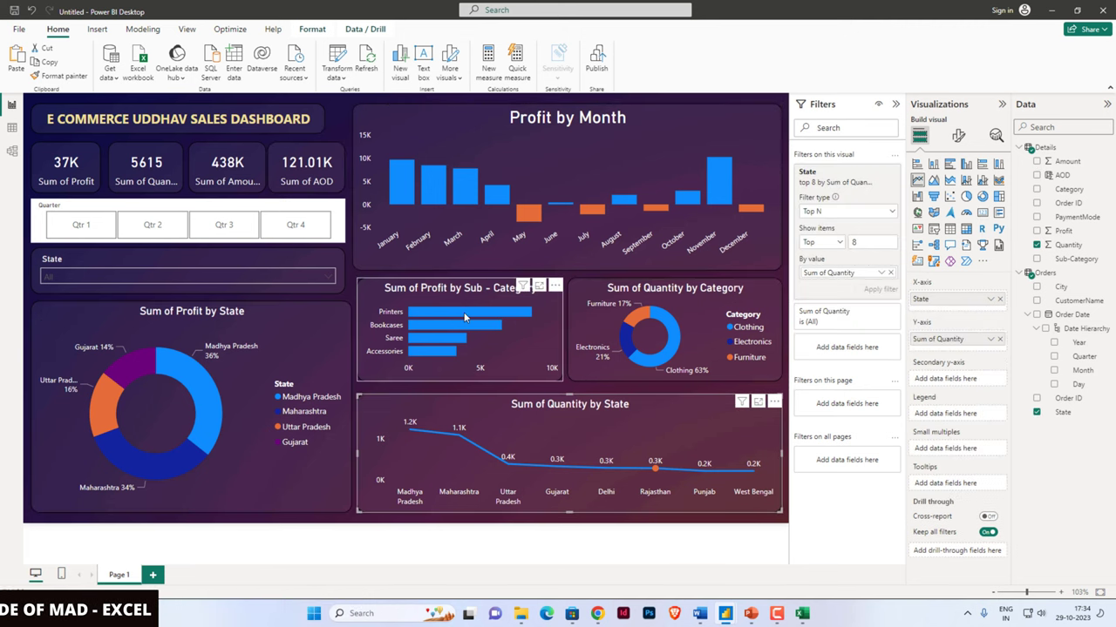
{"action": "left_click", "coordinate": [464, 312]}
{"action": "left_click", "coordinate": [460, 325]}
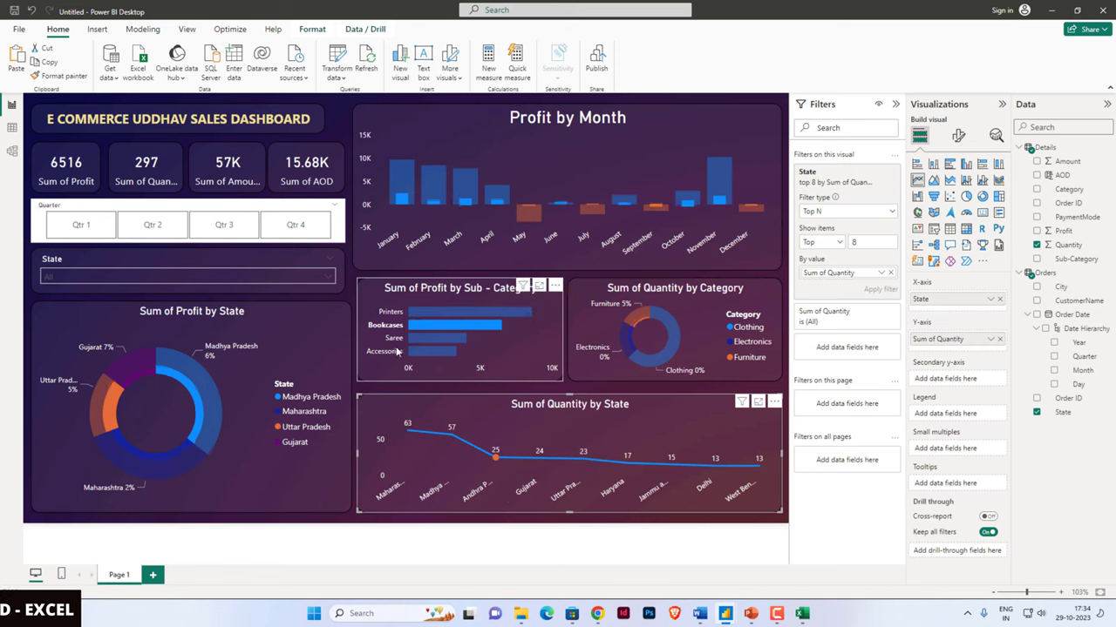
{"action": "left_click", "coordinate": [209, 413]}
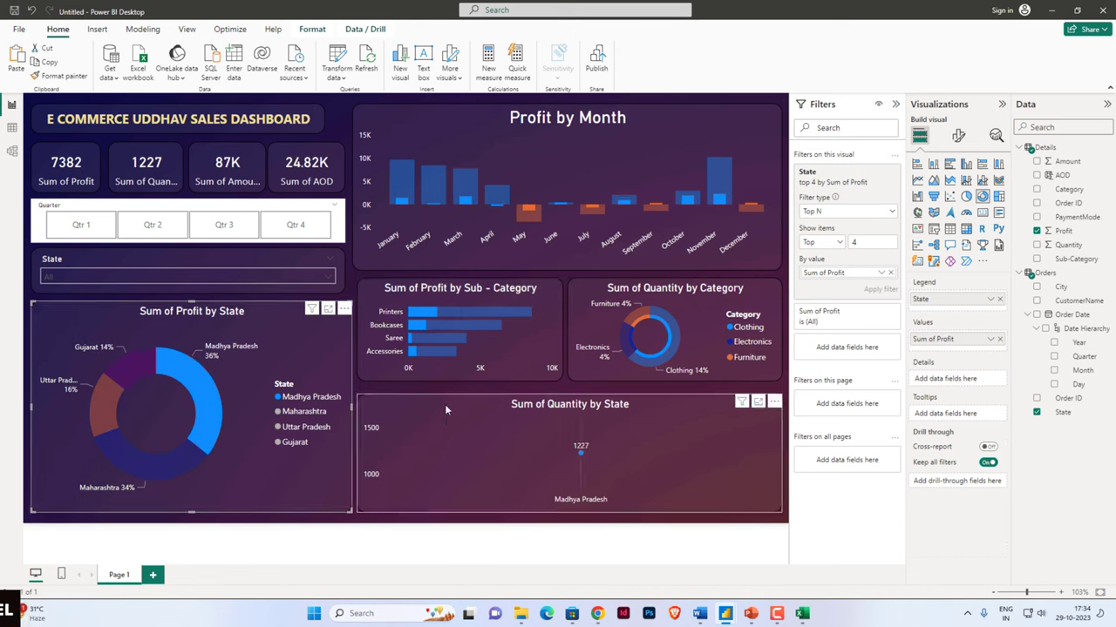
{"action": "left_click", "coordinate": [451, 350]}
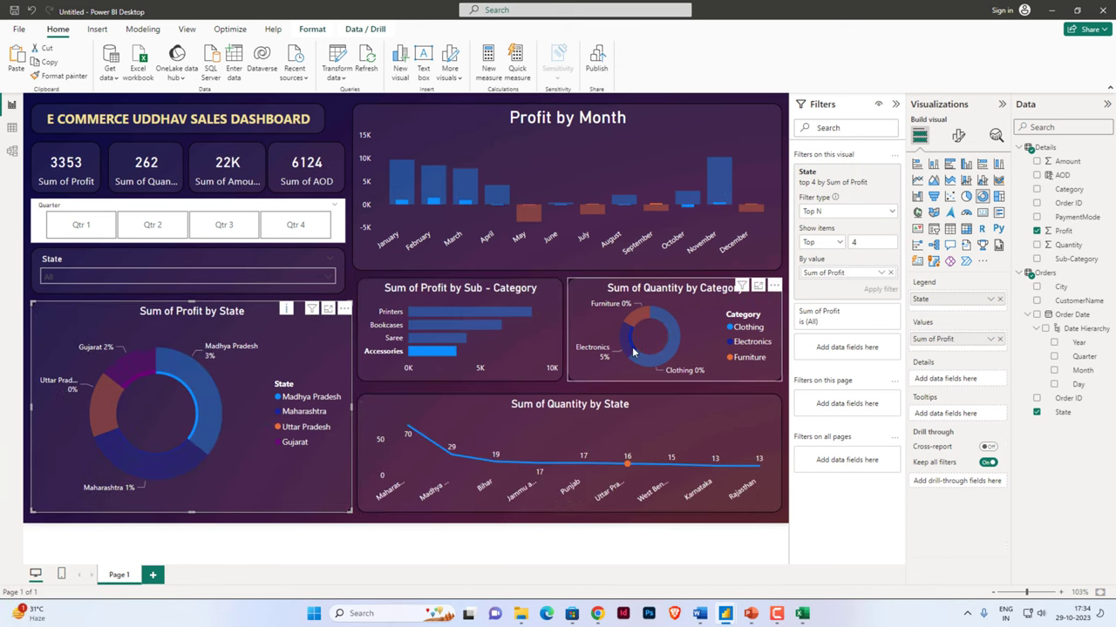
{"action": "left_click", "coordinate": [634, 340]}
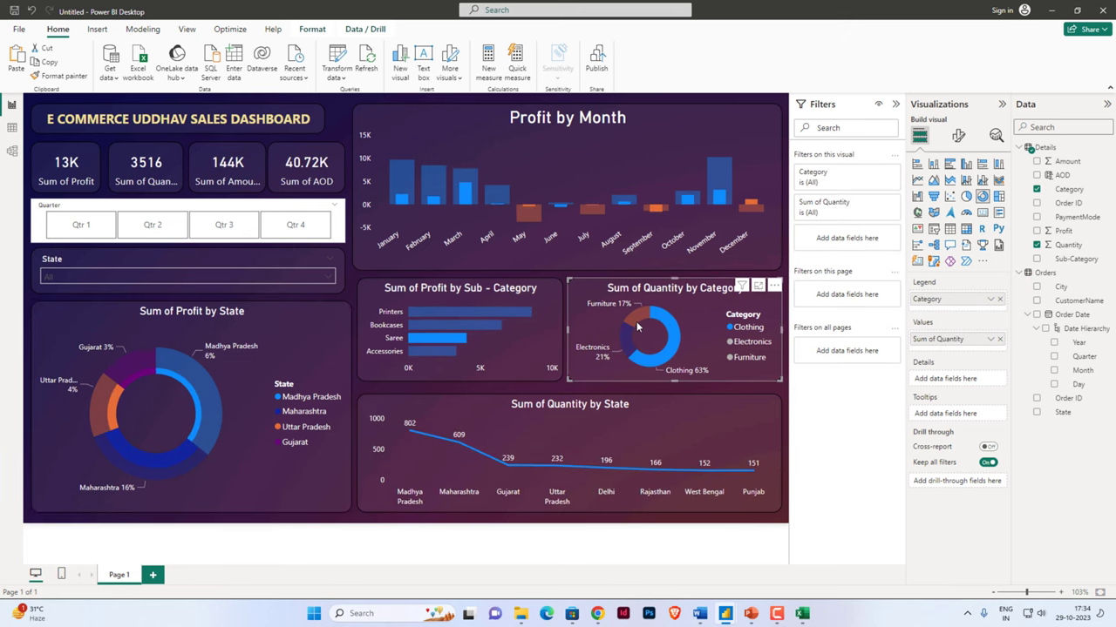
{"action": "left_click", "coordinate": [634, 326]}
{"action": "left_click", "coordinate": [652, 360]}
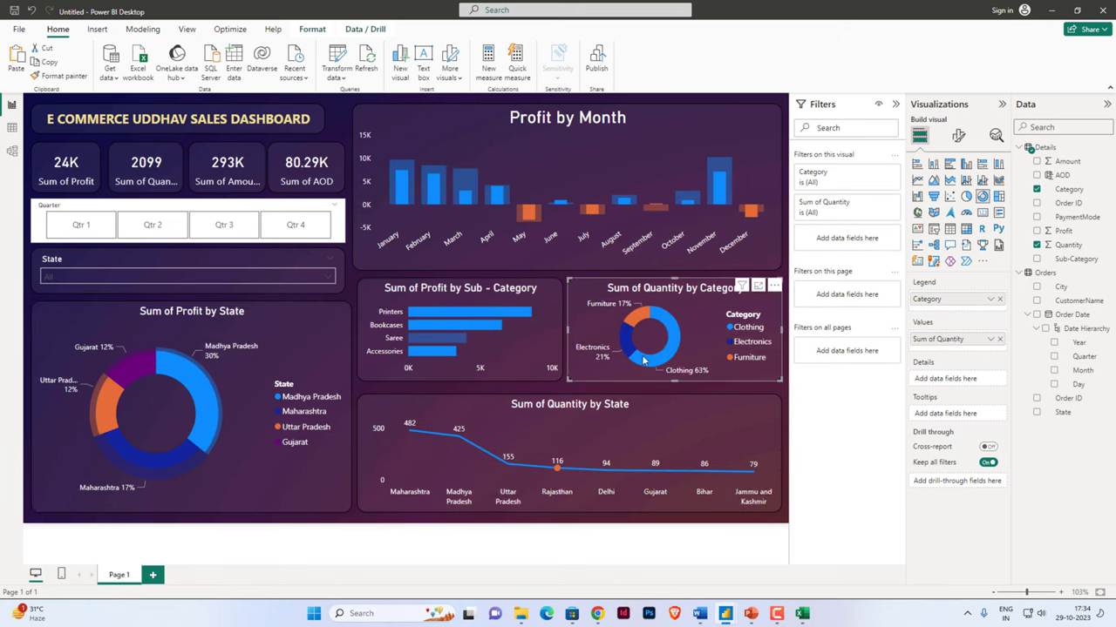
{"action": "left_click", "coordinate": [643, 360]}
Cycle through the Quarter slicer's Qtr 1–4 buttons, ending on Qtr 1, then filter to Andhra Pradesh
{"action": "left_click", "coordinate": [224, 226]}
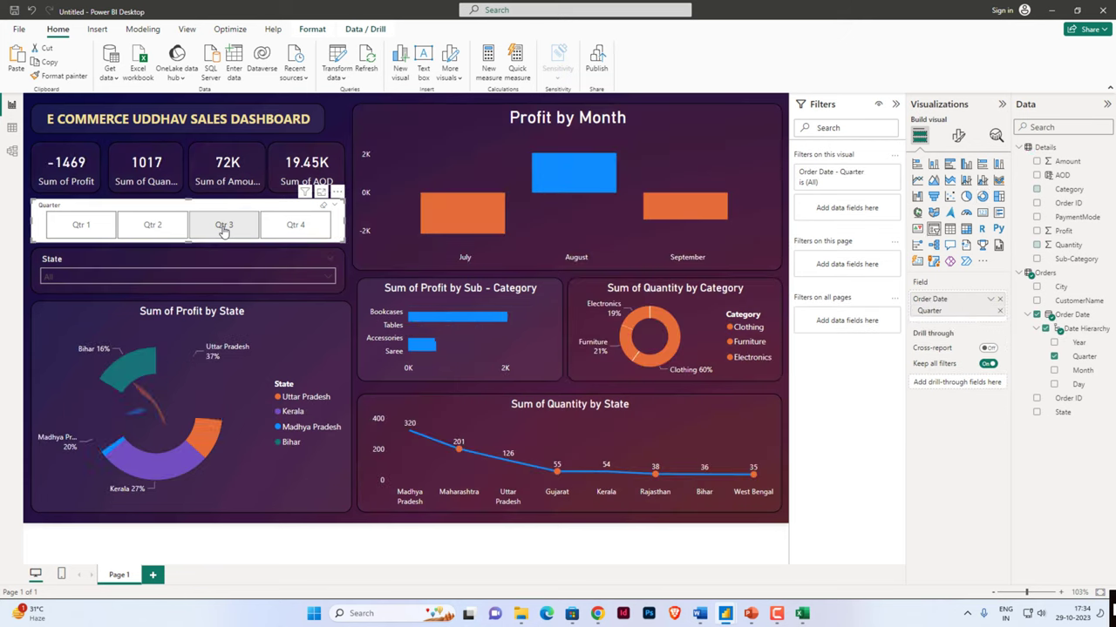
{"action": "left_click", "coordinate": [163, 228]}
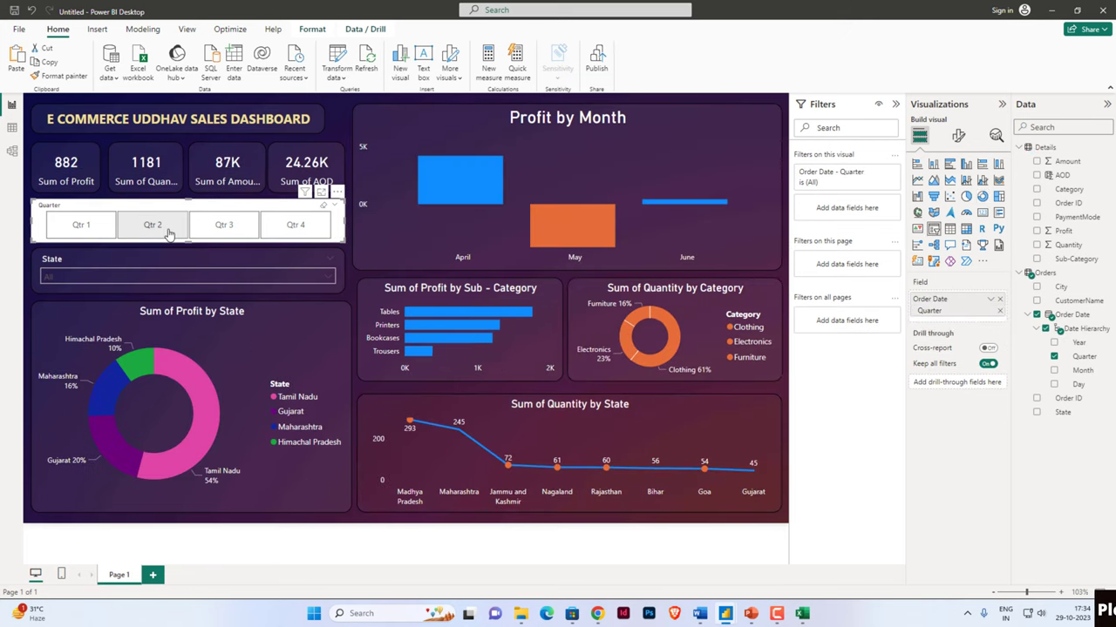
{"action": "left_click", "coordinate": [80, 228]}
{"action": "left_click", "coordinate": [218, 225]}
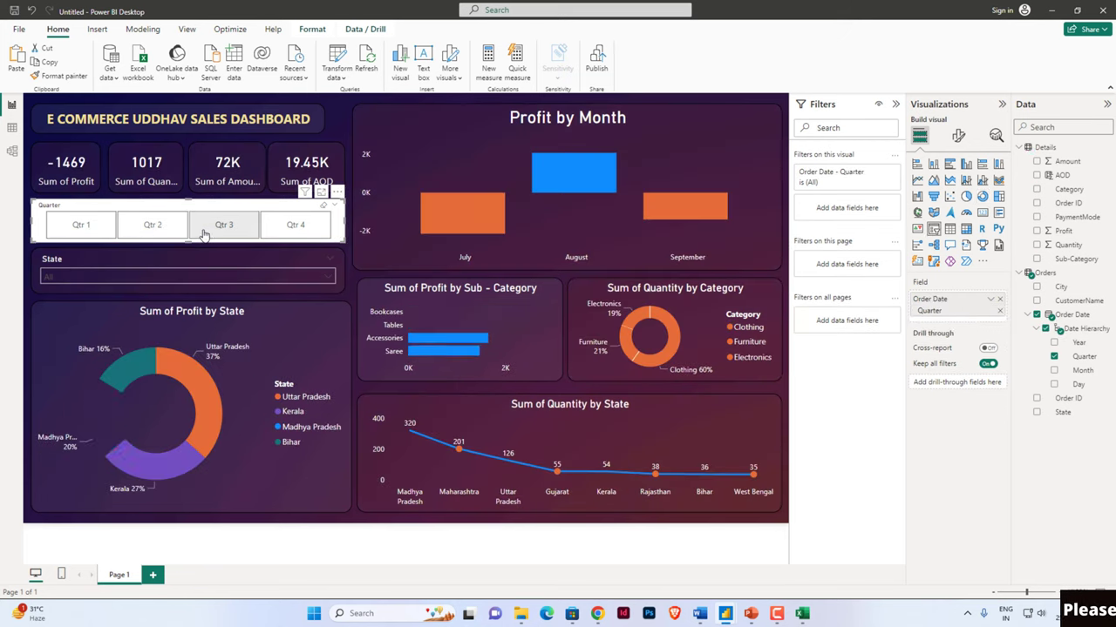
{"action": "left_click", "coordinate": [288, 228]}
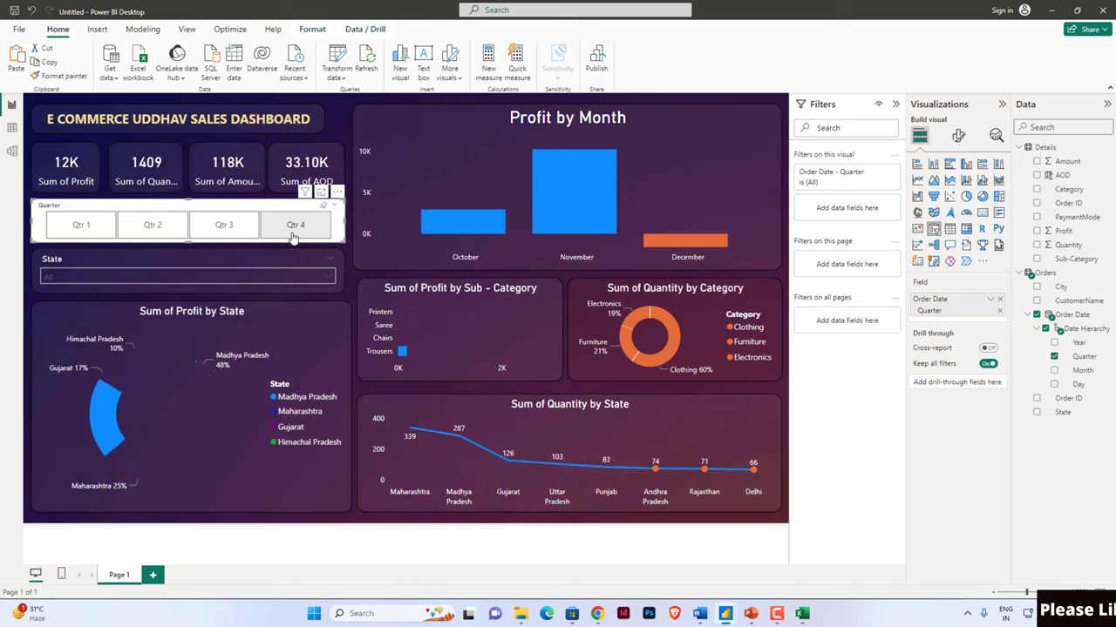
{"action": "left_click", "coordinate": [222, 232]}
{"action": "left_click", "coordinate": [150, 232]}
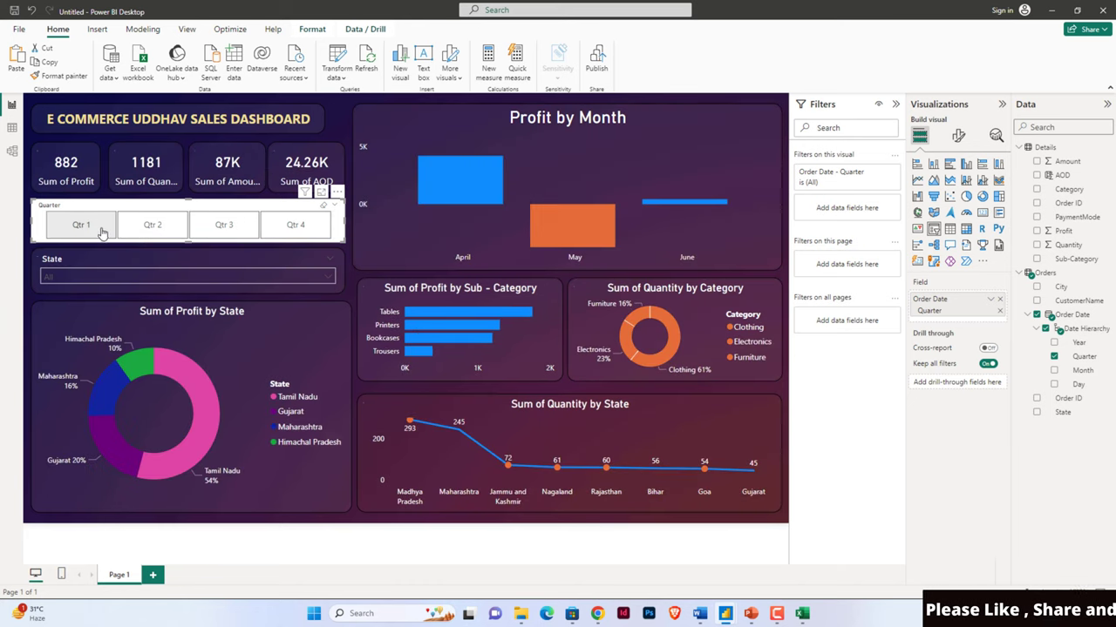
{"action": "left_click", "coordinate": [102, 231]}
{"action": "left_click", "coordinate": [155, 226]}
{"action": "left_click", "coordinate": [244, 238]}
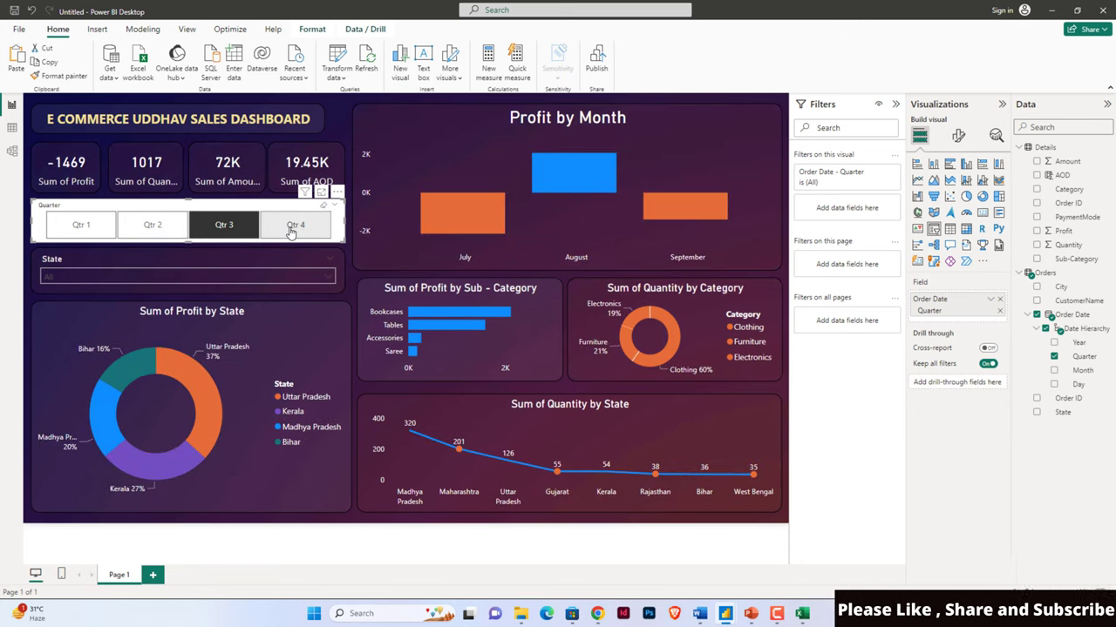
{"action": "left_click", "coordinate": [294, 225]}
{"action": "left_click", "coordinate": [237, 231], "text": "ctrl"}
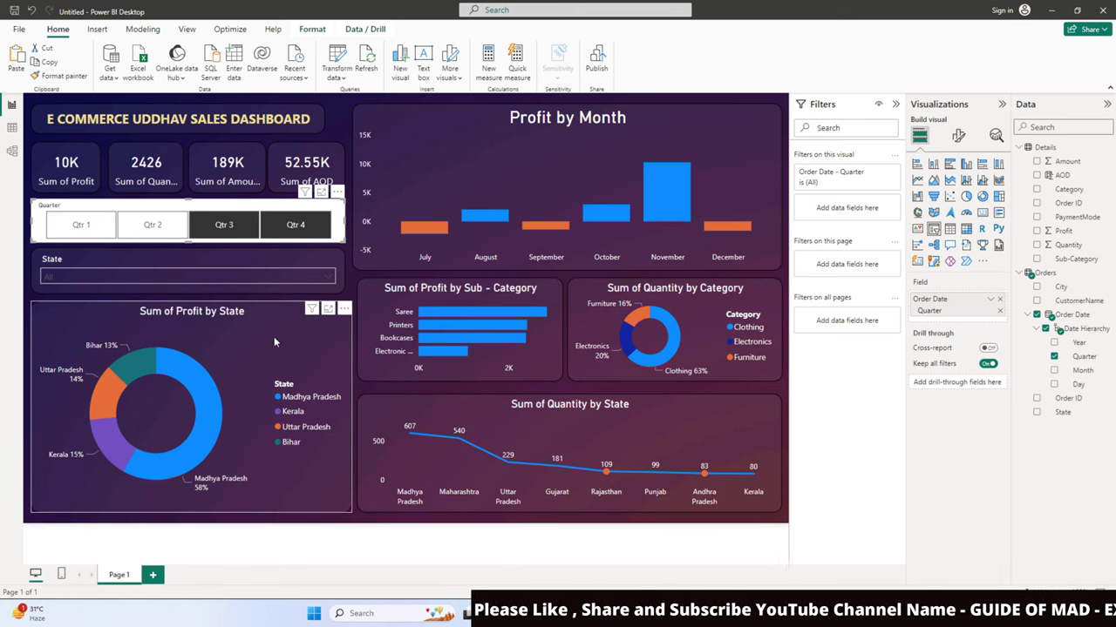
{"action": "left_click", "coordinate": [102, 230]}
{"action": "left_click", "coordinate": [105, 276]}
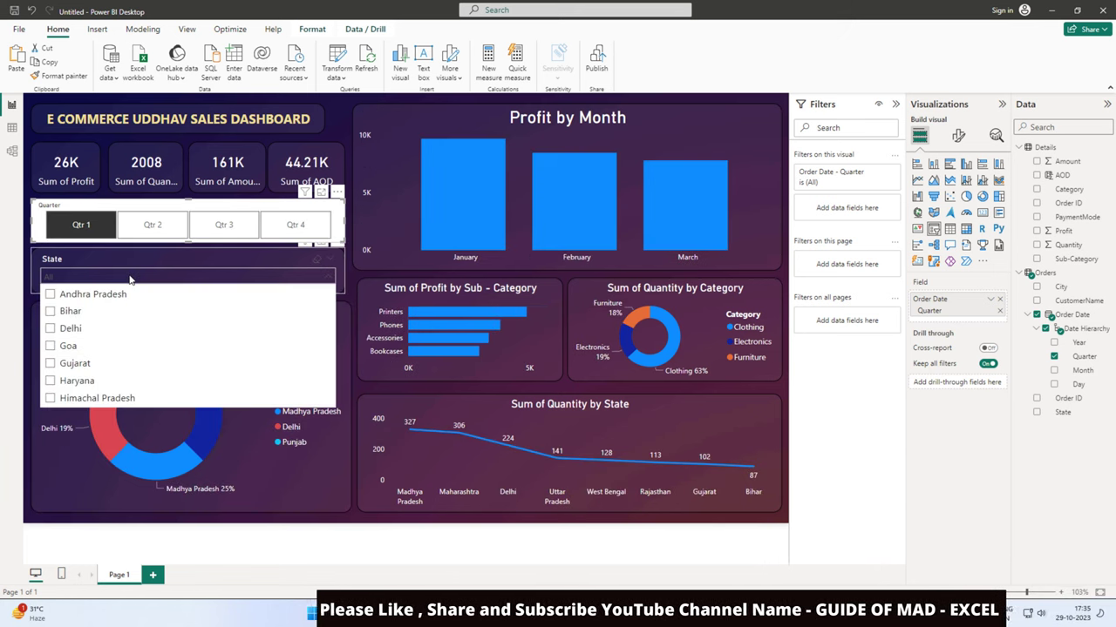
{"action": "left_click", "coordinate": [50, 294]}
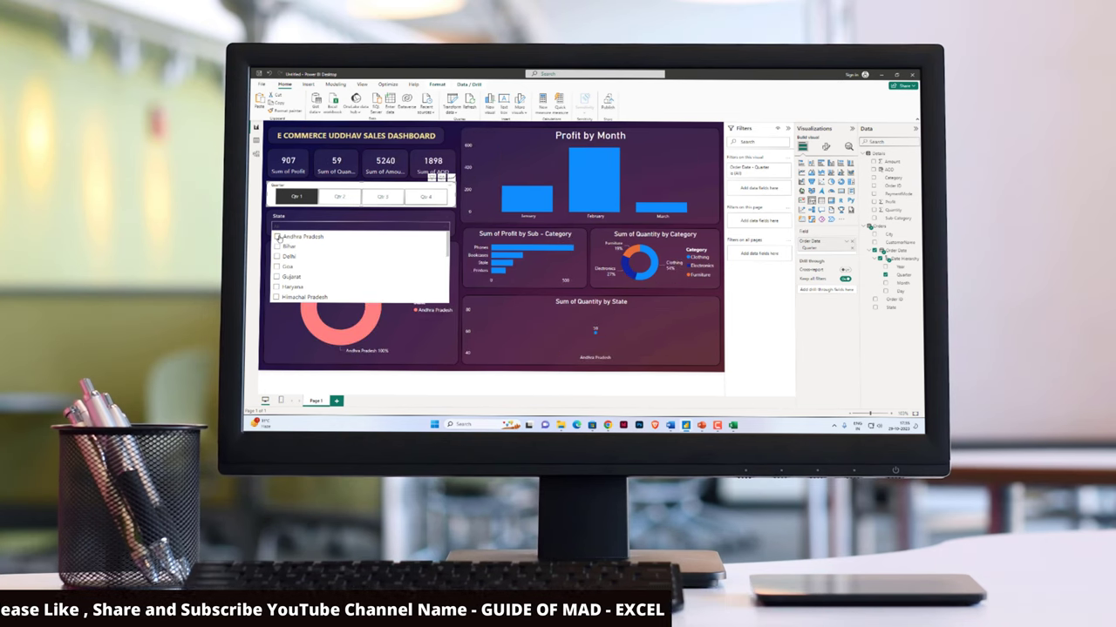
Uncheck Andhra Pradesh in the State slicer so all Qtr 1 states show again
{"action": "left_click", "coordinate": [324, 234]}
{"action": "left_click", "coordinate": [462, 225]}
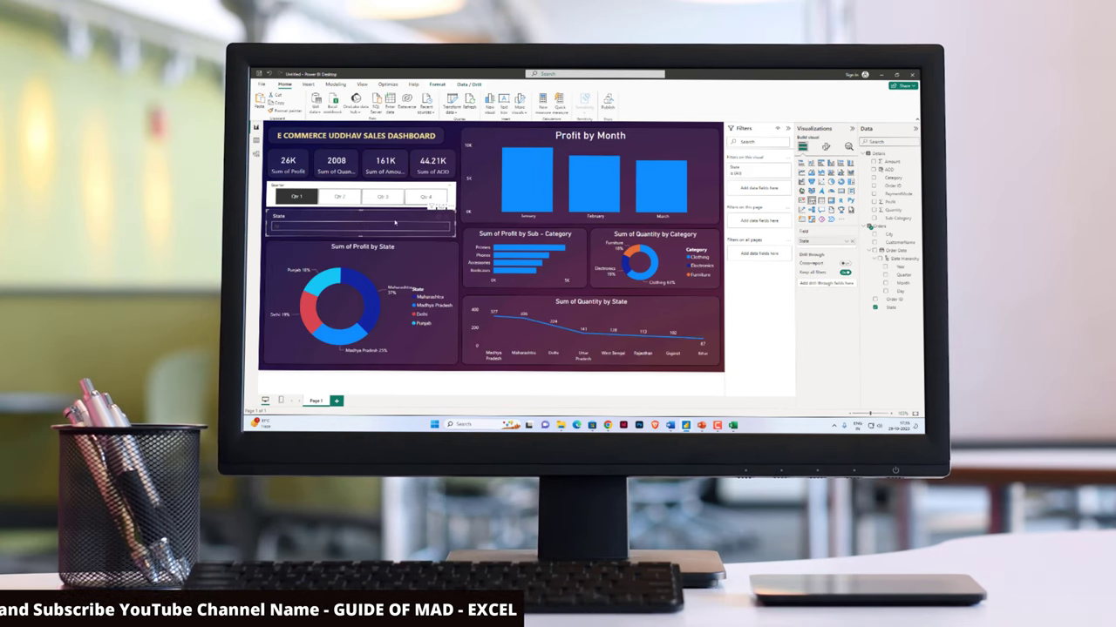